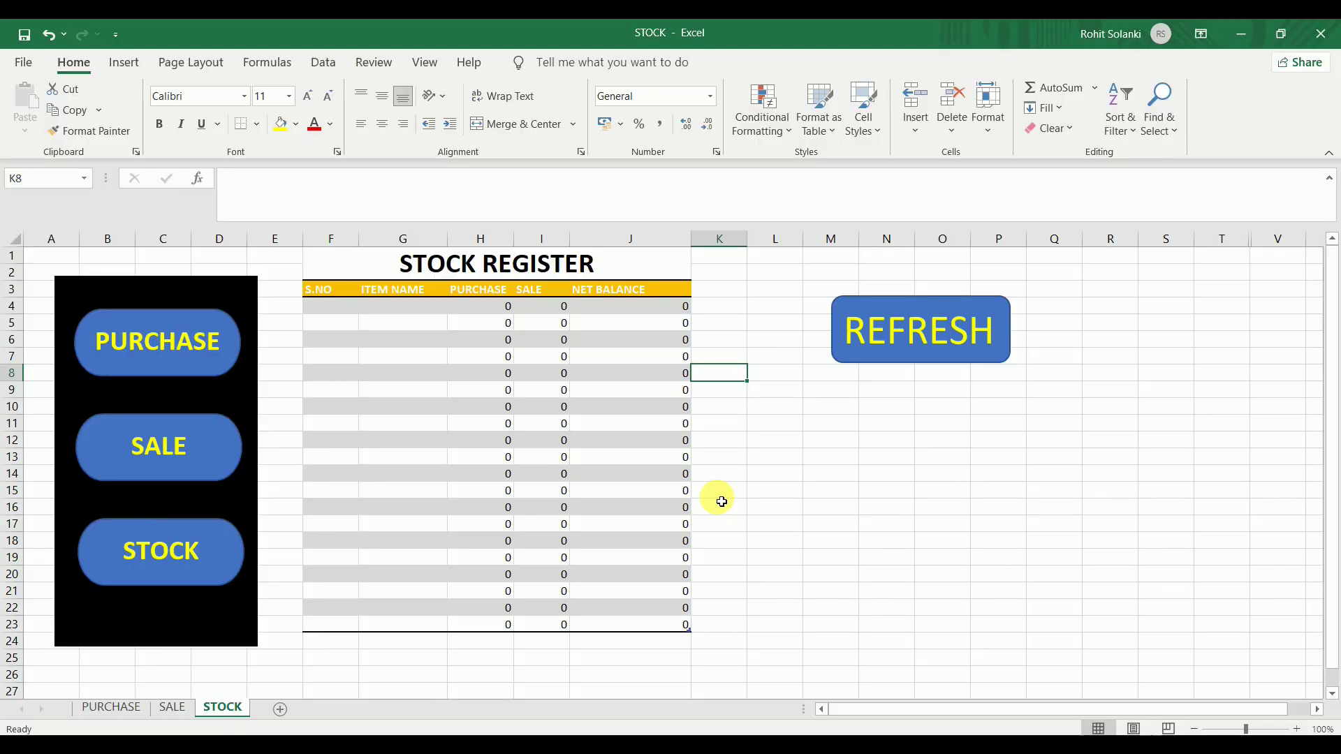
# In the purchase register, enter serial 1, date 11-08-2021 and bill number 123
pyautogui.click(389, 307)
pyautogui.click(202, 346)
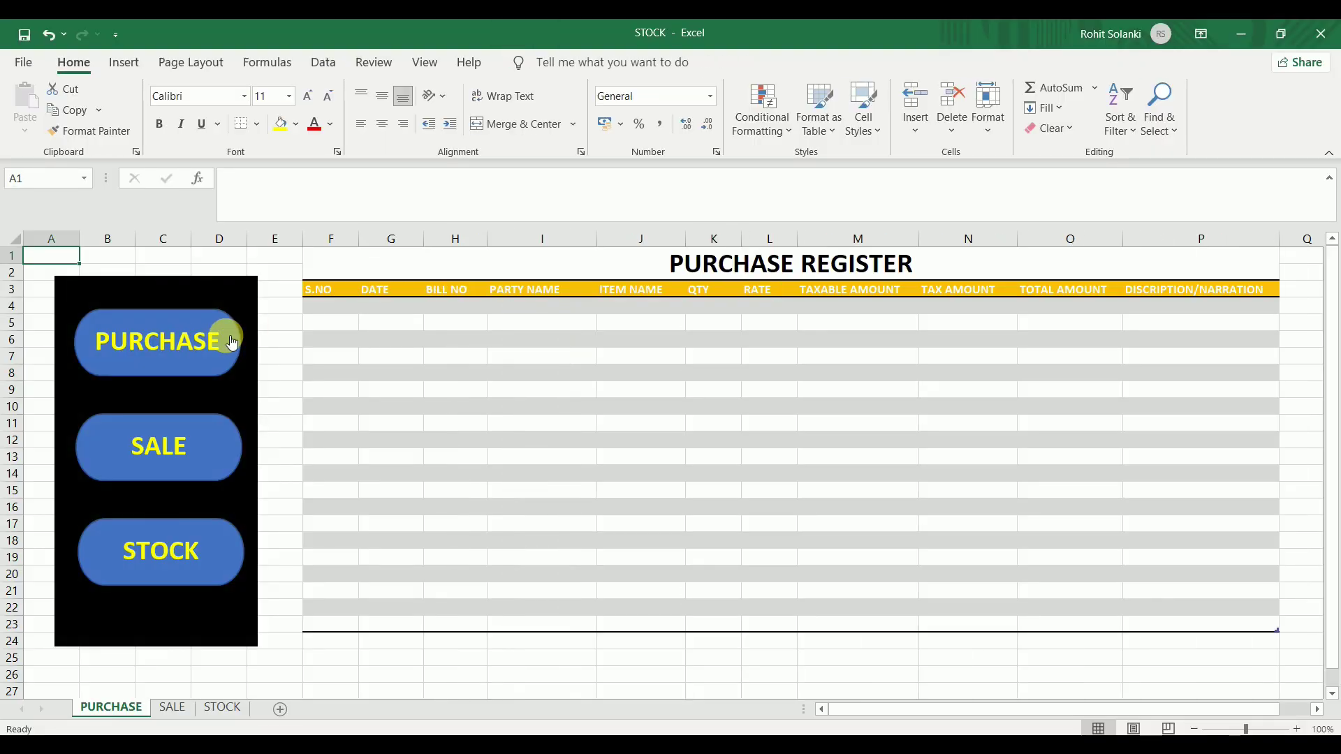
pyautogui.click(331, 313)
pyautogui.write('1')
pyautogui.press('Tab')
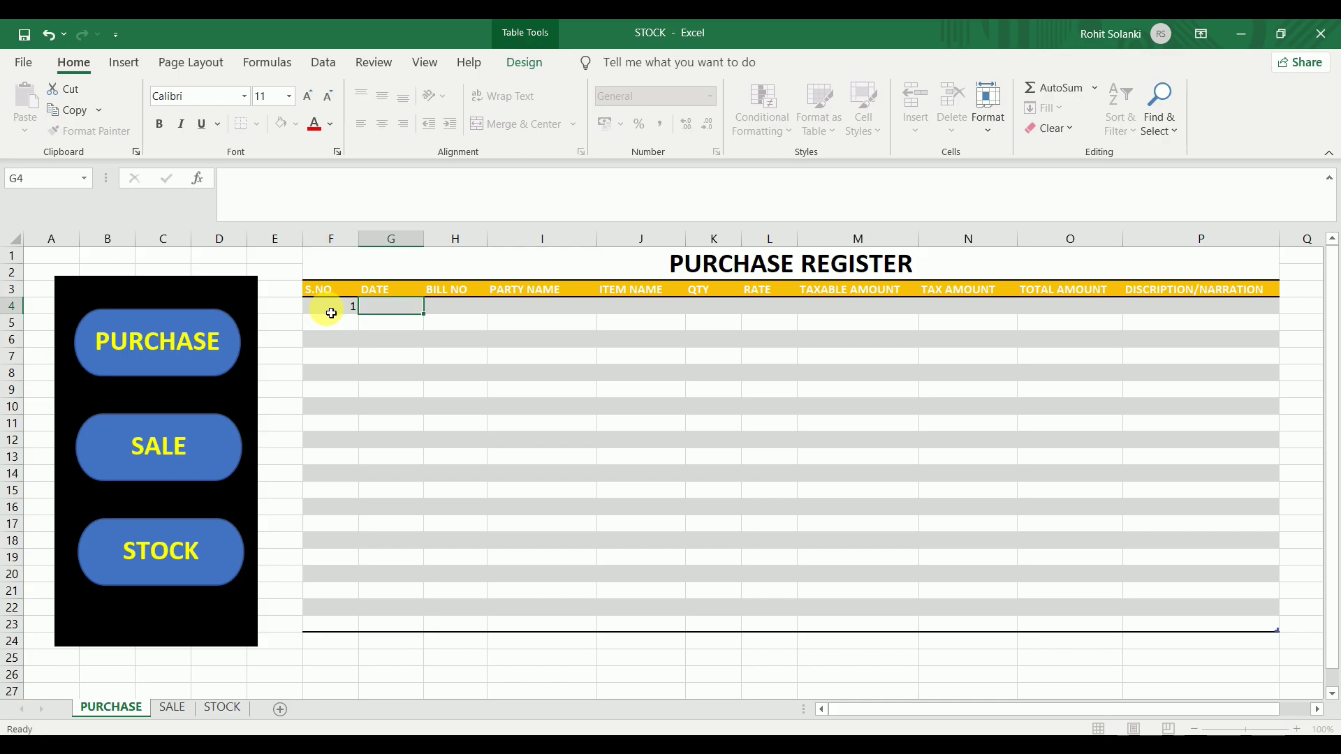
pyautogui.write('11-08-2021')
pyautogui.press('Tab')
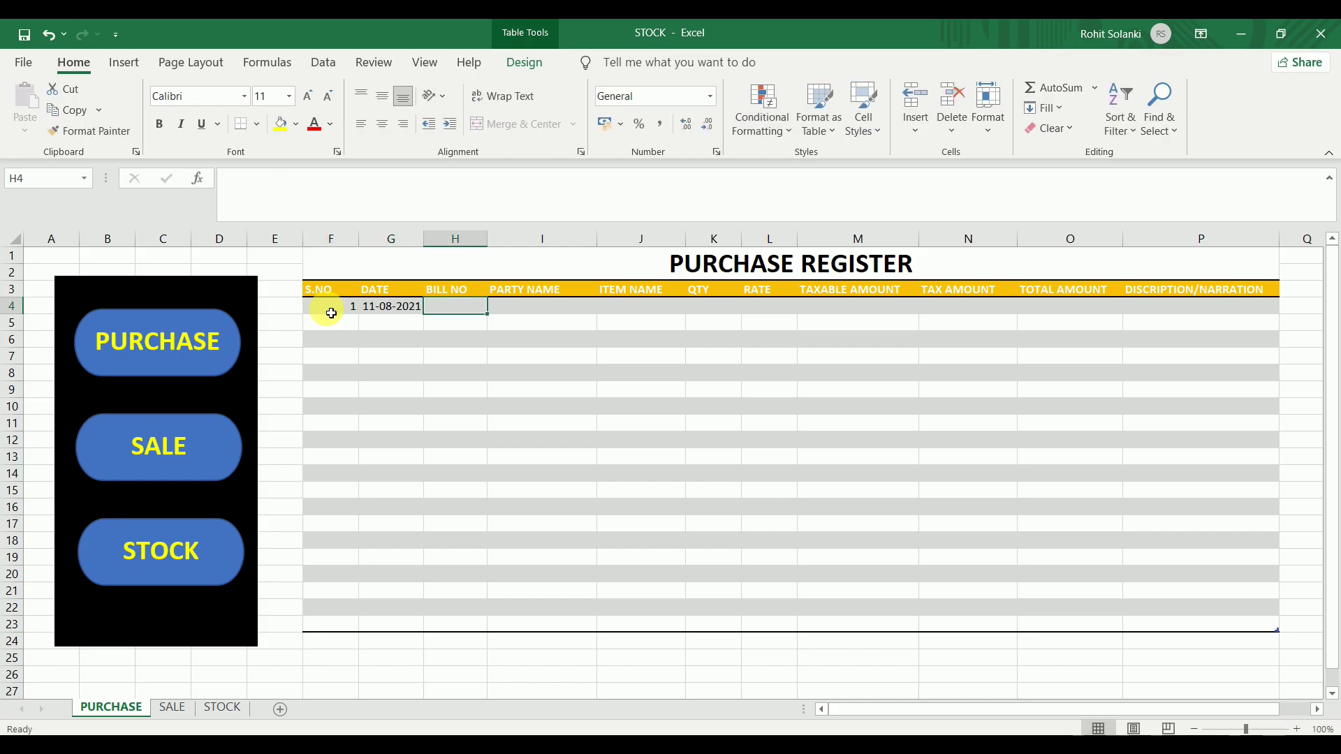
pyautogui.write('123')
pyautogui.press('Tab')
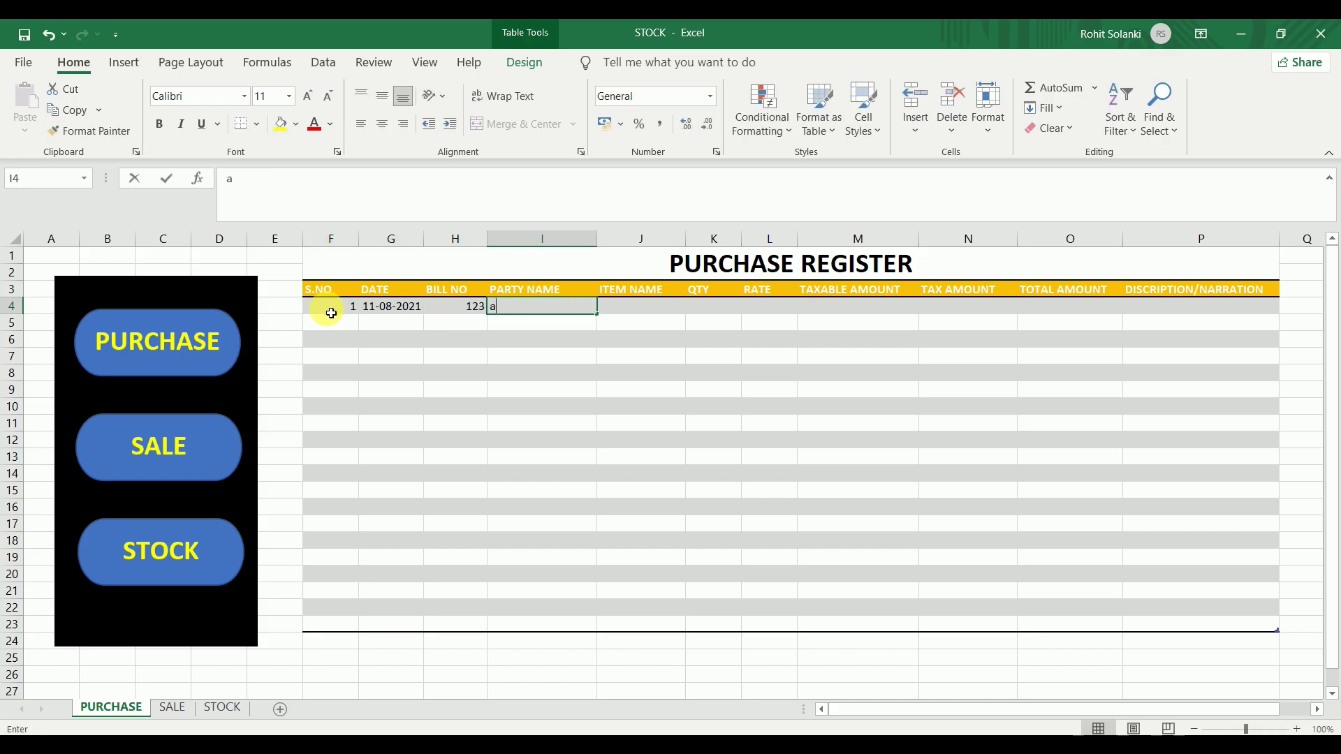
# Complete the purchase with party abc, item PEN, quantity 10000, rate 20, then return to STOCK
pyautogui.write('abc')
pyautogui.press('Tab')
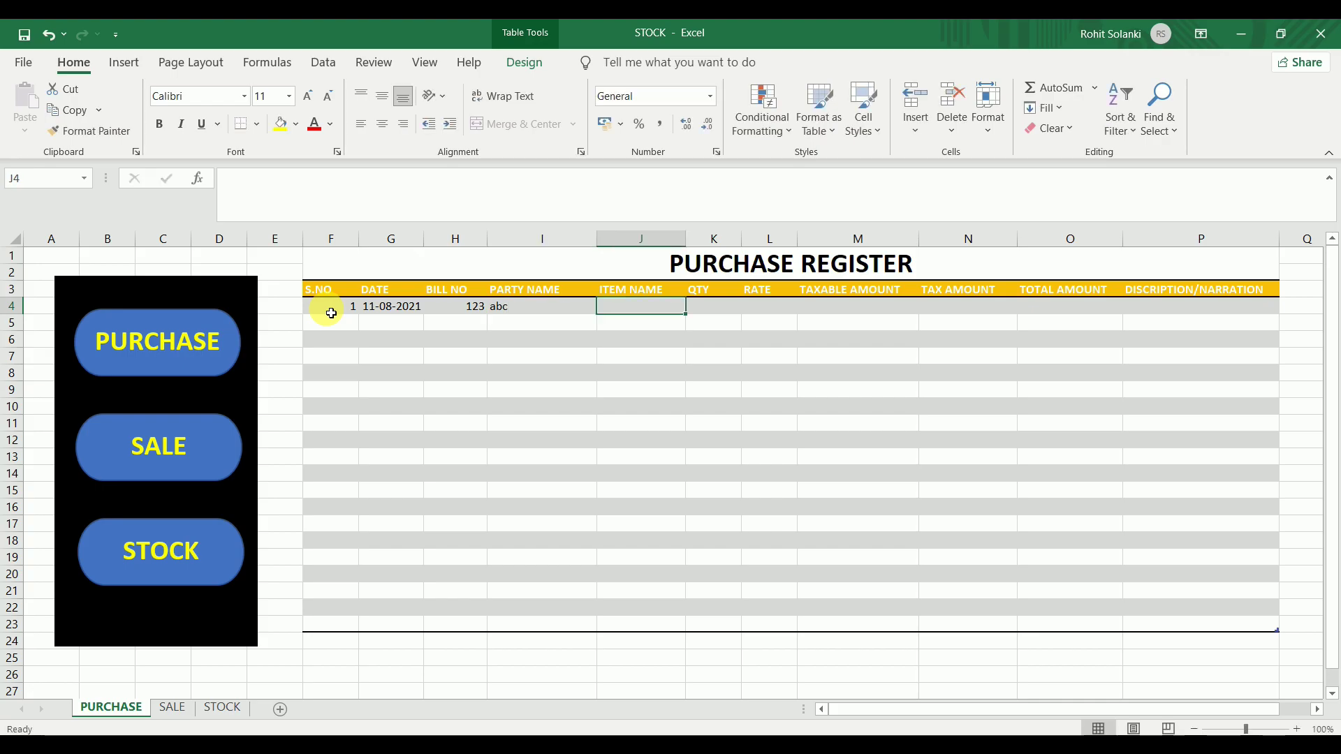
pyautogui.write('PEN')
pyautogui.press('Tab')
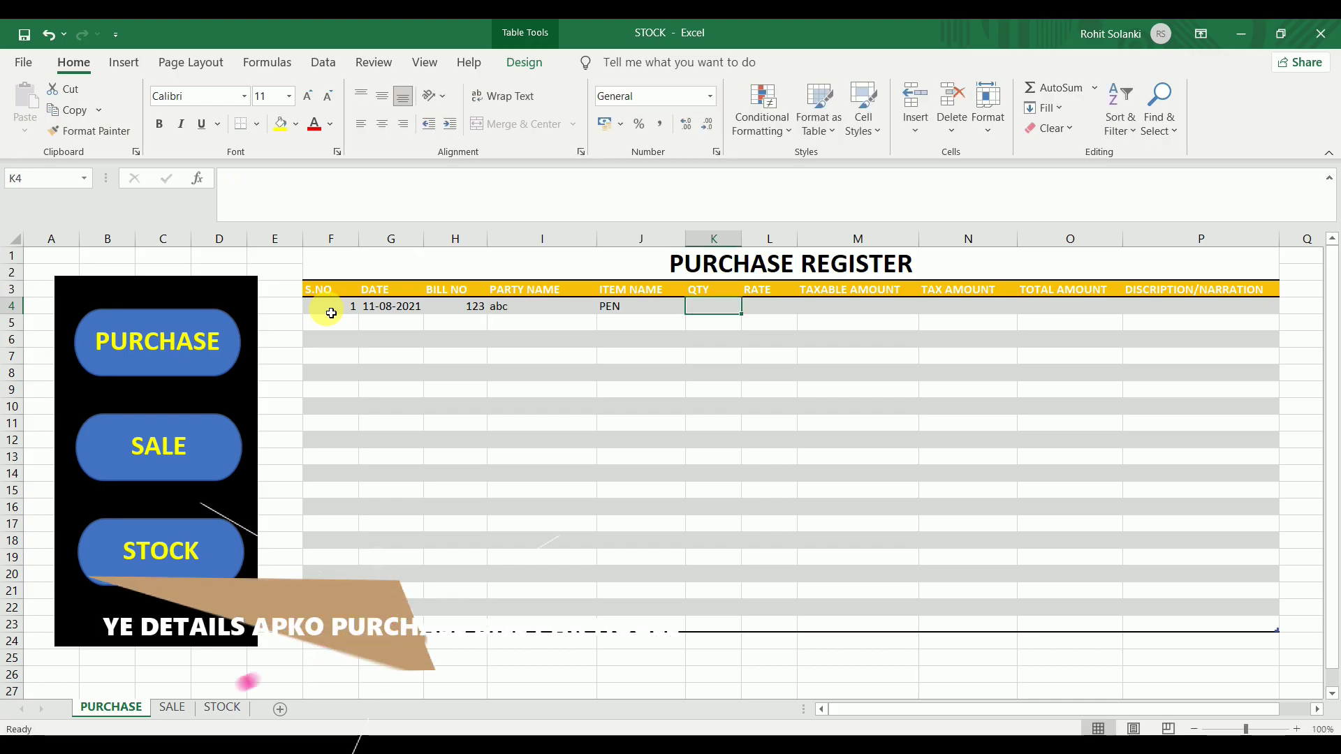
pyautogui.write('1000')
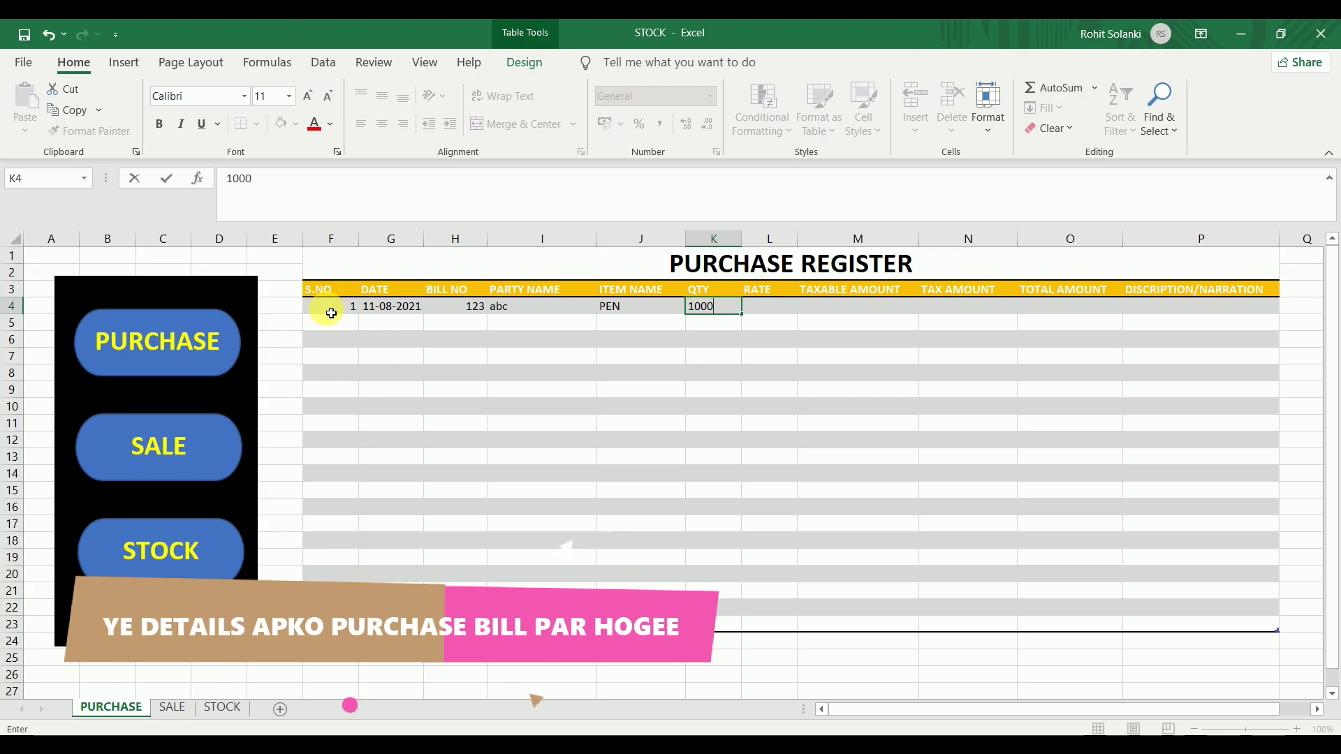
pyautogui.write('0')
pyautogui.press('Tab')
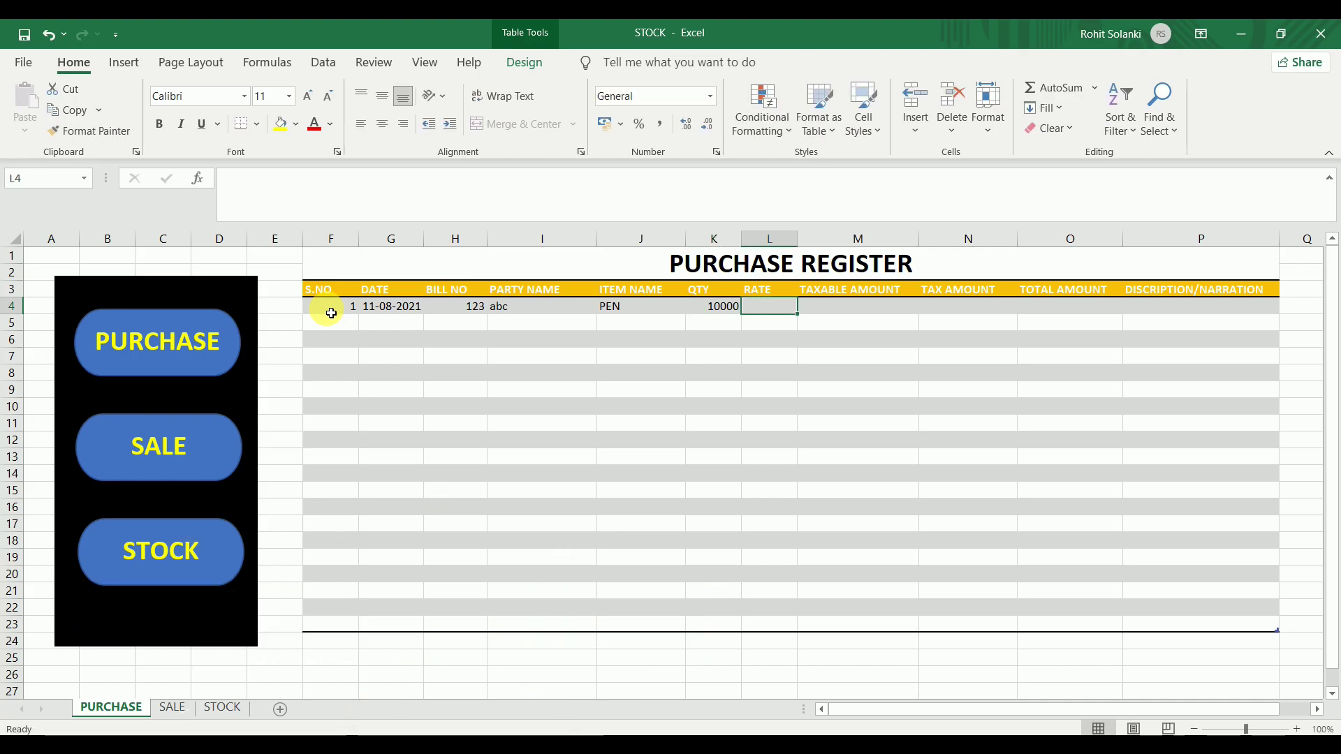
pyautogui.write('20')
pyautogui.press('Tab')
pyautogui.press('Tab')
pyautogui.press('Tab')
pyautogui.press('Tab')
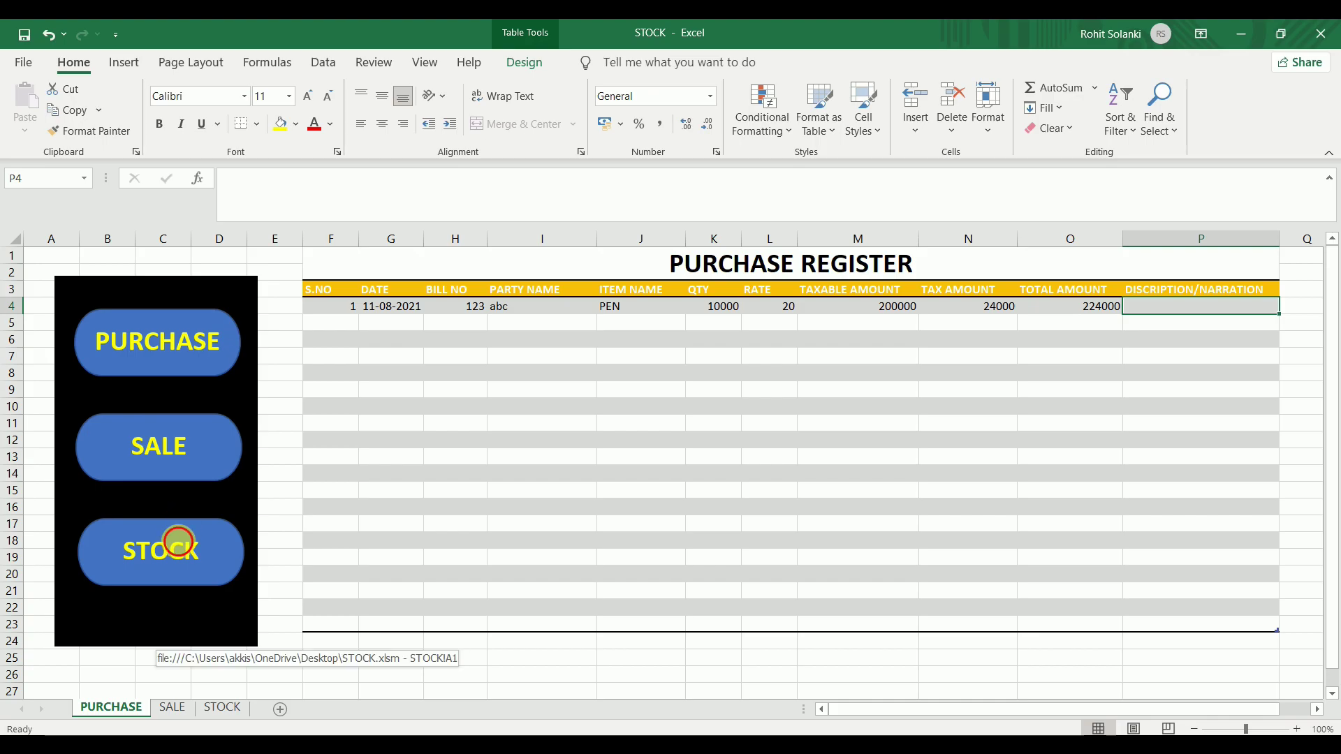
pyautogui.click(185, 549)
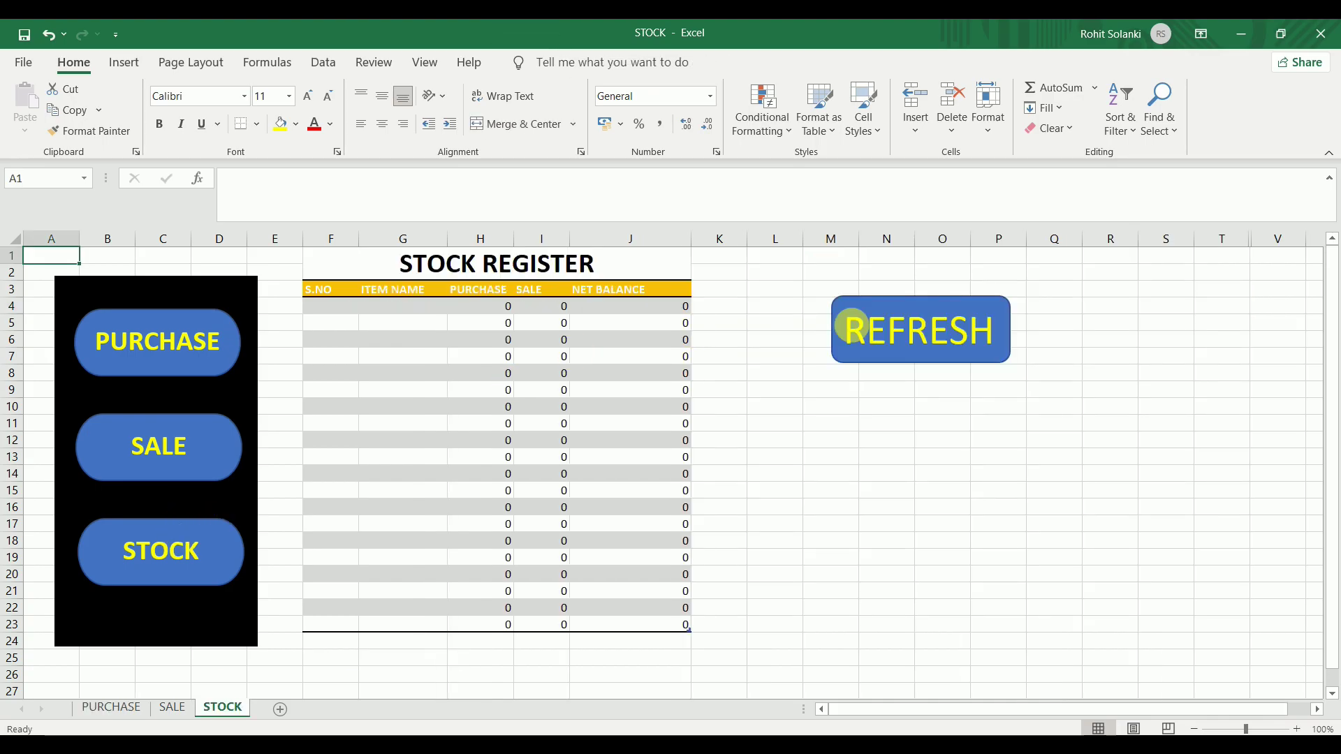
# Refresh the stock totals, then start a sale entry: serial 1, date 11-08-2021, bill 433
pyautogui.click(888, 331)
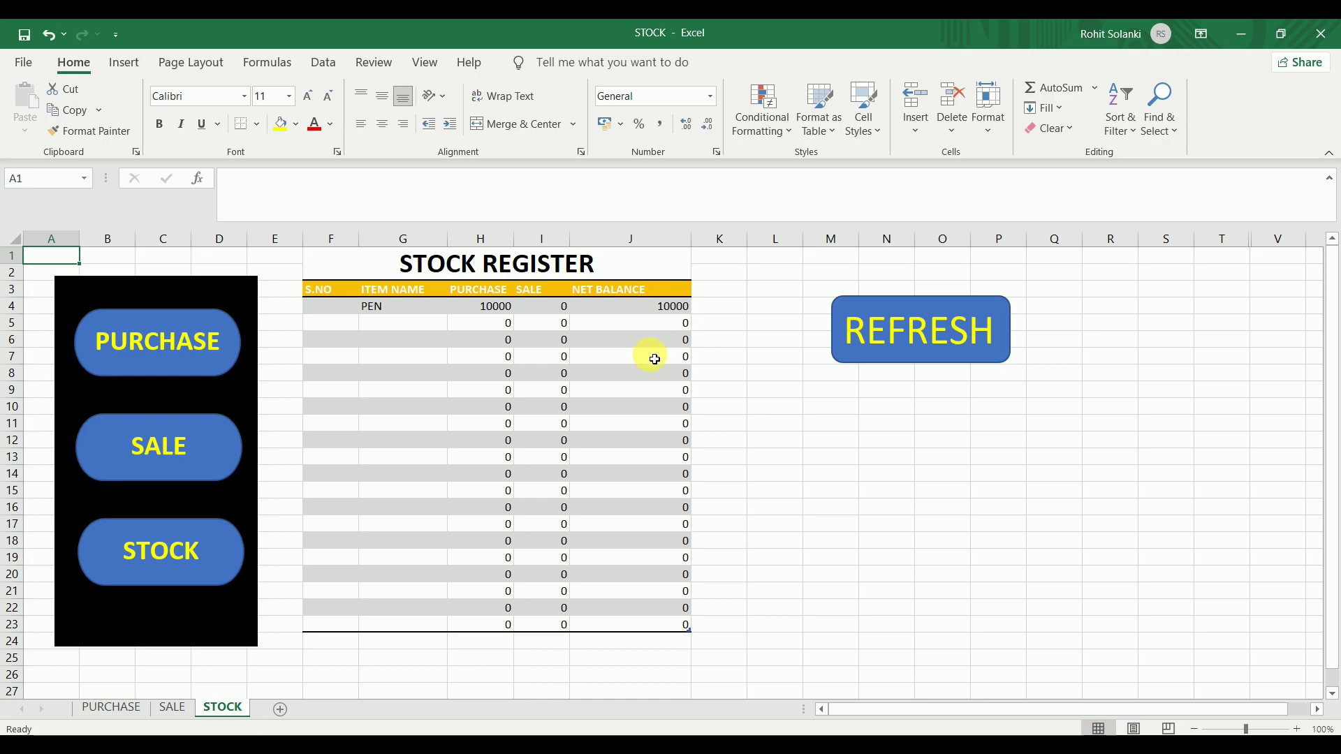
pyautogui.click(199, 462)
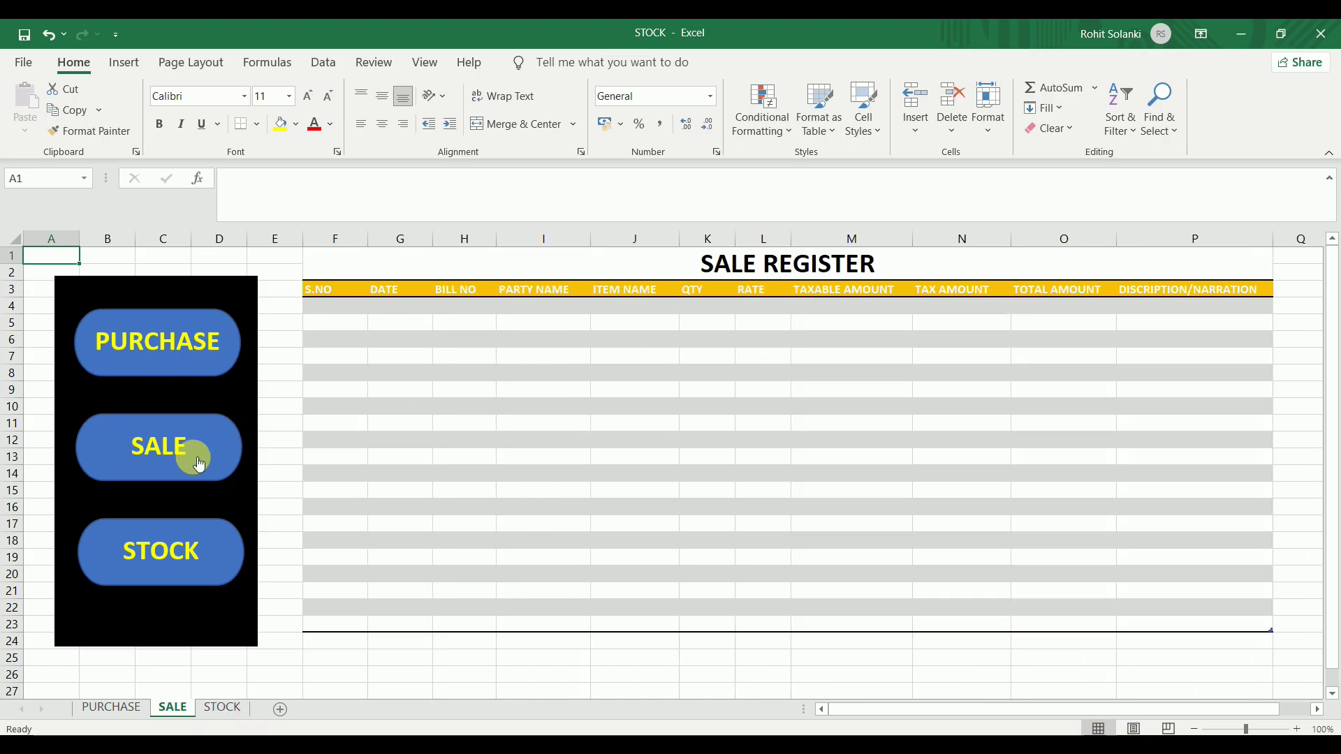
pyautogui.click(349, 316)
pyautogui.write('1')
pyautogui.press('Tab')
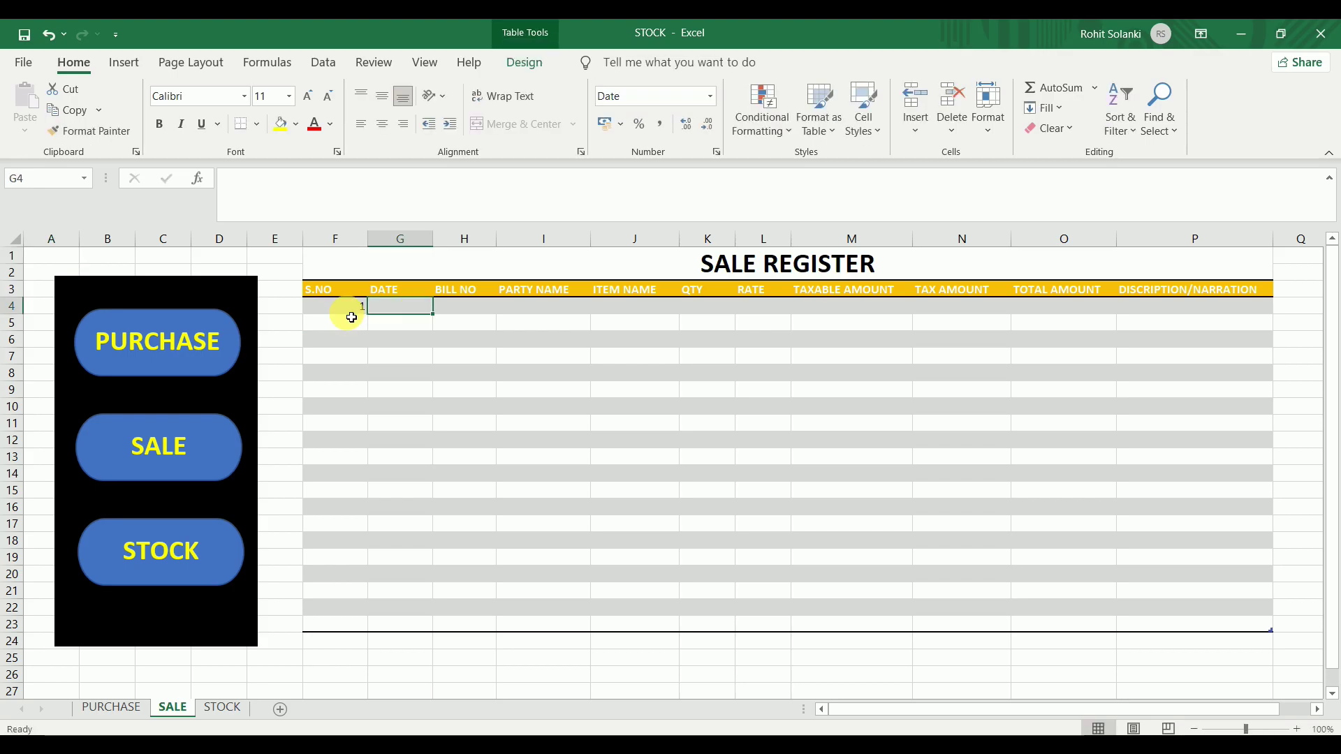
pyautogui.write('11-08-2021')
pyautogui.press('Tab')
pyautogui.write('433')
pyautogui.press('Tab')
# Finish the sale with party XYZ, item PEN, quantity 5000, rate 30, then refresh the stock register
pyautogui.write('XYZ')
pyautogui.press('Tab')
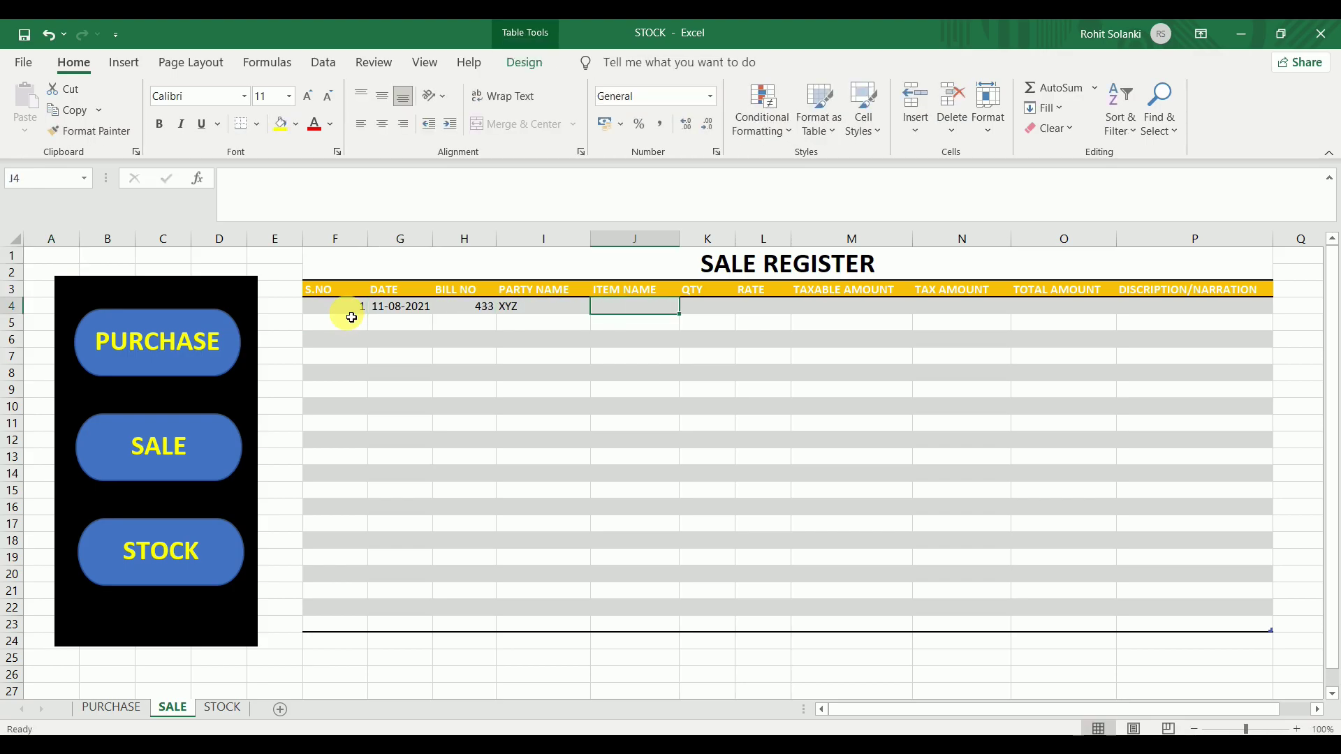
pyautogui.write('PEN')
pyautogui.press('Tab')
pyautogui.write('5000')
pyautogui.press('Tab')
pyautogui.write('3')
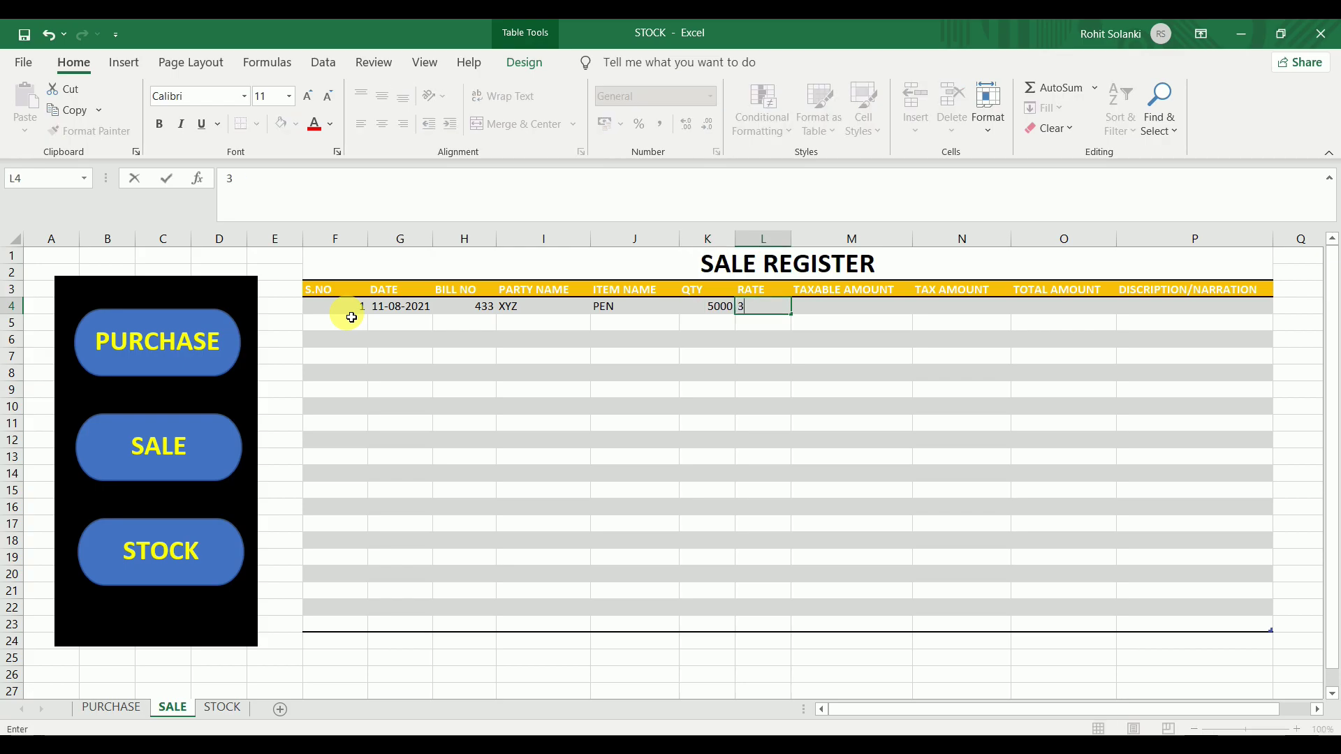
pyautogui.write('0')
pyautogui.press('Tab')
pyautogui.press('Tab')
pyautogui.press('Tab')
pyautogui.click(161, 578)
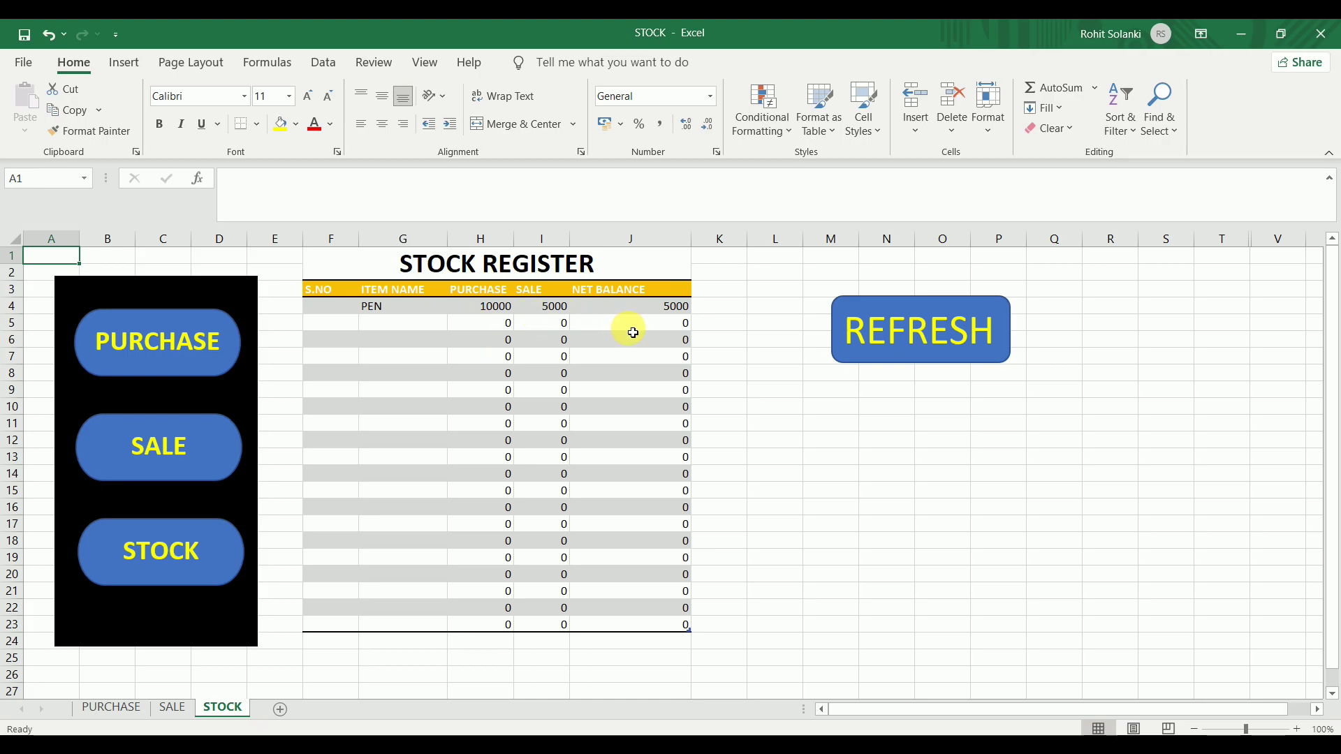
pyautogui.click(918, 328)
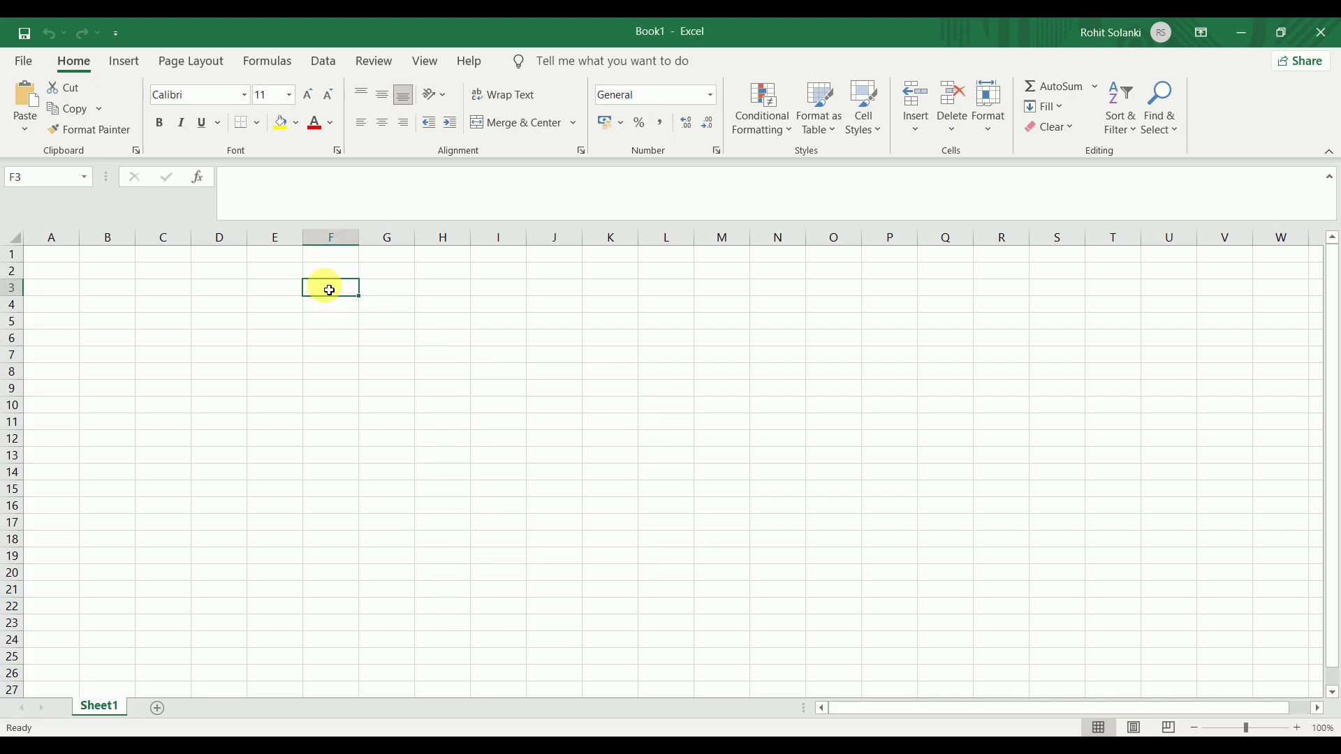
# Type the headings S.NO, DATE, BILL NO. and PARTY NAME in row 3, autofitting column I
pyautogui.write('S.No')
pyautogui.press('Tab')
pyautogui.write('DA')
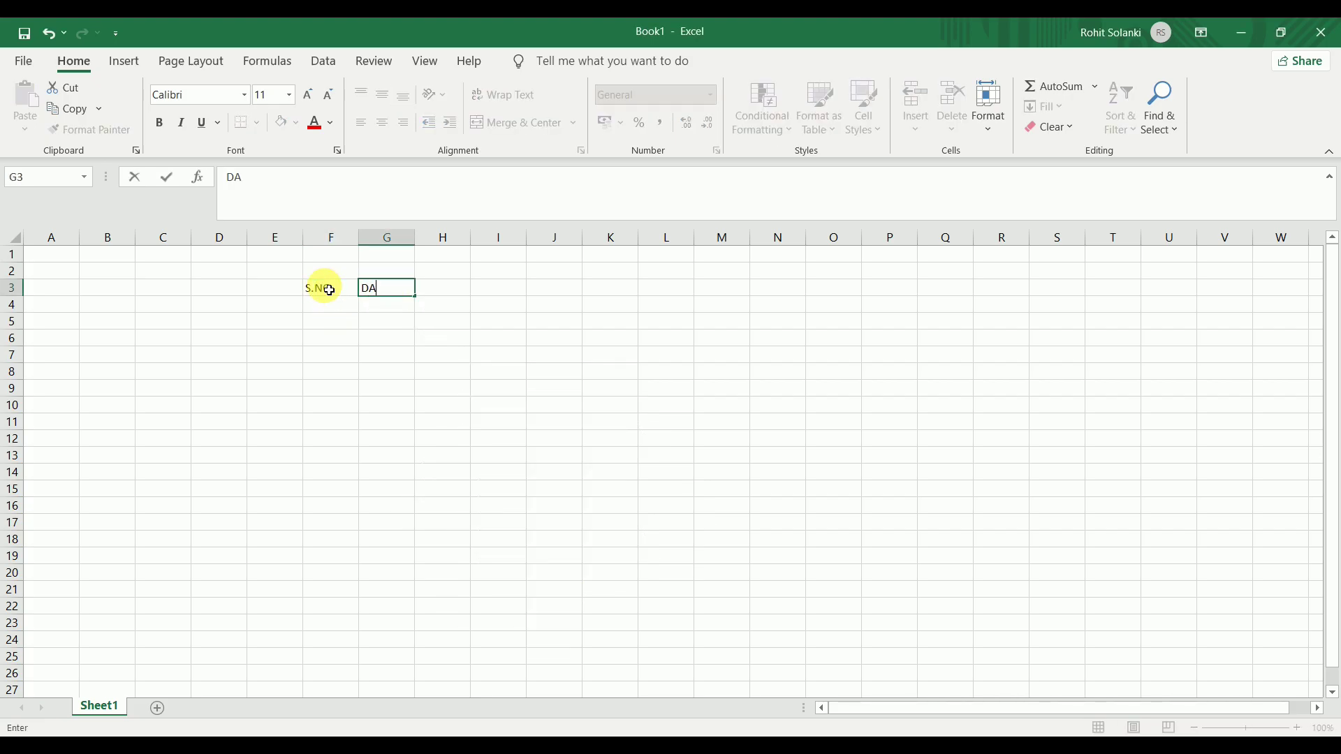
pyautogui.click(427, 290)
pyautogui.write('BILL NO.')
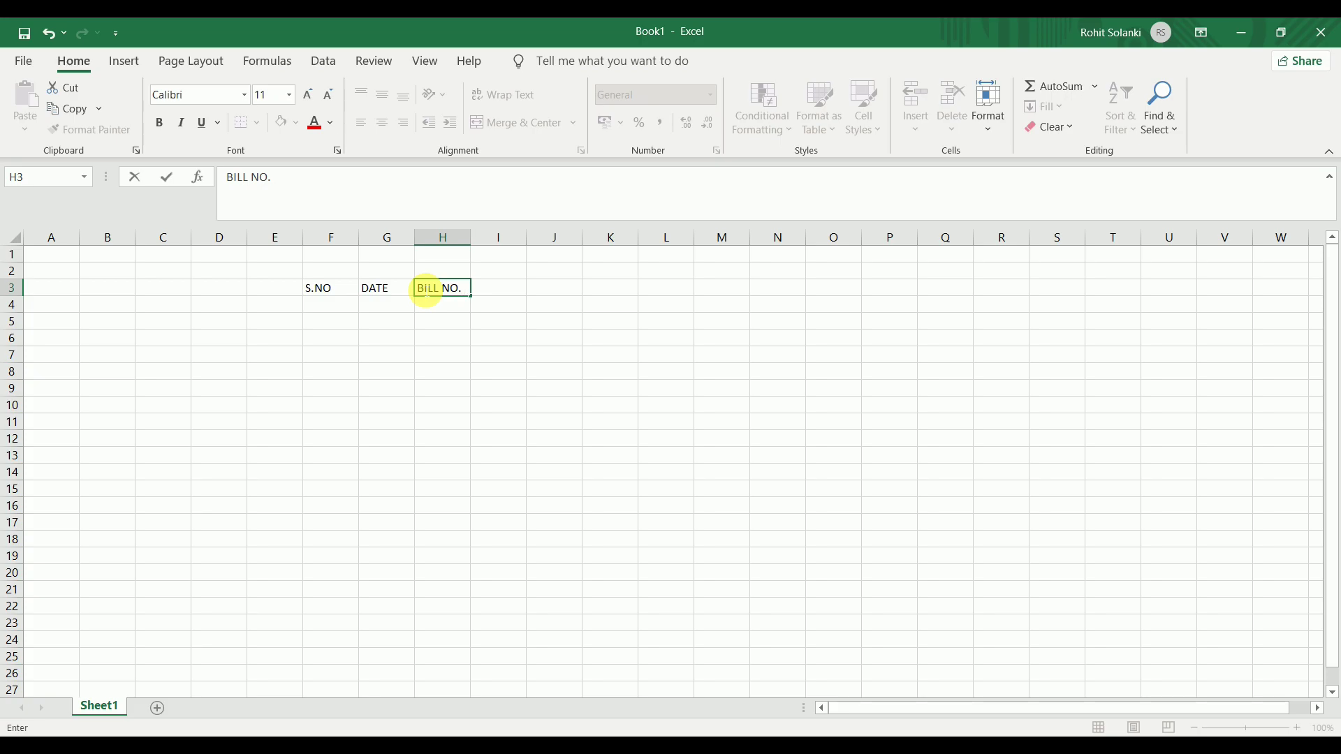
pyautogui.press('Tab')
pyautogui.write('PARTY')
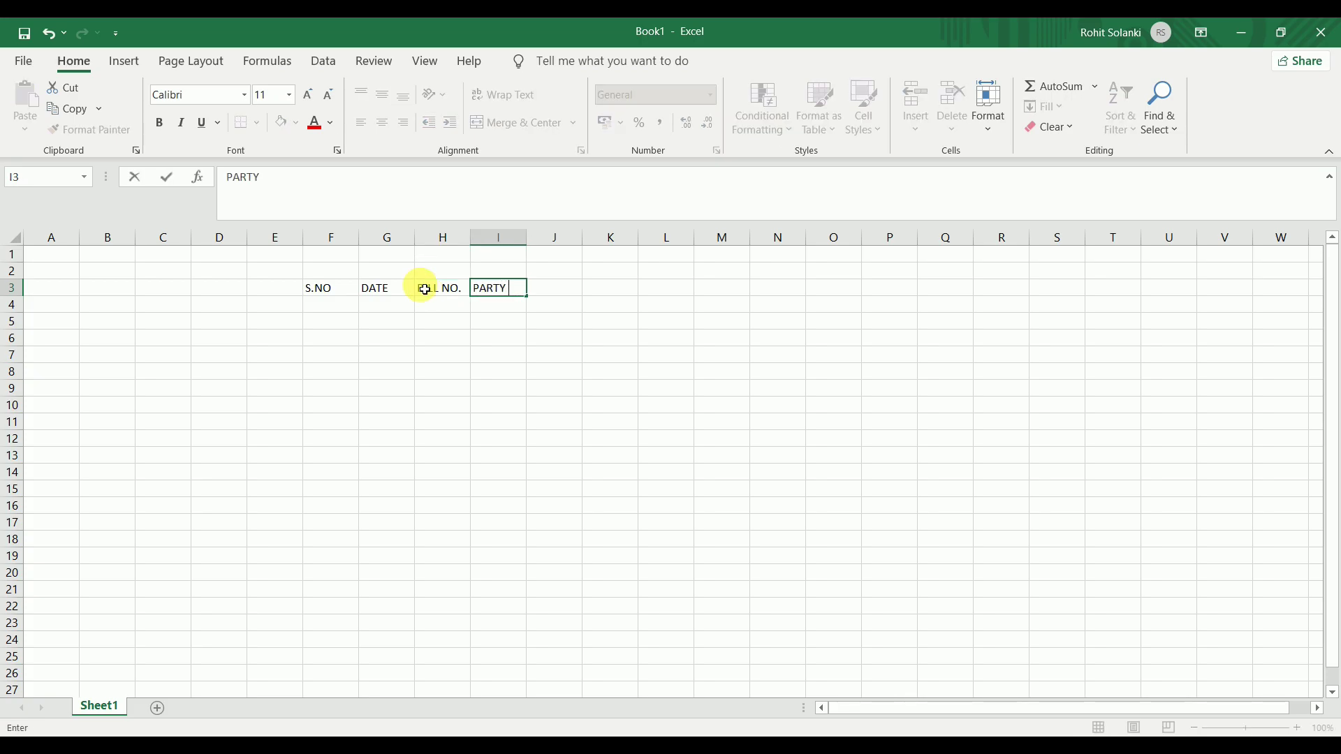
pyautogui.write(' NAME')
pyautogui.press('Return')
pyautogui.doubleClick(527, 236)
pyautogui.click(587, 292)
# Add headings ITEM NAME, QTY., RATE, TAXABLE AMOUNT, TAX AMOUNT, TOTAL AMOUNT and begin DISCRIPTION
pyautogui.write('ITEM')
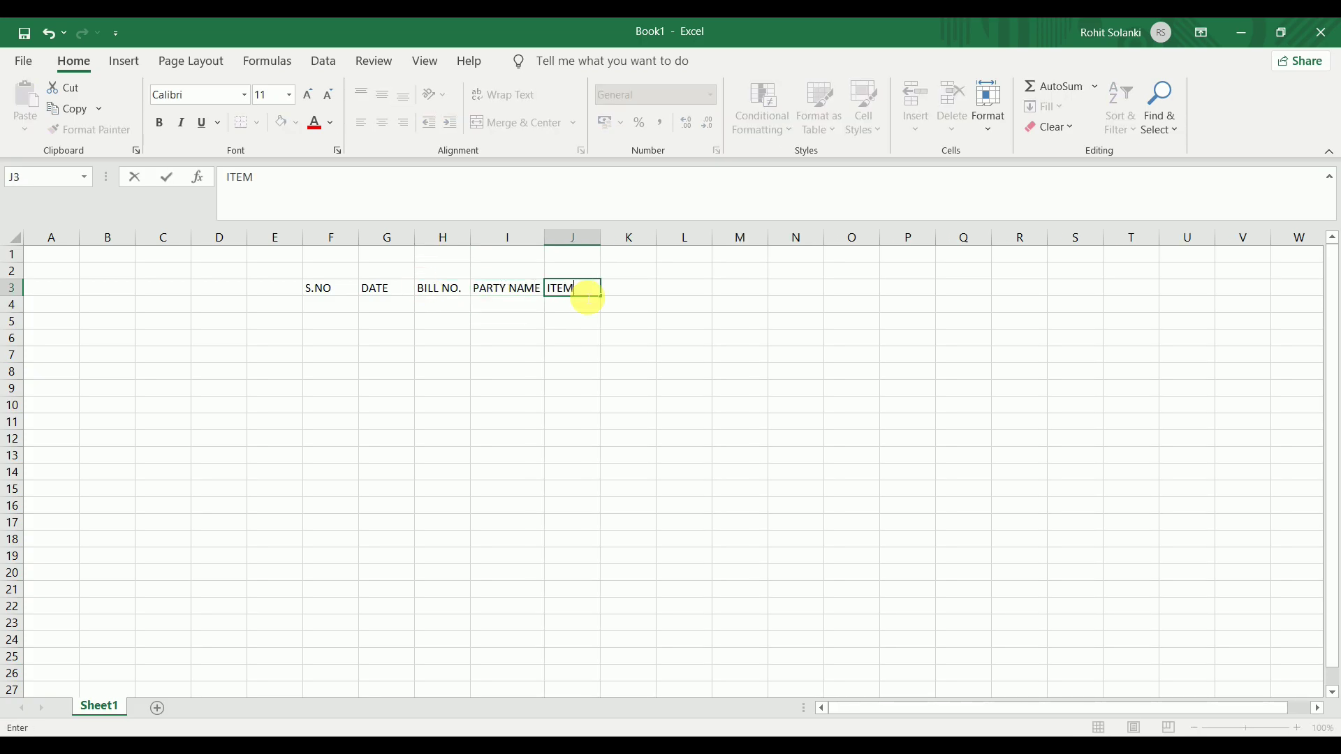
pyautogui.write(' NAME')
pyautogui.press('Tab')
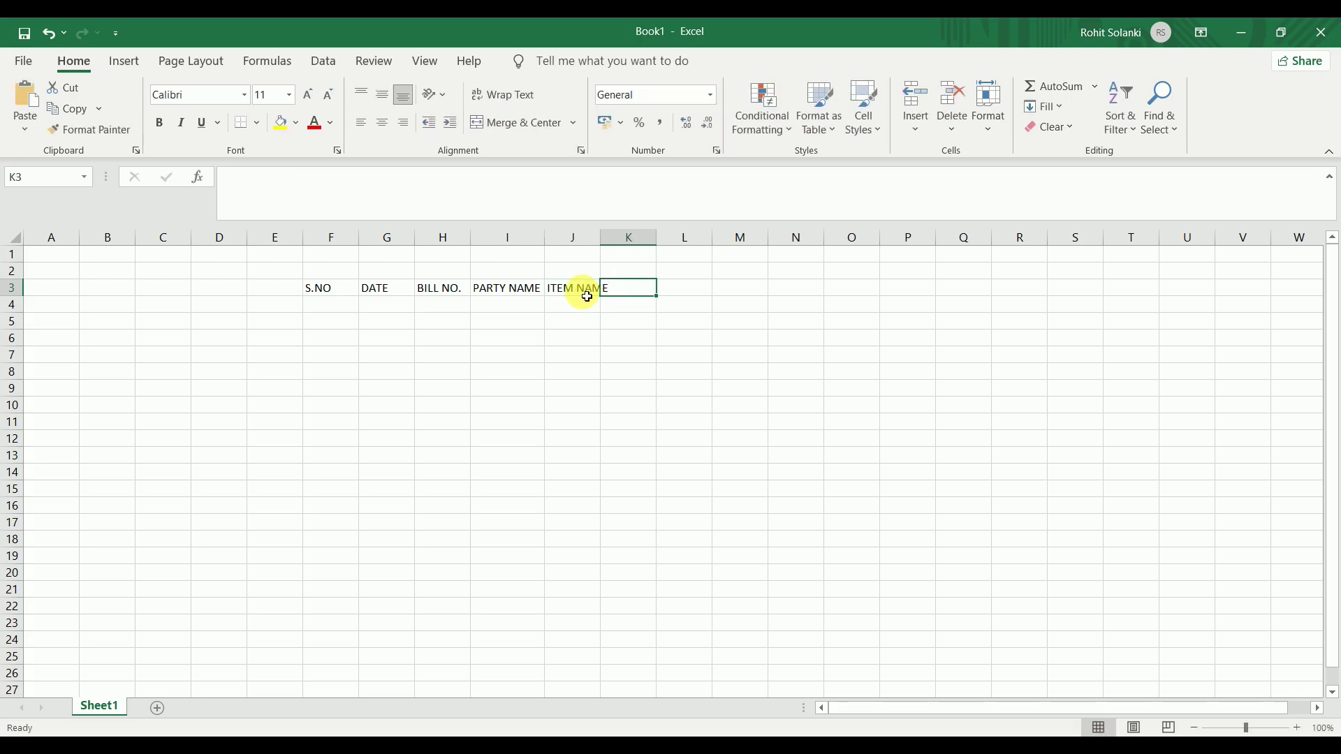
pyautogui.write('QTY.')
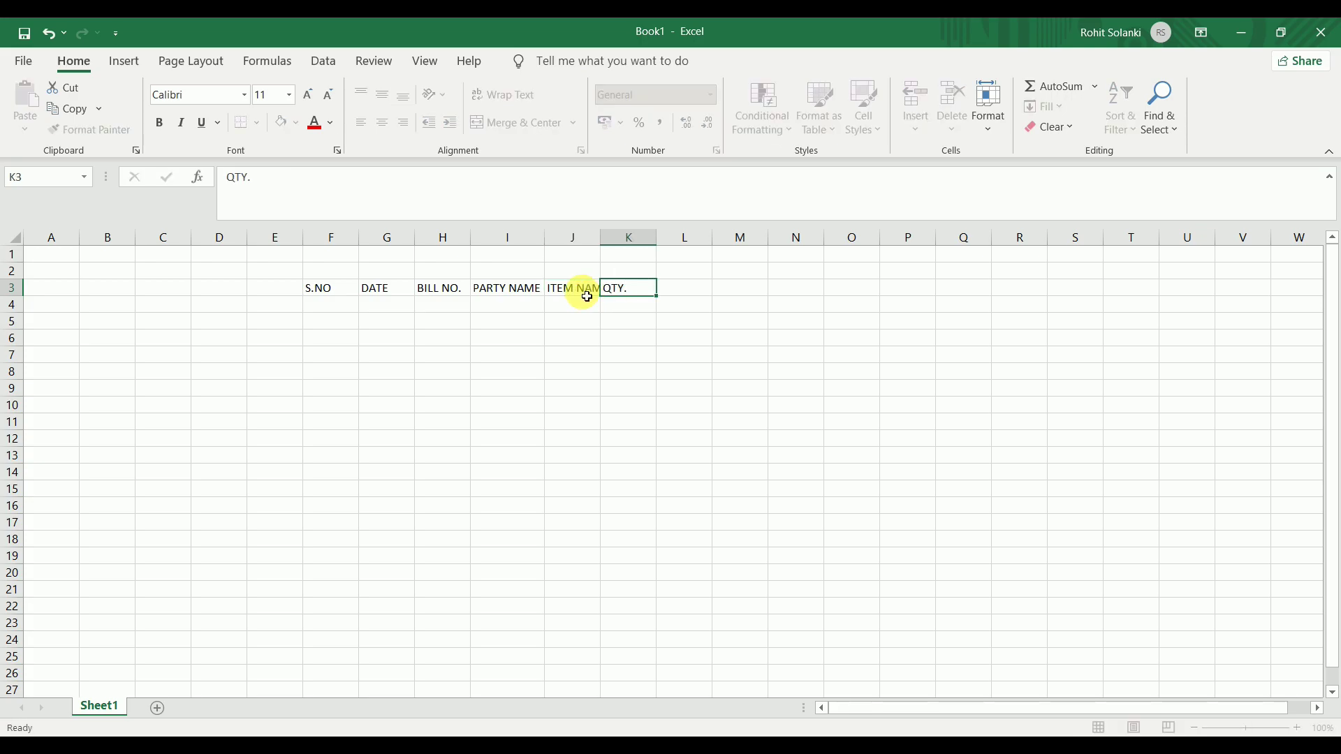
pyautogui.press('Tab')
pyautogui.write('RATE')
pyautogui.press('Tab')
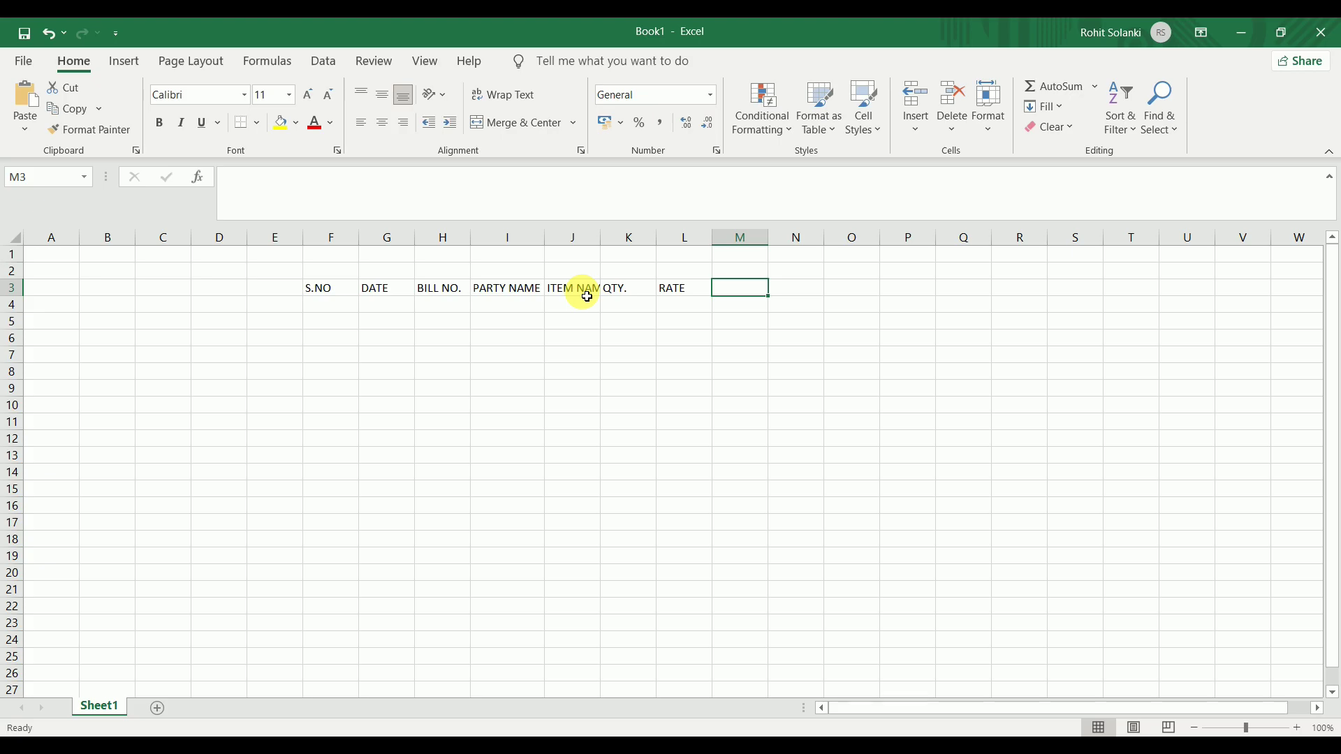
pyautogui.write('TAXABLE AMOUNT')
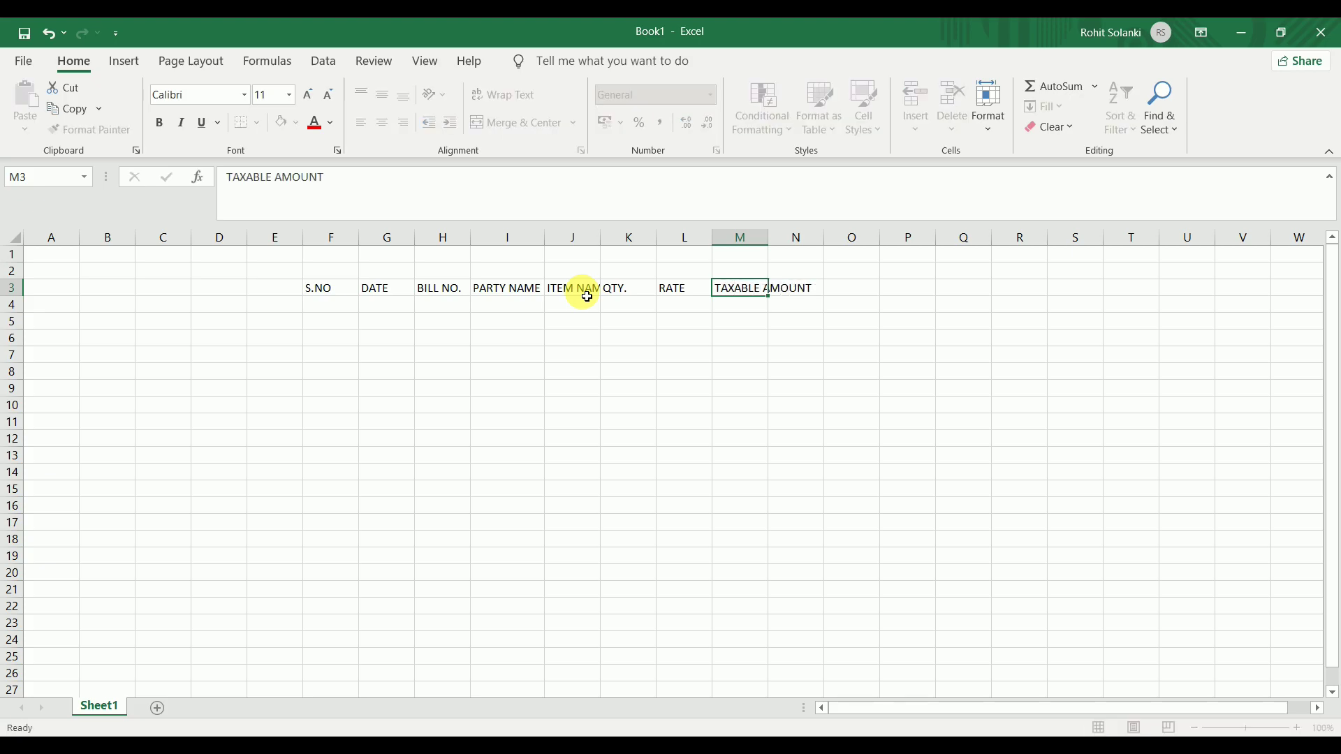
pyautogui.press('Tab')
pyautogui.write('TAX AMOUNT')
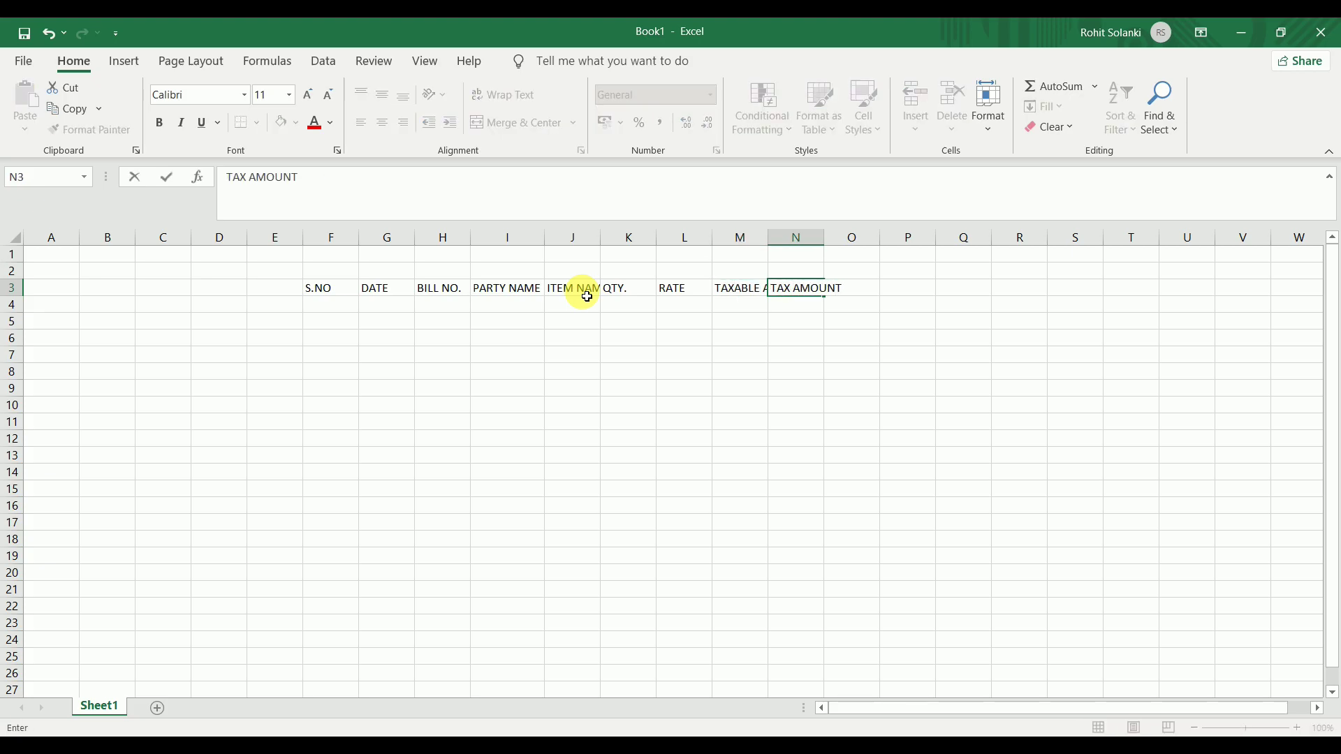
pyautogui.press('Tab')
pyautogui.write('TOTAL')
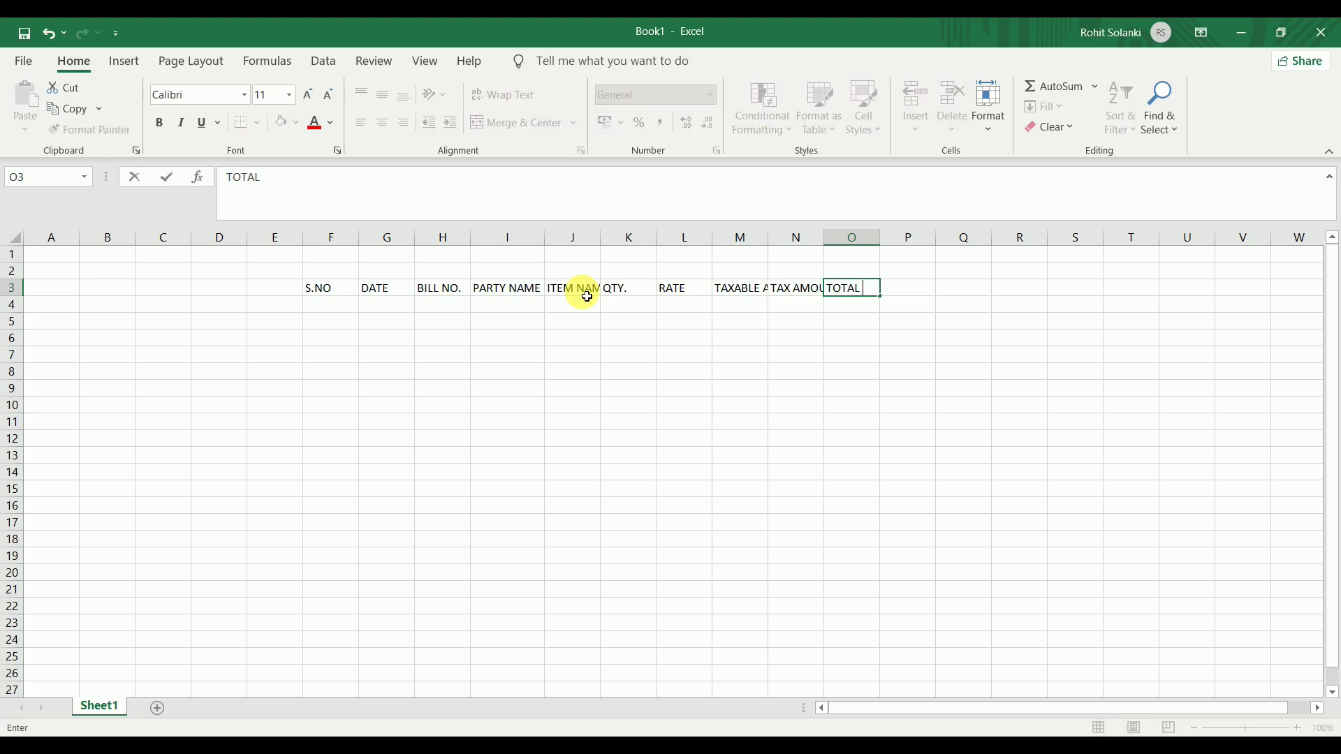
pyautogui.write(' AMOUNT')
pyautogui.press('Tab')
pyautogui.write('DISCRIP')
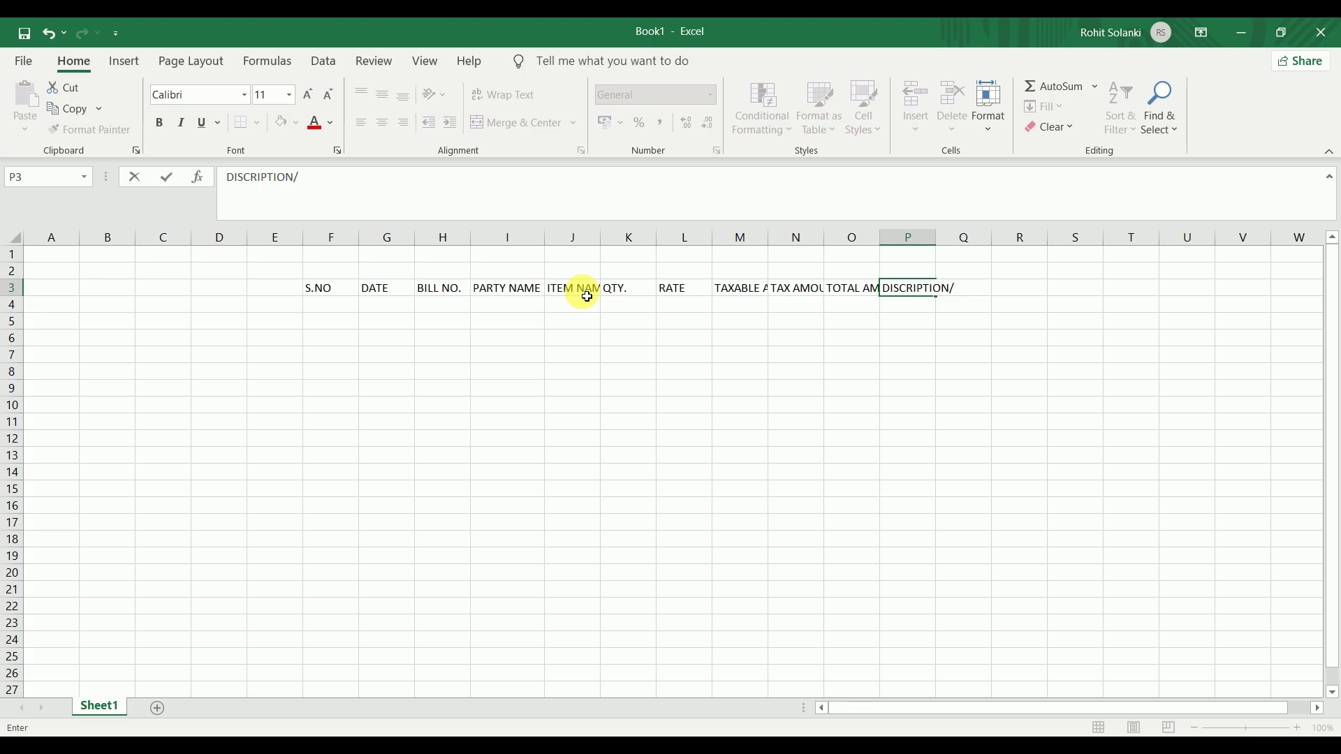
pyautogui.write('TION')
# Finish the DISCRIPTION/NARRATION heading, then autofit and widen the heading columns
pyautogui.press('Return')
pyautogui.hotkey('ctrl', 'a')
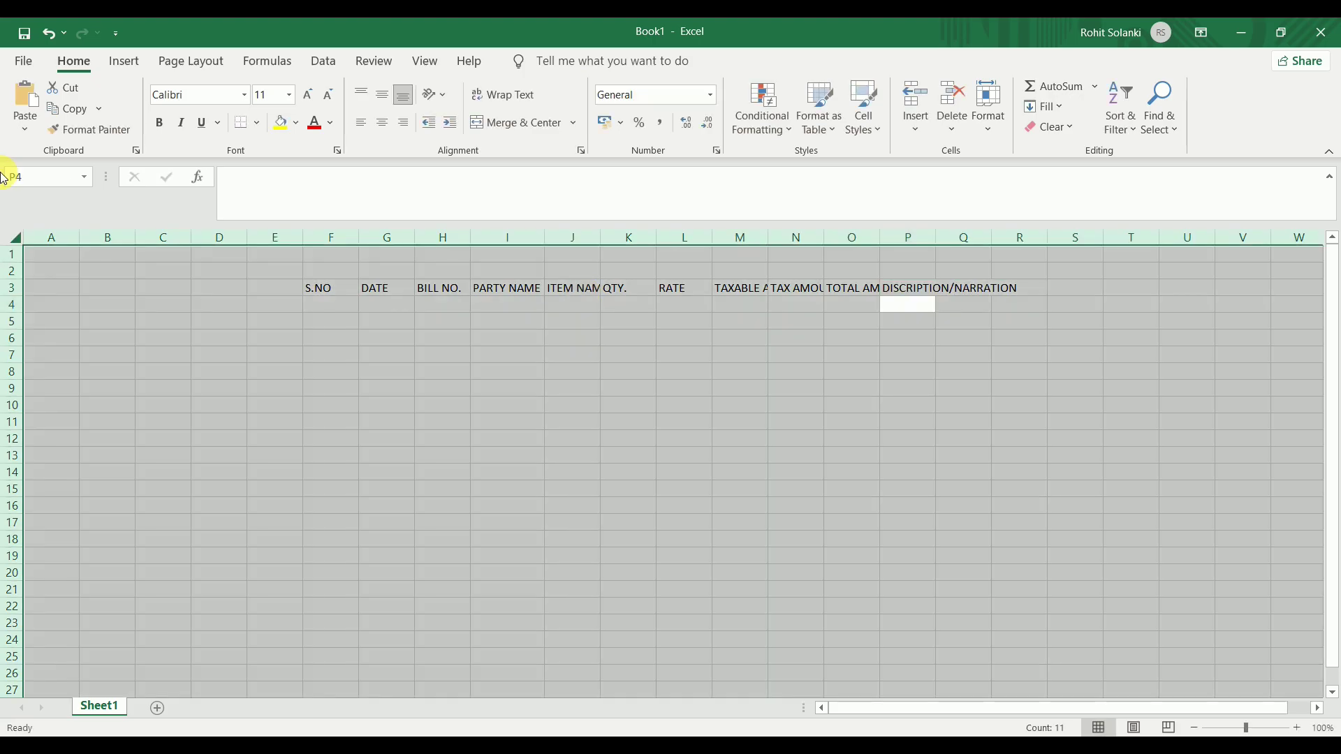
pyautogui.doubleClick(338, 236)
pyautogui.click(458, 370)
pyautogui.moveTo(381, 236); pyautogui.dragTo(518, 236)
pyautogui.moveTo(694, 236); pyautogui.dragTo(810, 236)
pyautogui.click(859, 320)
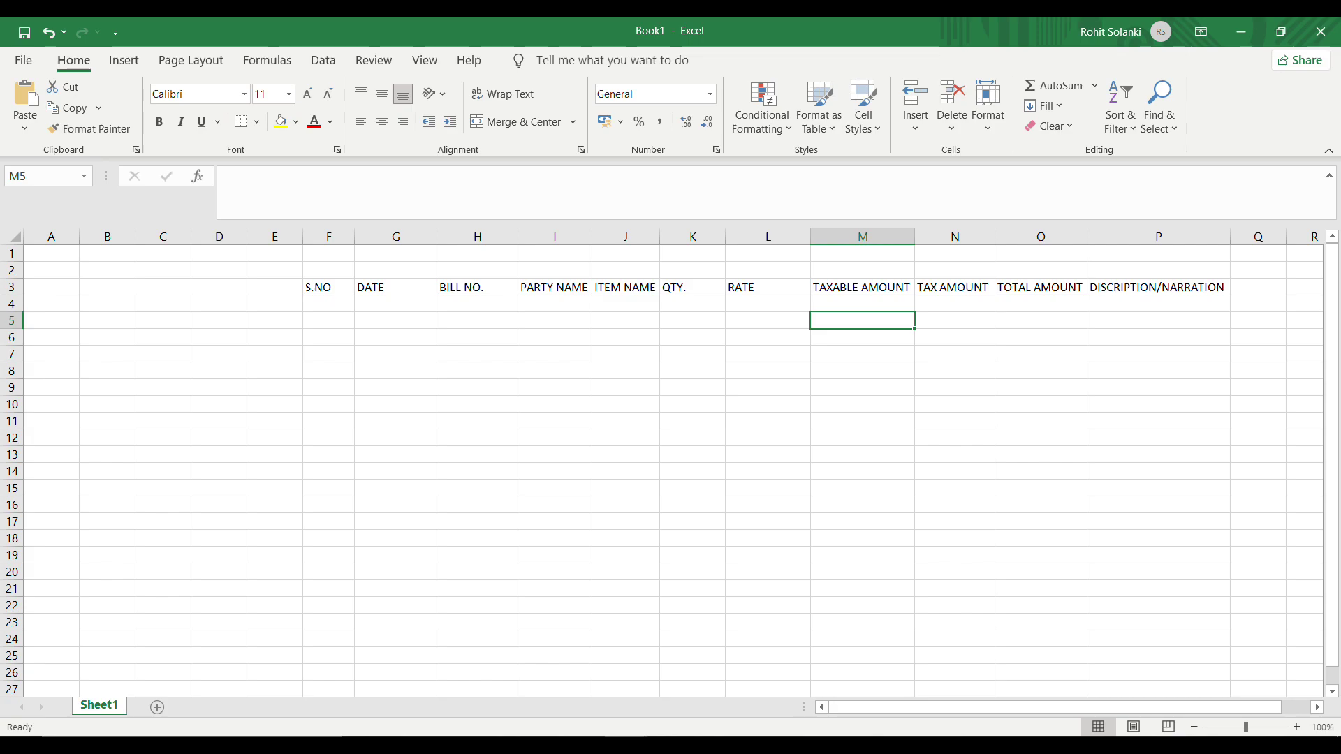
# Convert F3:P26 into a table with headers using Ctrl+T
pyautogui.moveTo(329, 289)
pyautogui.mouseDown()
pyautogui.moveTo(1107, 393)
pyautogui.moveTo(1176, 683)
pyautogui.mouseUp()
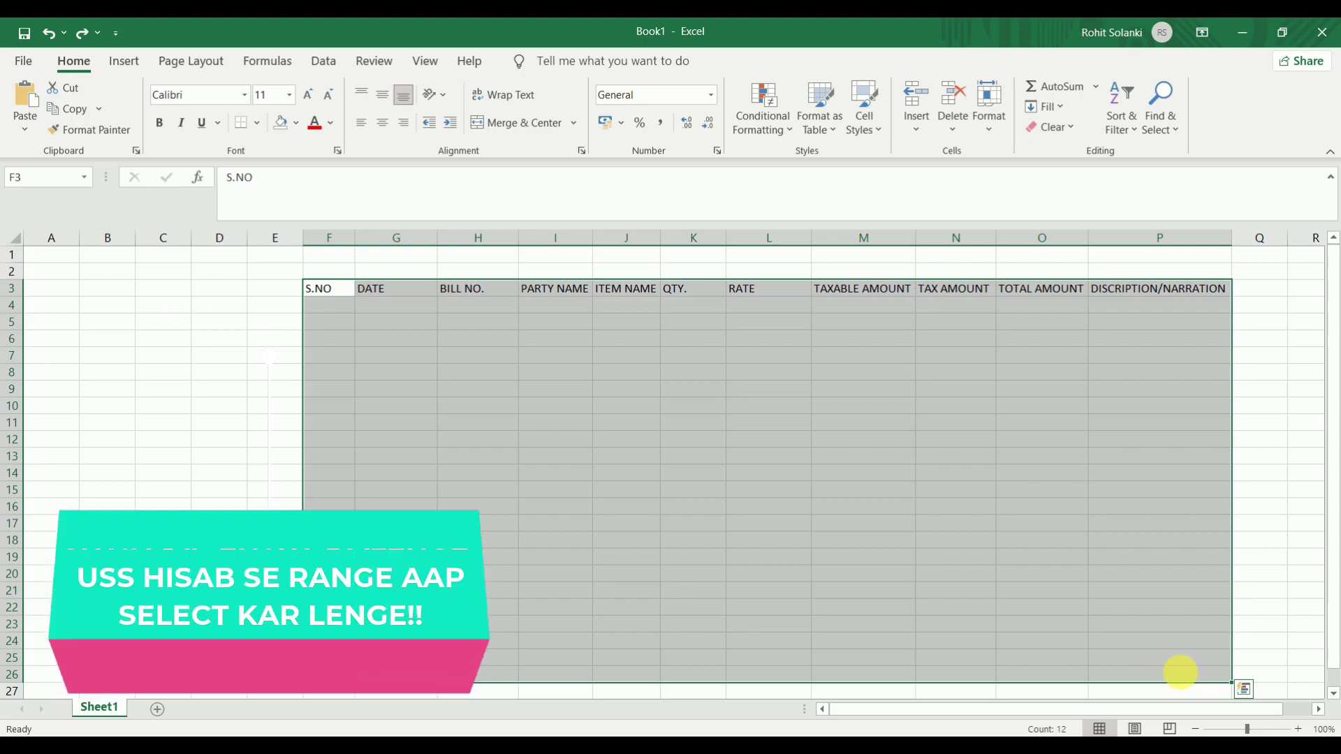
pyautogui.hotkey('ctrl', 't')
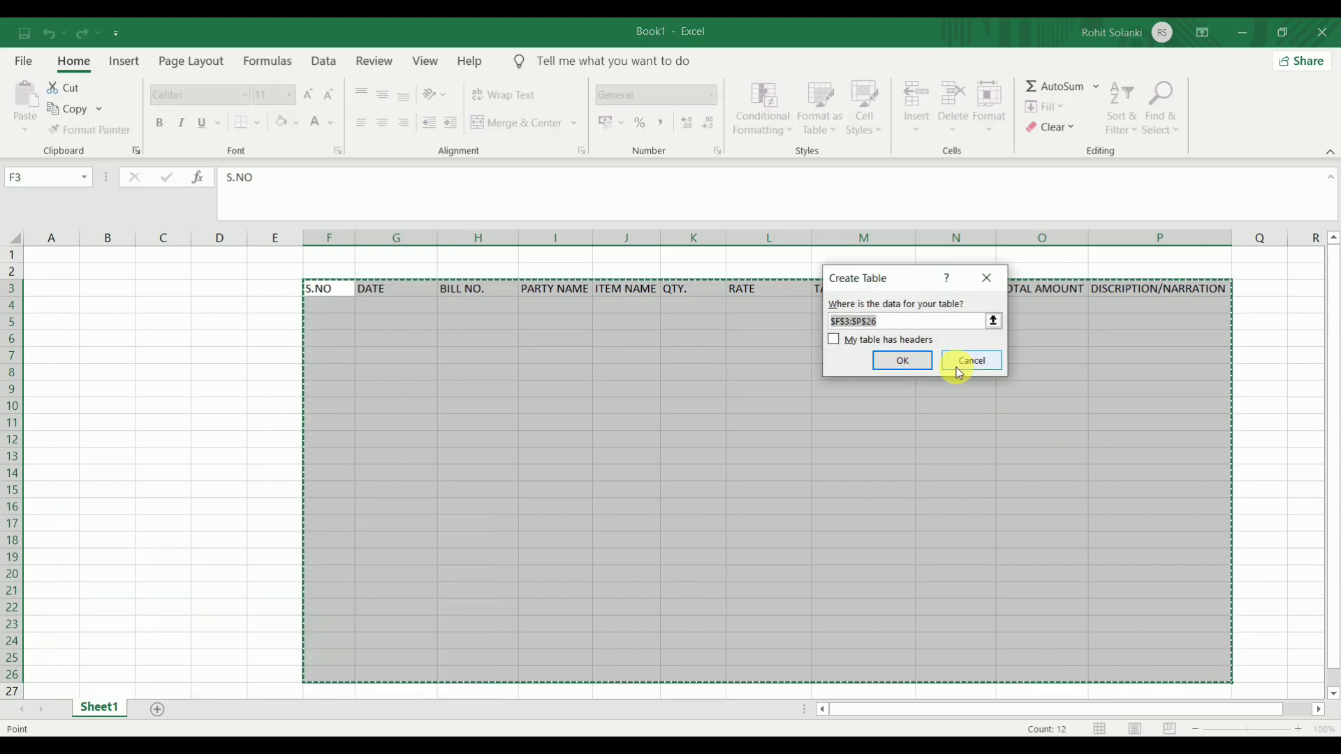
pyautogui.click(849, 347)
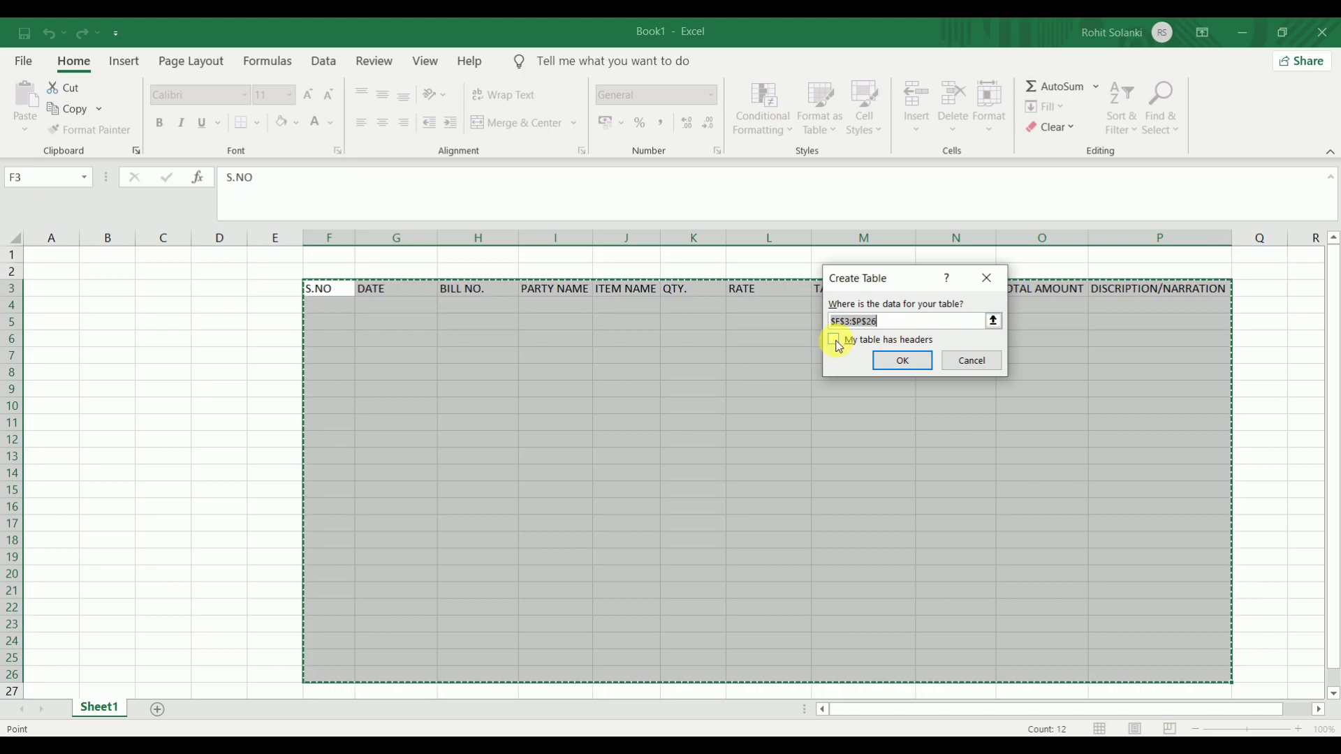
pyautogui.click(905, 362)
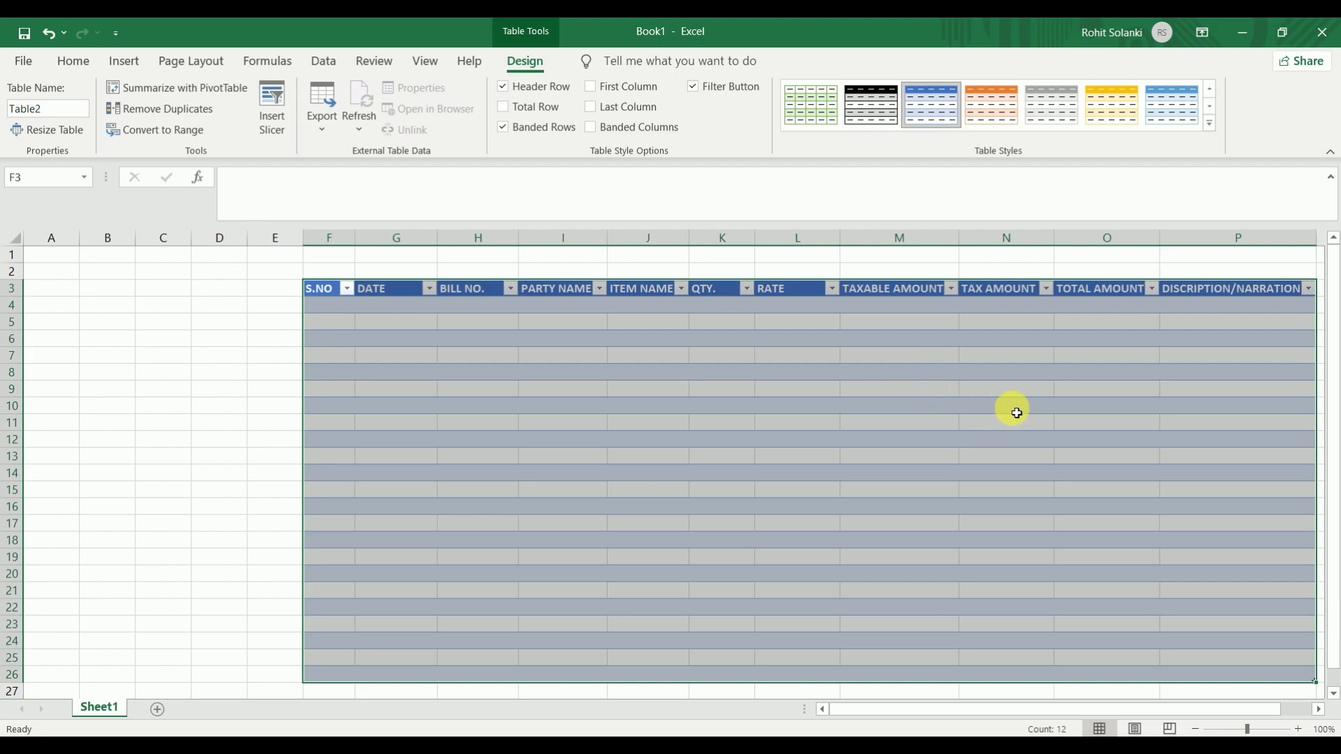
# Apply the dark green table style and hide the header filter arrows with Ctrl+Shift+L
pyautogui.click(1209, 124)
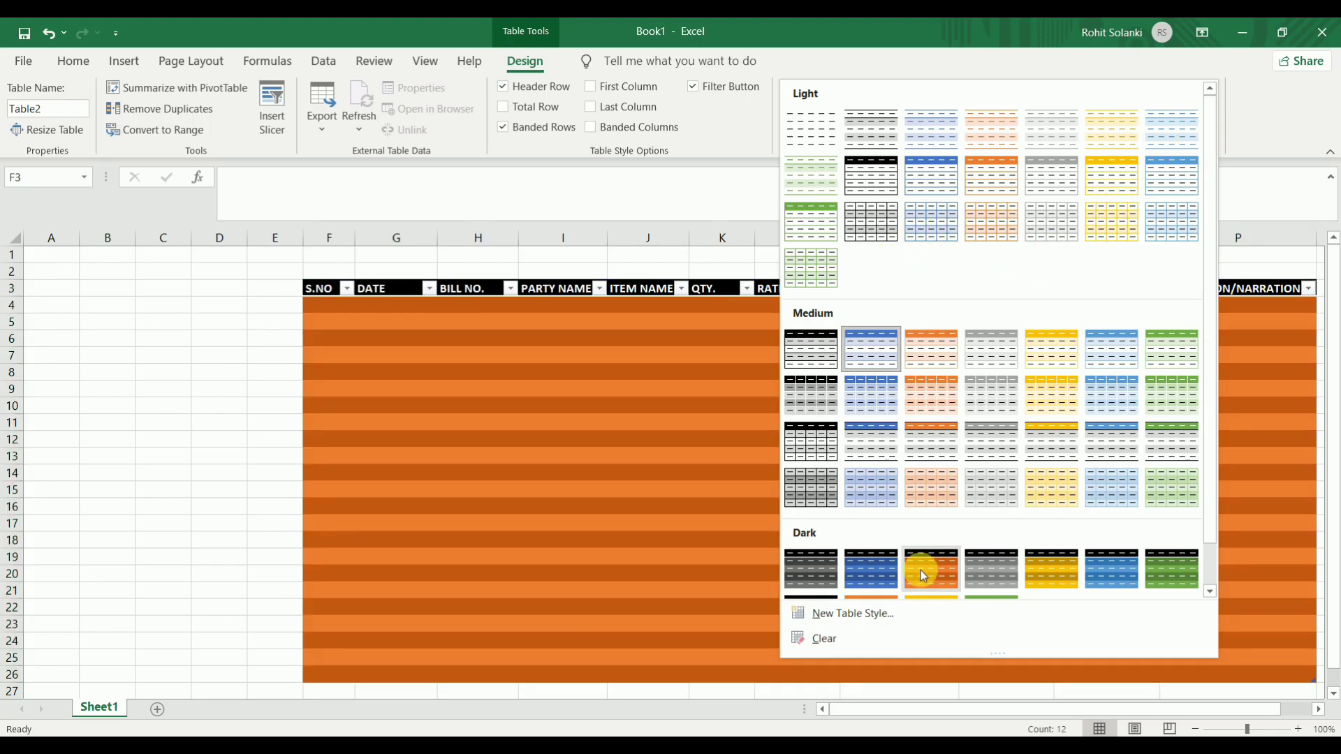
pyautogui.scroll(-1, 1208, 499)
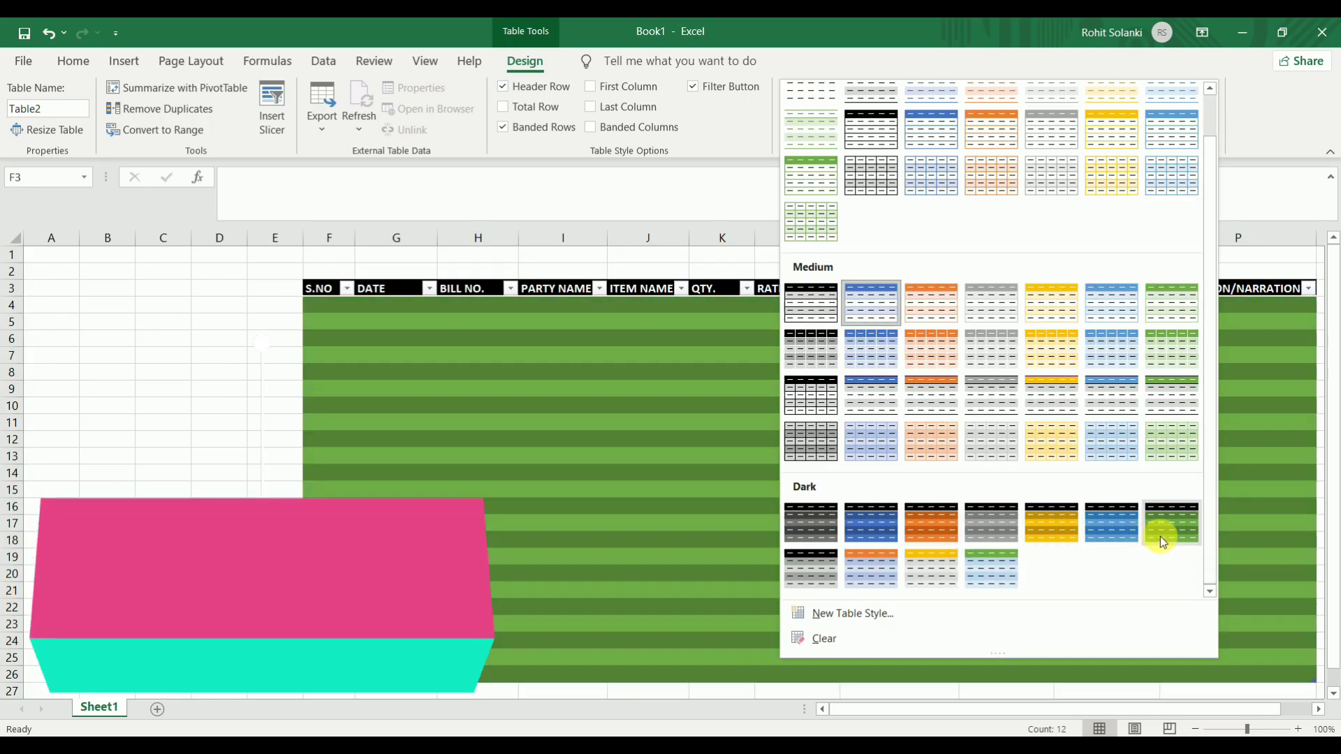
pyautogui.click(1159, 525)
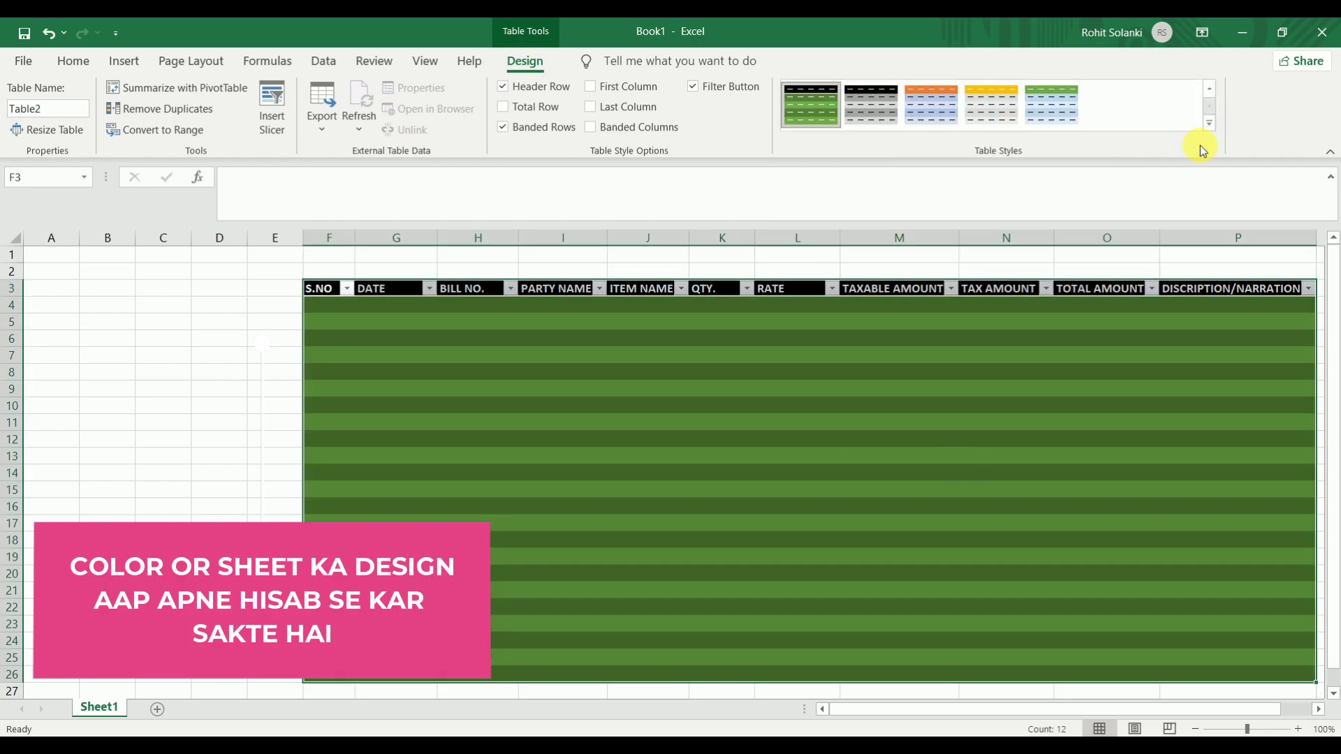
pyautogui.click(785, 509)
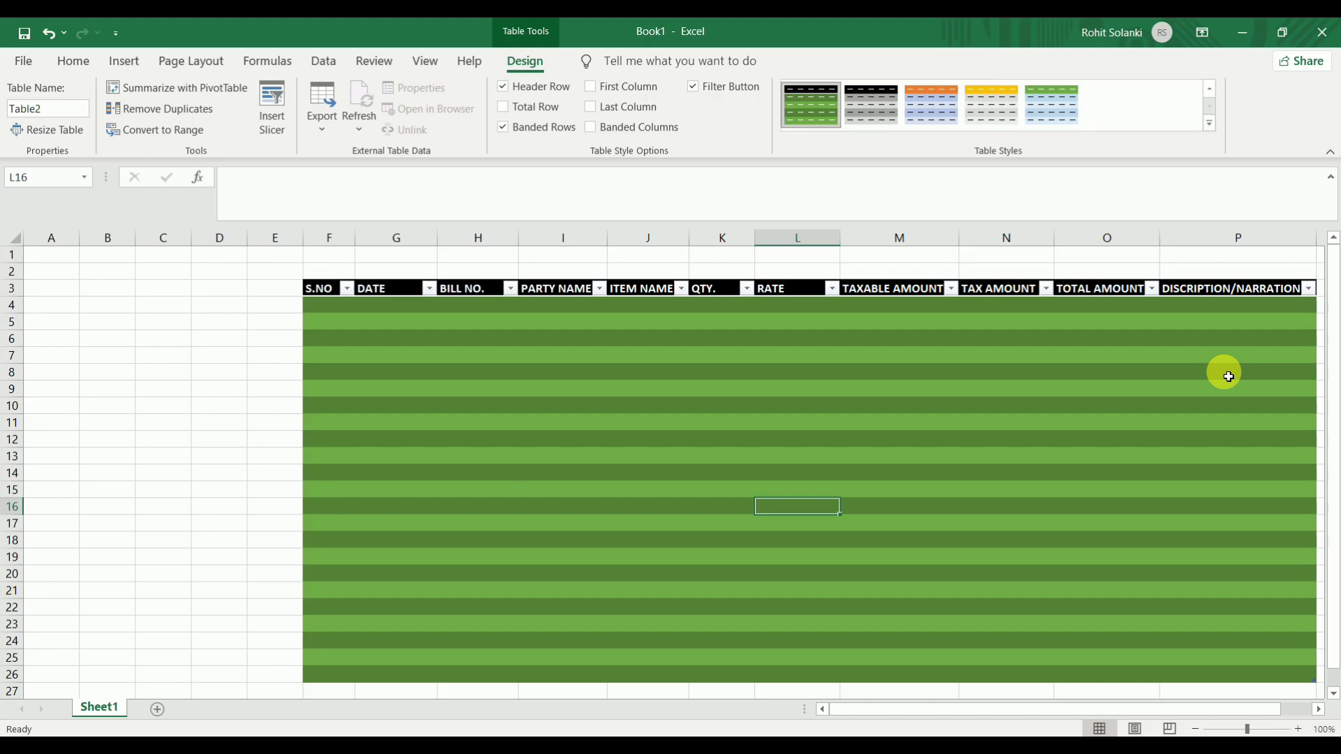
pyautogui.hotkey('ctrl', 'shift', 'l')
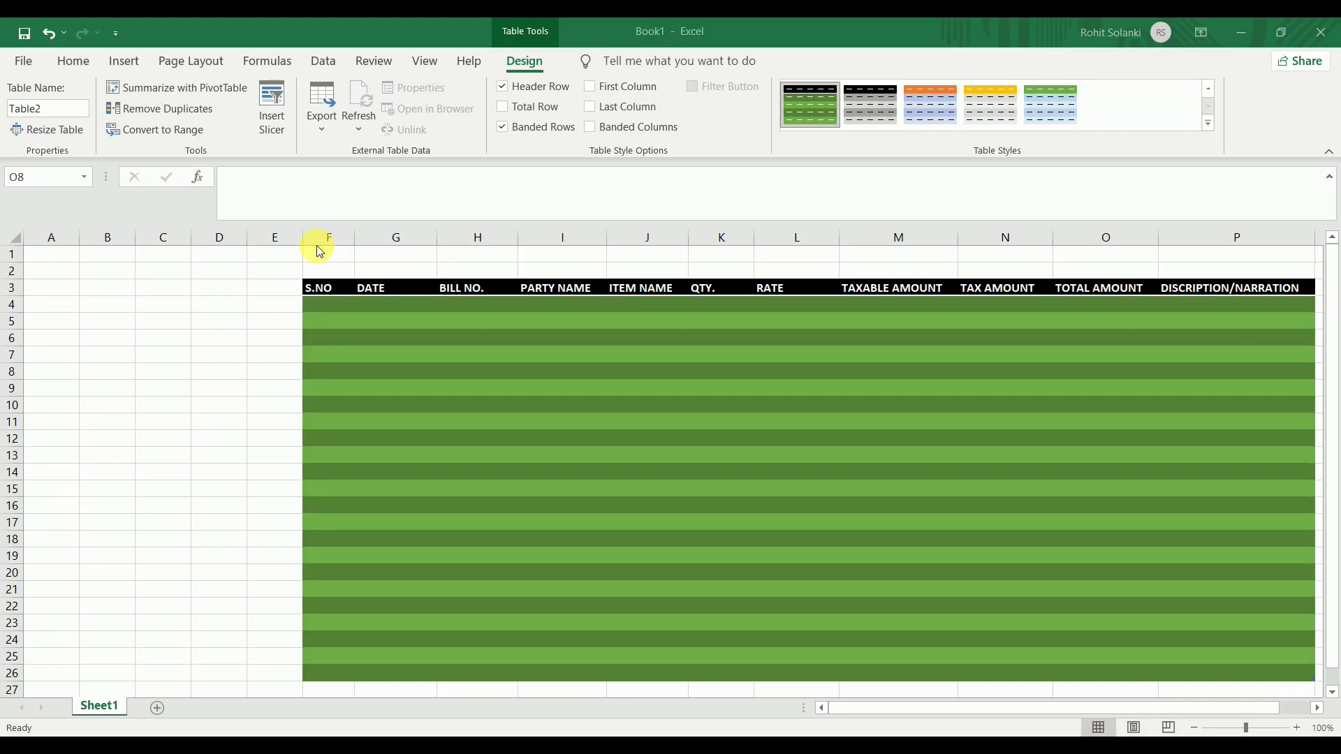
# Merge and centre F1:P2 and type the title PURCHASE REGISTER
pyautogui.click(324, 260)
pyautogui.moveTo(324, 261)
pyautogui.mouseDown()
pyautogui.moveTo(1219, 239)
pyautogui.moveTo(1212, 267)
pyautogui.mouseUp()
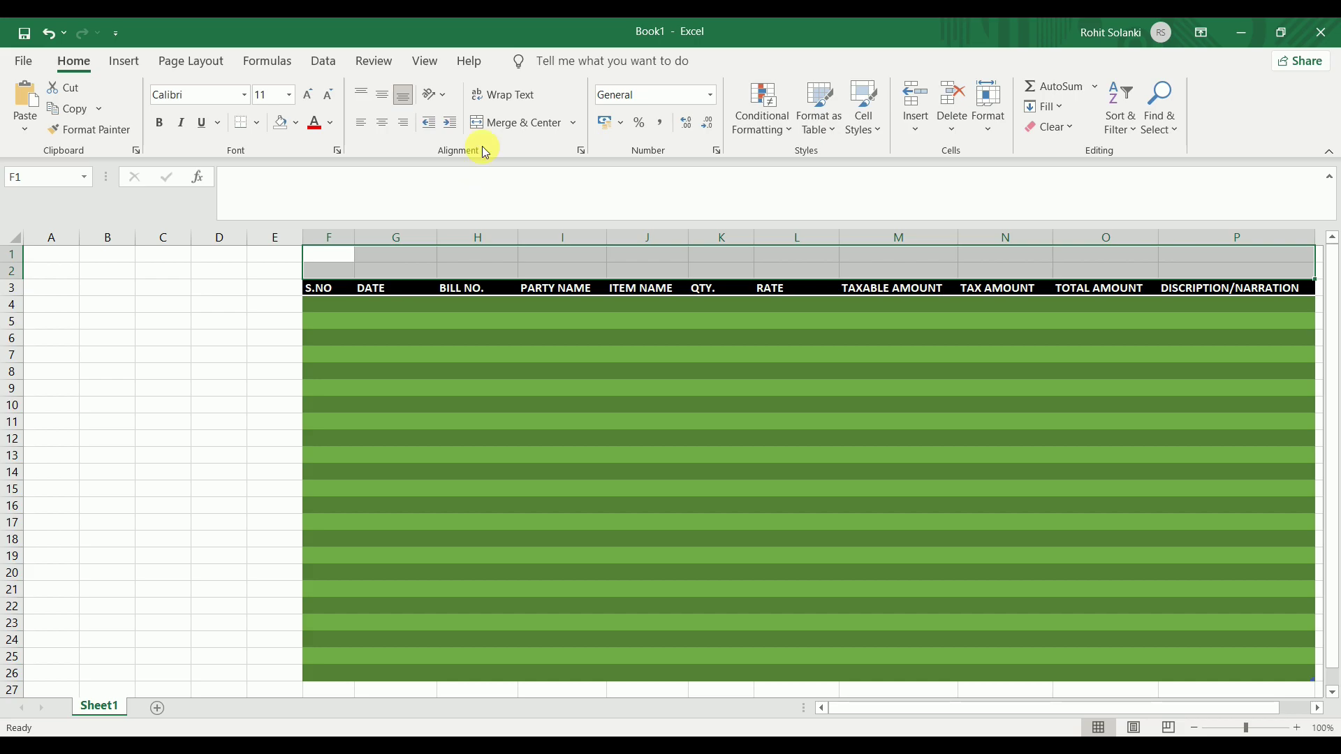
pyautogui.click(525, 123)
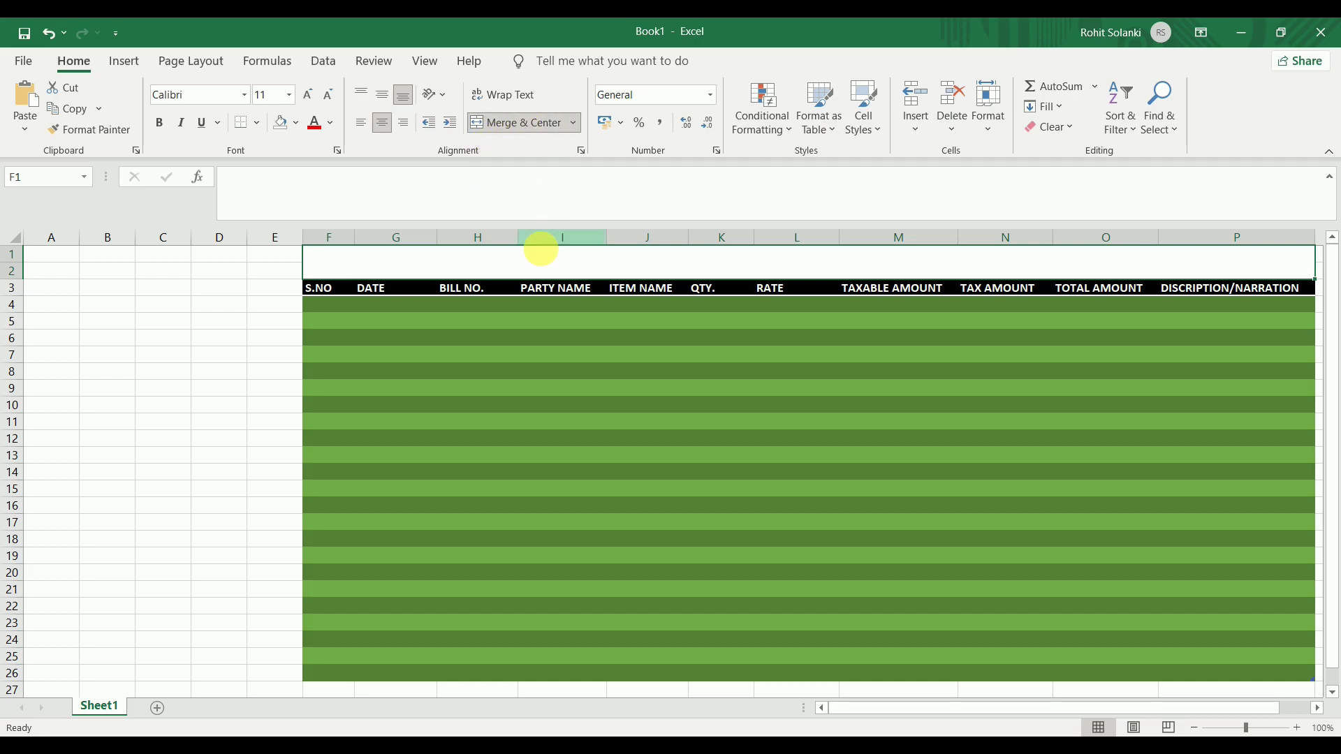
pyautogui.doubleClick(665, 266)
pyautogui.write('CHASE REGI')
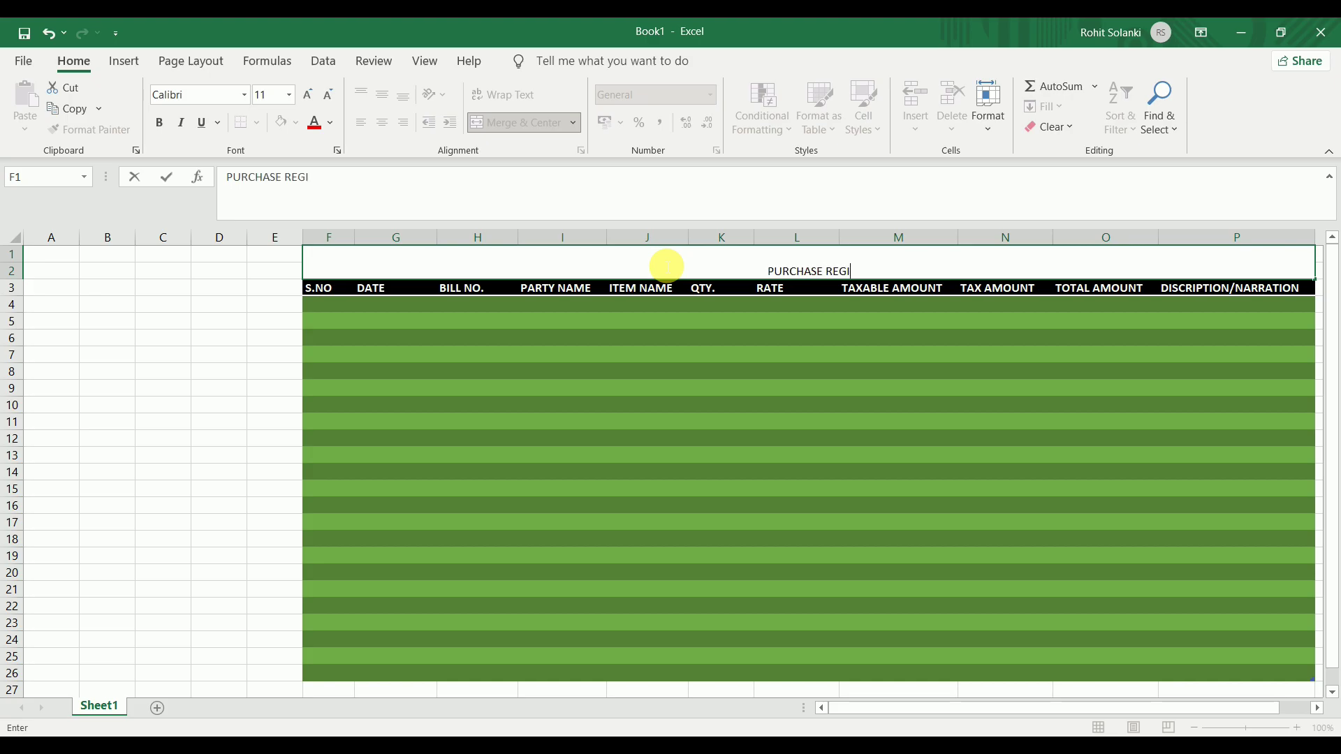
pyautogui.write('STER')
pyautogui.press('Return')
# Format the title 24-point bold with a gold fill
pyautogui.click(665, 265)
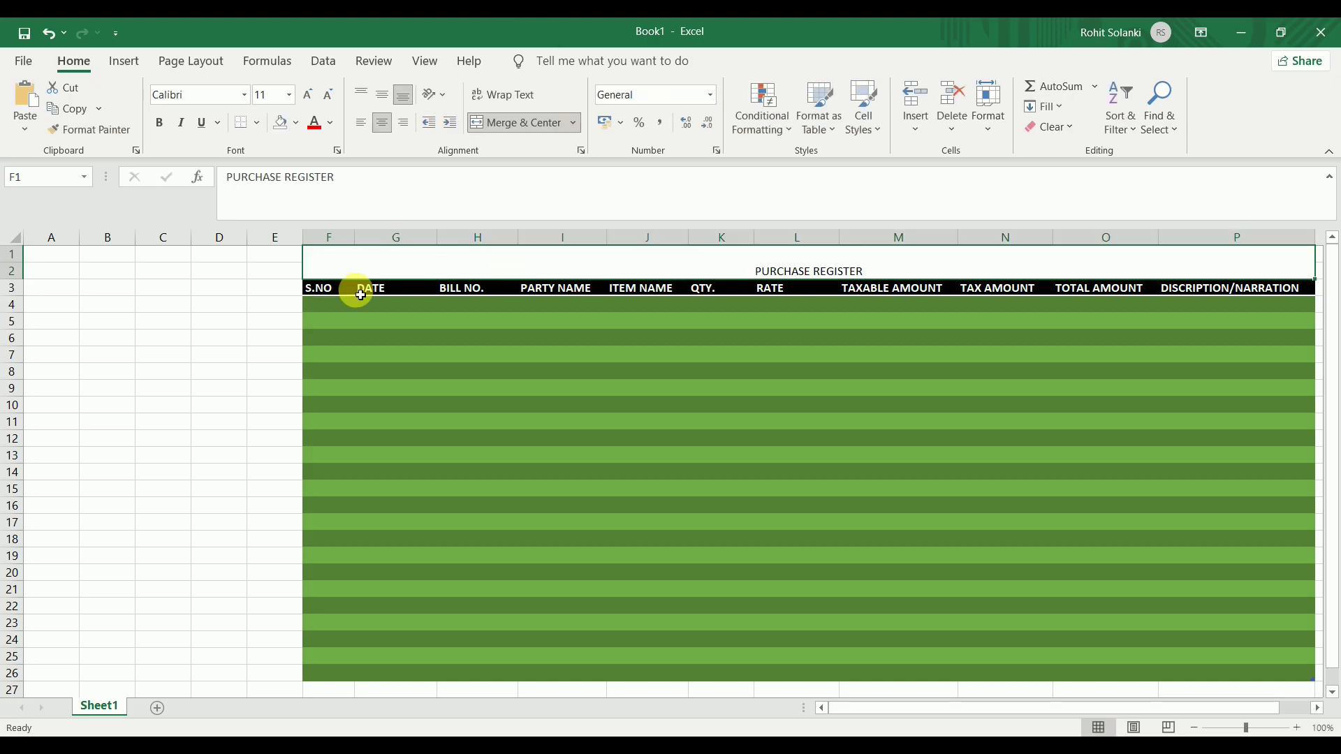
pyautogui.click(308, 93)
pyautogui.click(307, 93)
pyautogui.click(307, 93)
pyautogui.click(307, 93)
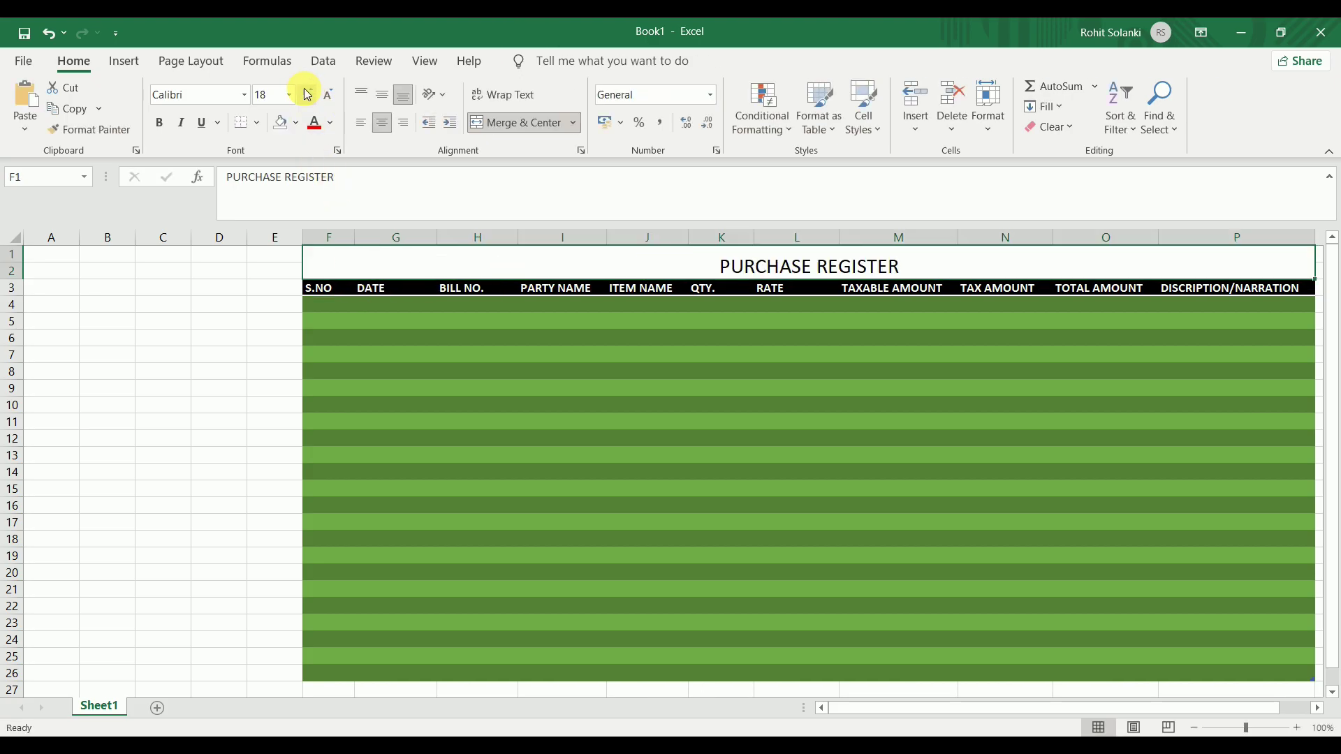
pyautogui.click(307, 93)
pyautogui.click(308, 93)
pyautogui.click(307, 93)
pyautogui.hotkey('ctrl', 'b')
pyautogui.click(296, 122)
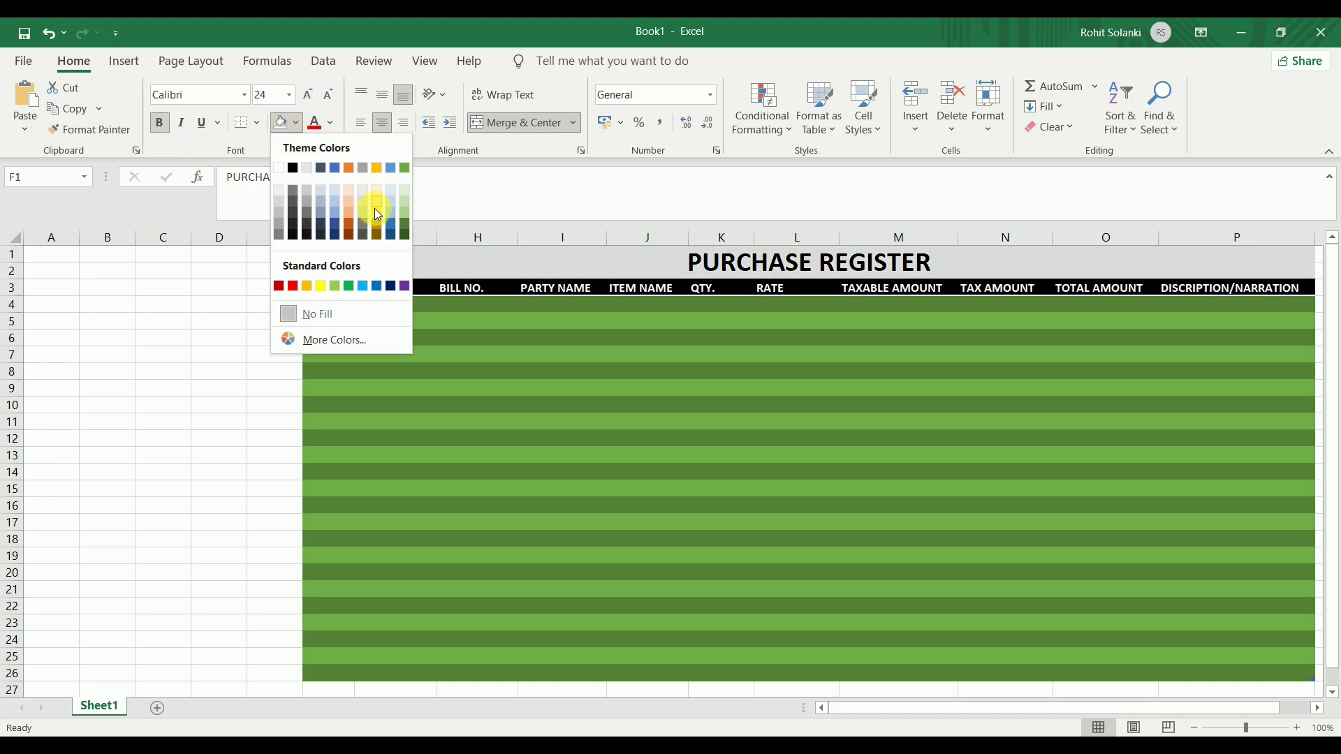
pyautogui.click(383, 216)
pyautogui.click(777, 307)
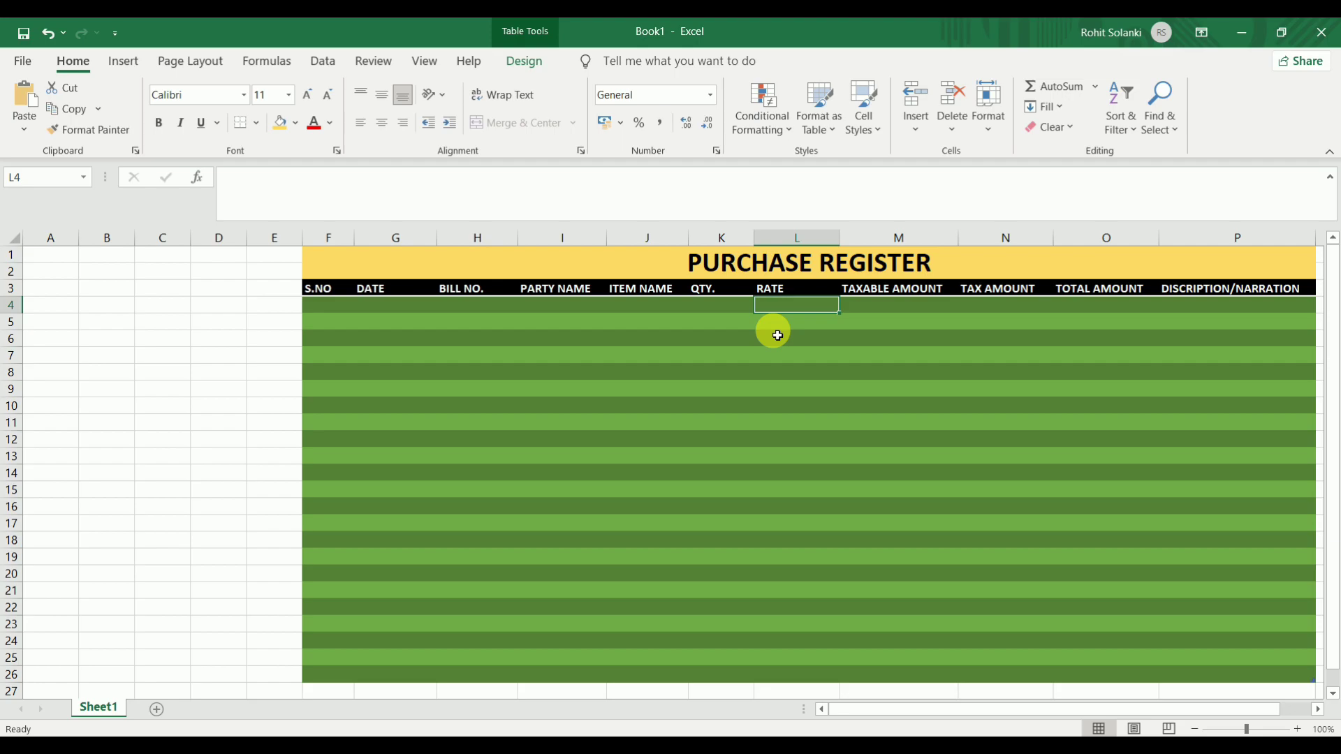
pyautogui.click(590, 356)
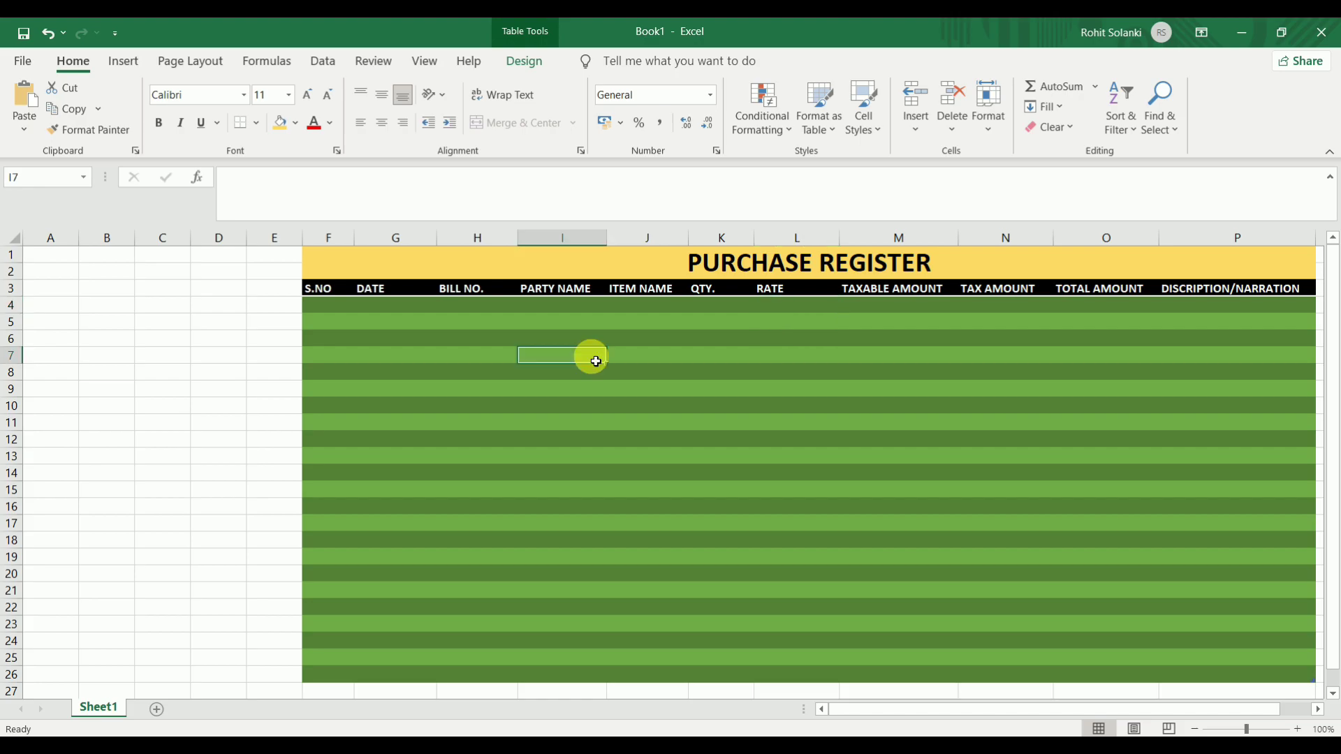
# Draw a rectangle from B2 to E24, styled black with an orange glow
pyautogui.click(139, 72)
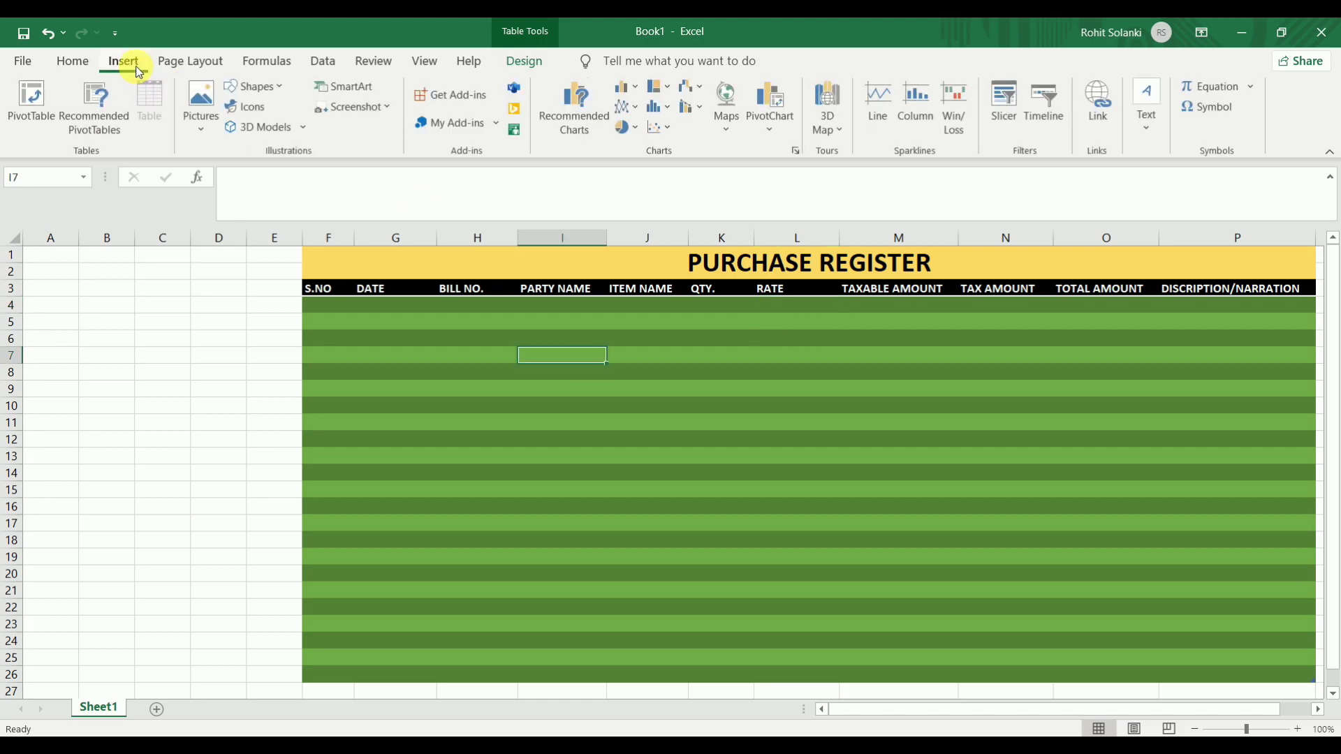
pyautogui.click(276, 89)
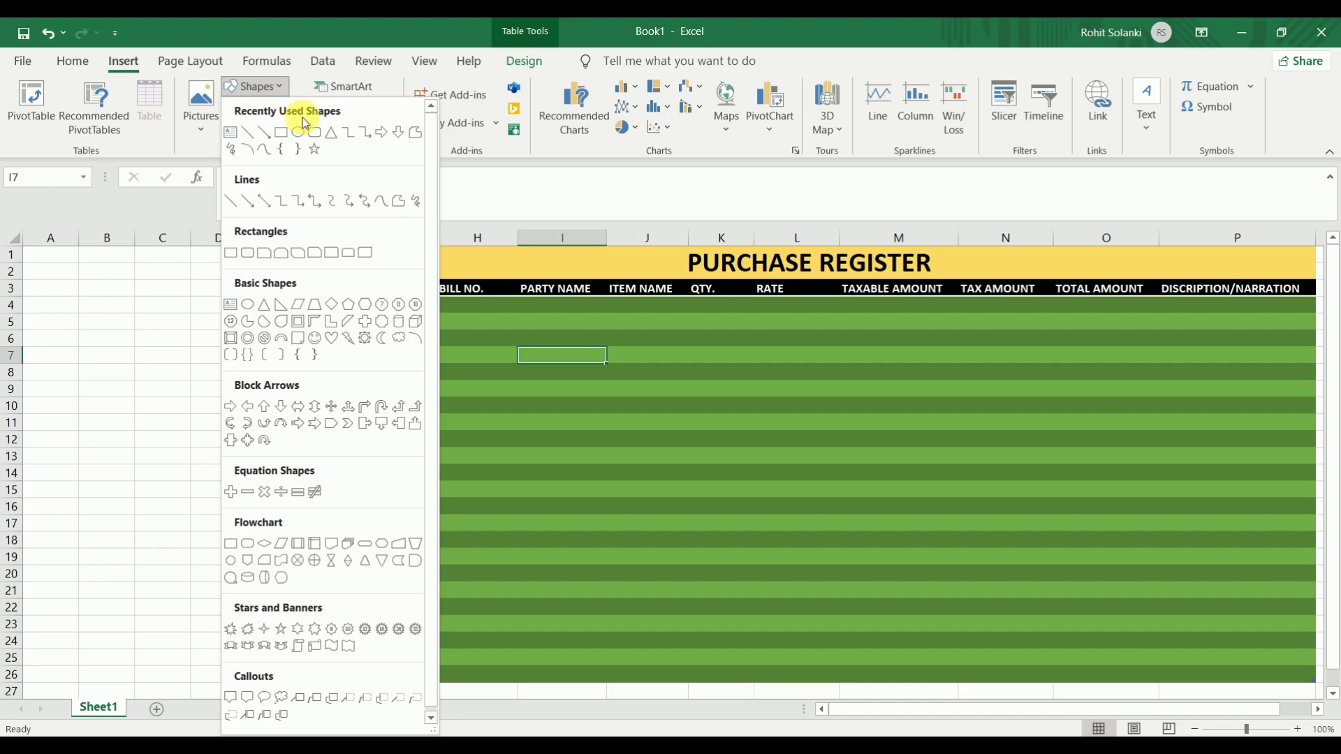
pyautogui.click(280, 132)
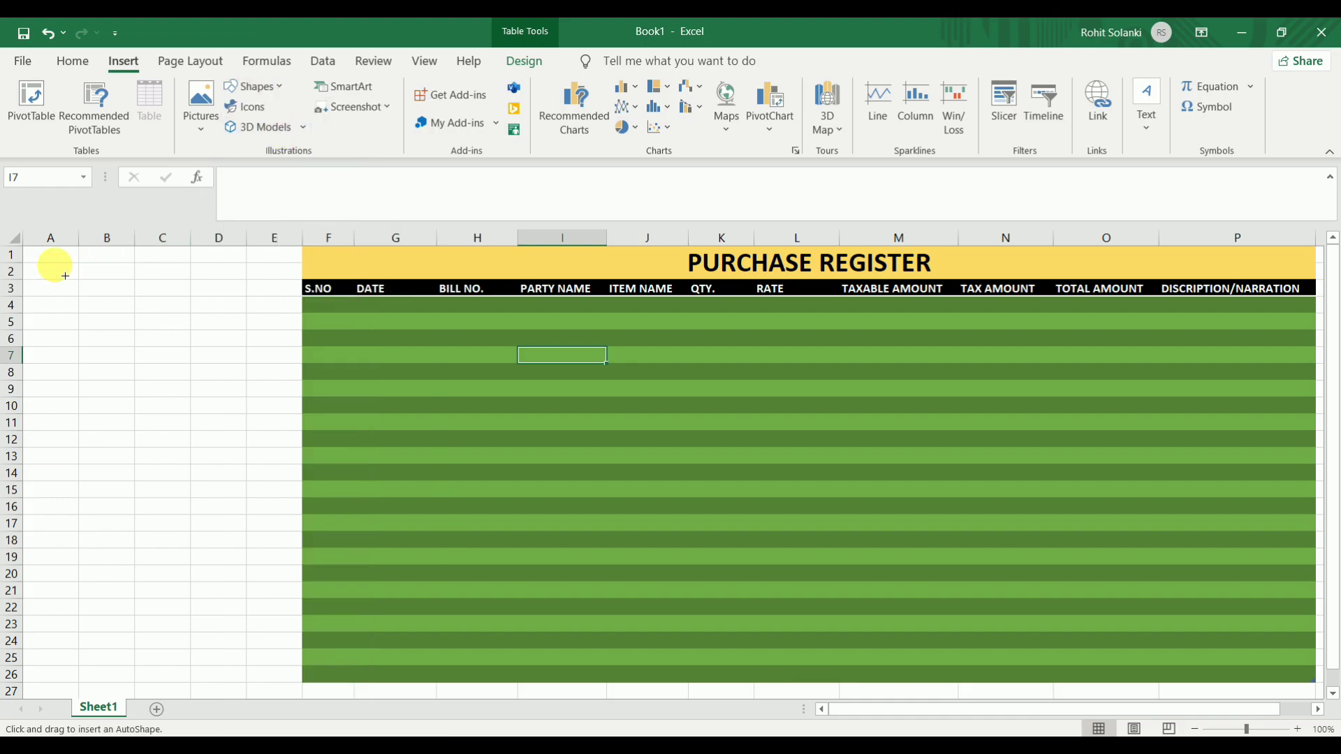
pyautogui.moveTo(54, 265); pyautogui.dragTo(279, 639)
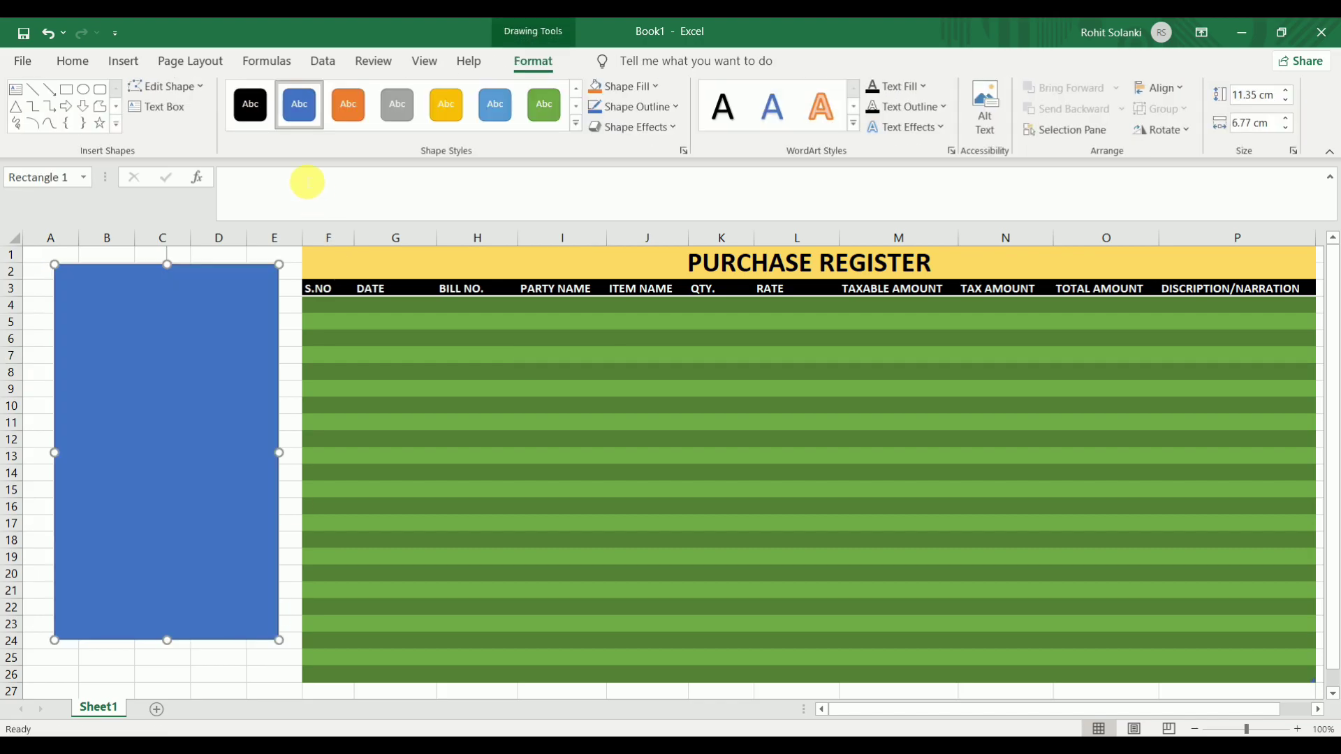
pyautogui.click(250, 104)
pyautogui.click(632, 126)
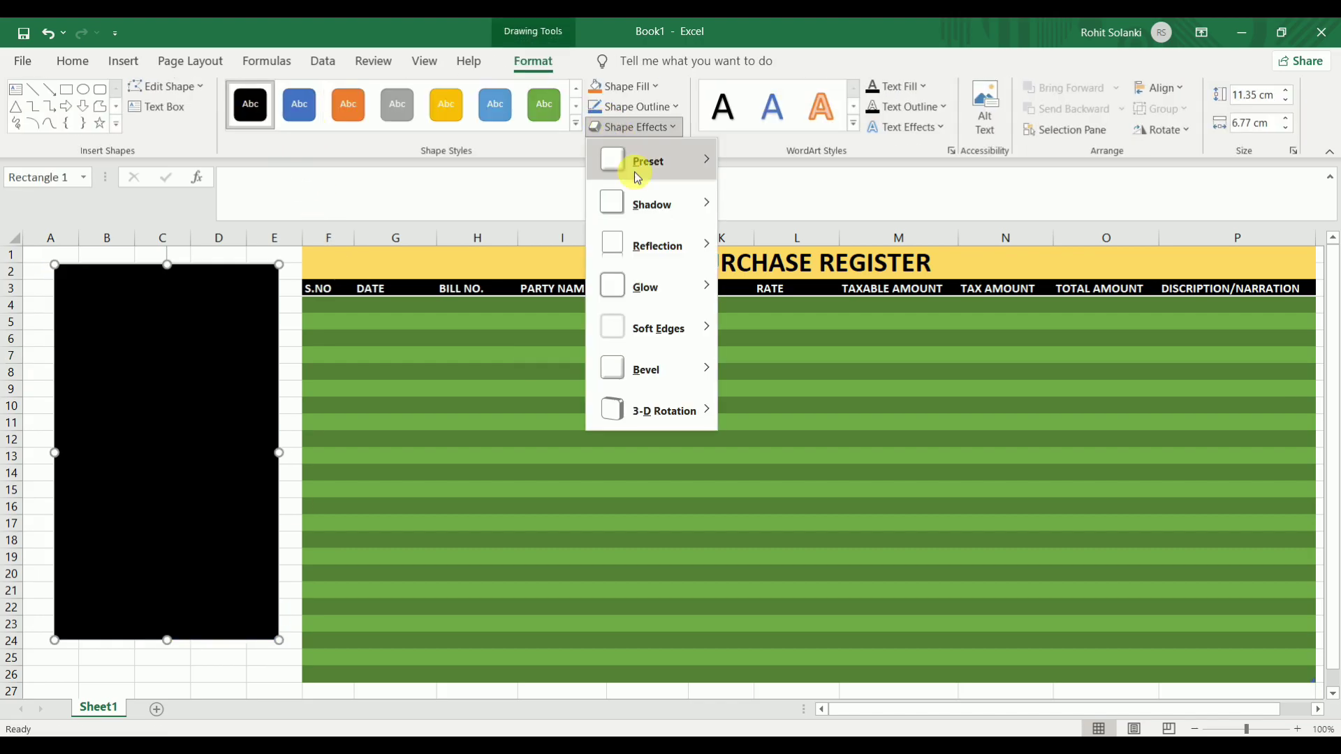
pyautogui.moveTo(645, 286)
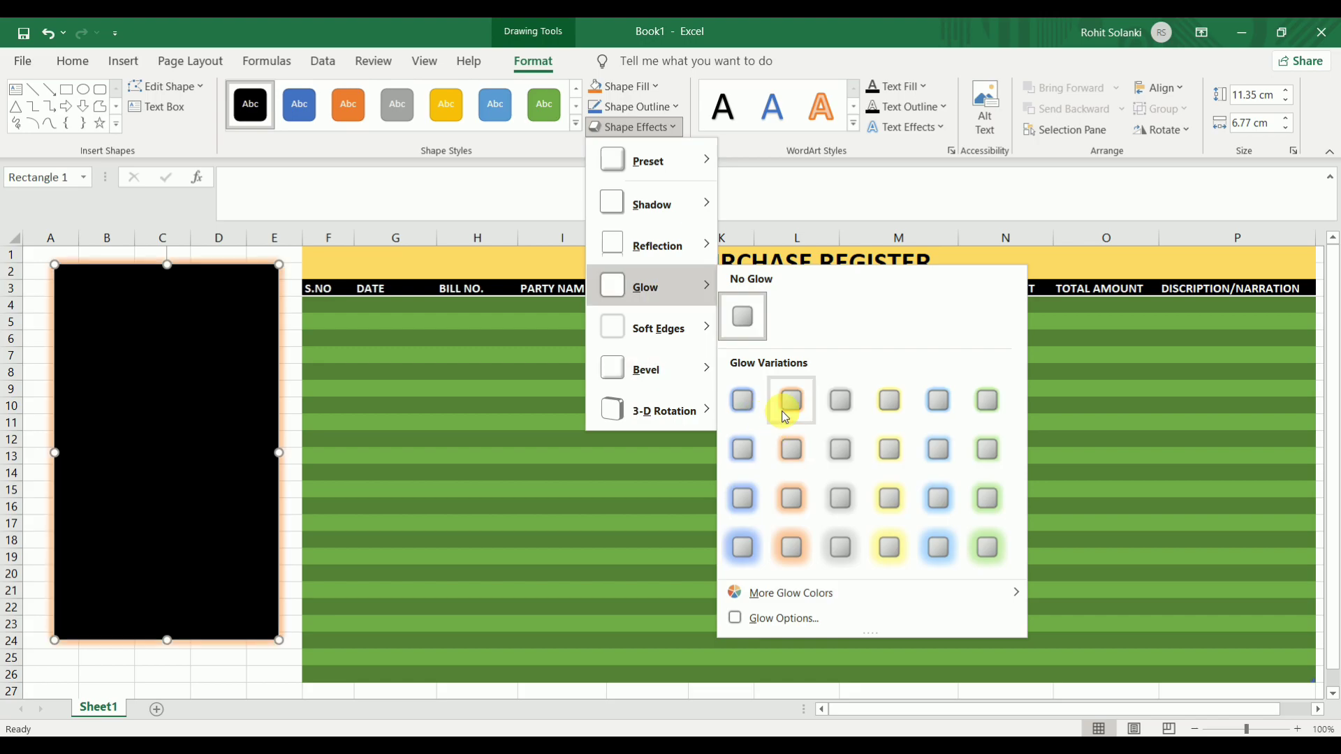
pyautogui.click(791, 449)
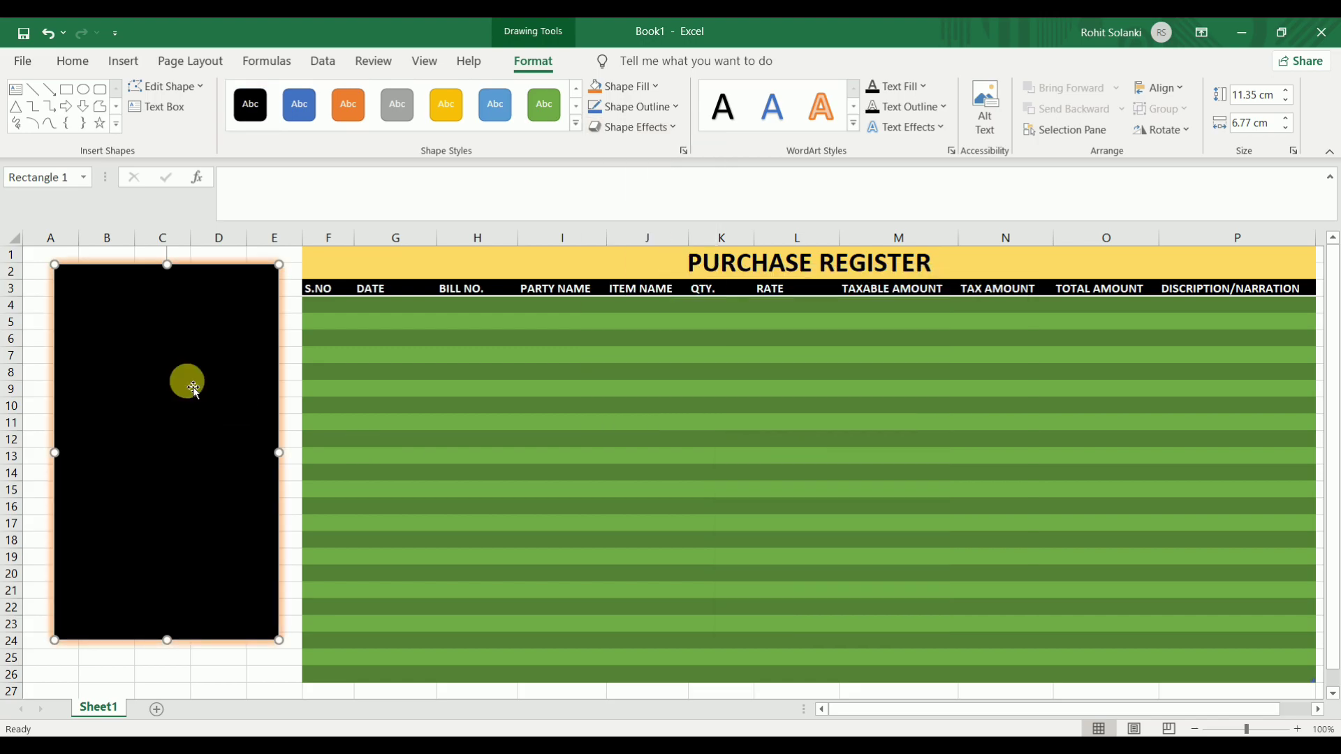
pyautogui.click(289, 371)
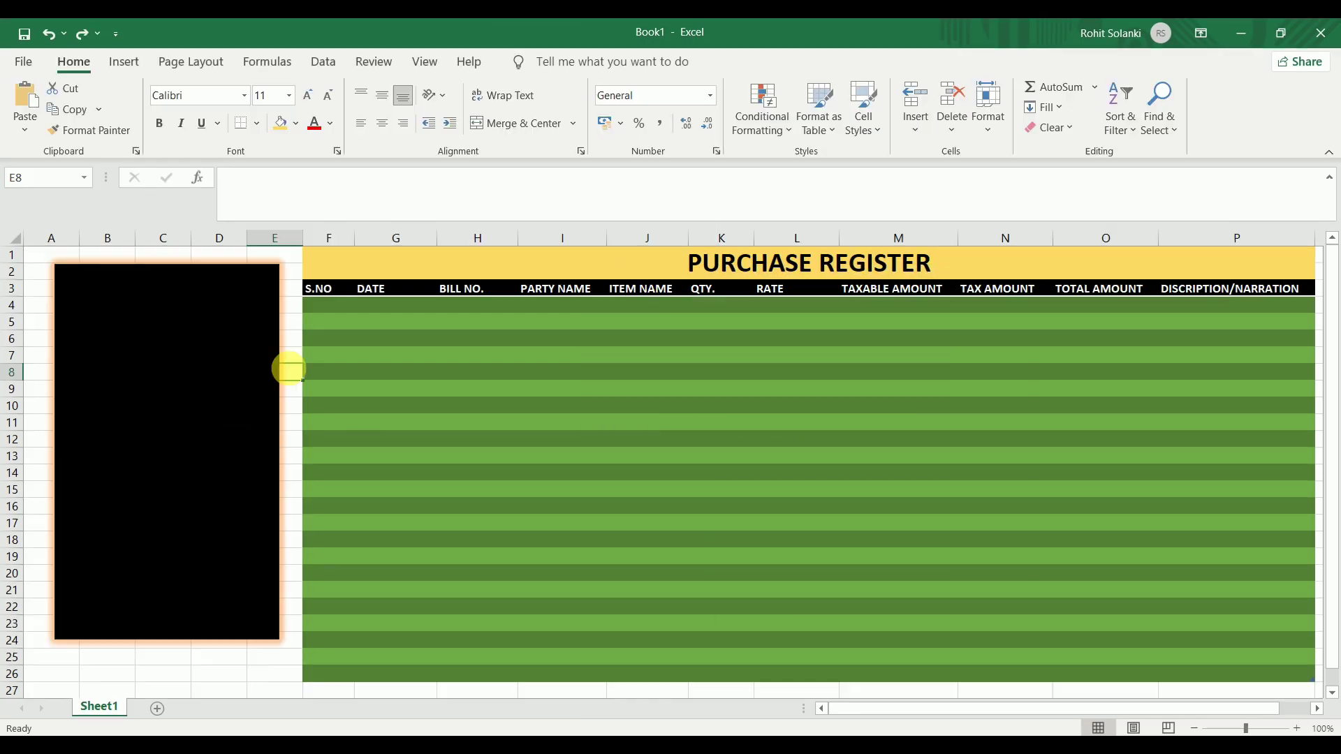
# Draw a yellow rounded terminator shape at the top of the black panel
pyautogui.click(124, 62)
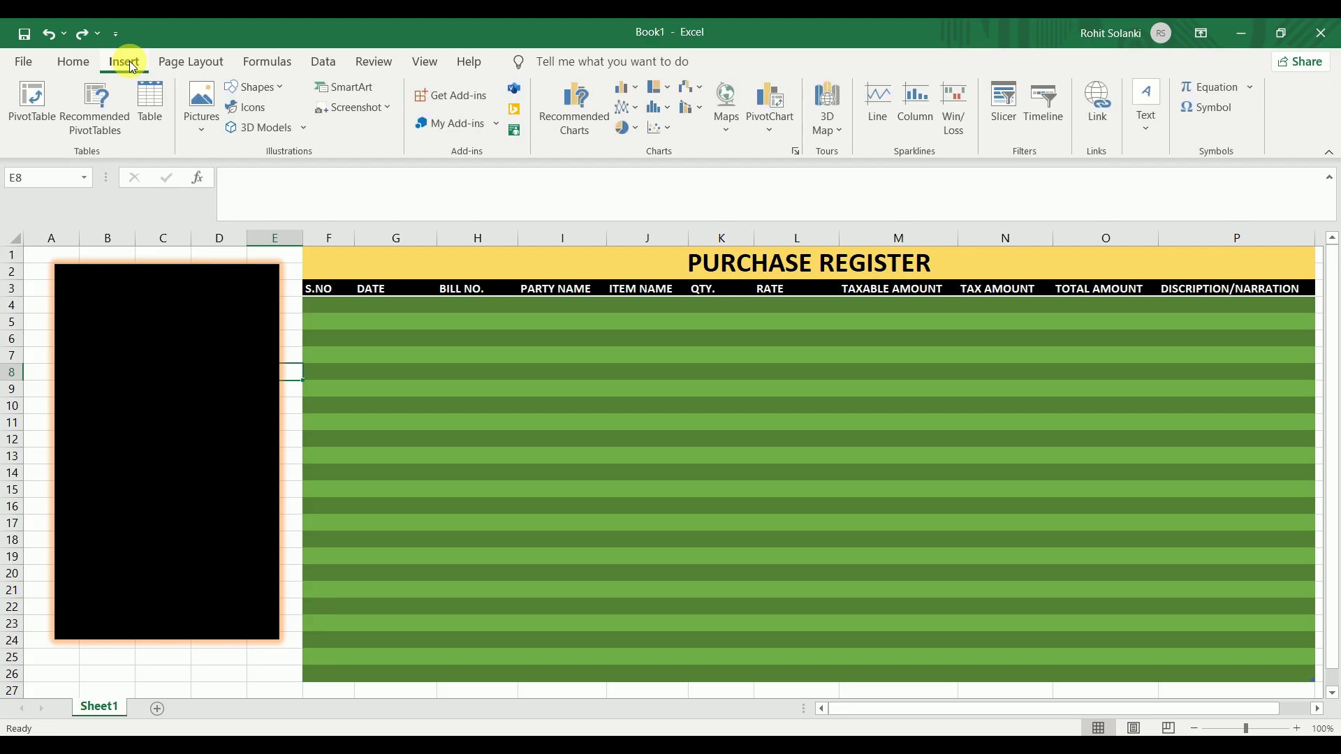
pyautogui.click(279, 87)
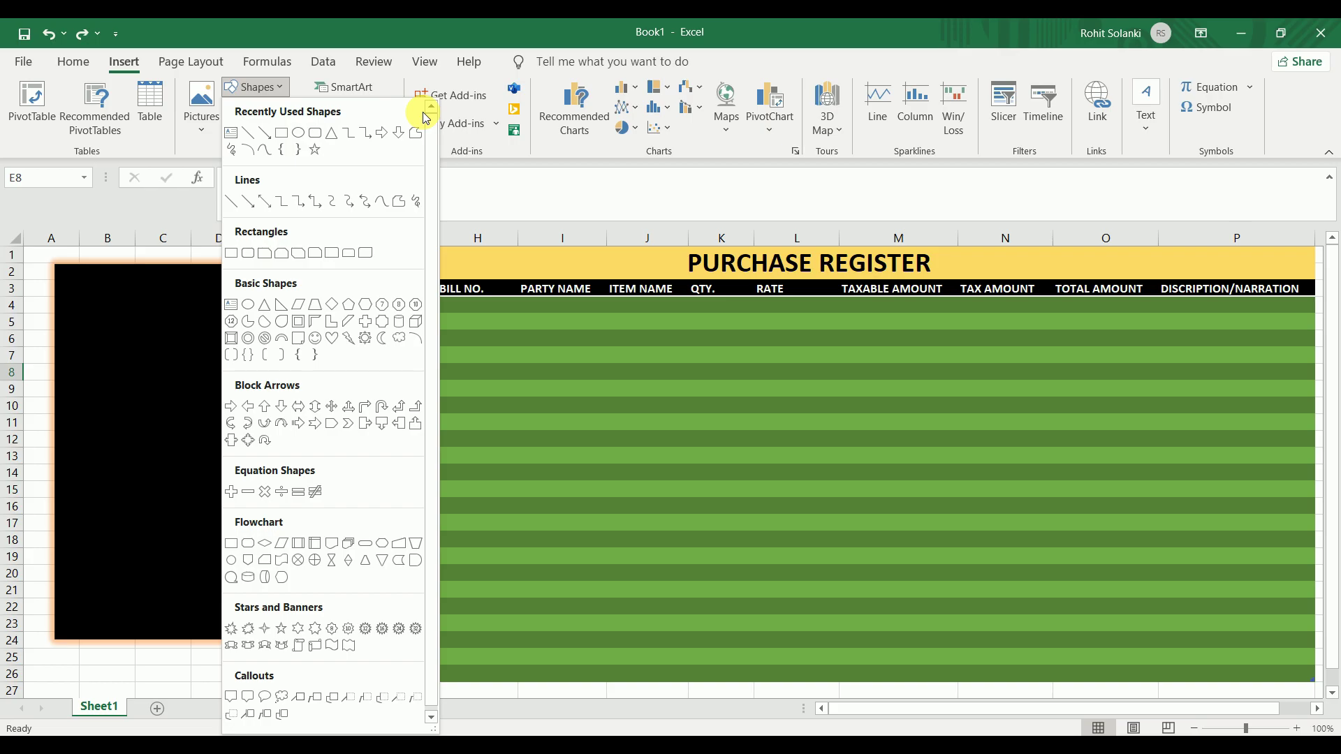
pyautogui.click(365, 545)
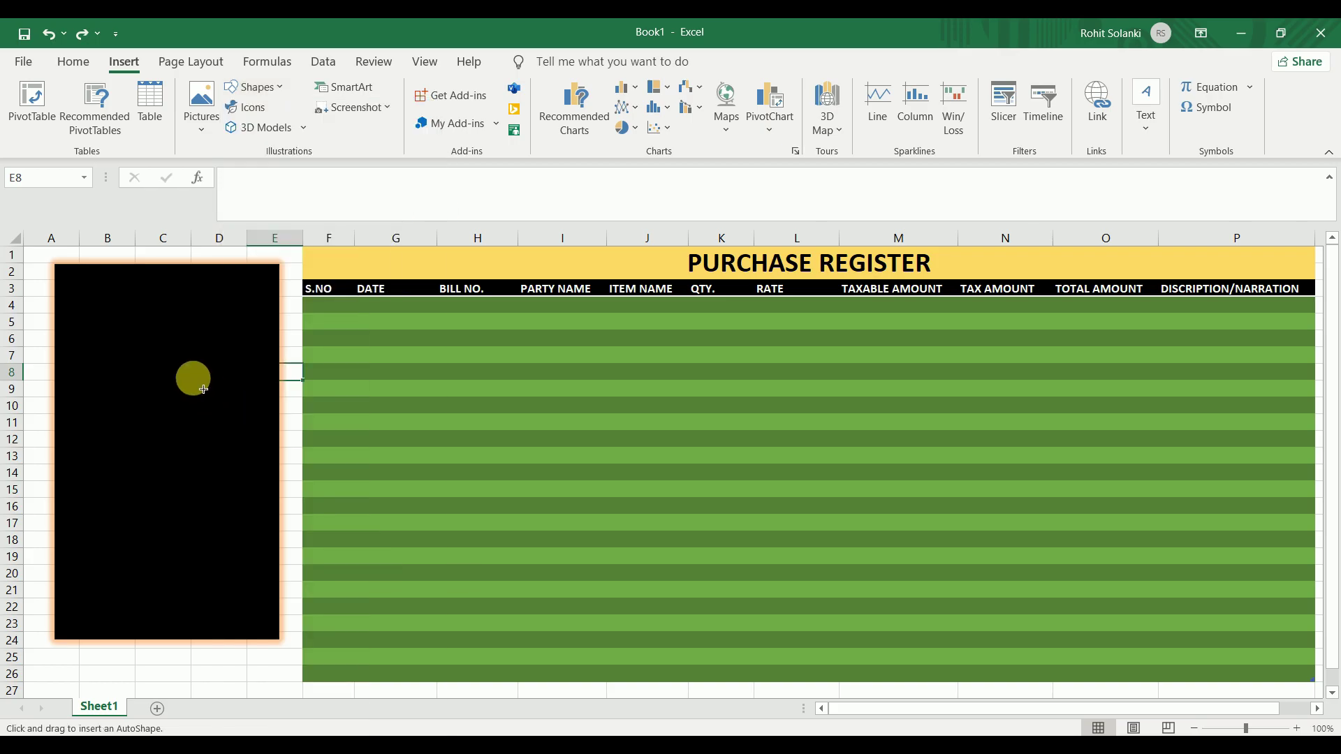
pyautogui.moveTo(81, 294); pyautogui.dragTo(259, 363)
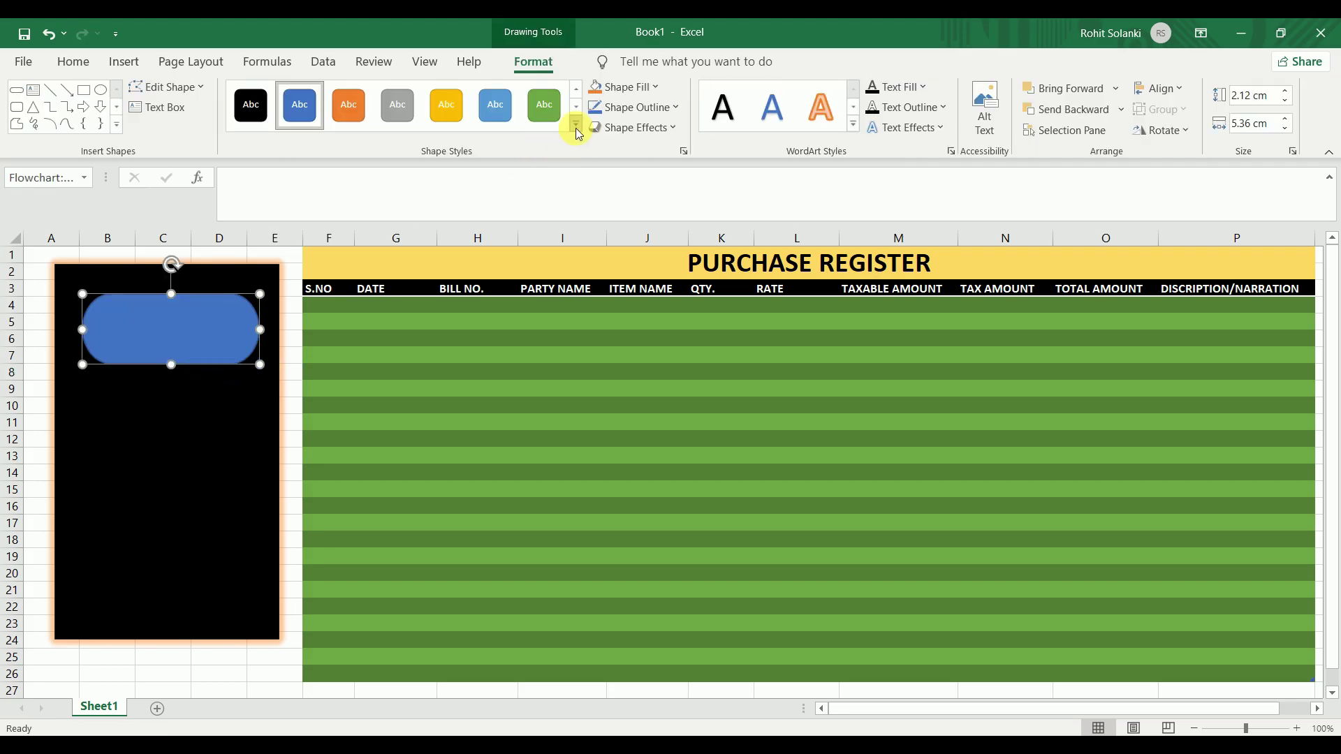
pyautogui.click(575, 125)
pyautogui.click(446, 252)
pyautogui.write('PURCH')
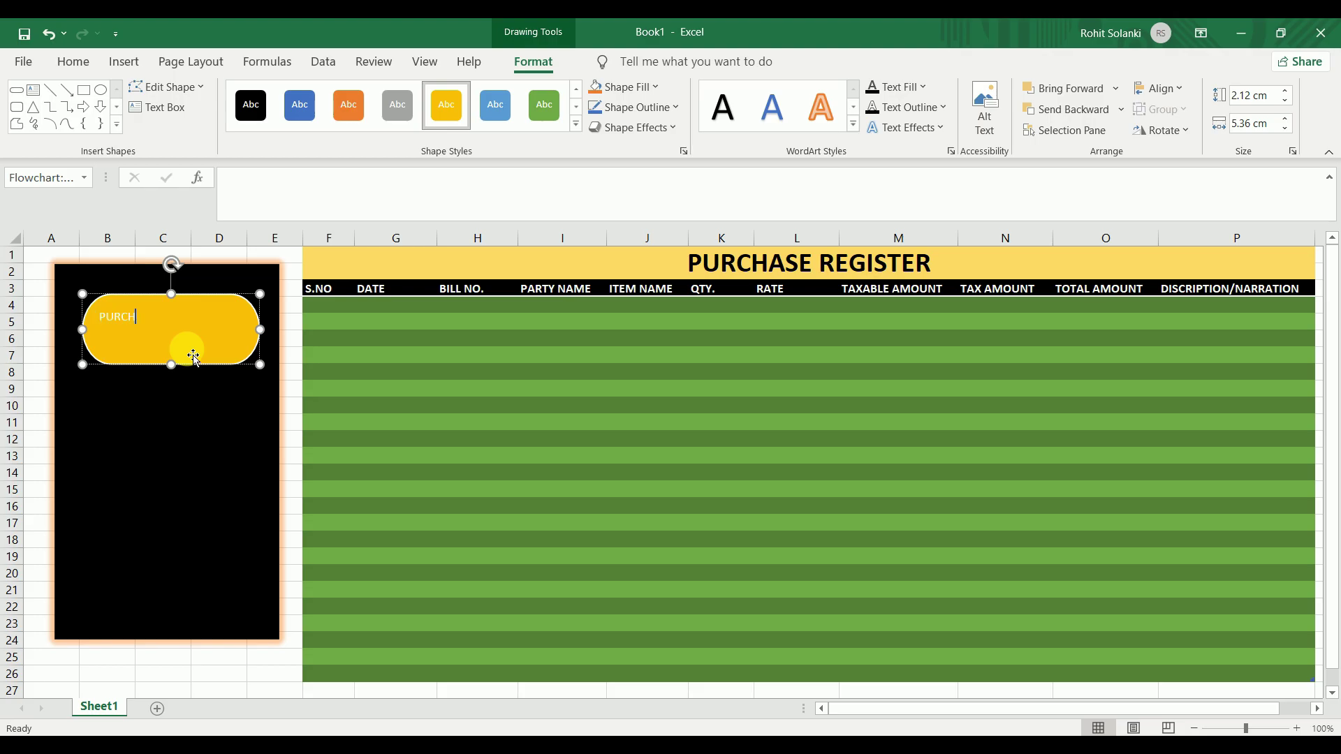
# Label the button PURCHASE in bold 24-point text, shorten it, and duplicate it
pyautogui.write('ASE')
pyautogui.hotkey('ctrl', 'a')
pyautogui.click(73, 61)
pyautogui.click(307, 95)
pyautogui.click(308, 95)
pyautogui.hotkey('ctrl', 'b')
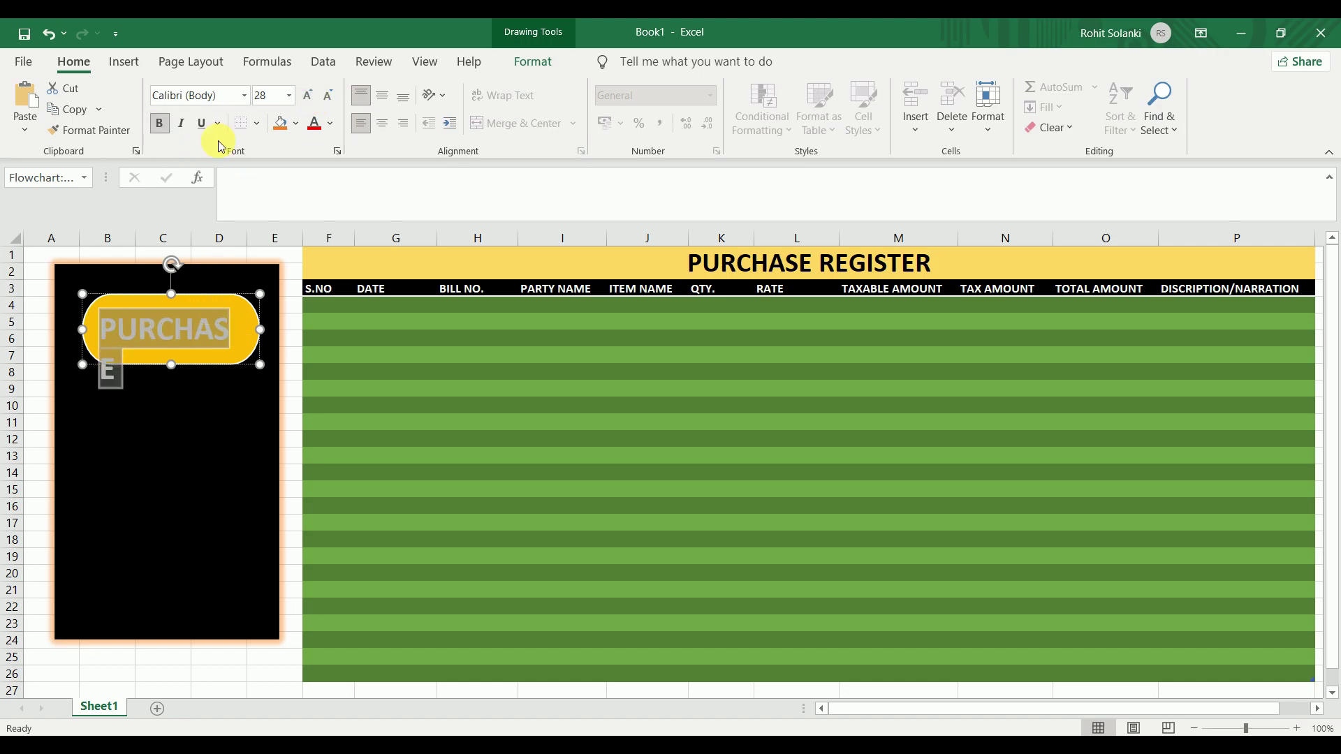
pyautogui.click(327, 95)
pyautogui.click(207, 367)
pyautogui.moveTo(171, 365); pyautogui.dragTo(171, 353)
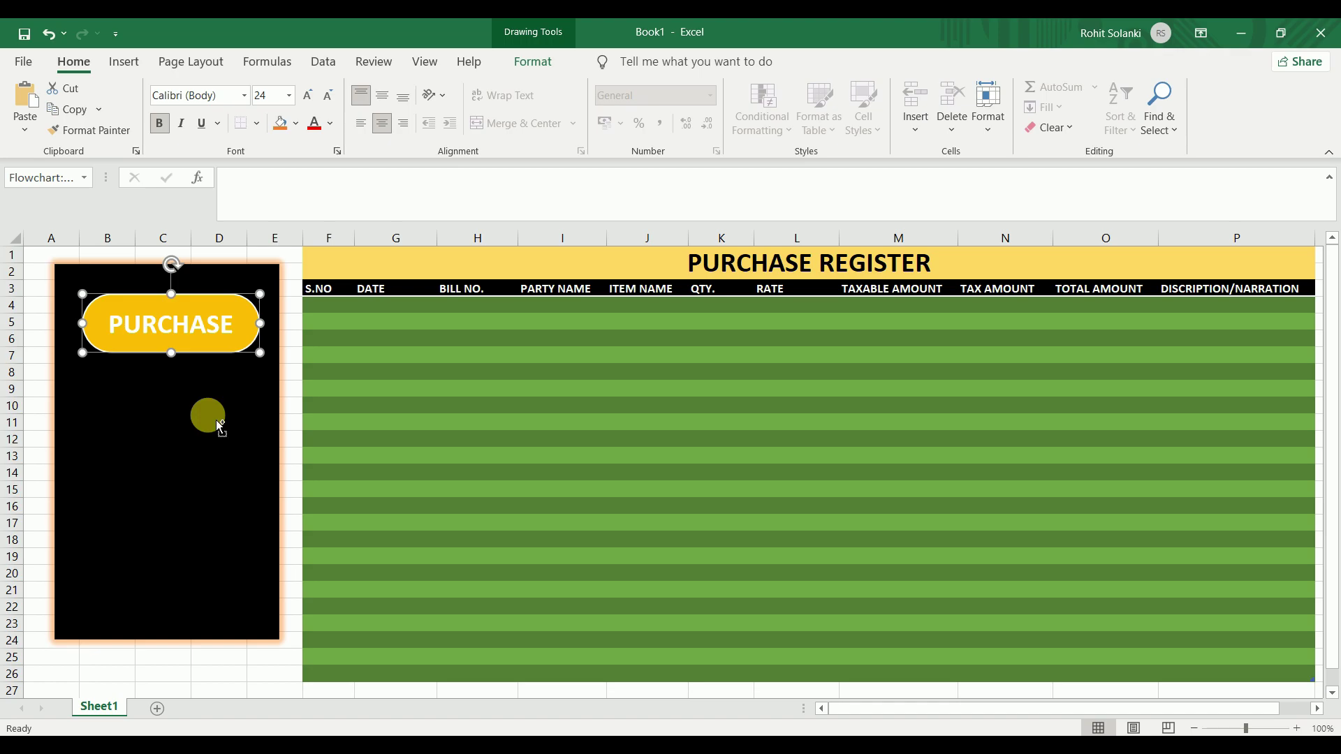
pyautogui.hotkey('ctrl', 'd')
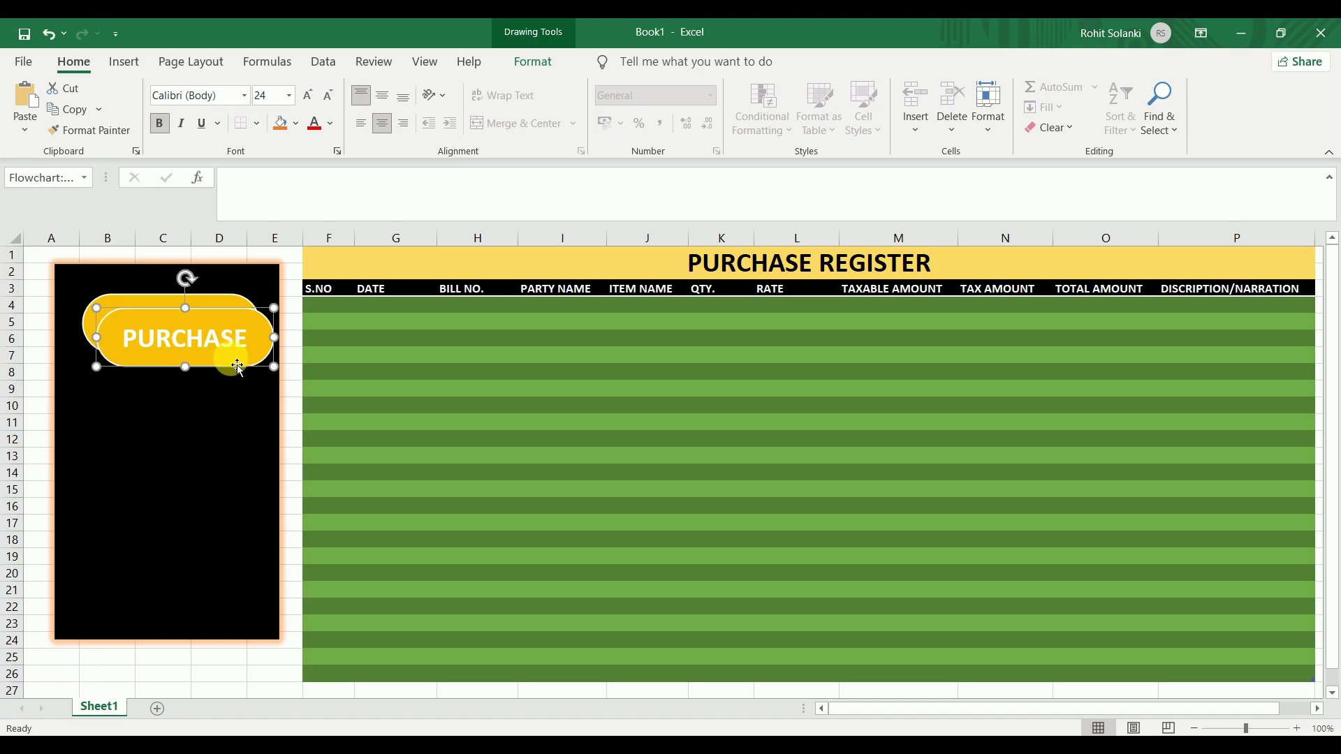
# Move the copy below and relabel it SALE, then copy it again as STOCK
pyautogui.moveTo(238, 366); pyautogui.dragTo(221, 461)
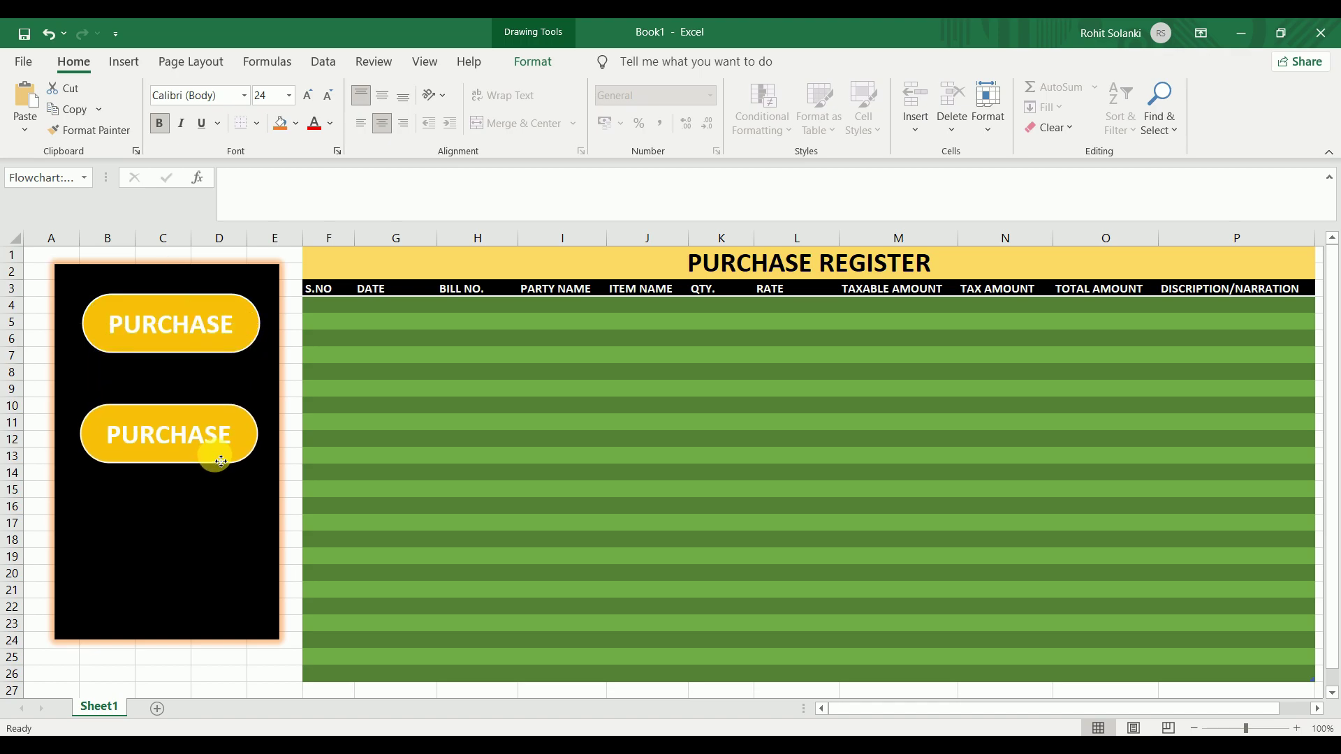
pyautogui.doubleClick(216, 428)
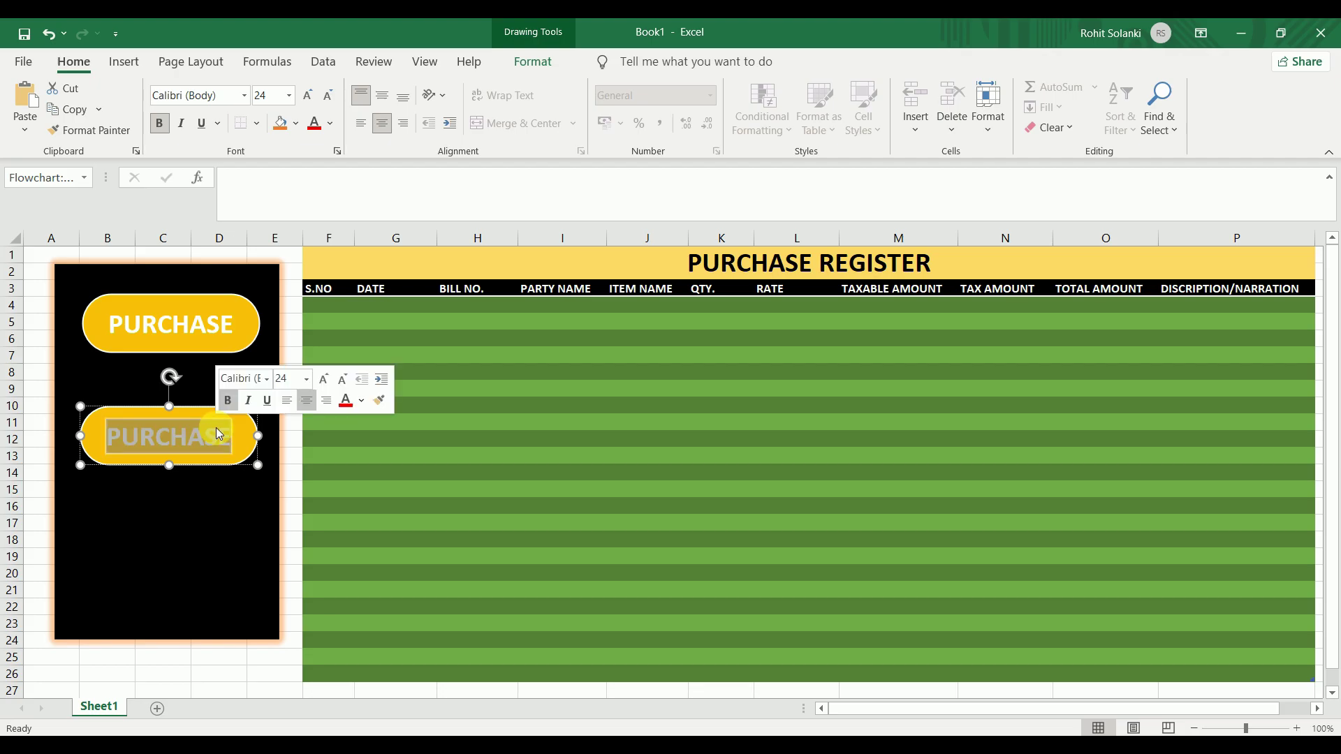
pyautogui.write('SALE')
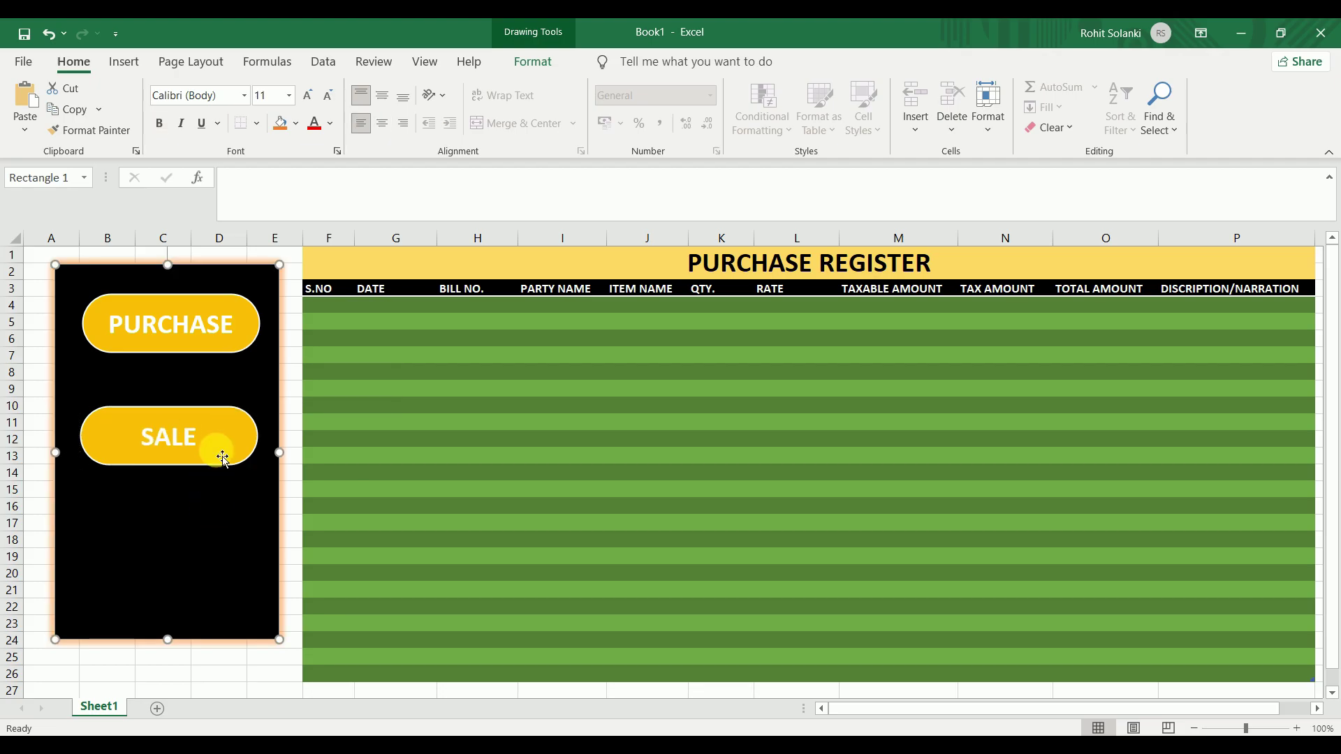
pyautogui.moveTo(224, 455); pyautogui.dragTo(211, 558)
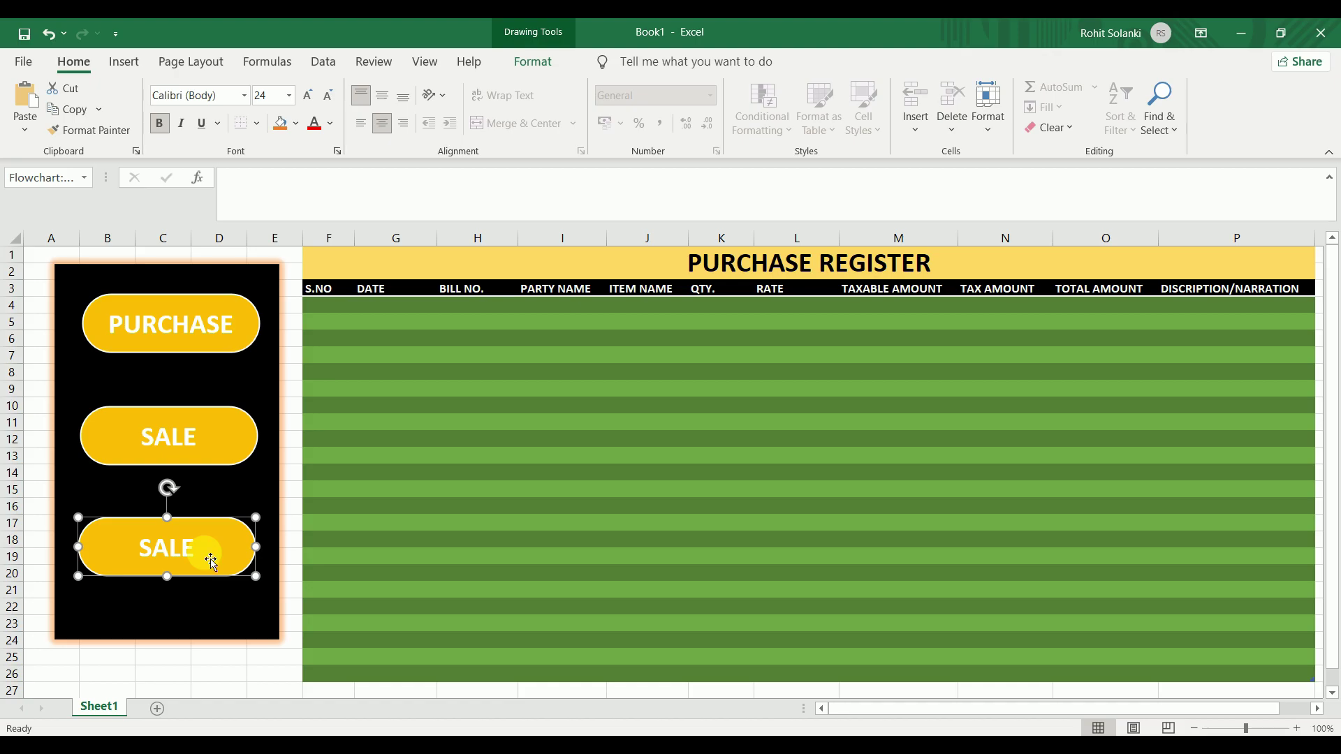
pyautogui.press('BackSpace')
pyautogui.write('CK')
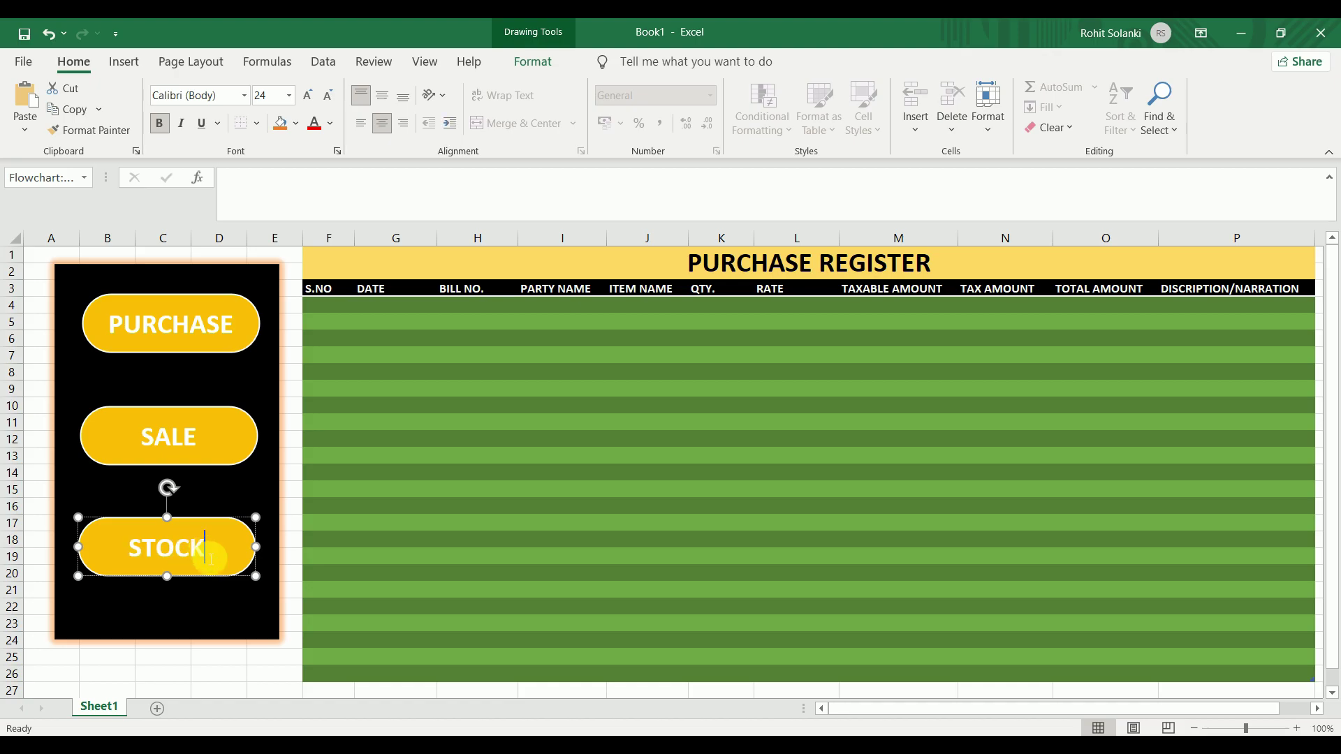
pyautogui.click(207, 614)
# Space the PURCHASE, SALE and STOCK buttons evenly down the black panel
pyautogui.moveTo(230, 561); pyautogui.dragTo(228, 579)
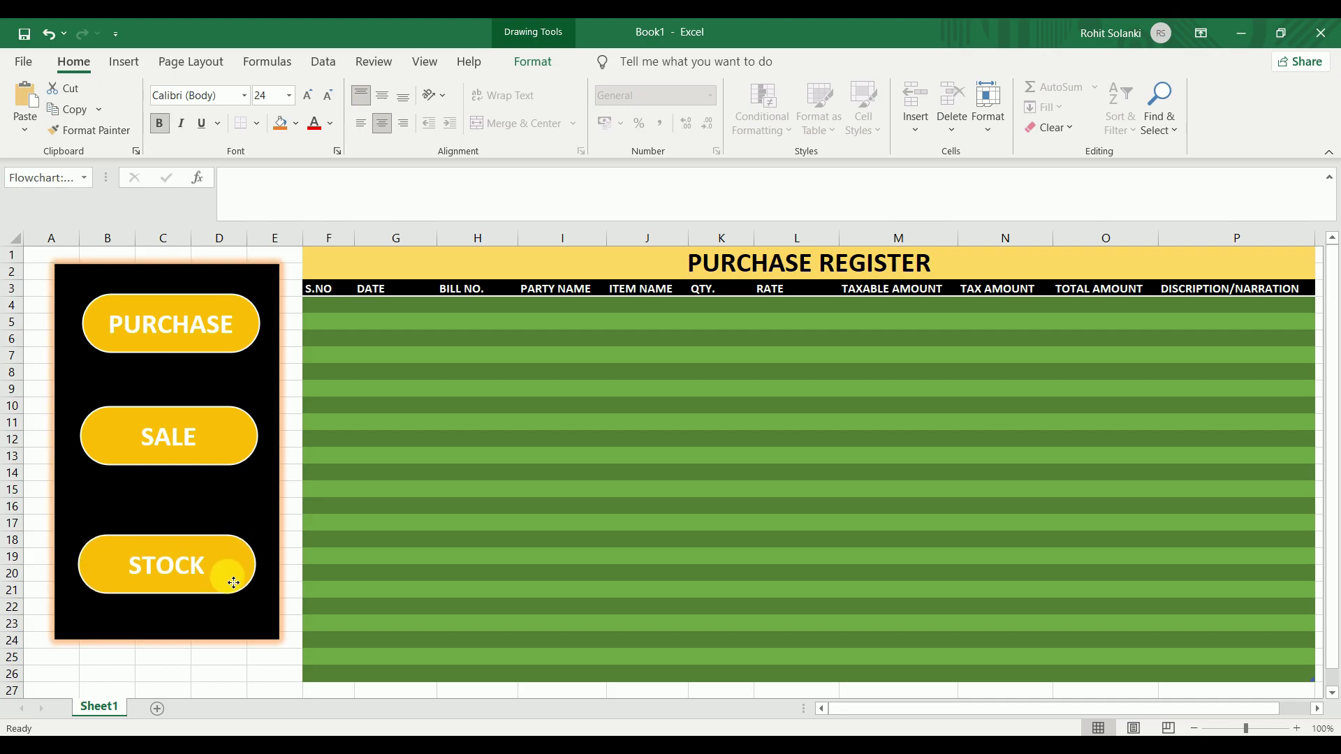
pyautogui.moveTo(222, 457); pyautogui.dragTo(225, 472)
pyautogui.moveTo(224, 338); pyautogui.dragTo(227, 354)
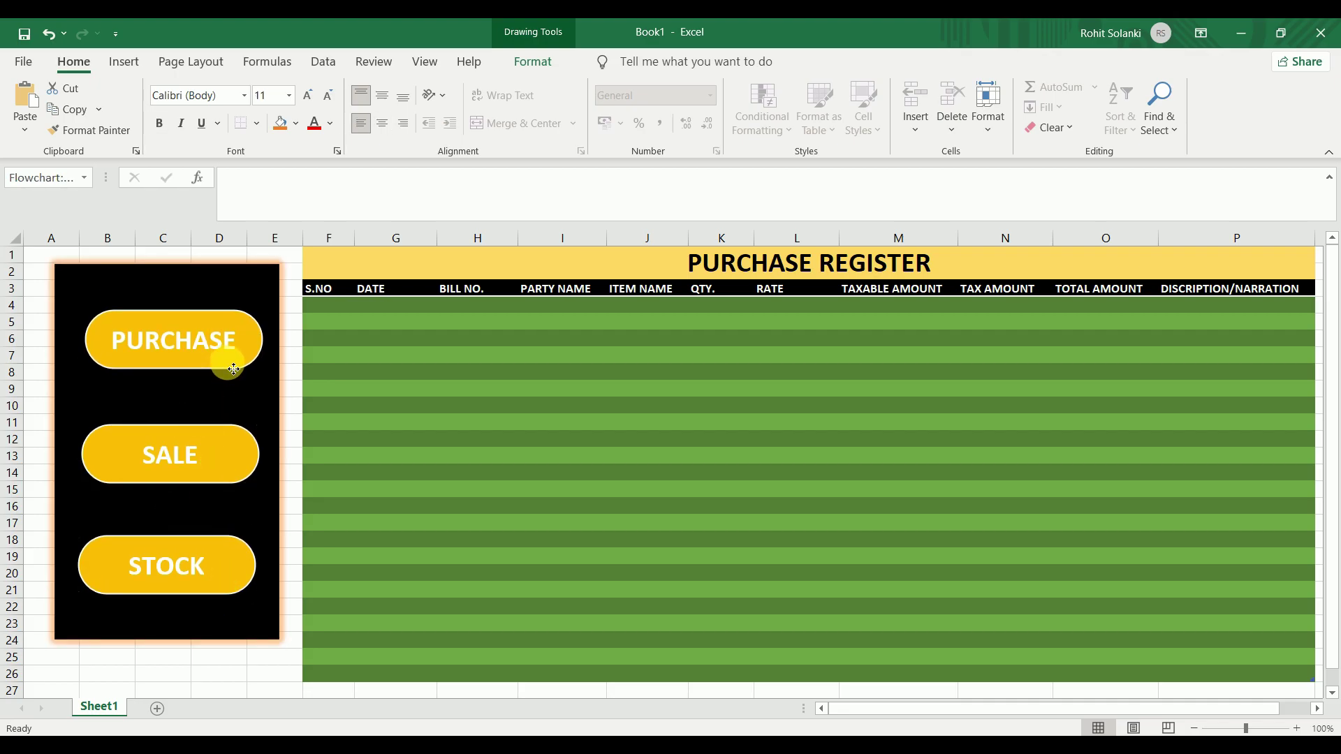
pyautogui.moveTo(240, 453); pyautogui.dragTo(236, 452)
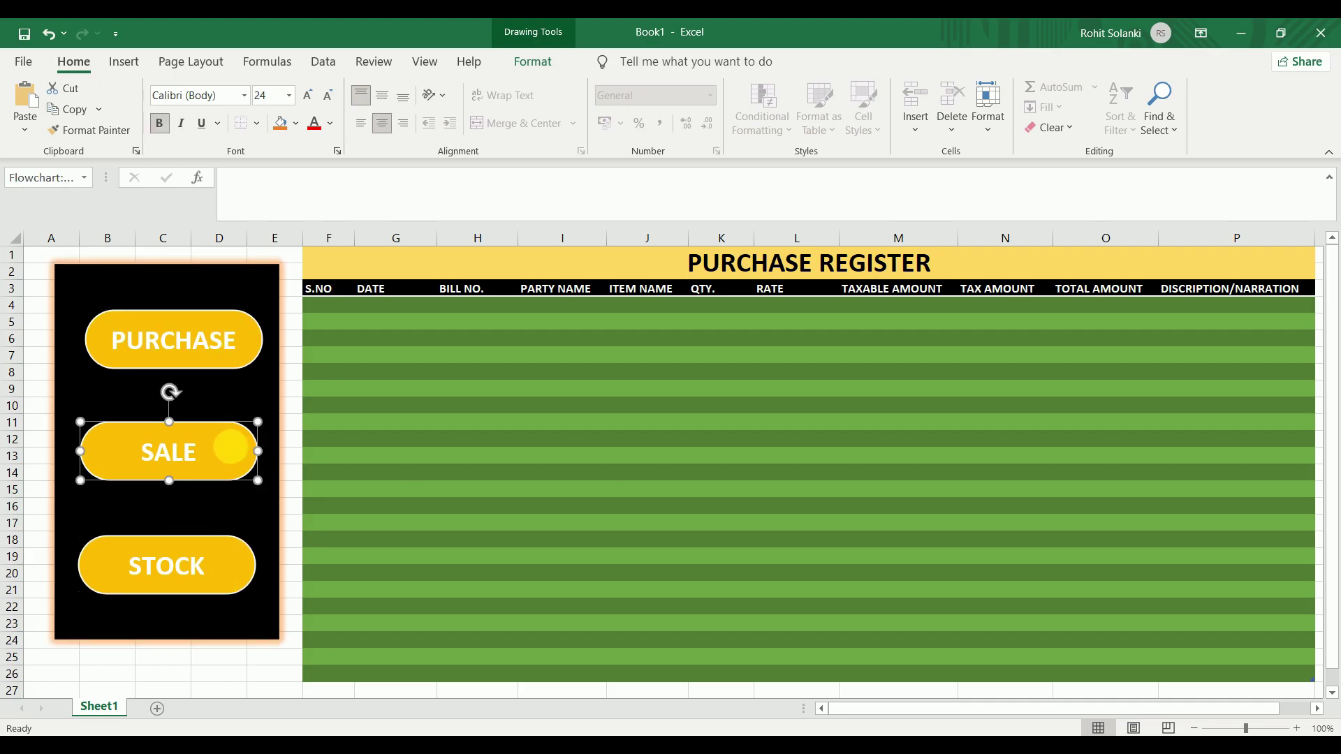
pyautogui.click(293, 412)
pyautogui.click(720, 304)
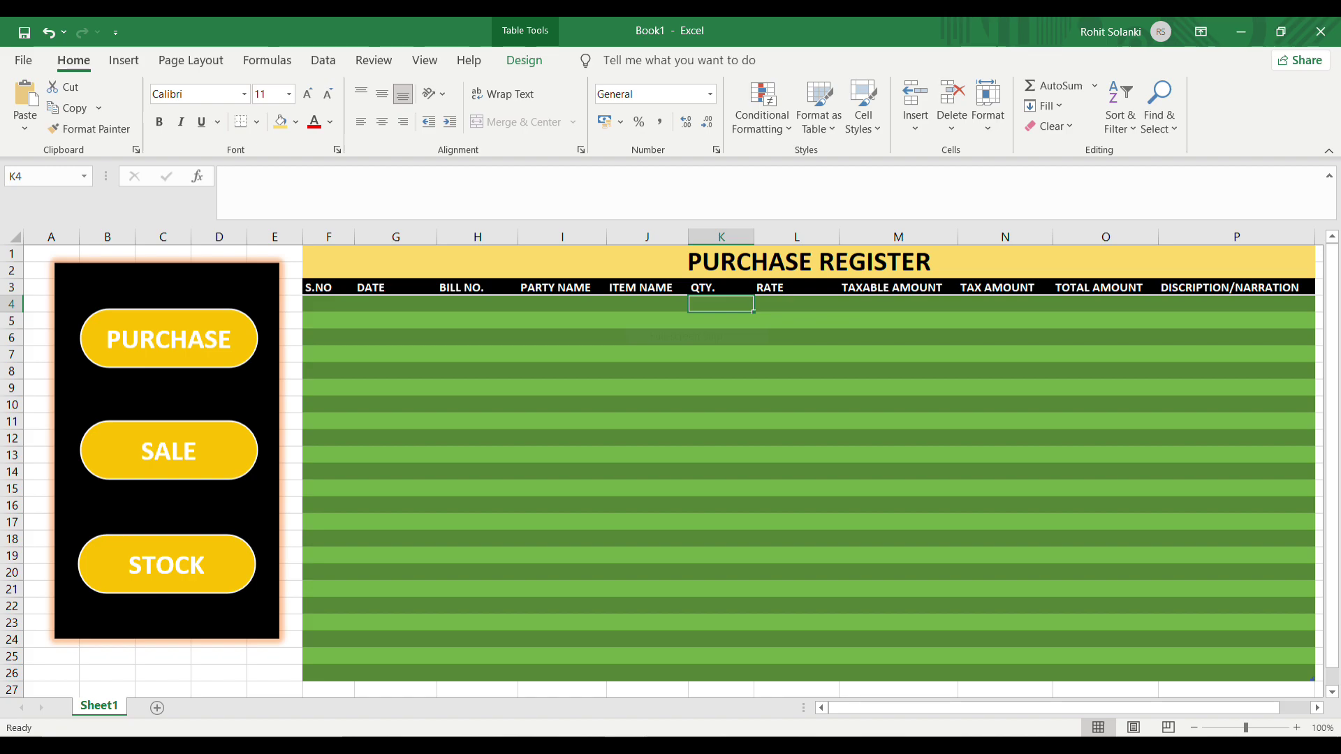
# Make two copies of Sheet1 by Ctrl-dragging its tab
pyautogui.click(320, 592)
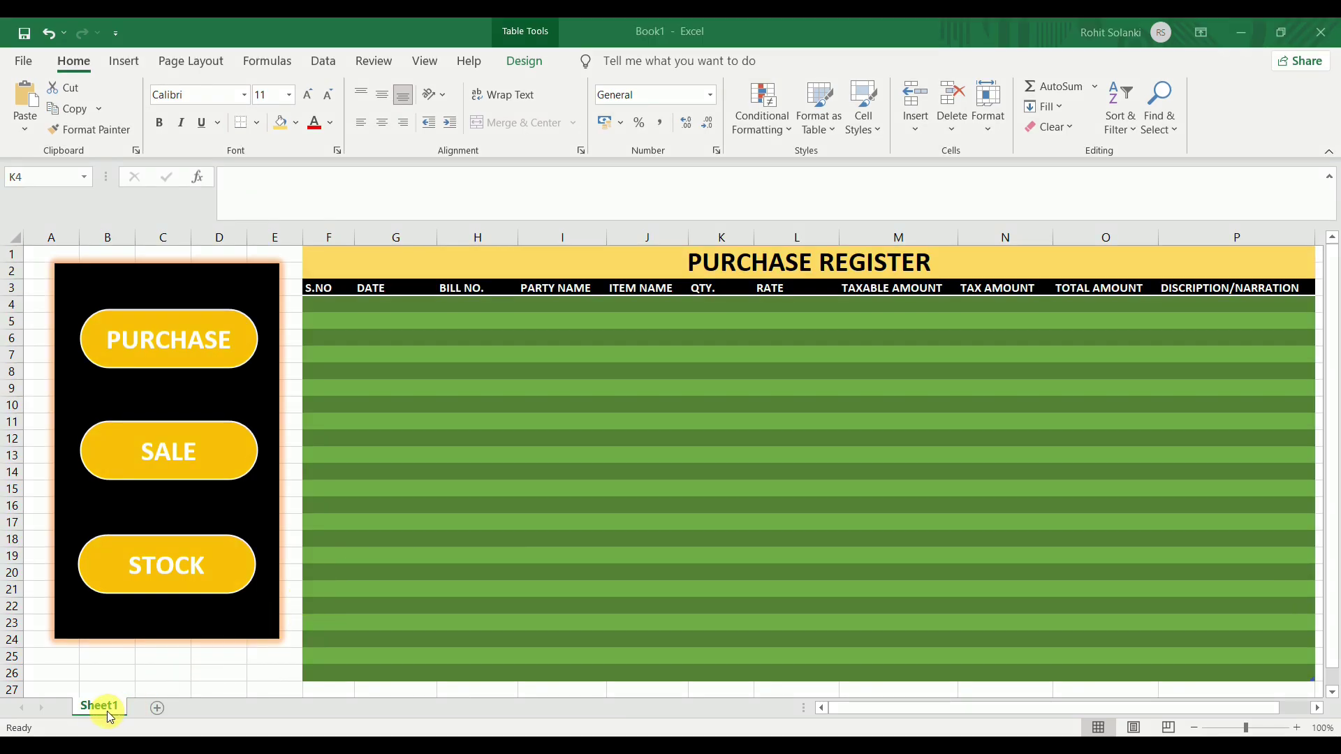
pyautogui.moveTo(107, 711); pyautogui.dragTo(126, 712)
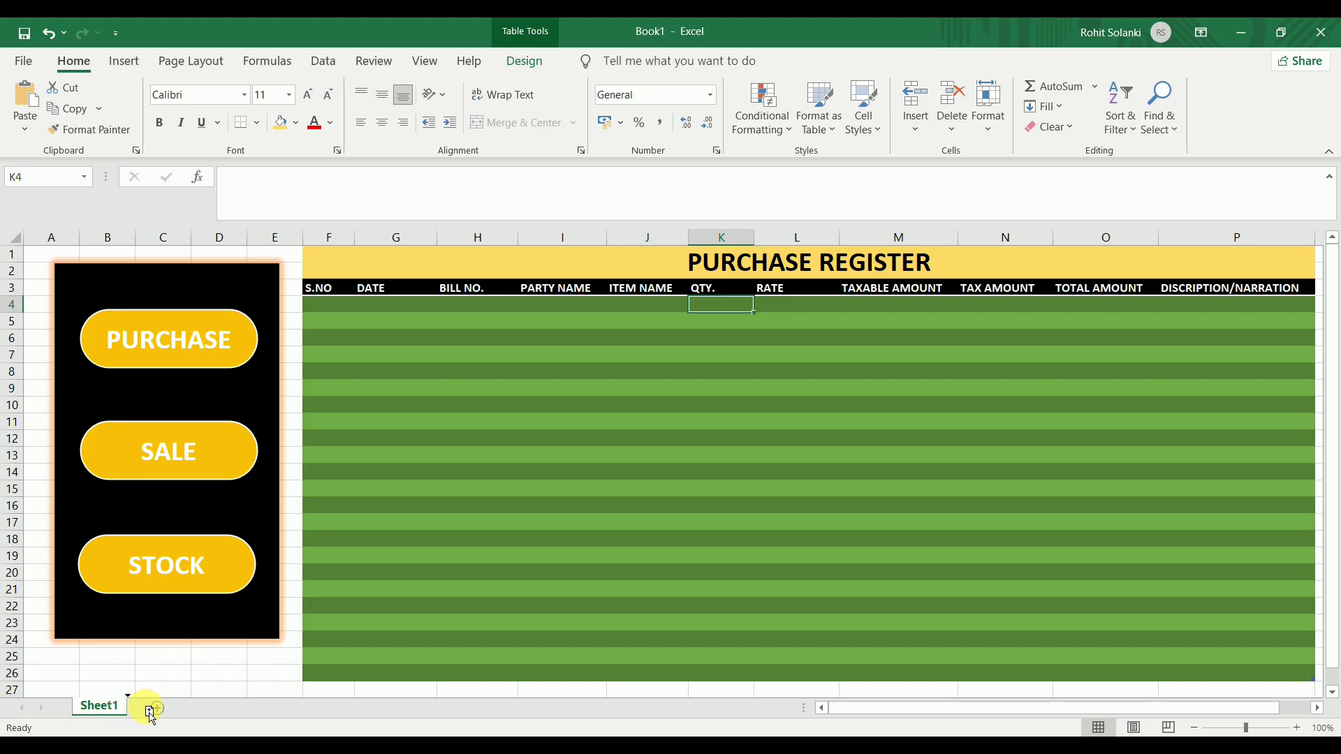
pyautogui.moveTo(150, 713); pyautogui.dragTo(147, 711)
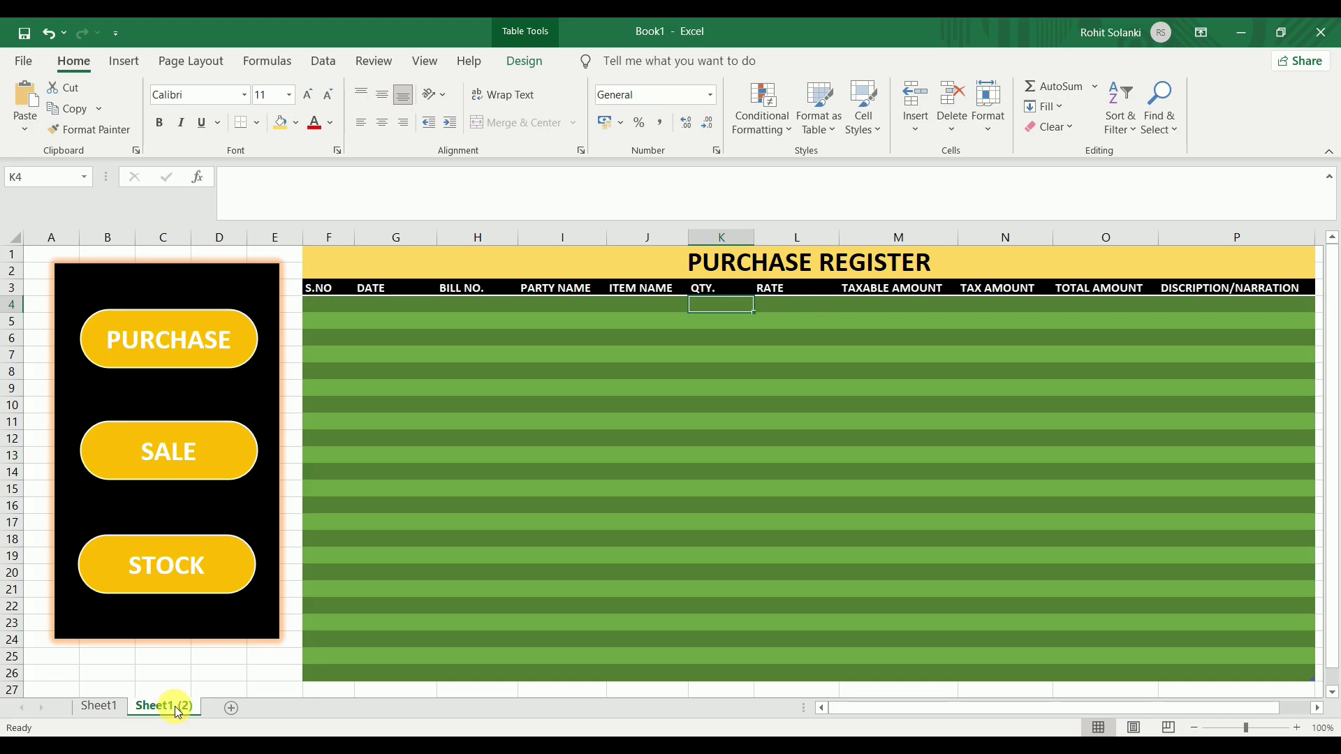
pyautogui.moveTo(184, 708); pyautogui.dragTo(227, 712)
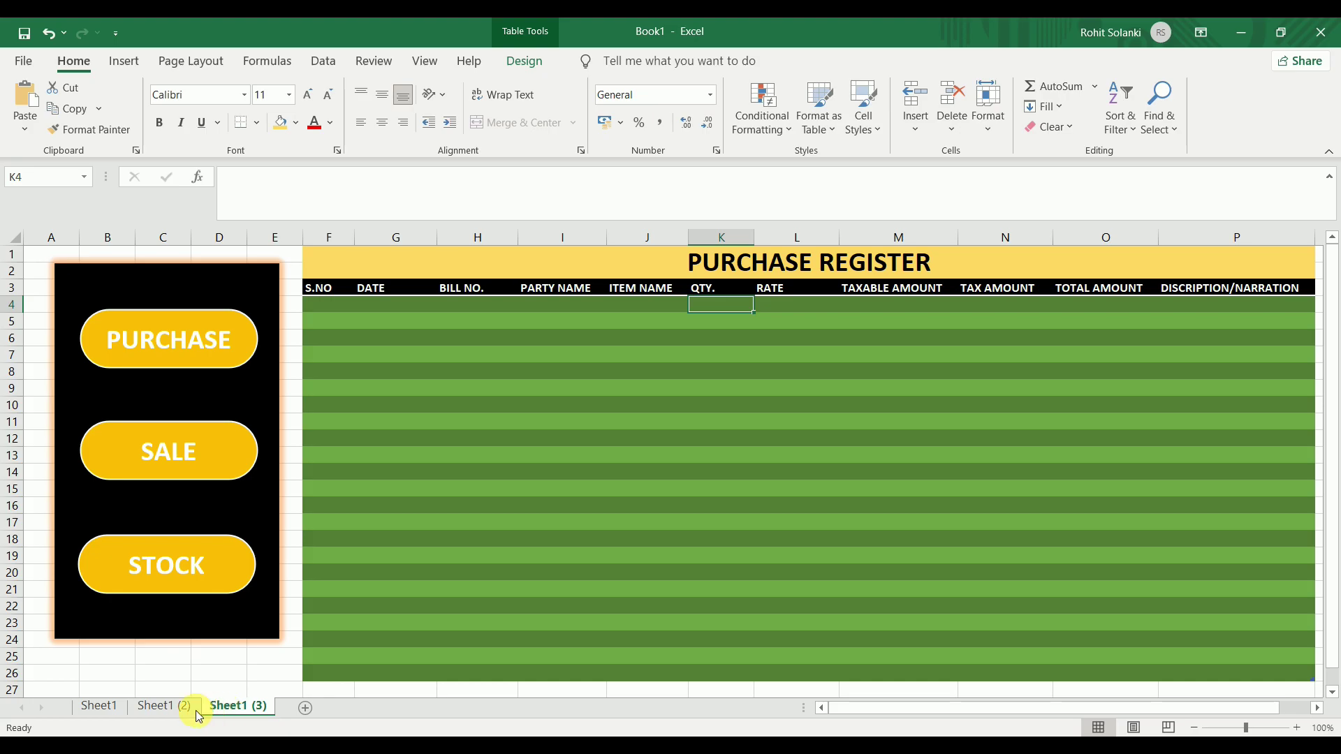
# Rename the three sheet tabs PURCHASE, SALE and STOCK
pyautogui.rightClick(111, 710)
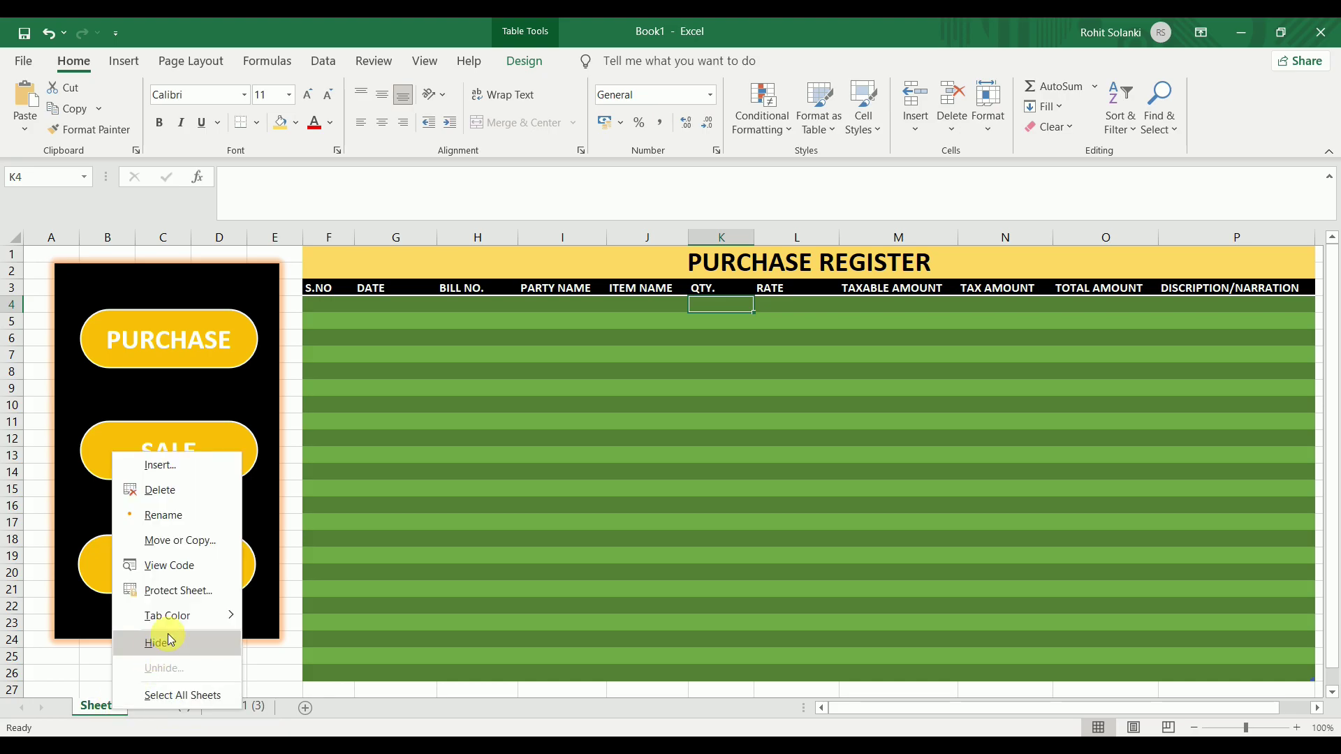
pyautogui.click(182, 515)
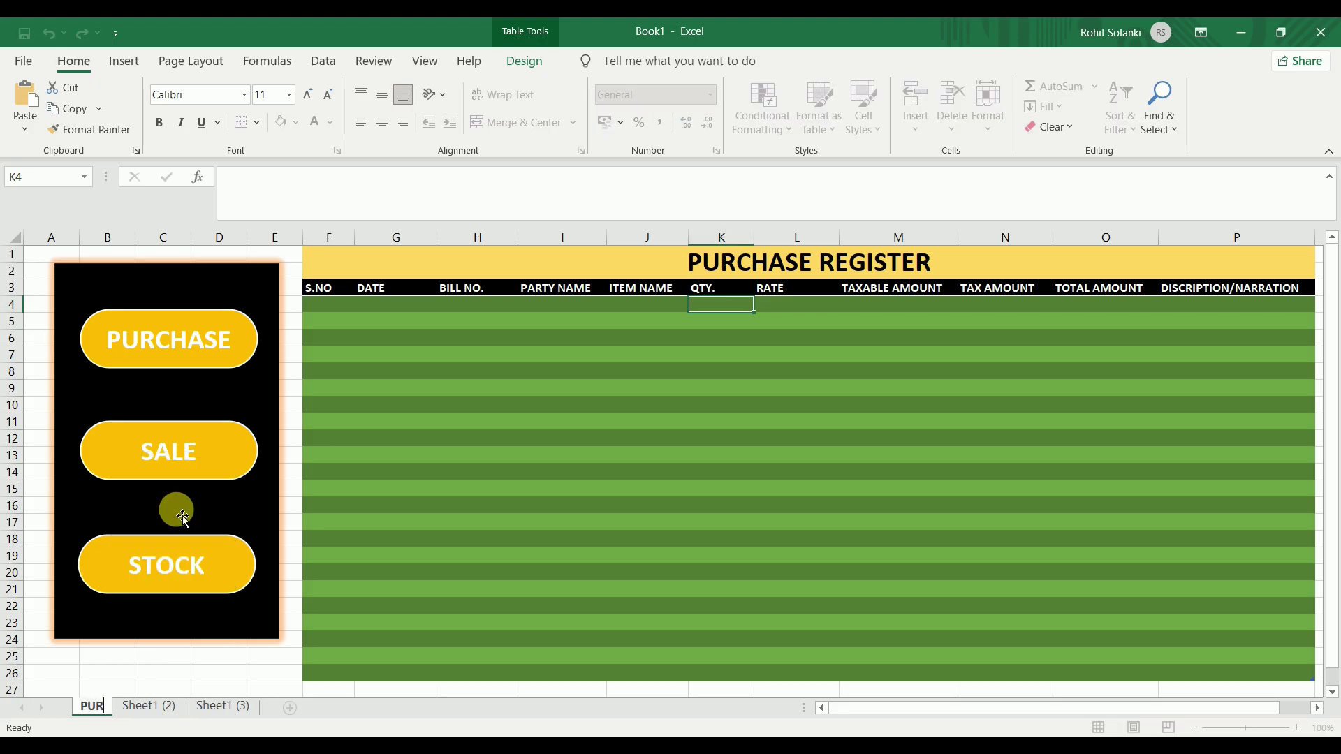
pyautogui.write('PURCHASE')
pyautogui.doubleClick(176, 706)
pyautogui.write('SALE')
pyautogui.doubleClick(229, 707)
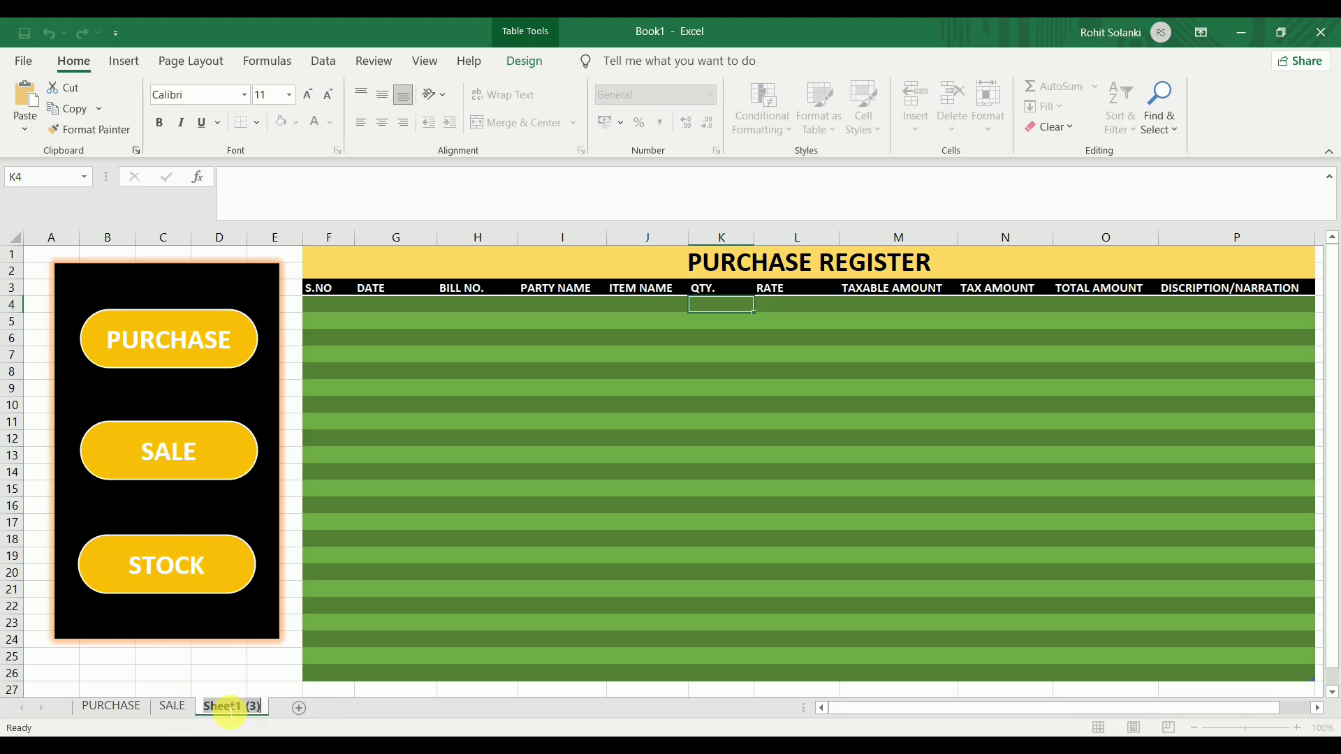
pyautogui.write('STOXK')
pyautogui.click(647, 488)
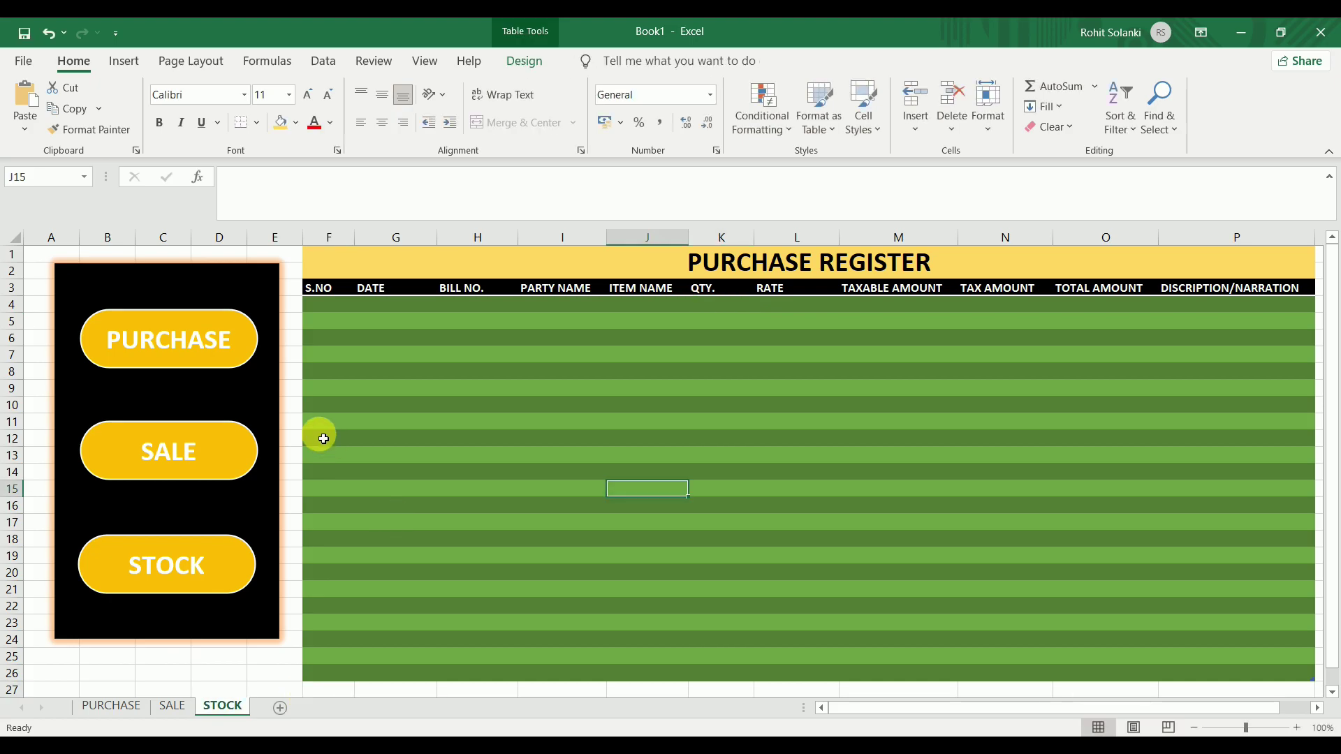
# Hyperlink the PURCHASE button to the PURCHASE sheet in this document
pyautogui.rightClick(228, 347)
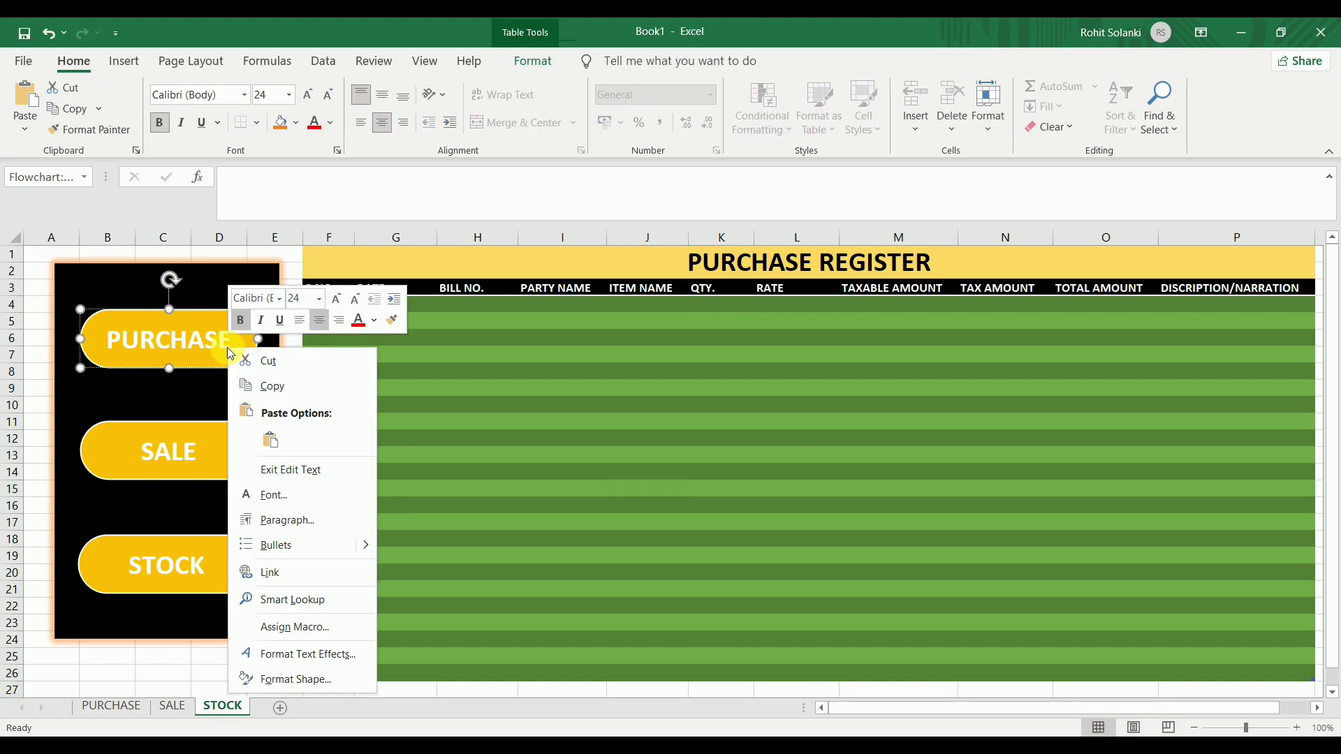
pyautogui.click(309, 574)
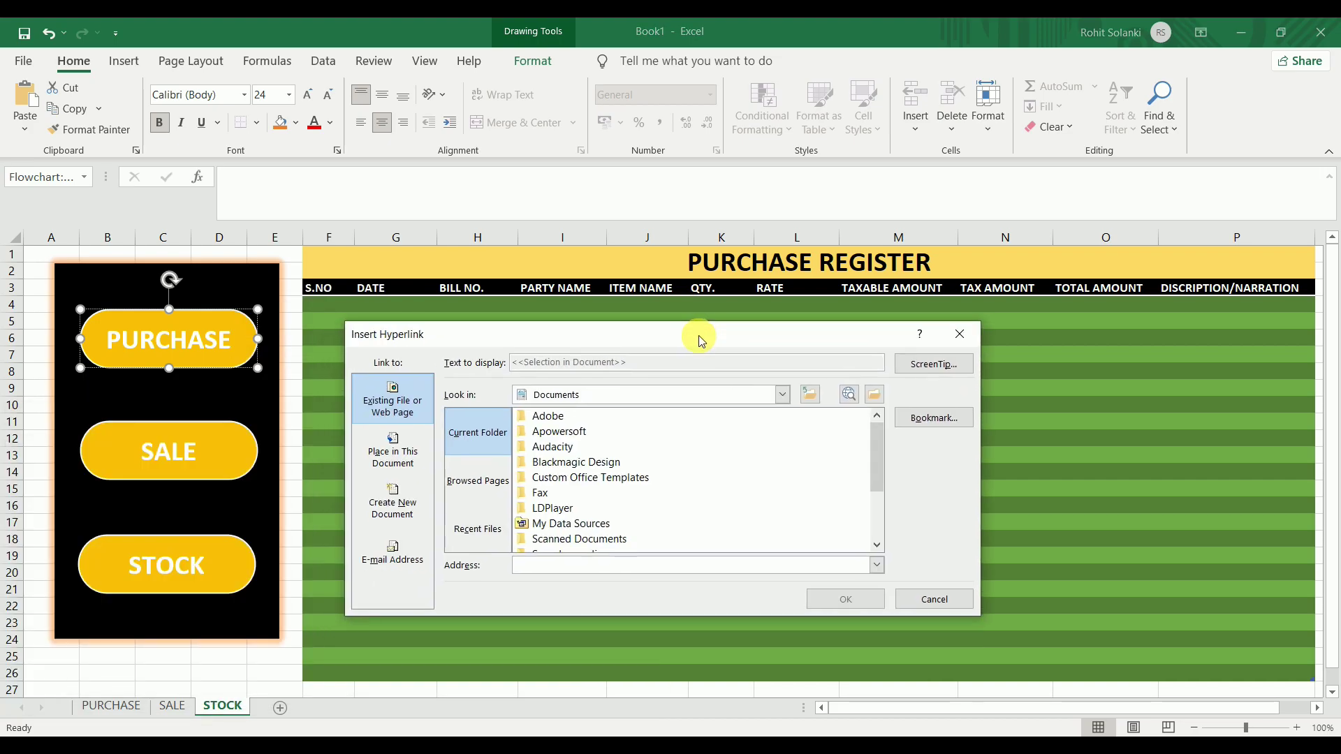
pyautogui.moveTo(700, 340); pyautogui.dragTo(689, 307)
pyautogui.click(412, 441)
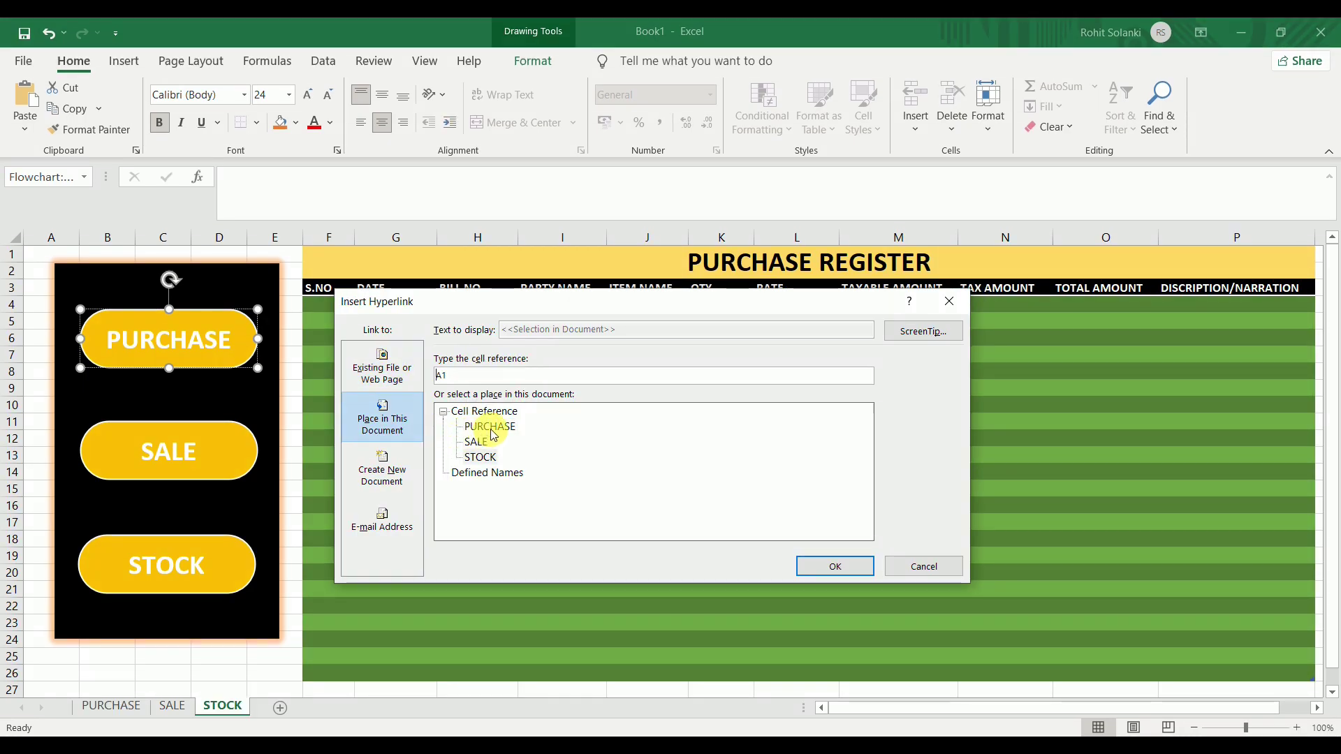
pyautogui.click(488, 425)
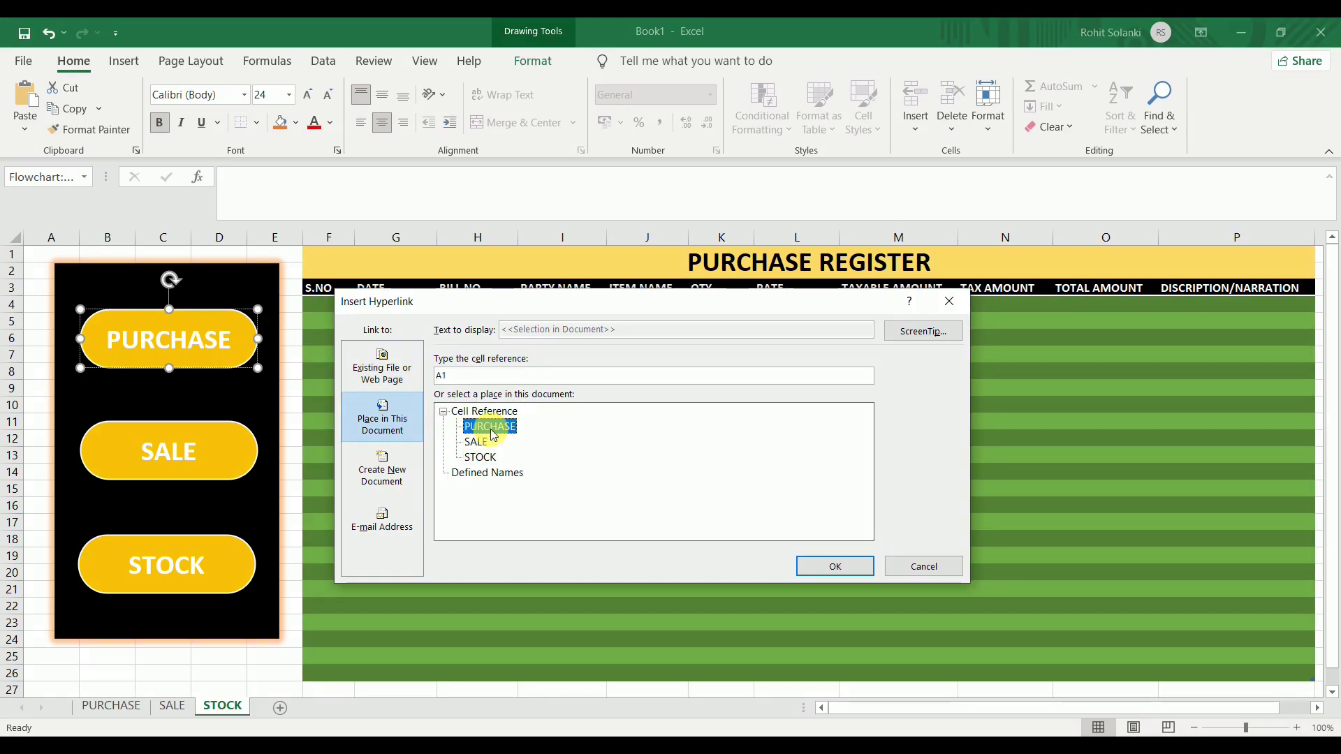
pyautogui.click(810, 566)
# Hyperlink the SALE button to the SALE sheet
pyautogui.click(224, 447)
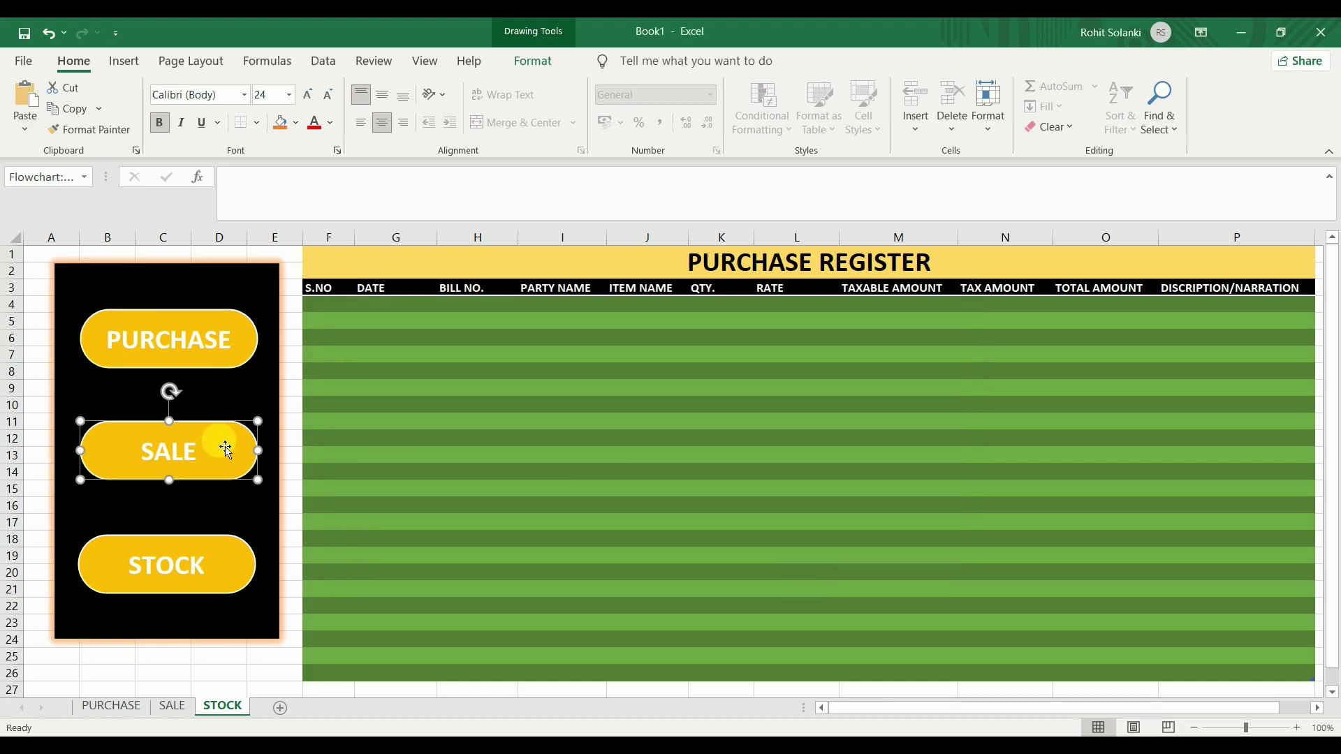
pyautogui.rightClick(219, 441)
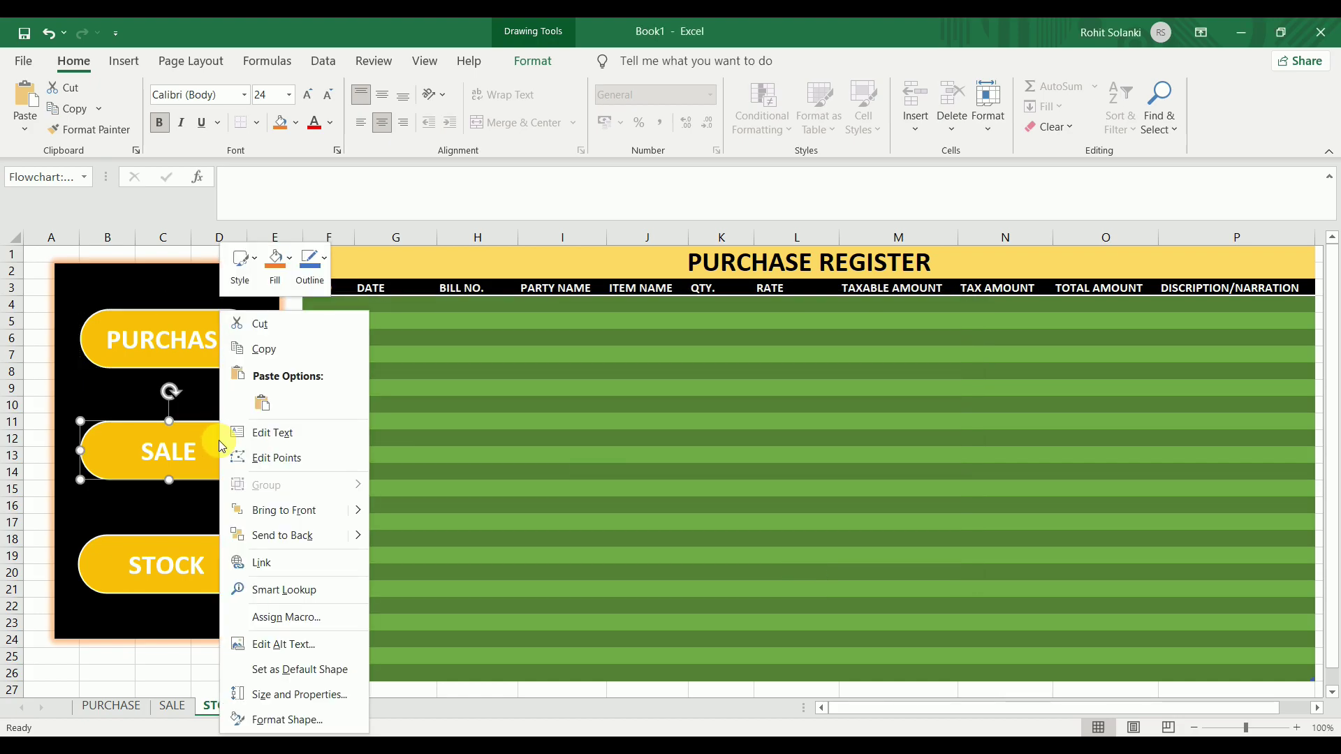
pyautogui.click(268, 559)
pyautogui.click(147, 552)
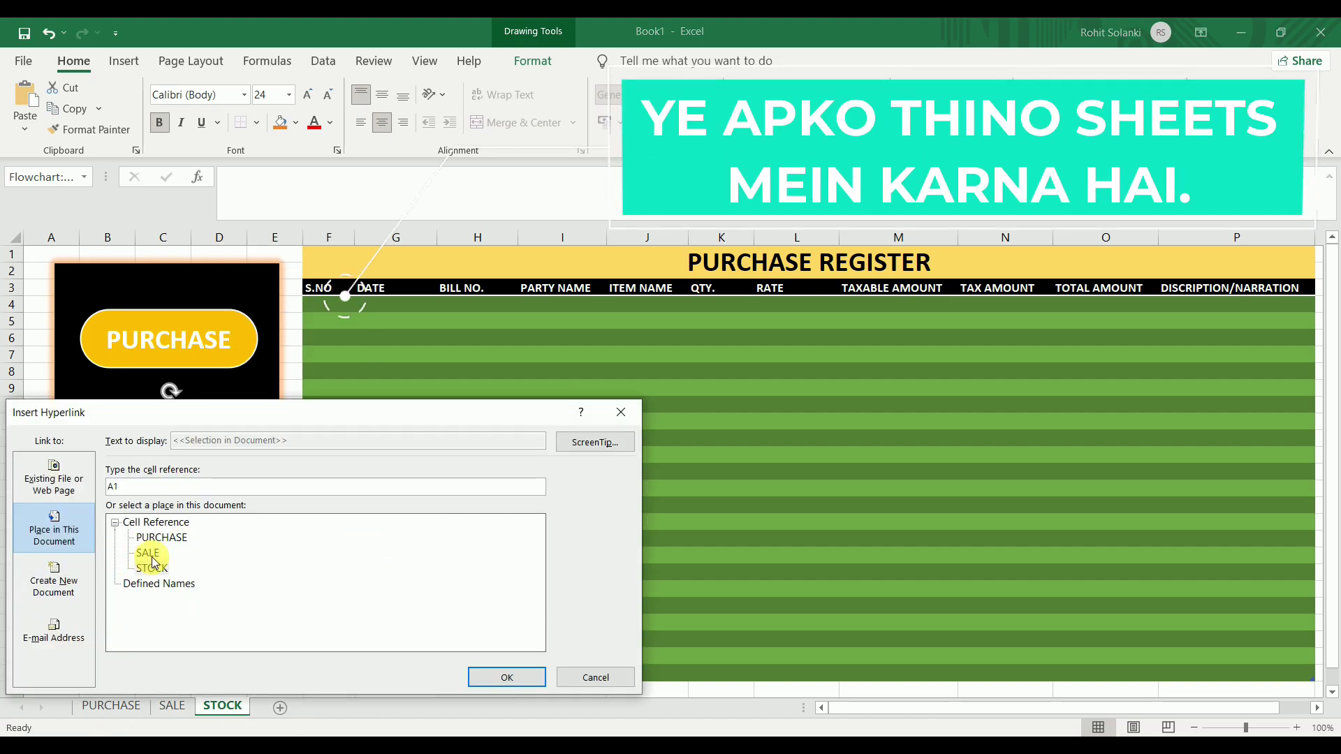
pyautogui.click(479, 674)
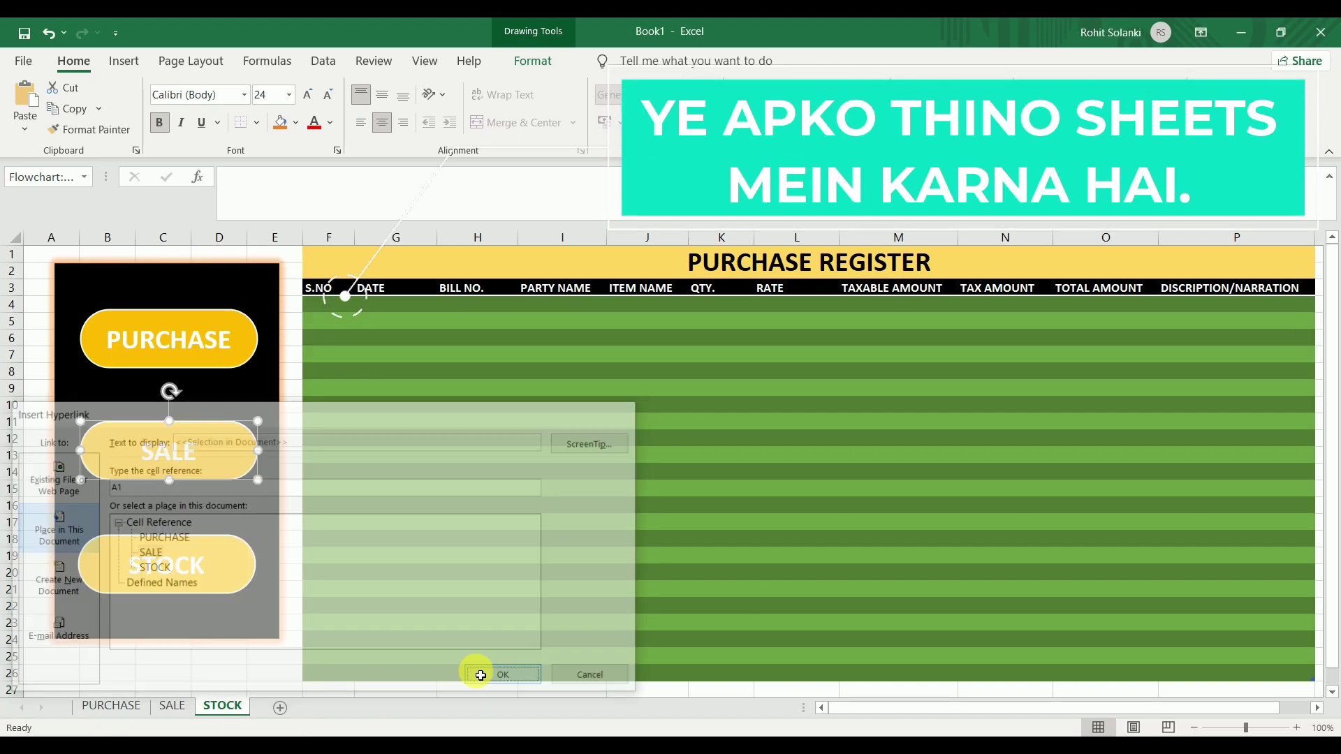
# Hyperlink the STOCK button to the STOCK sheet, then go to the SALE sheet
pyautogui.click(218, 570)
pyautogui.rightClick(219, 570)
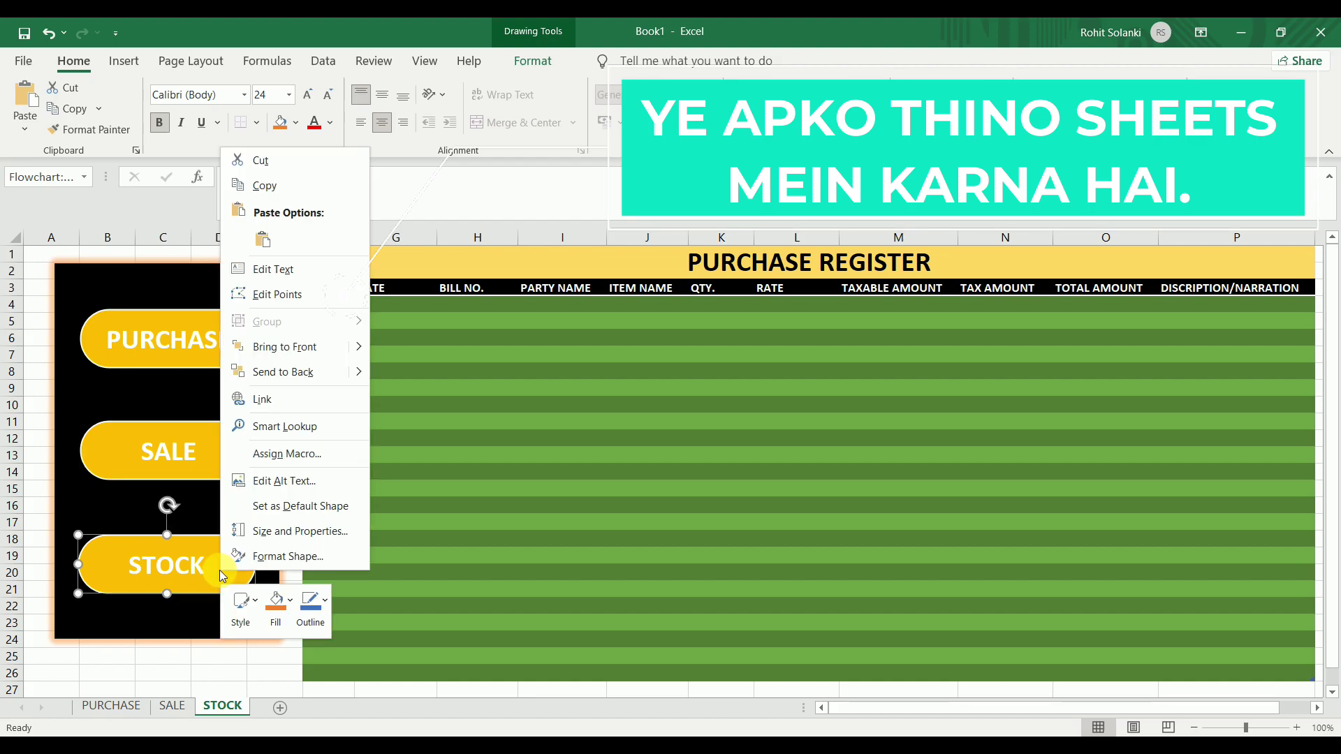
pyautogui.click(307, 399)
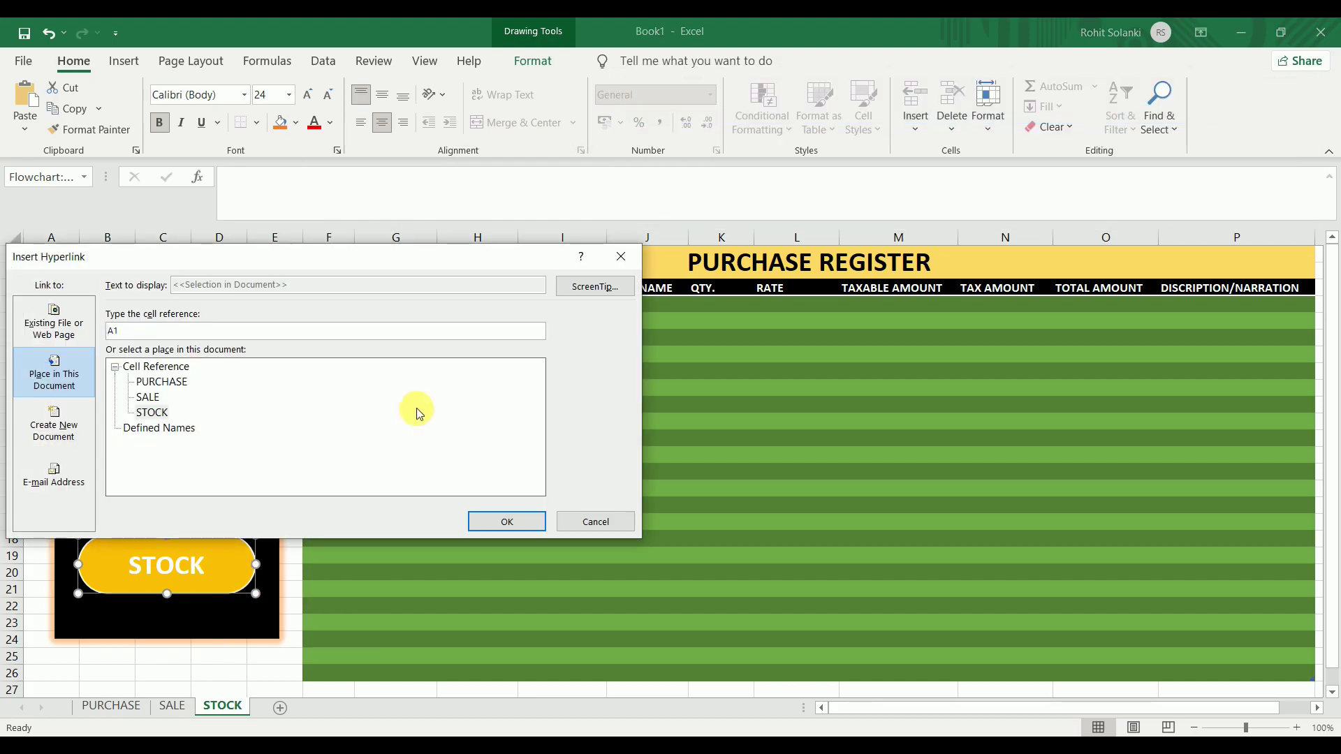
pyautogui.click(183, 414)
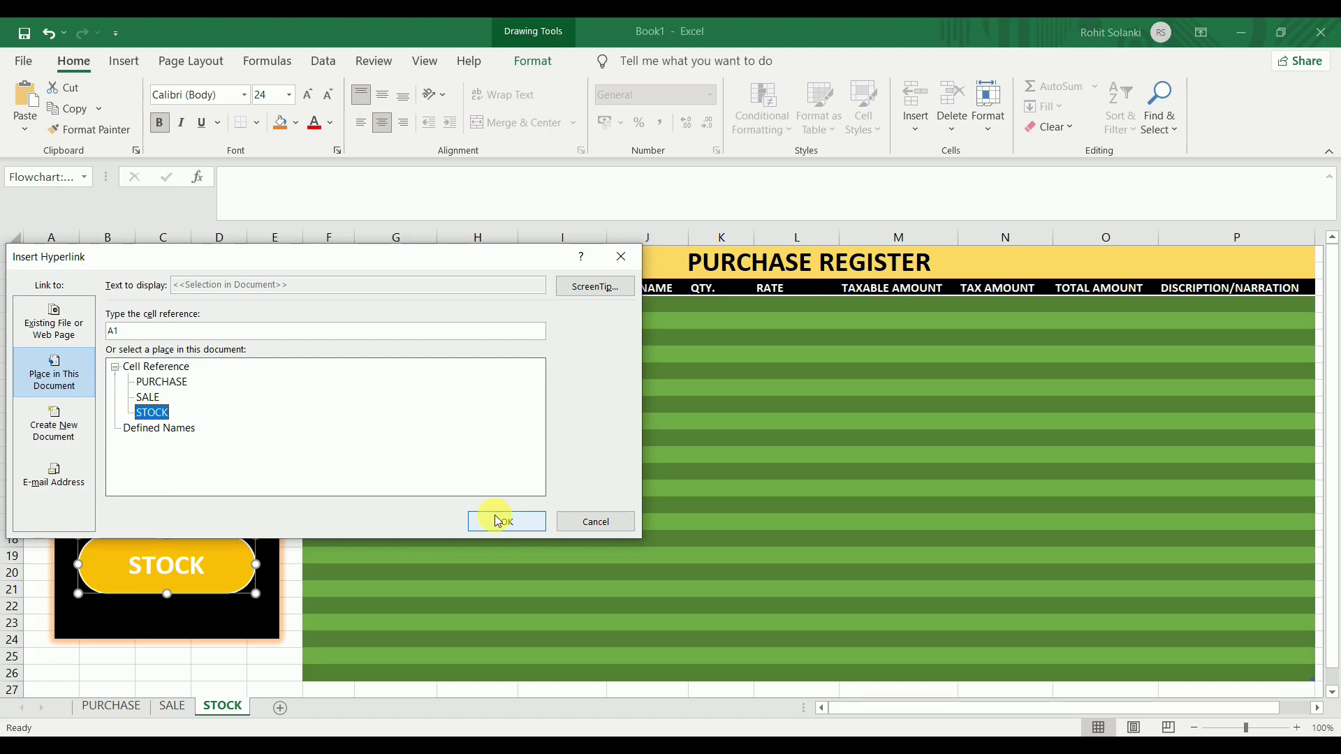
pyautogui.click(499, 522)
pyautogui.click(265, 452)
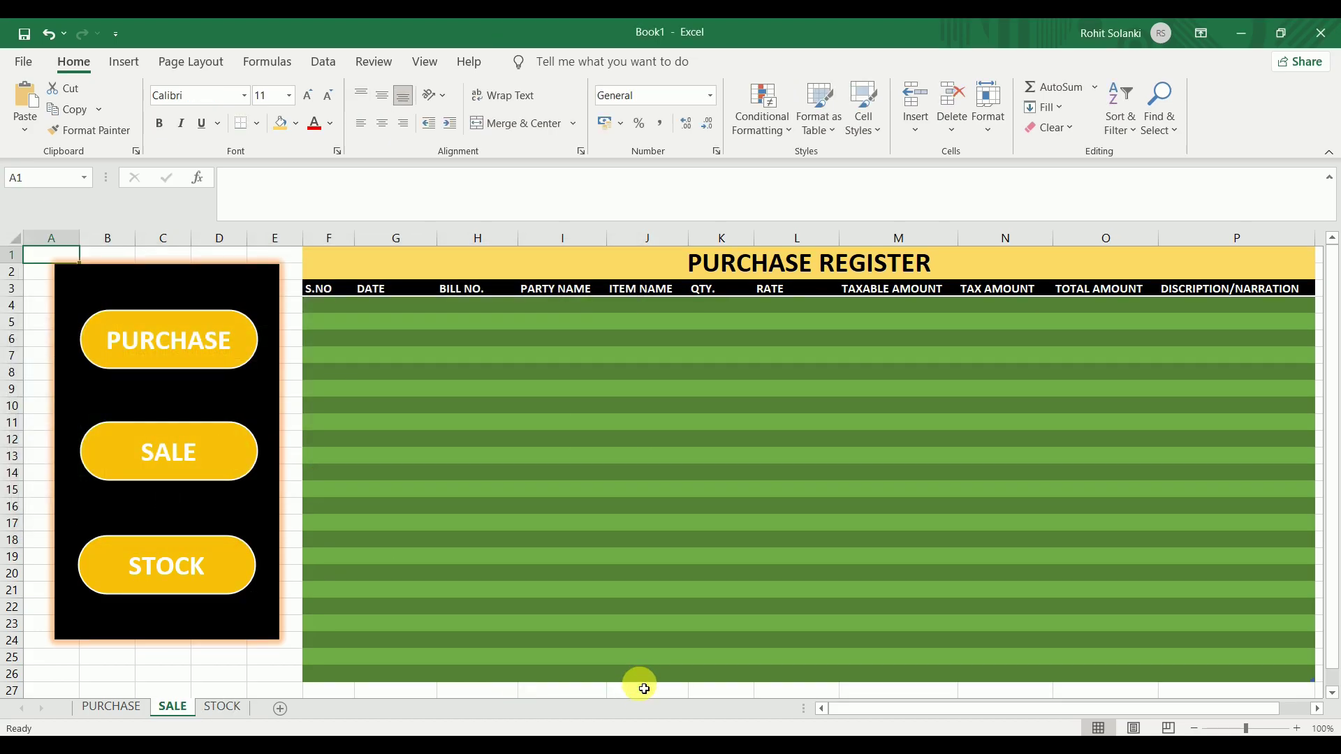
# Change the SALE sheet's title from PURCHASE REGISTER to SALE REGISTER
pyautogui.doubleClick(752, 267)
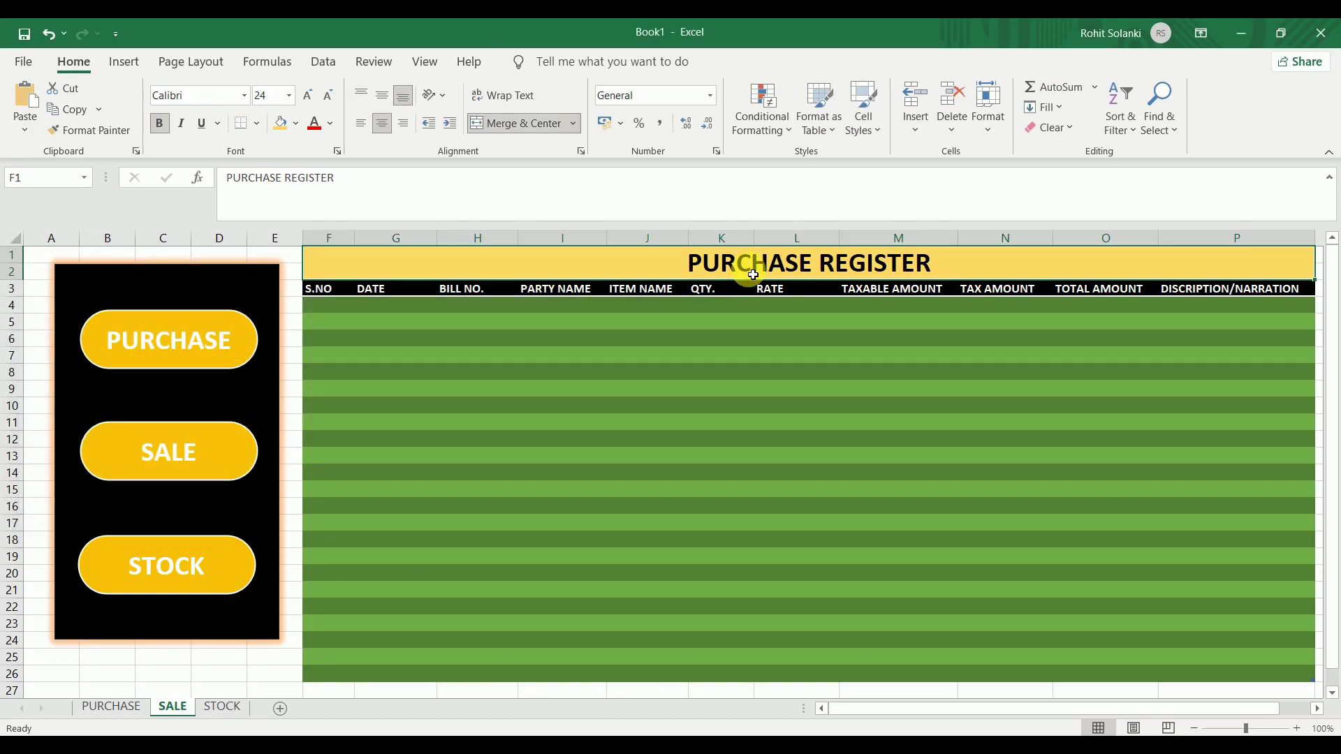
pyautogui.press('BackSpace')
pyautogui.press('BackSpace')
pyautogui.press('BackSpace')
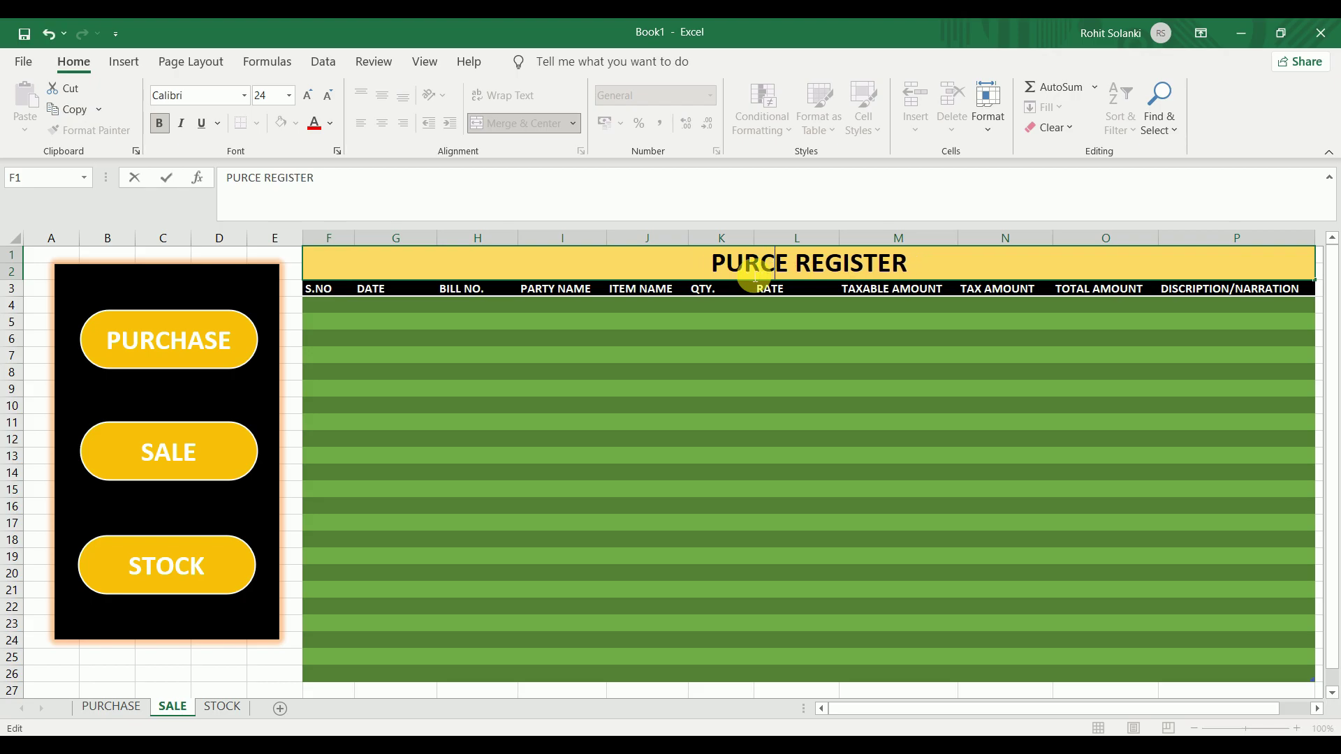
pyautogui.press('BackSpace')
pyautogui.press('BackSpace')
pyautogui.press('BackSpace')
pyautogui.press('BackSpace')
pyautogui.press('BackSpace')
pyautogui.press('BackSpace')
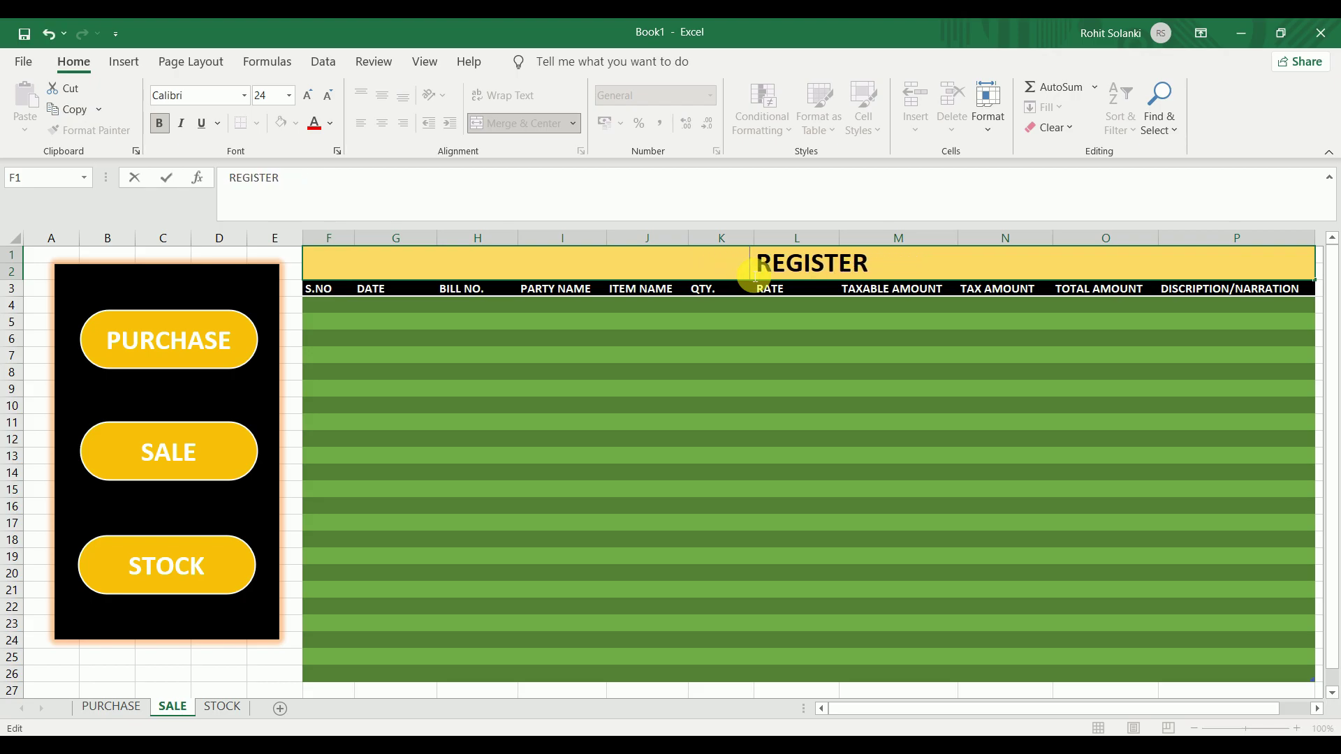
pyautogui.write('SALE')
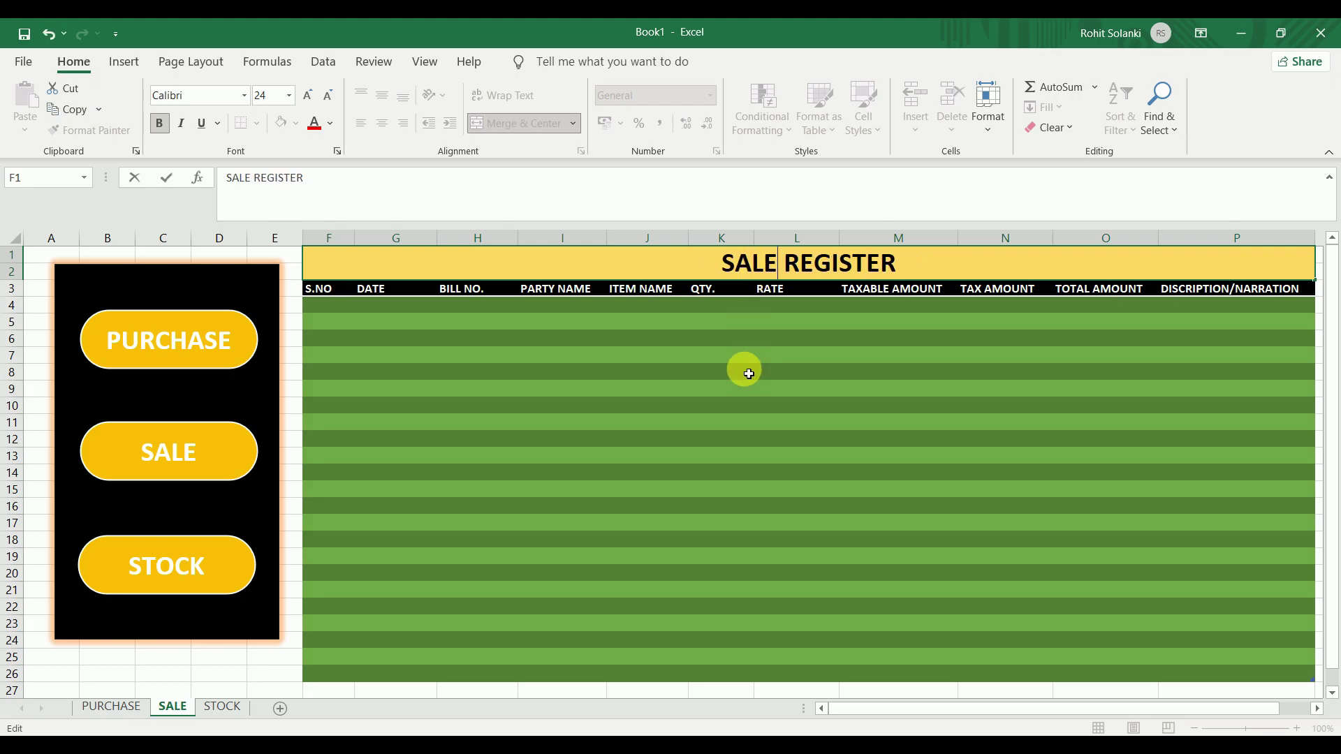
pyautogui.click(741, 370)
# On the STOCK sheet, begin retyping the title as STOCK REGISTER
pyautogui.click(187, 559)
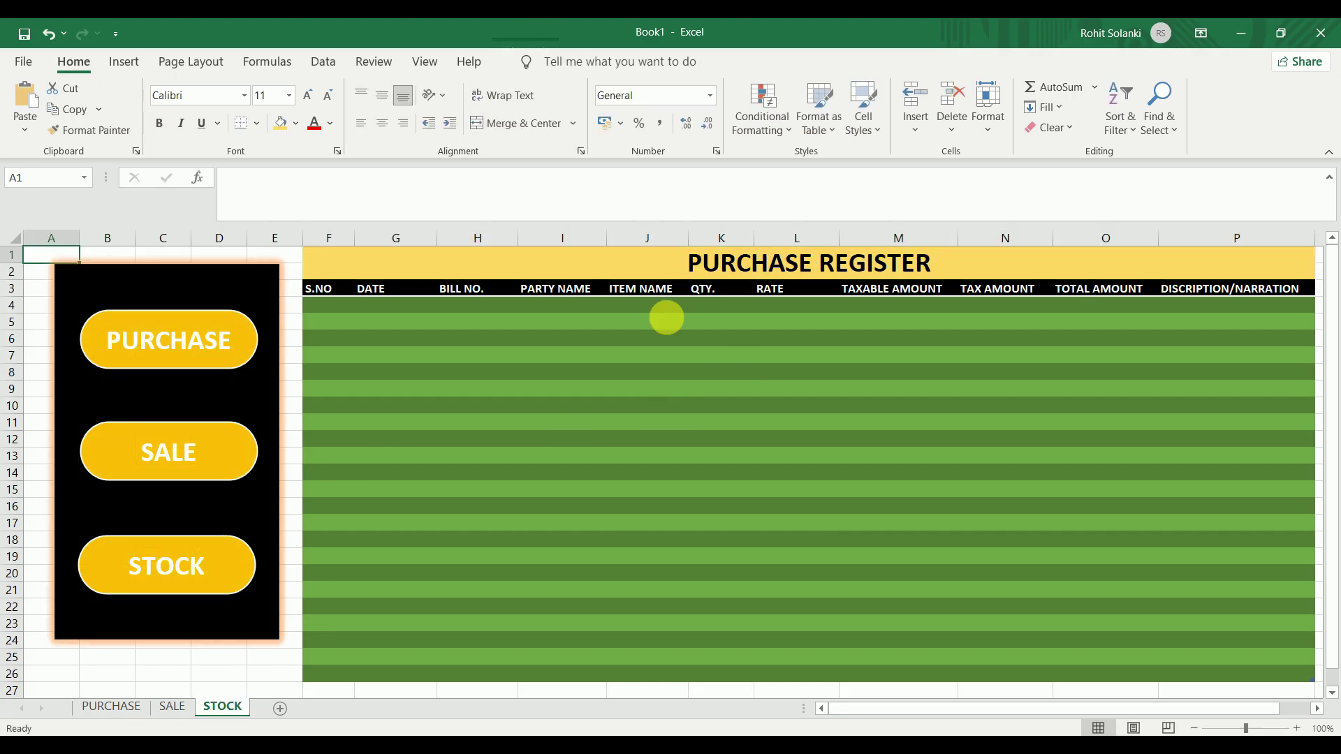
pyautogui.doubleClick(770, 264)
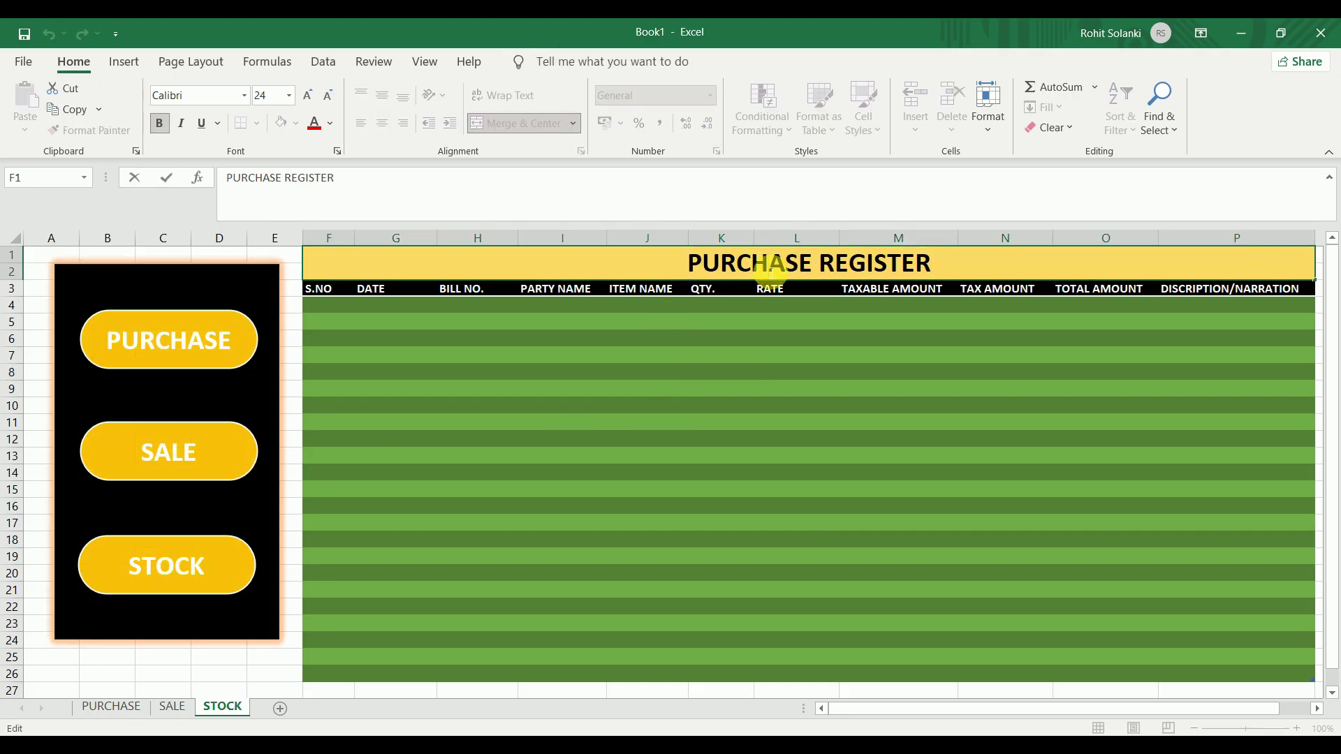
pyautogui.press('BackSpace')
pyautogui.press('BackSpace')
pyautogui.press('BackSpace')
pyautogui.press('BackSpace')
pyautogui.press('BackSpace')
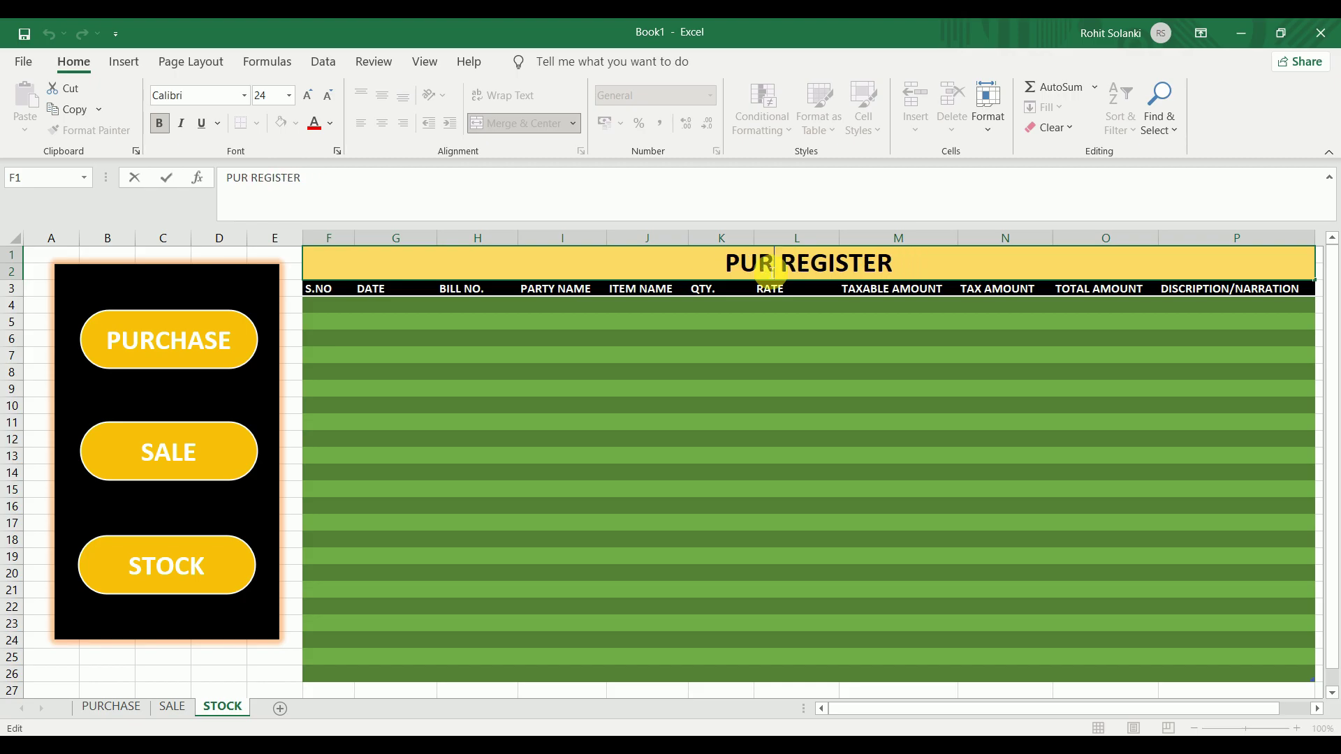
pyautogui.press('BackSpace')
pyautogui.press('BackSpace')
pyautogui.press('BackSpace')
pyautogui.write('ST')
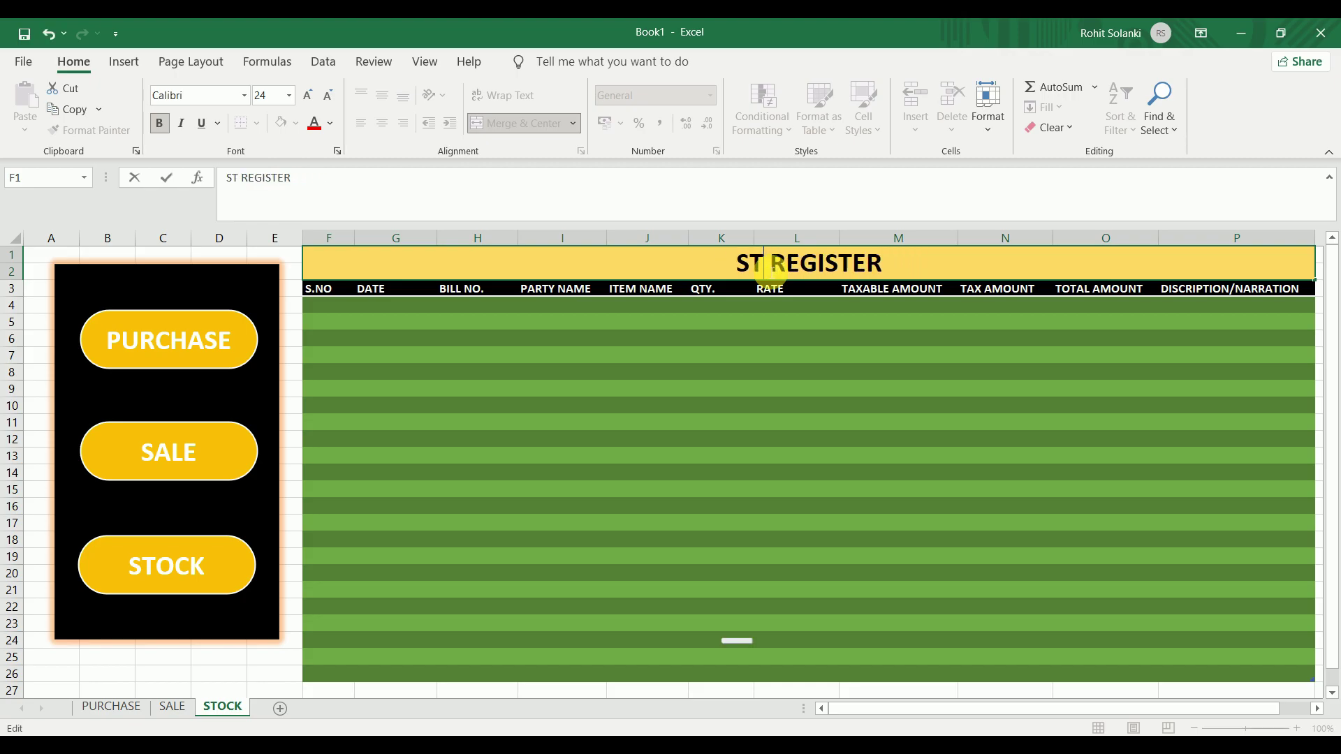
pyautogui.write('OCK')
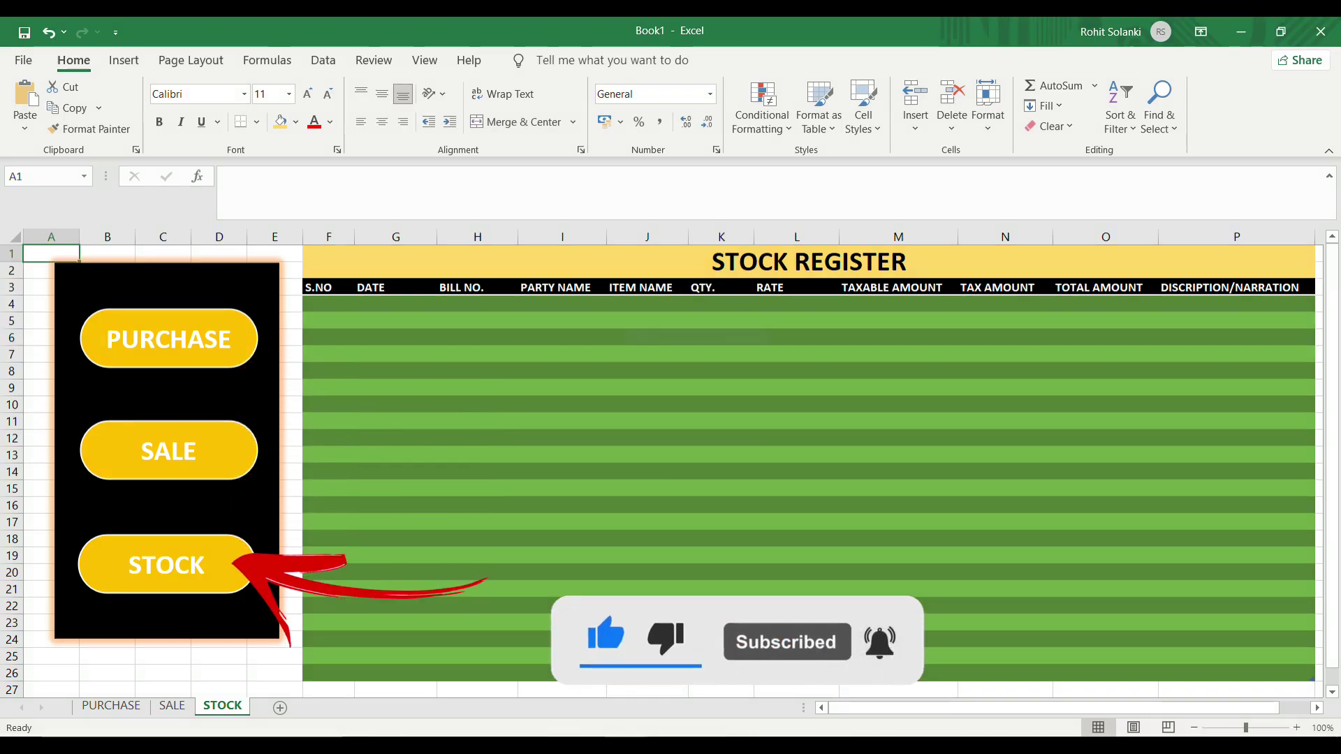
# Commit the STOCK REGISTER title and test the PURCHASE, SALE and STOCK button links
pyautogui.click(736, 344)
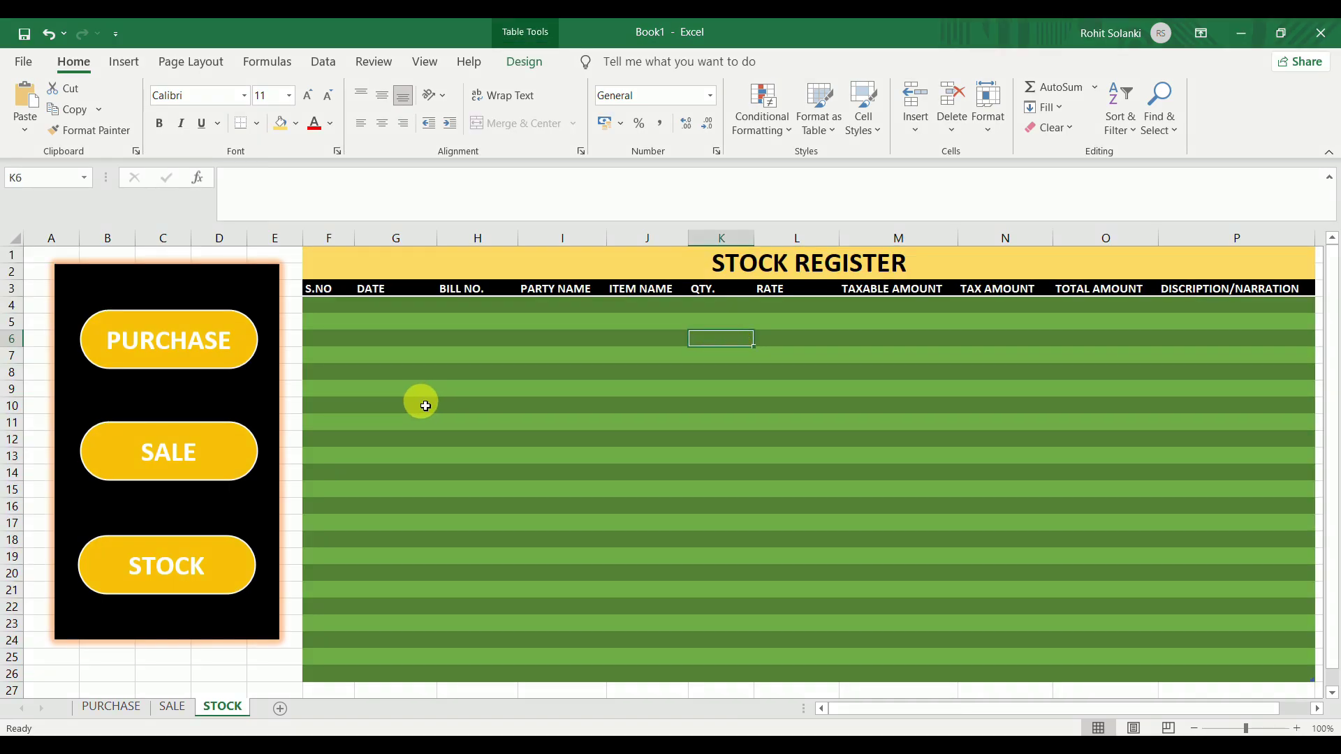
pyautogui.click(224, 363)
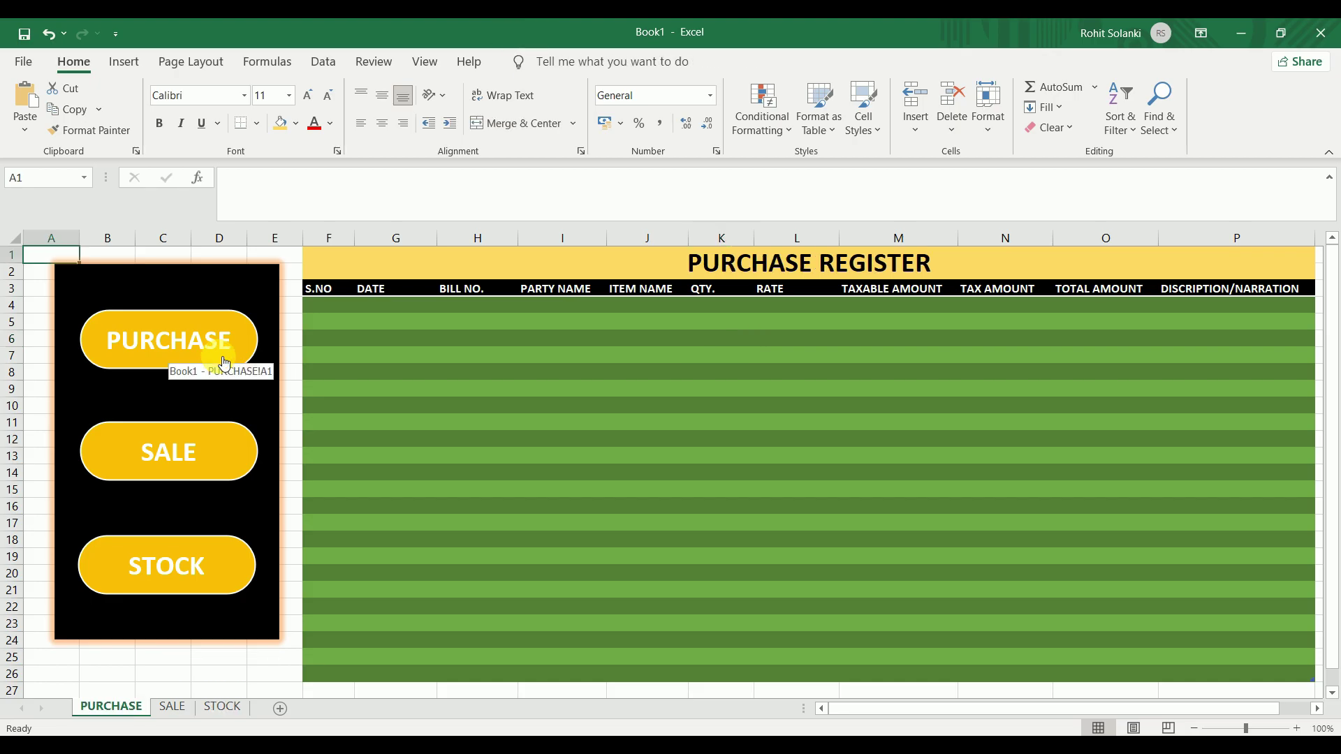
pyautogui.click(208, 475)
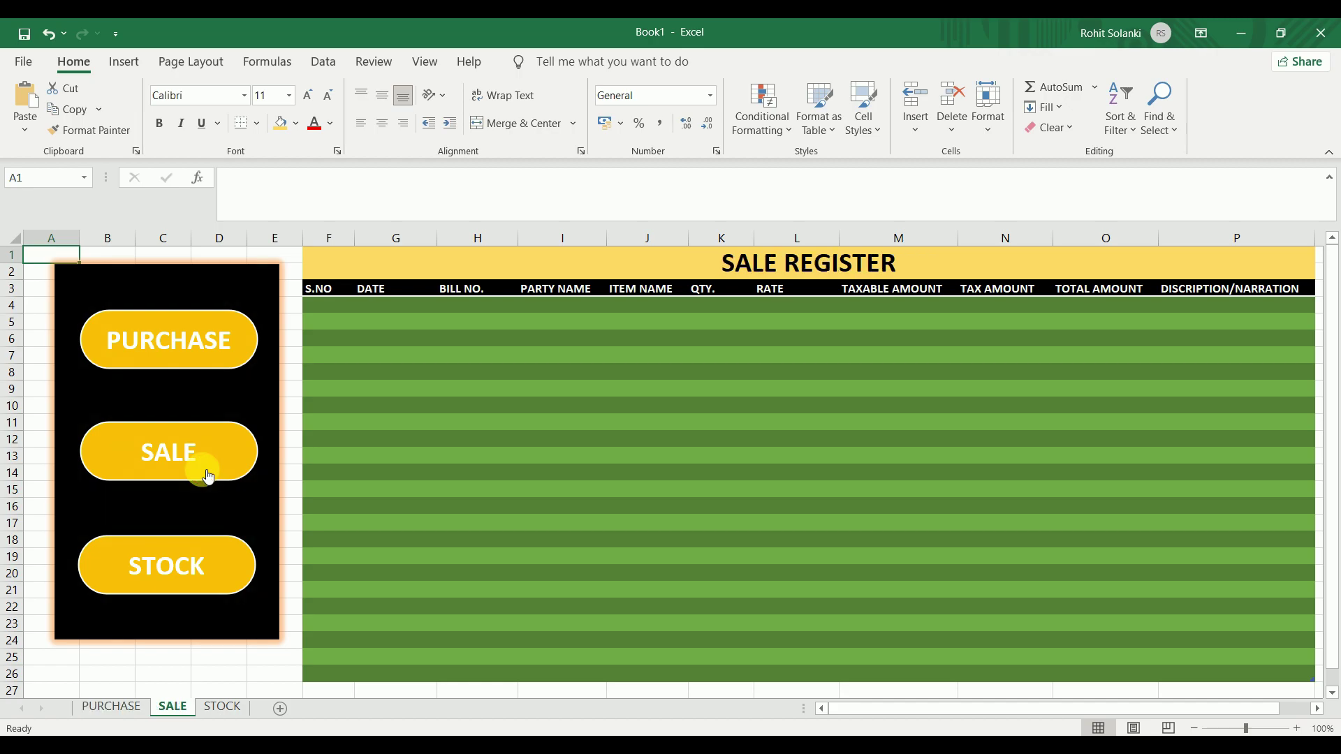
pyautogui.click(242, 577)
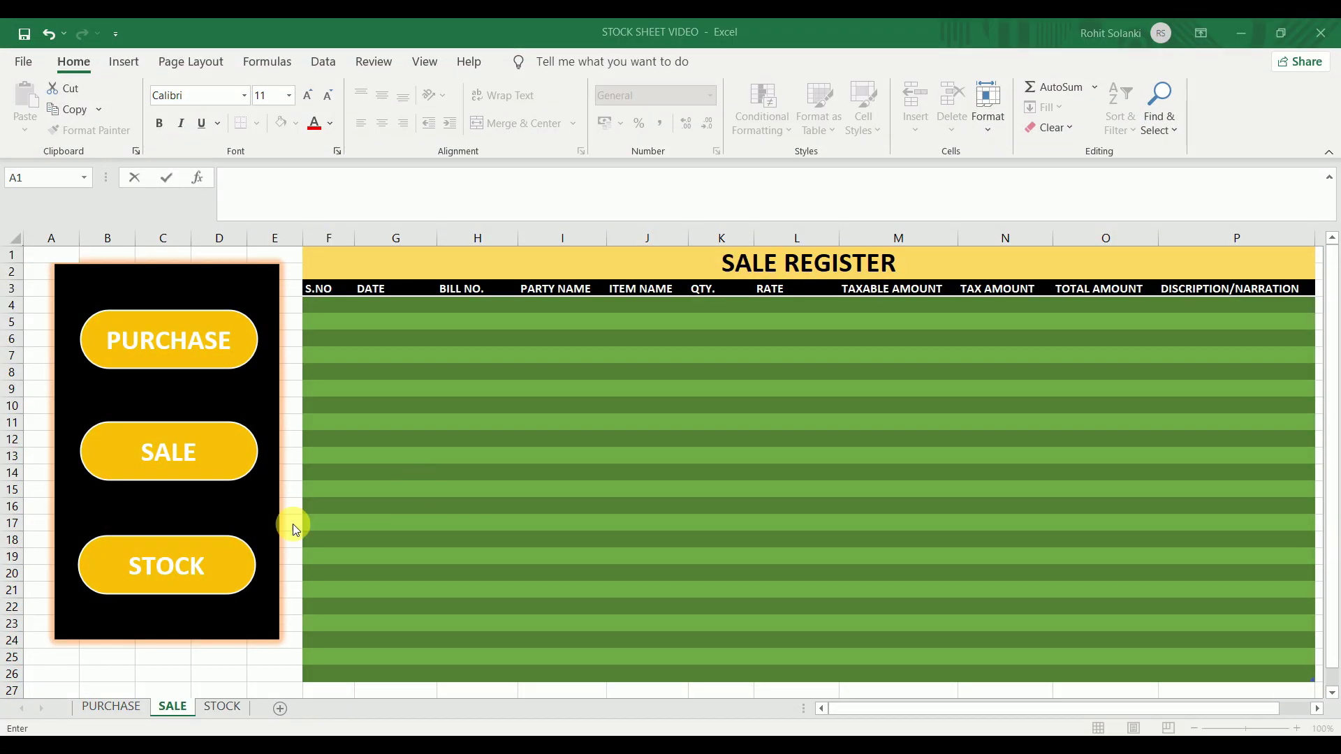
pyautogui.click(220, 562)
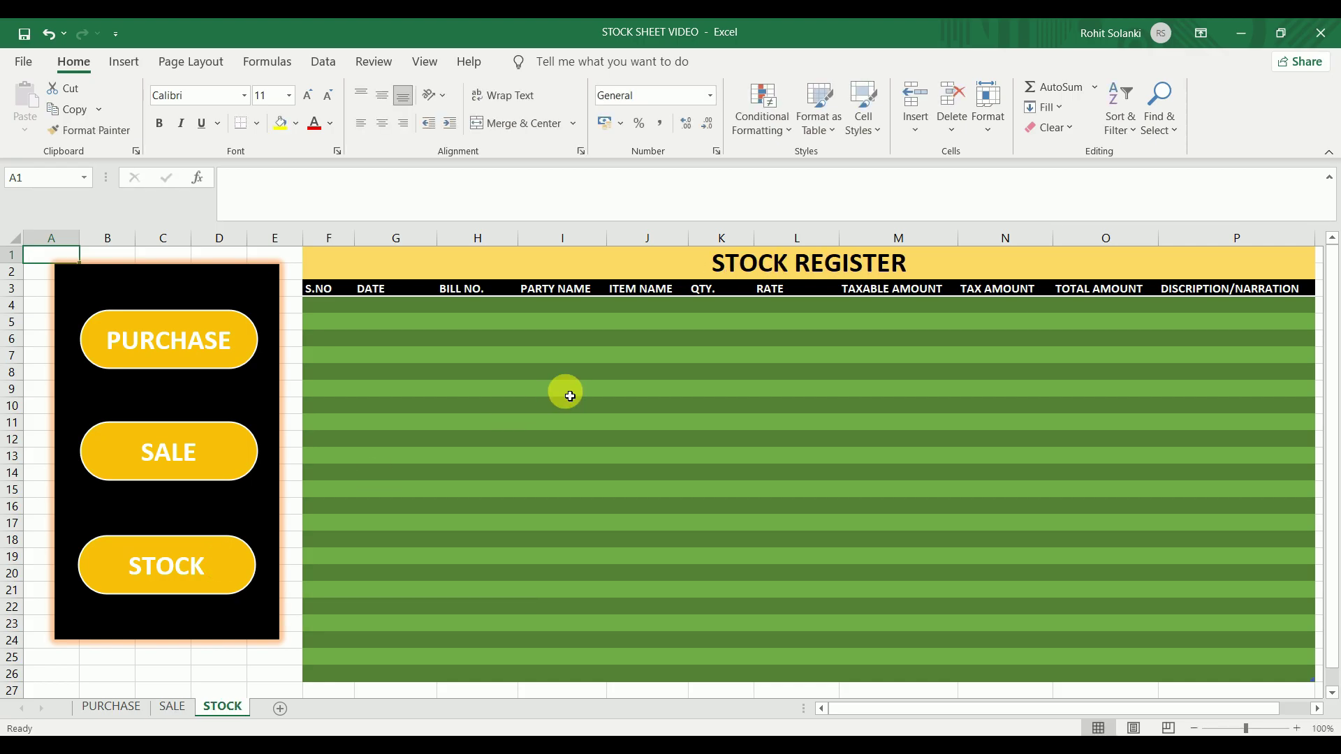
# Delete the DATE, BILL NO. and PARTY NAME columns from the register
pyautogui.click(377, 237)
pyautogui.moveTo(446, 238); pyautogui.dragTo(559, 239)
pyautogui.click(953, 136)
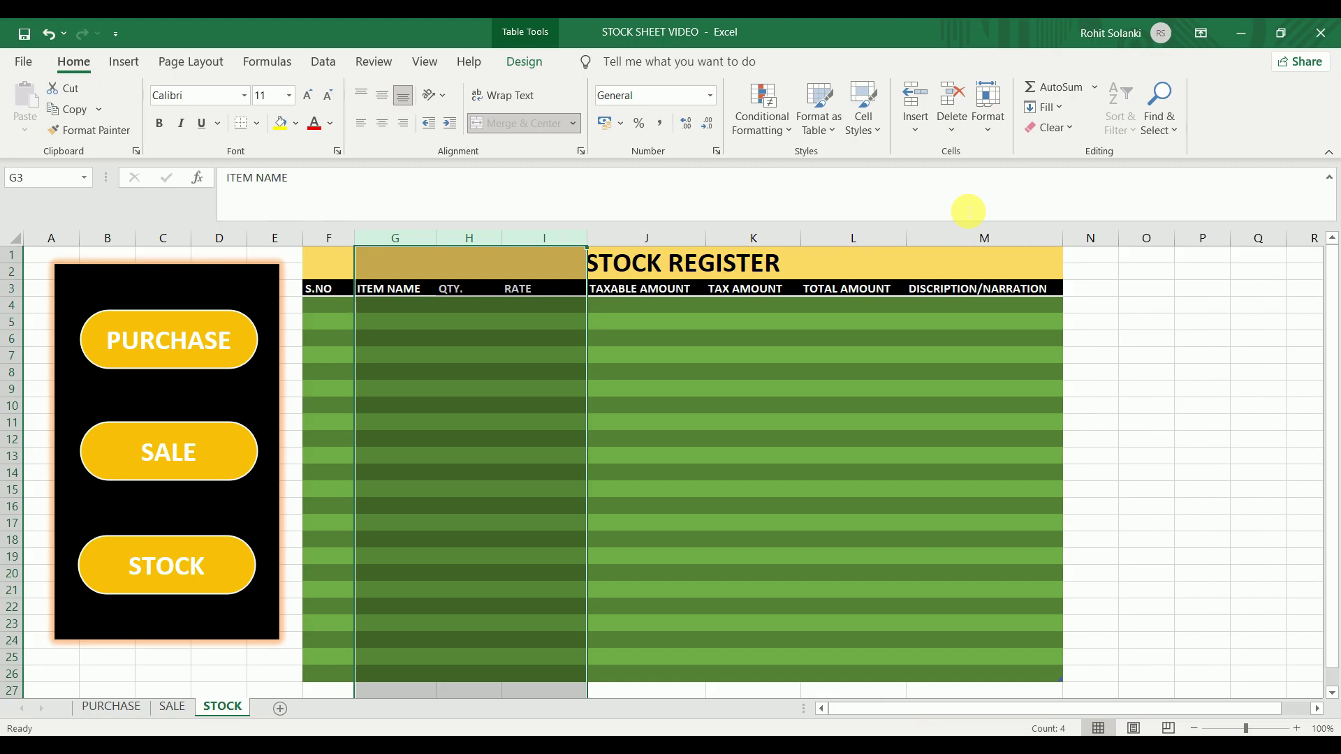
# Rename the next three headers to PURCHASE, SALE and NET BALANCE
pyautogui.click(484, 296)
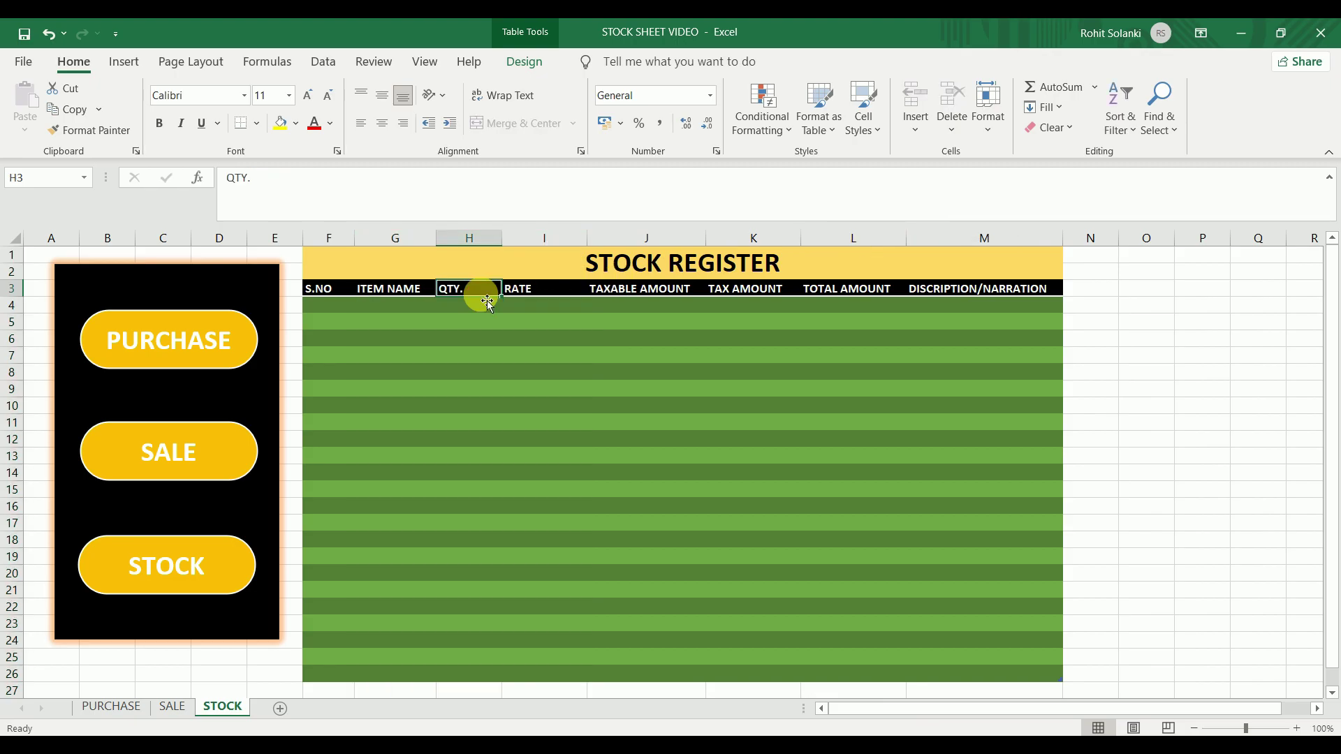
pyautogui.write('PURCHASE')
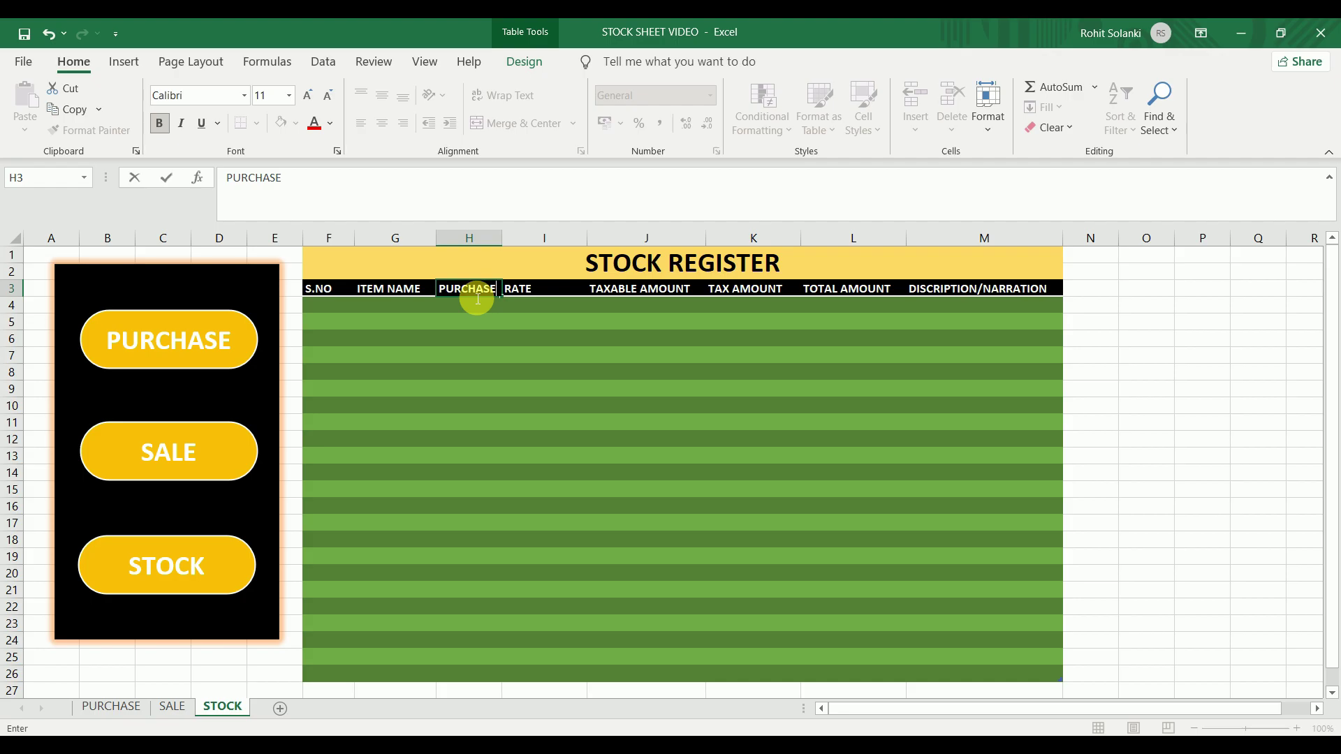
pyautogui.press('Tab')
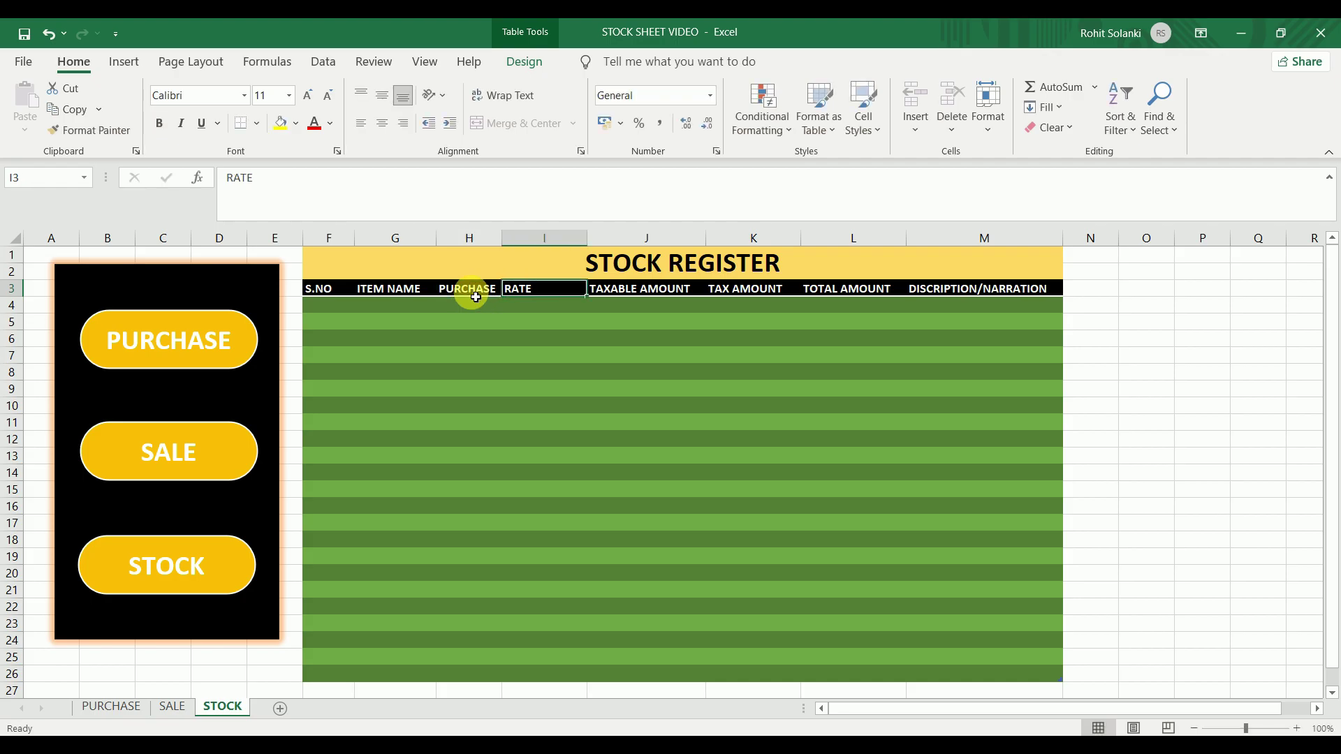
pyautogui.write('SAL')
pyautogui.press('Tab')
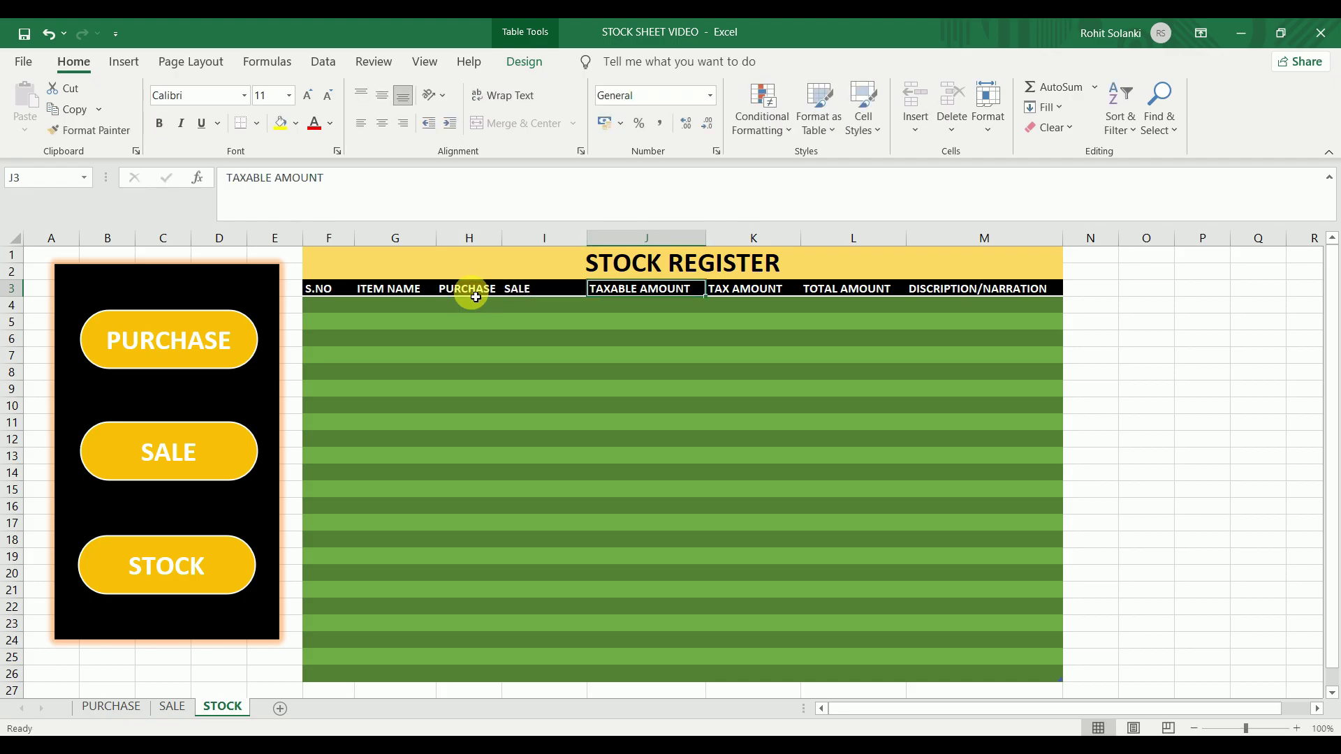
pyautogui.write('NET ')
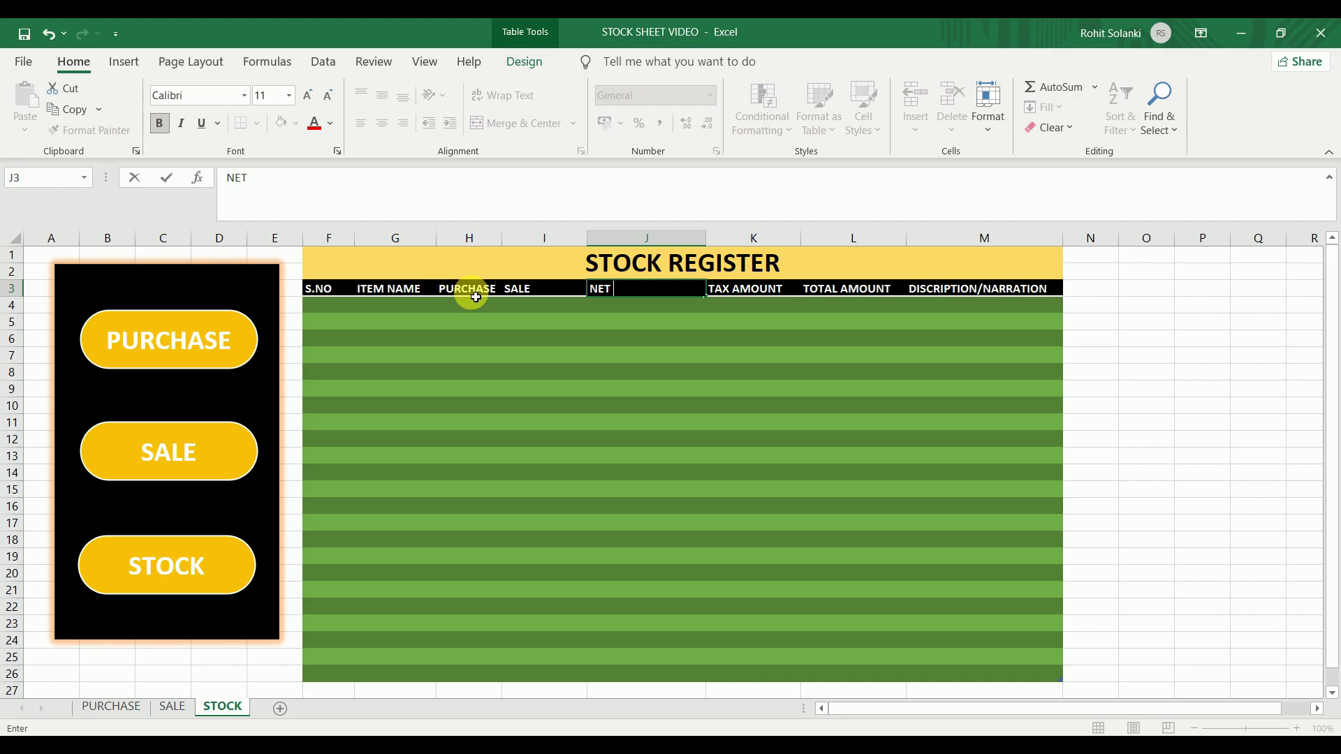
pyautogui.write('BL')
pyautogui.press('BackSpace')
pyautogui.press('BackSpace')
pyautogui.write('ALANCE')
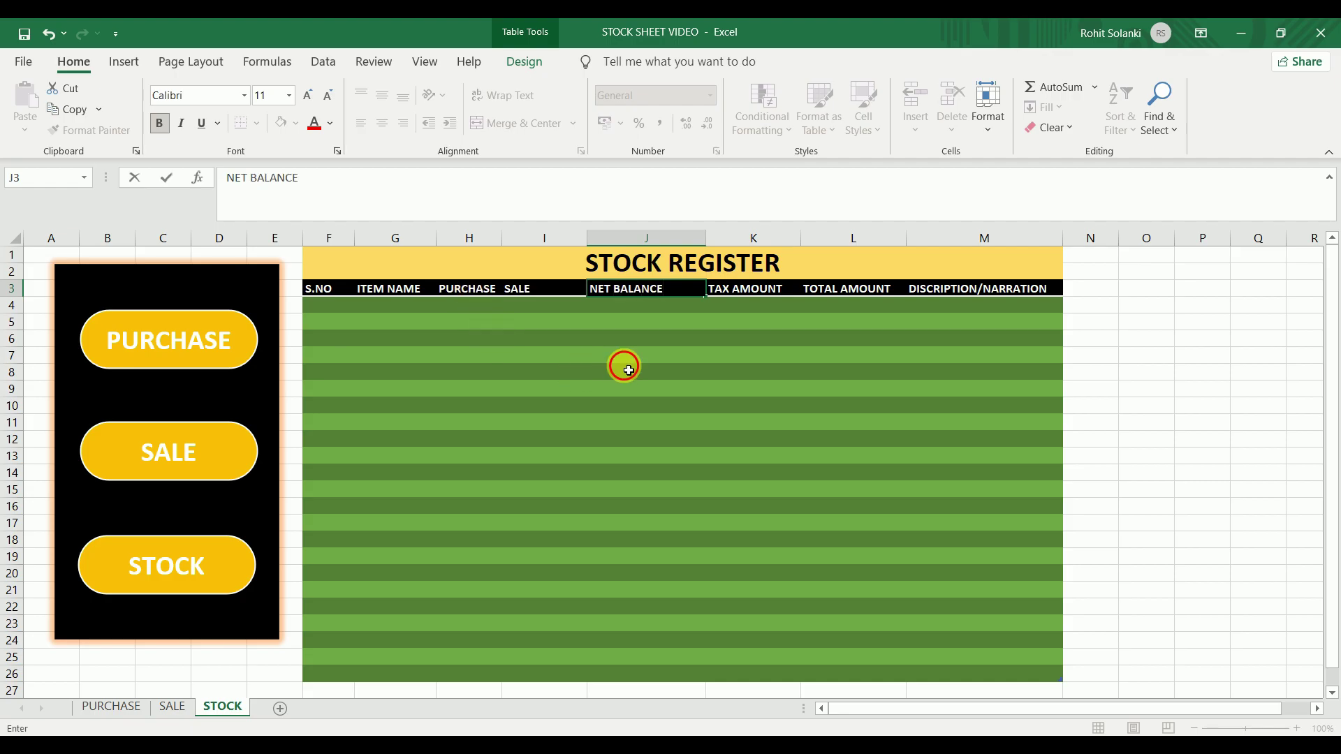
pyautogui.click(624, 370)
# Delete the TAX AMOUNT through DISCRIPTION/NARRATION columns and widen the remaining columns
pyautogui.click(737, 242)
pyautogui.moveTo(737, 242); pyautogui.dragTo(1044, 238)
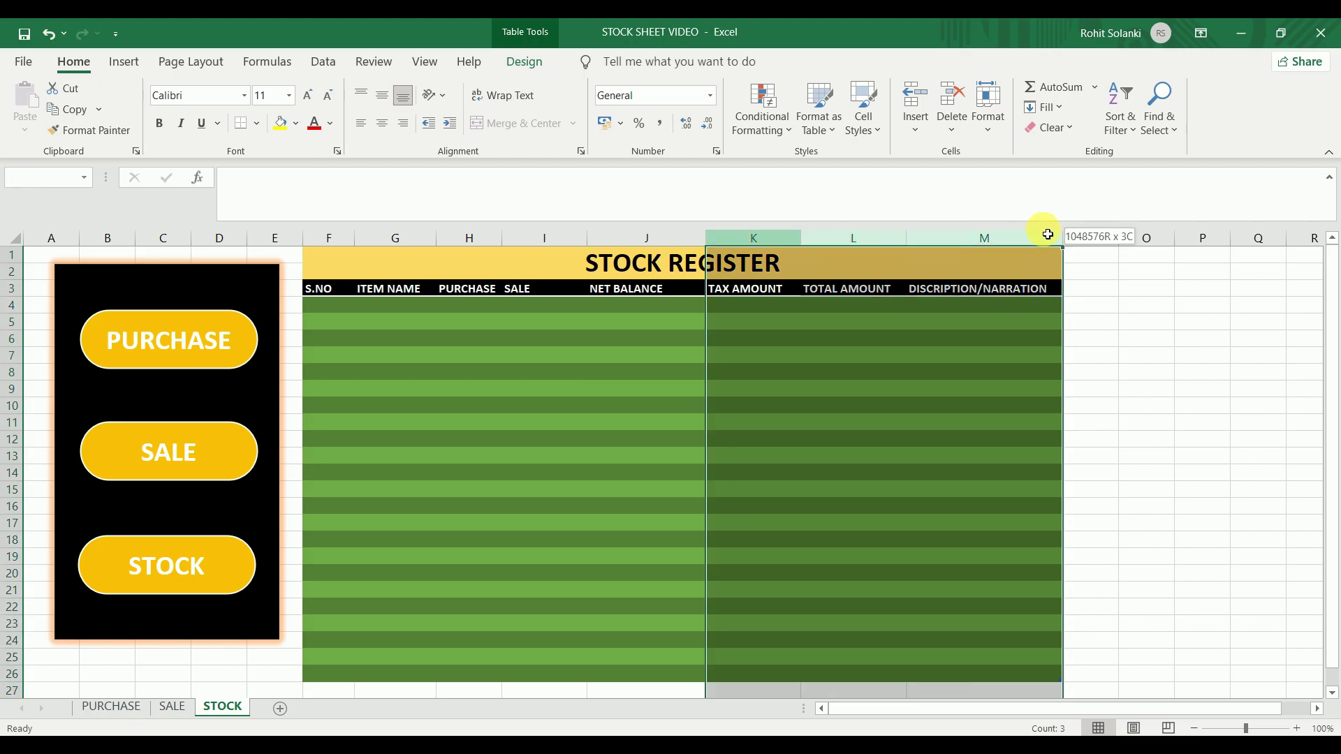
pyautogui.click(952, 116)
pyautogui.click(969, 204)
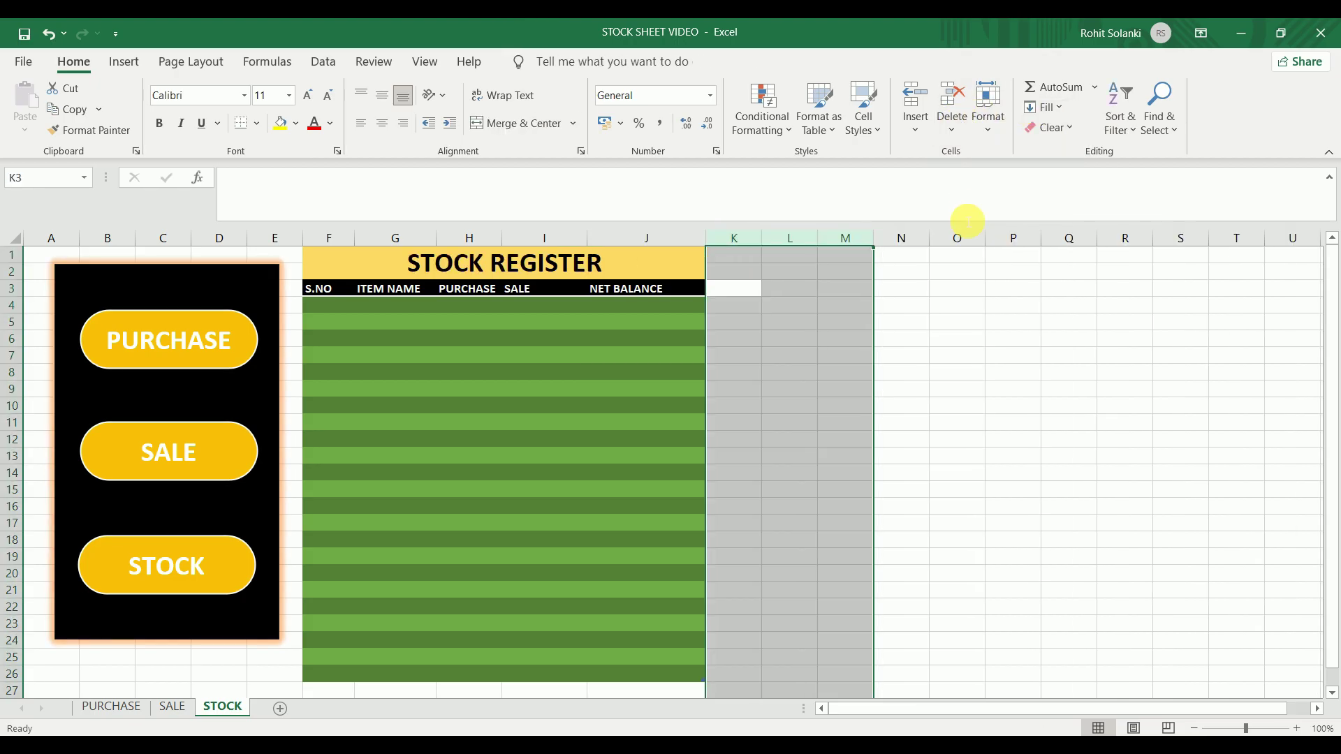
pyautogui.click(614, 388)
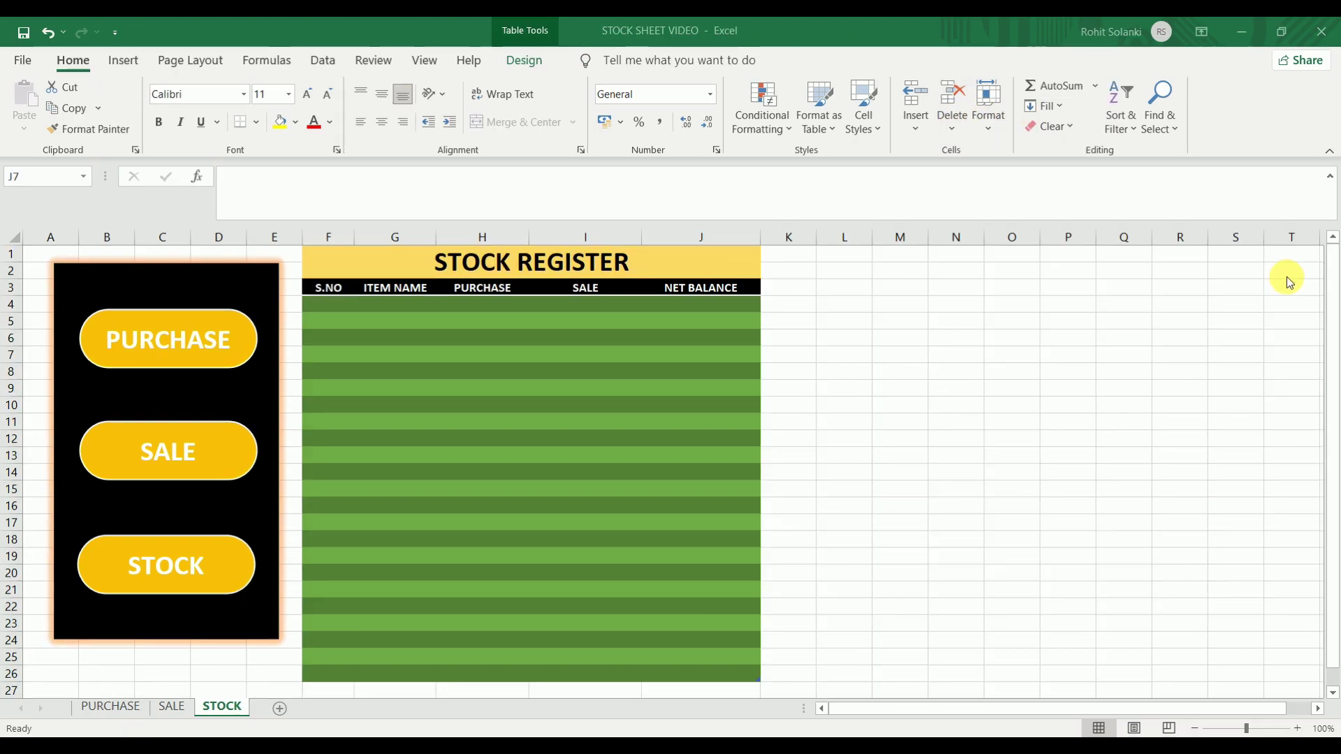
# Enter ITEM NAME in T2 and the not-blank criterion ="<>" in T3
pyautogui.click(1286, 276)
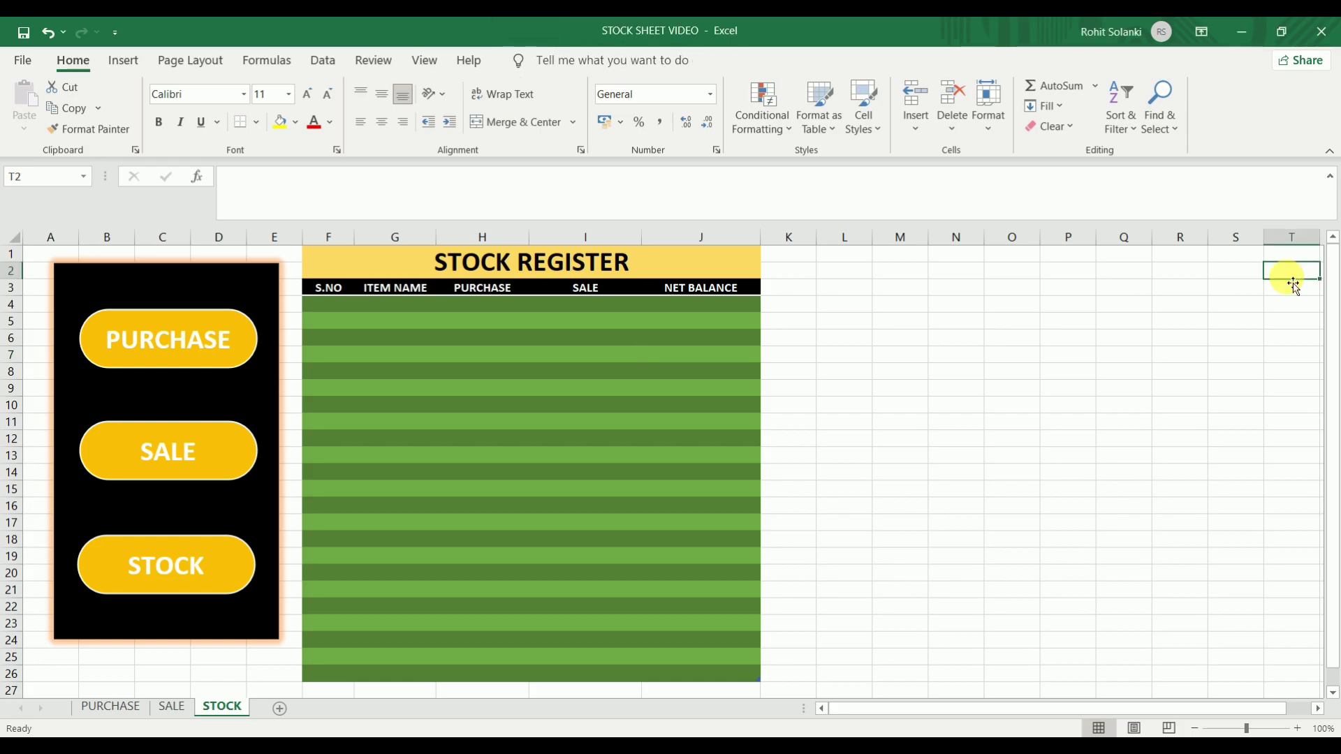
pyautogui.write('ITEM NA')
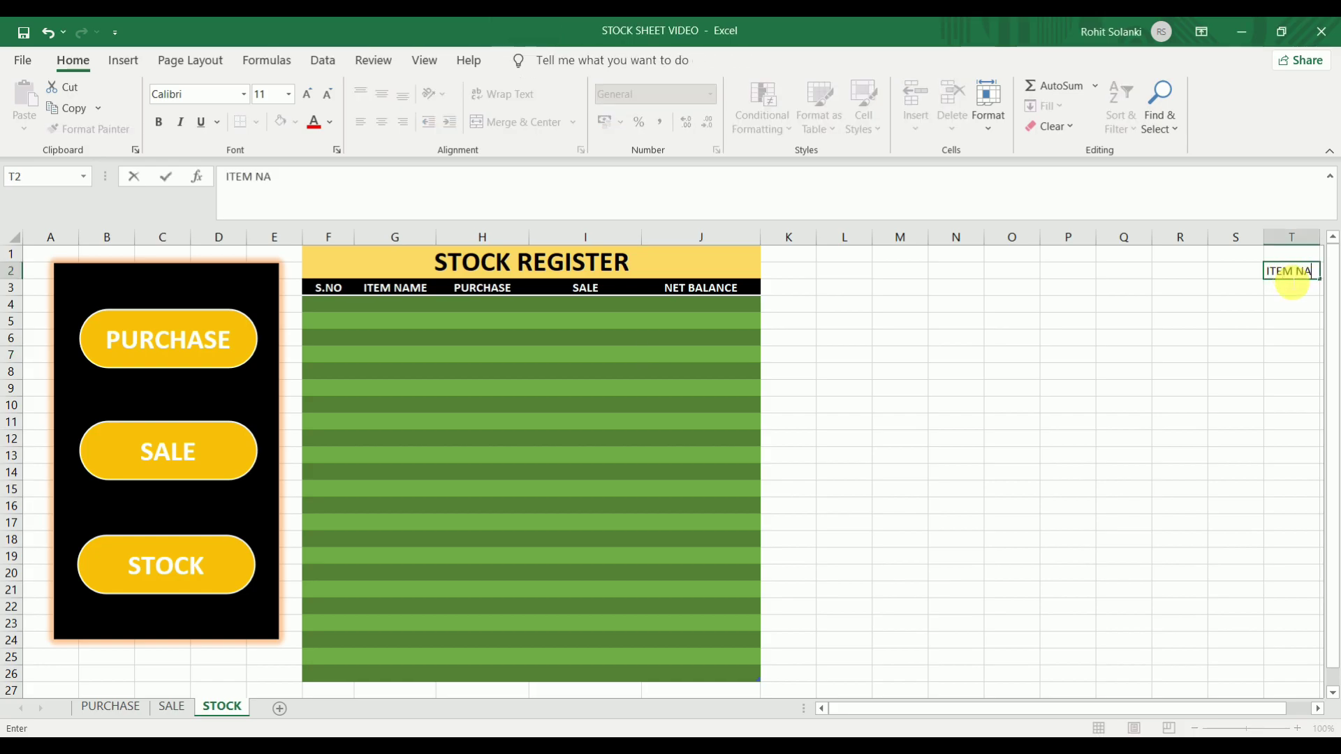
pyautogui.write('ME')
pyautogui.press('Return')
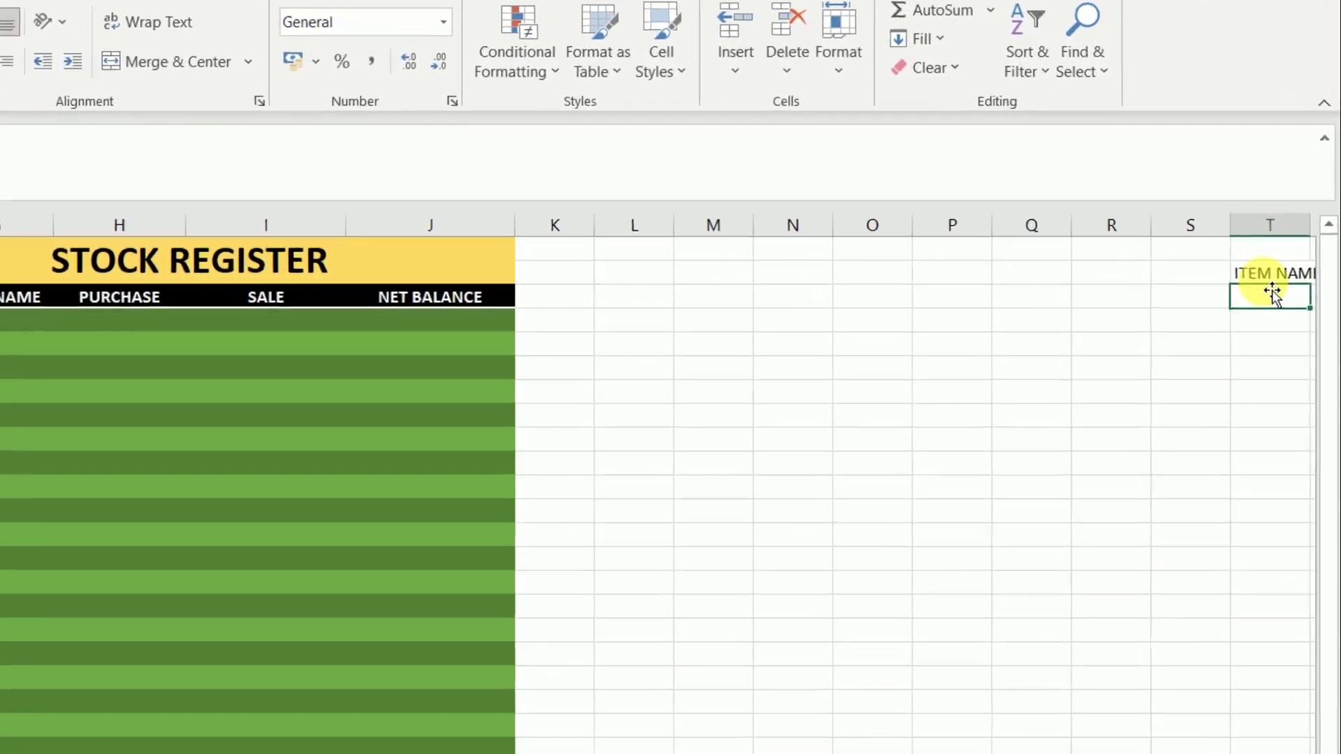
pyautogui.write('=')
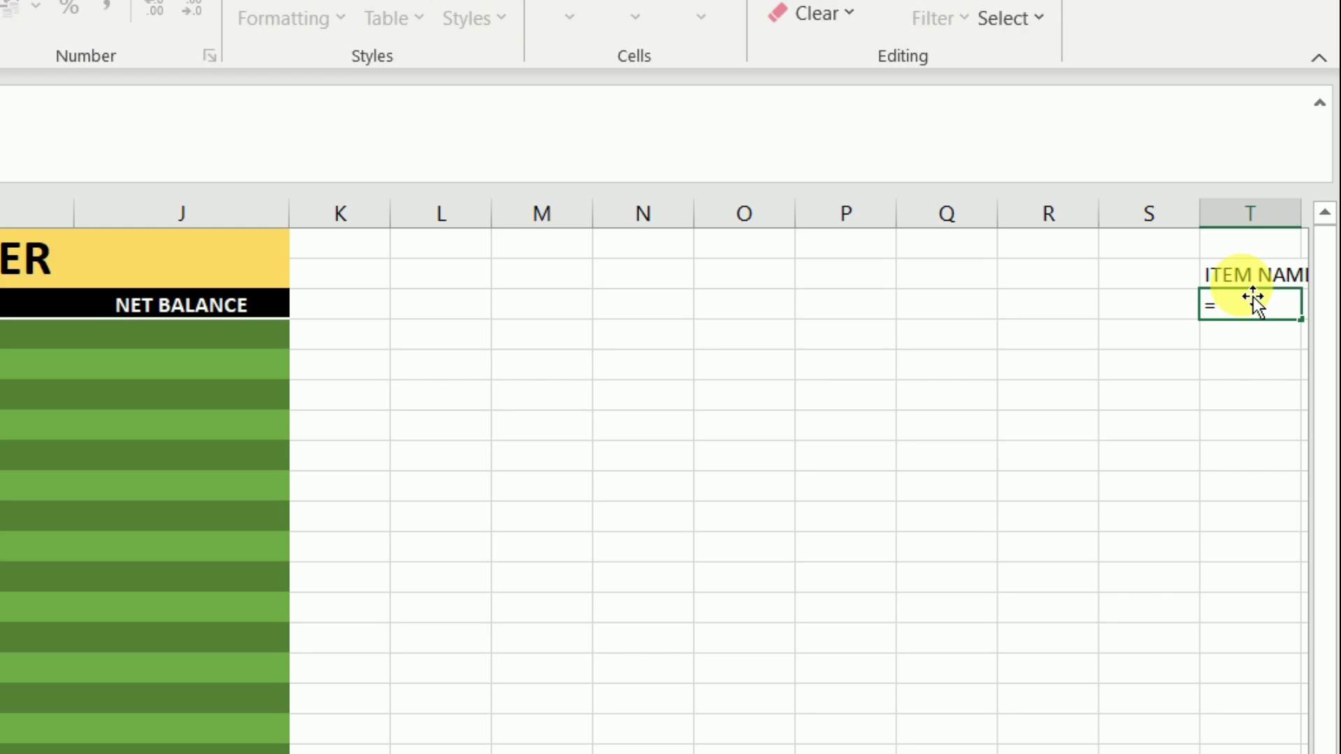
pyautogui.write('"<>')
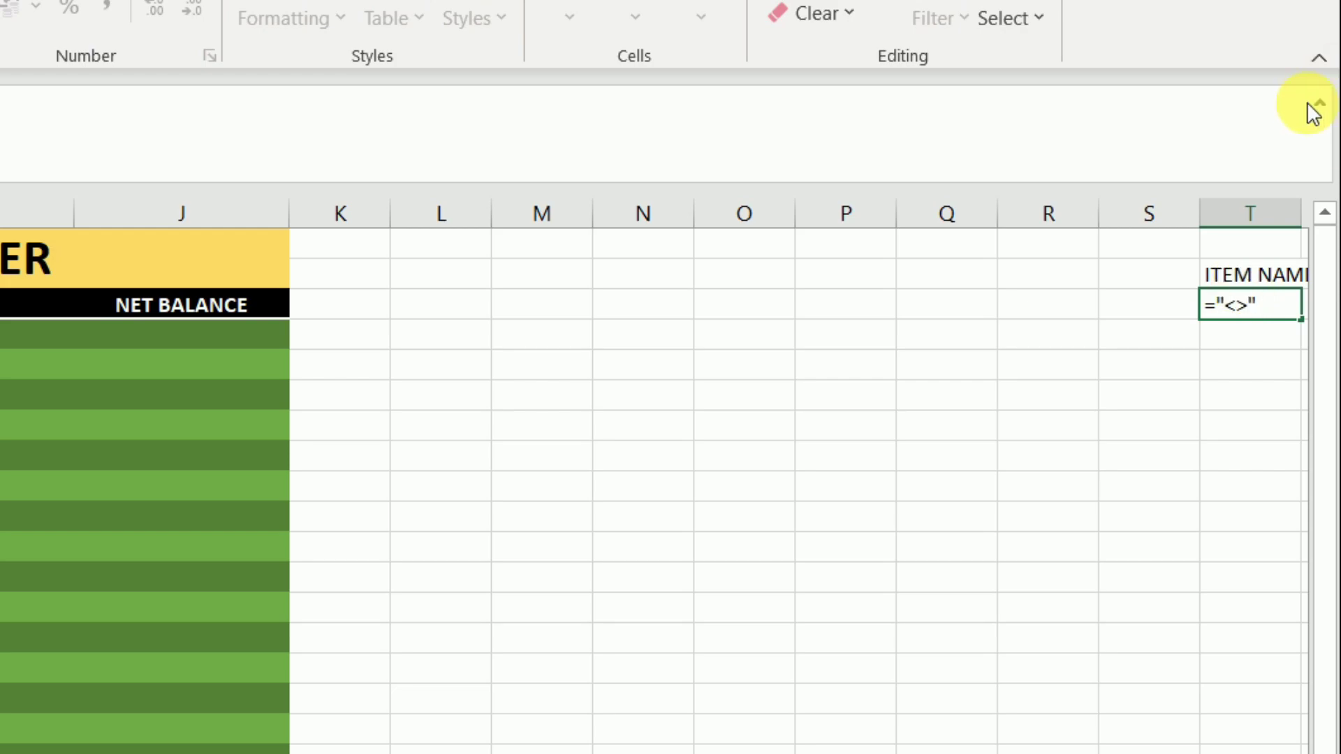
pyautogui.press('Return')
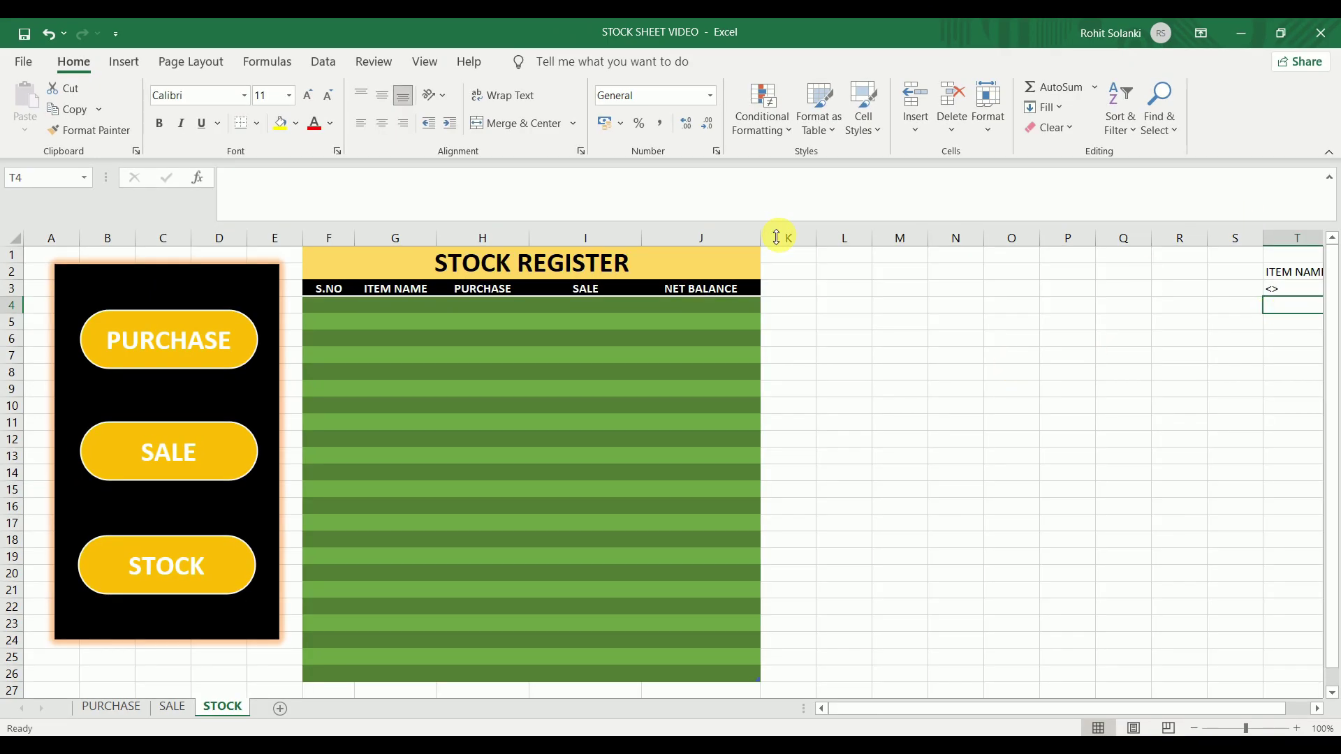
# Record a new macro named REFRESH via View > Macros, stored in This Workbook
pyautogui.click(421, 61)
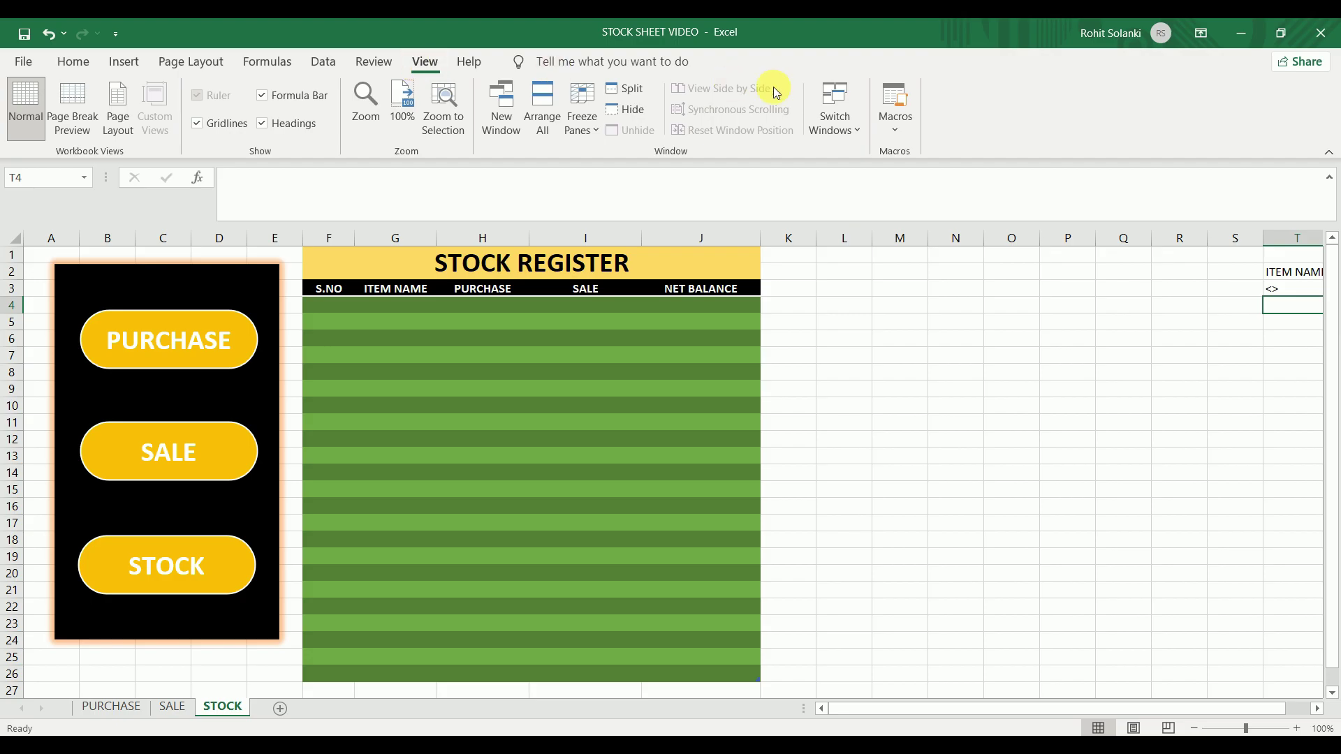
pyautogui.click(892, 132)
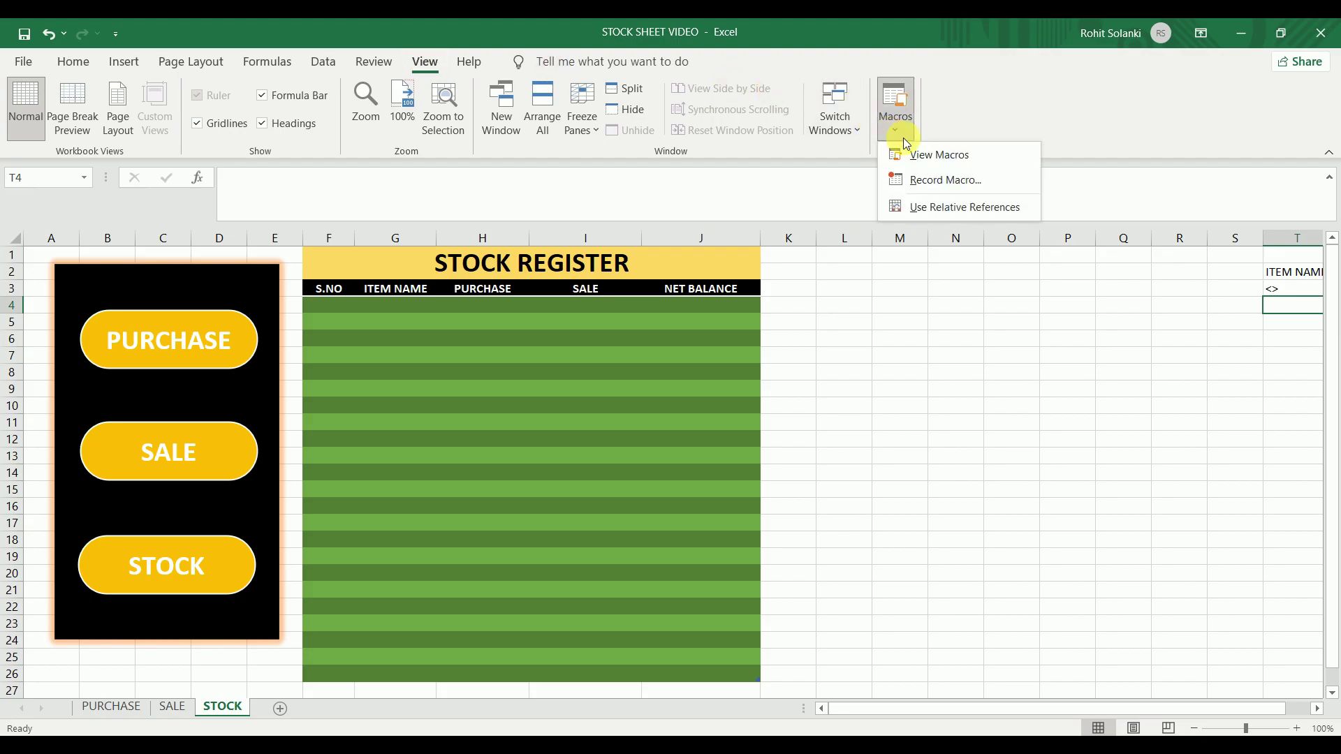
pyautogui.click(934, 180)
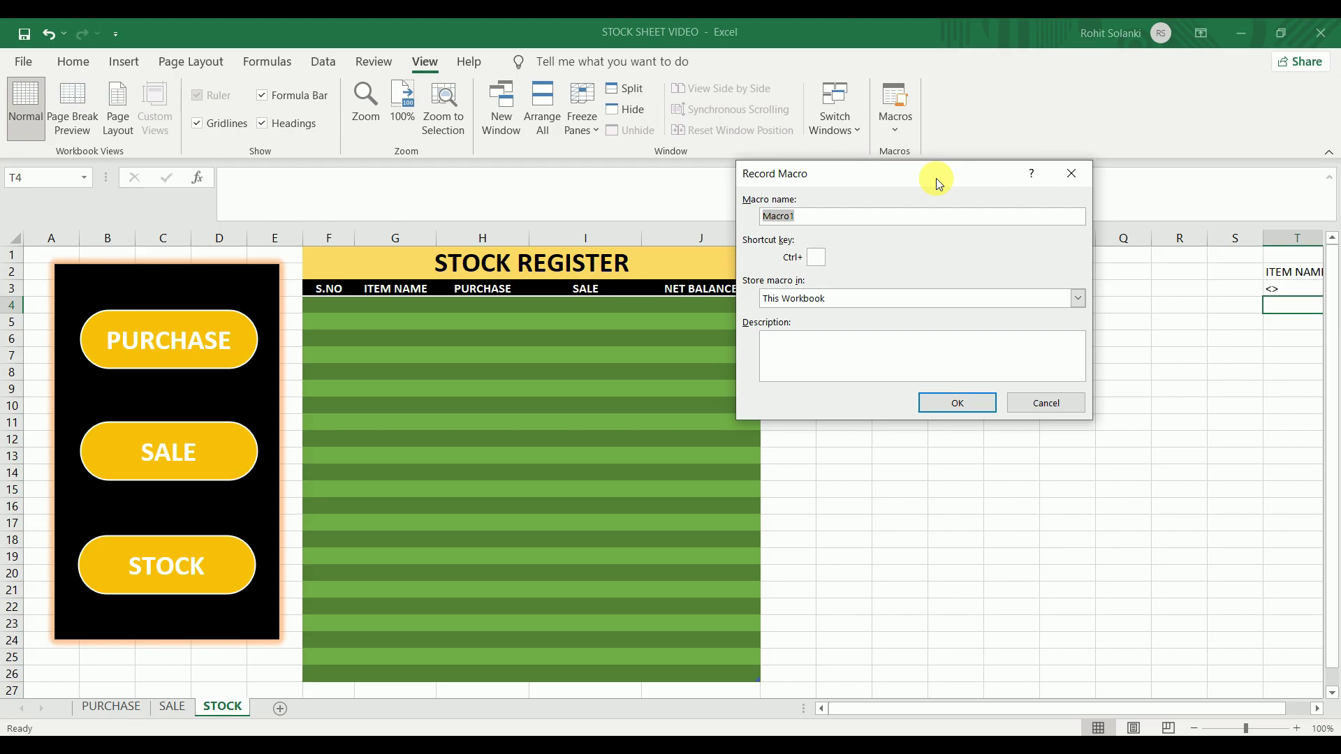
pyautogui.write('REF')
pyautogui.write('RESH')
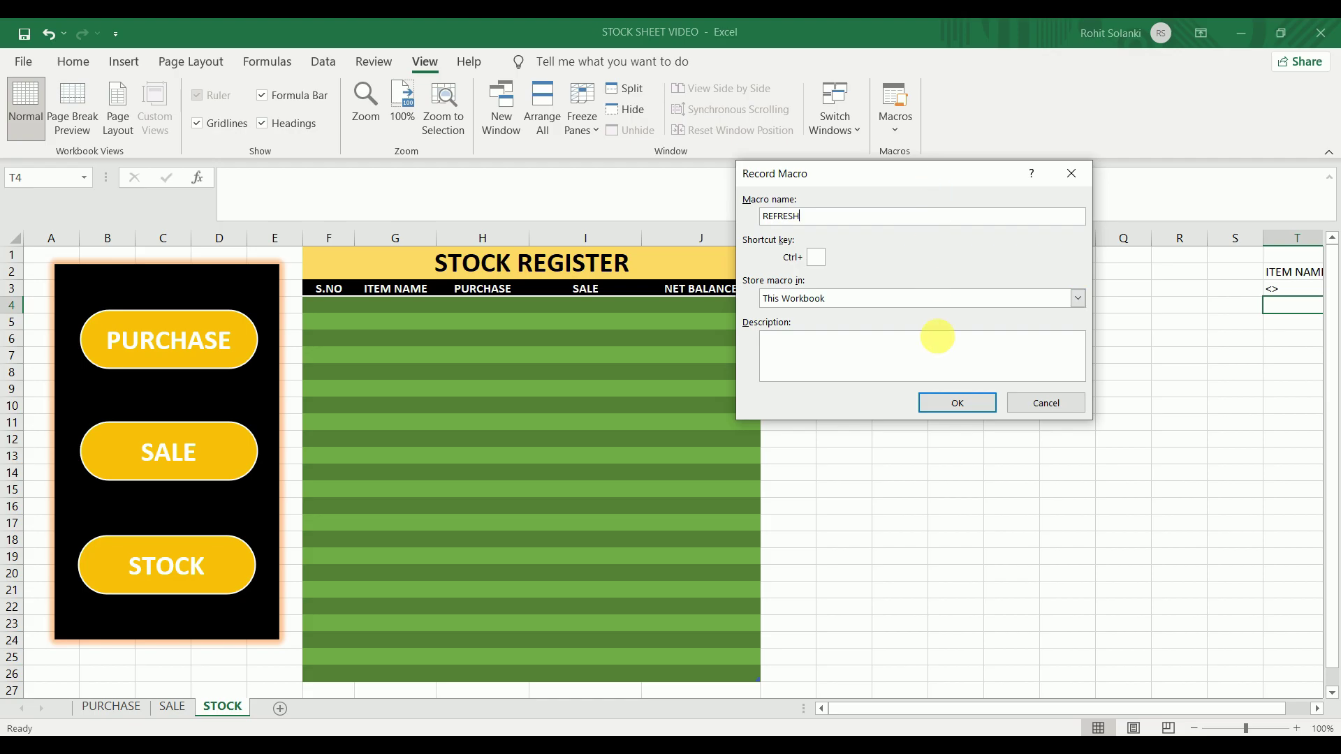
pyautogui.click(938, 403)
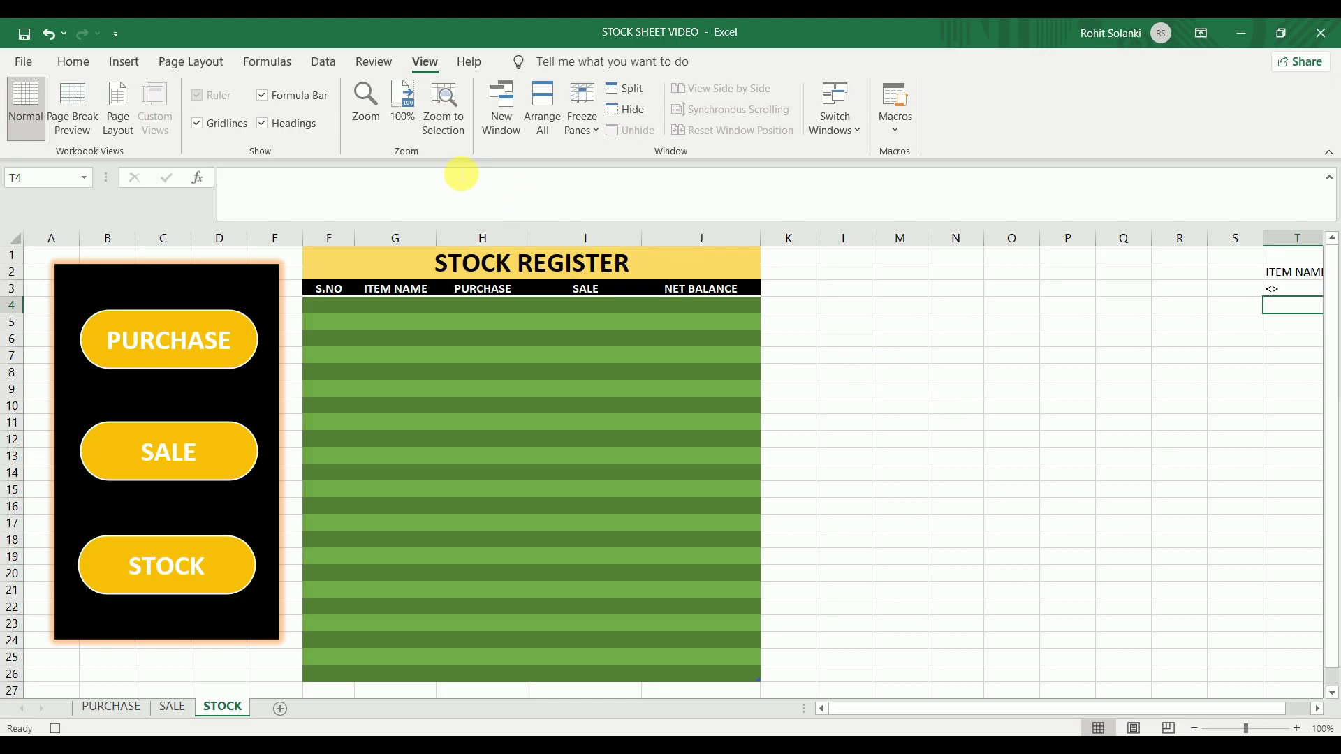
# Set up an Advanced Filter copying to another location, listing the PURCHASE sheet's ITEM NAME column
pyautogui.click(318, 61)
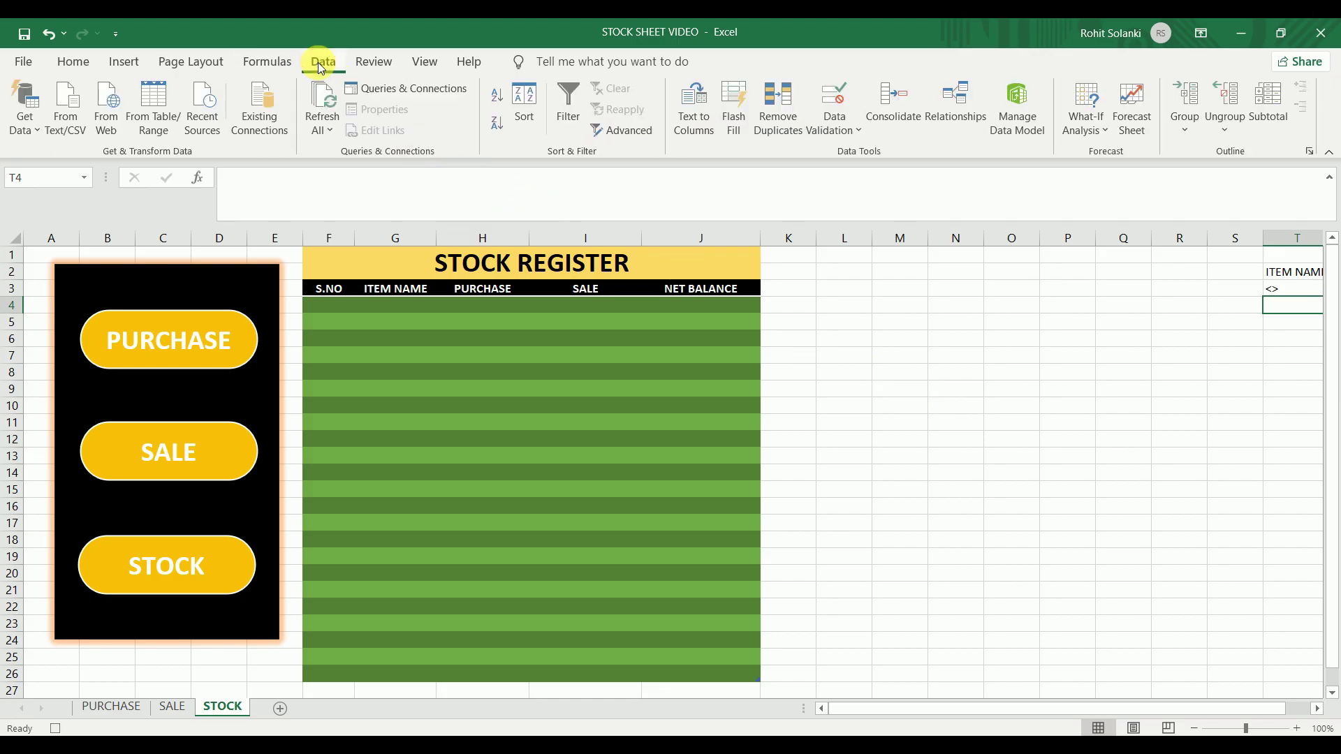
pyautogui.click(630, 137)
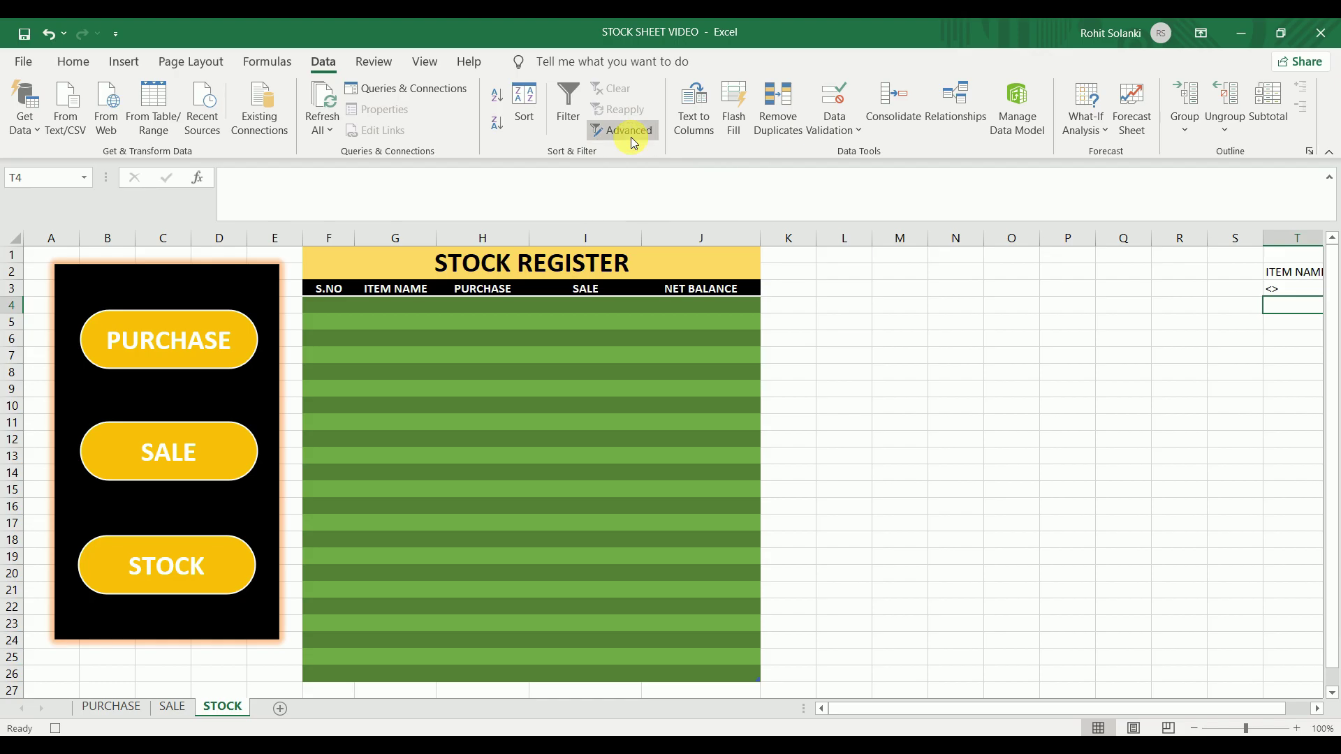
pyautogui.click(612, 458)
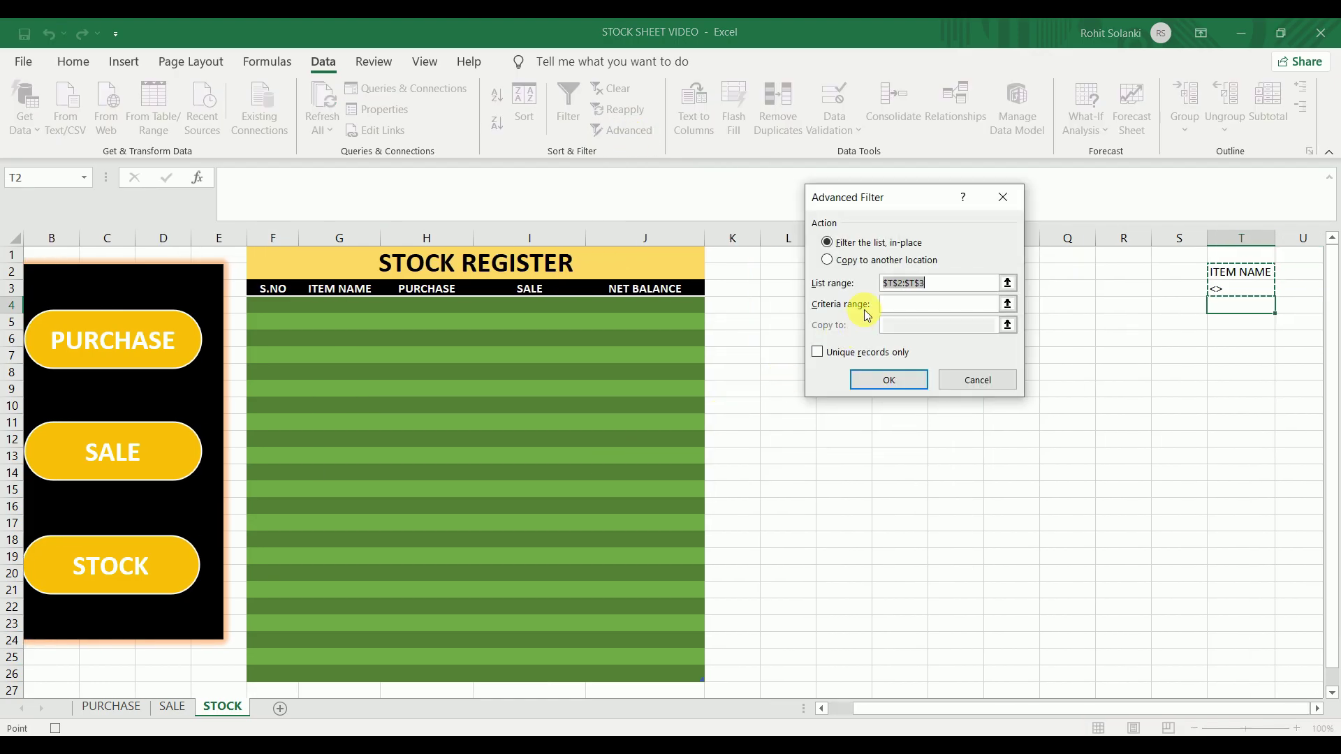
pyautogui.click(866, 262)
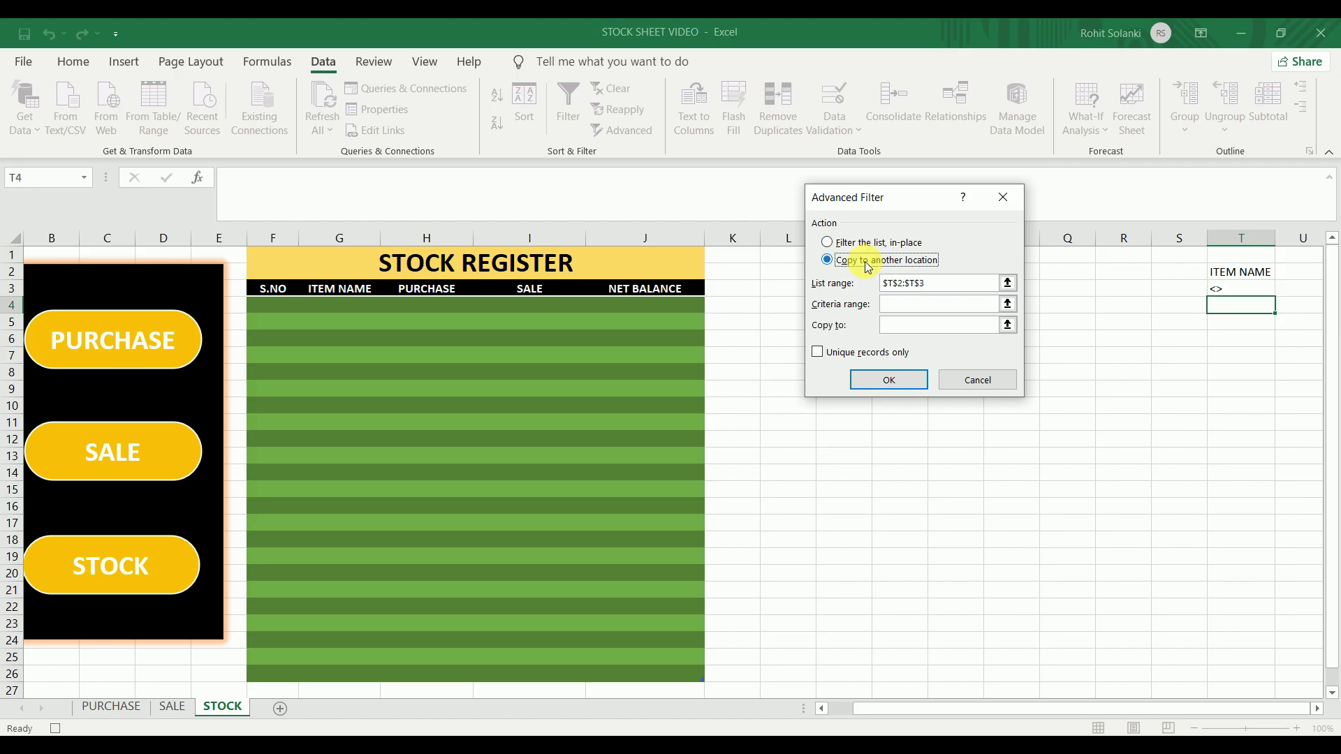
pyautogui.click(939, 286)
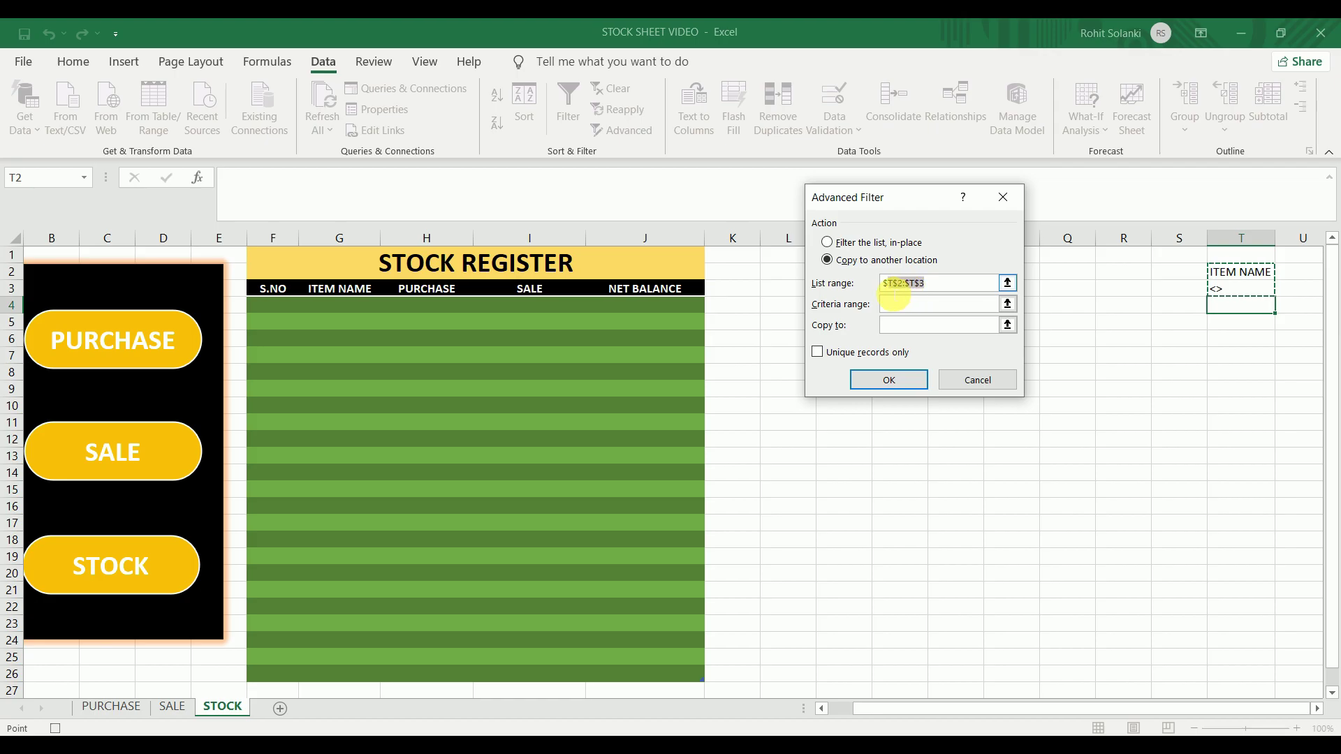
pyautogui.moveTo(924, 283); pyautogui.dragTo(882, 283)
pyautogui.press('BackSpace')
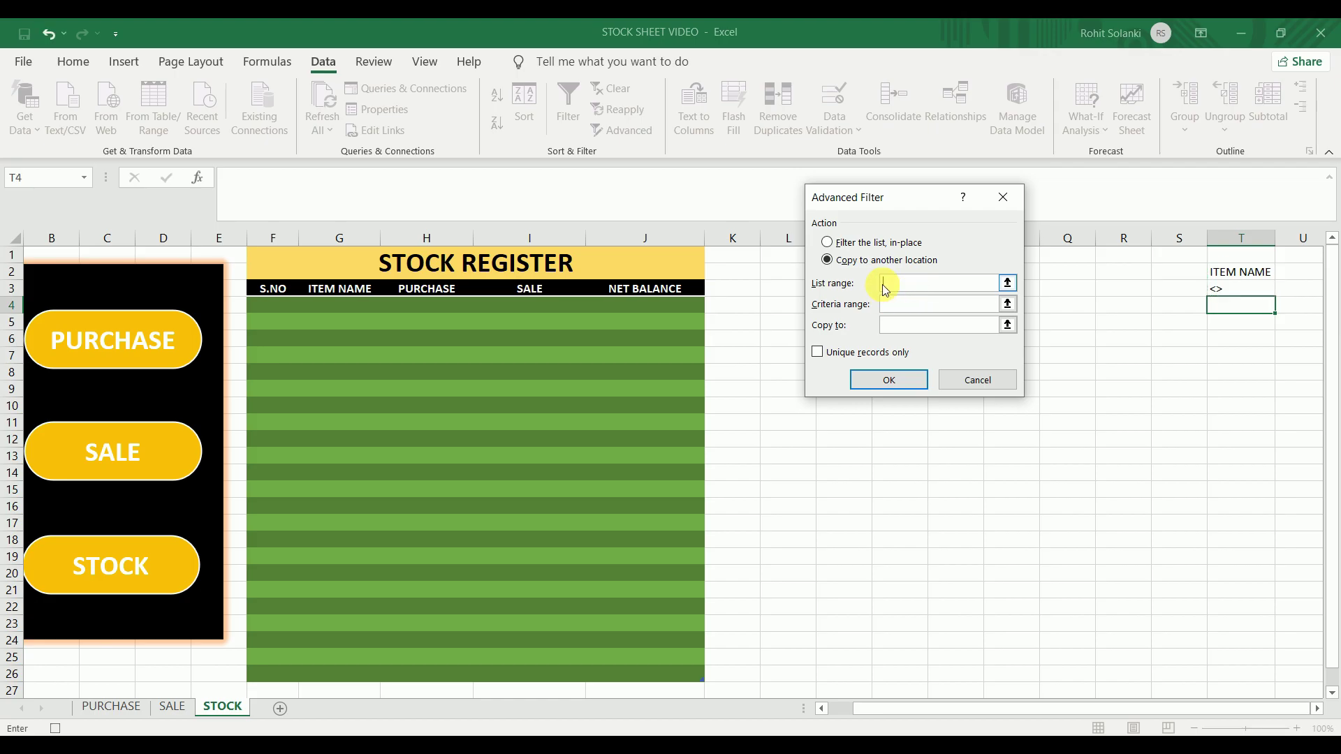
pyautogui.click(139, 707)
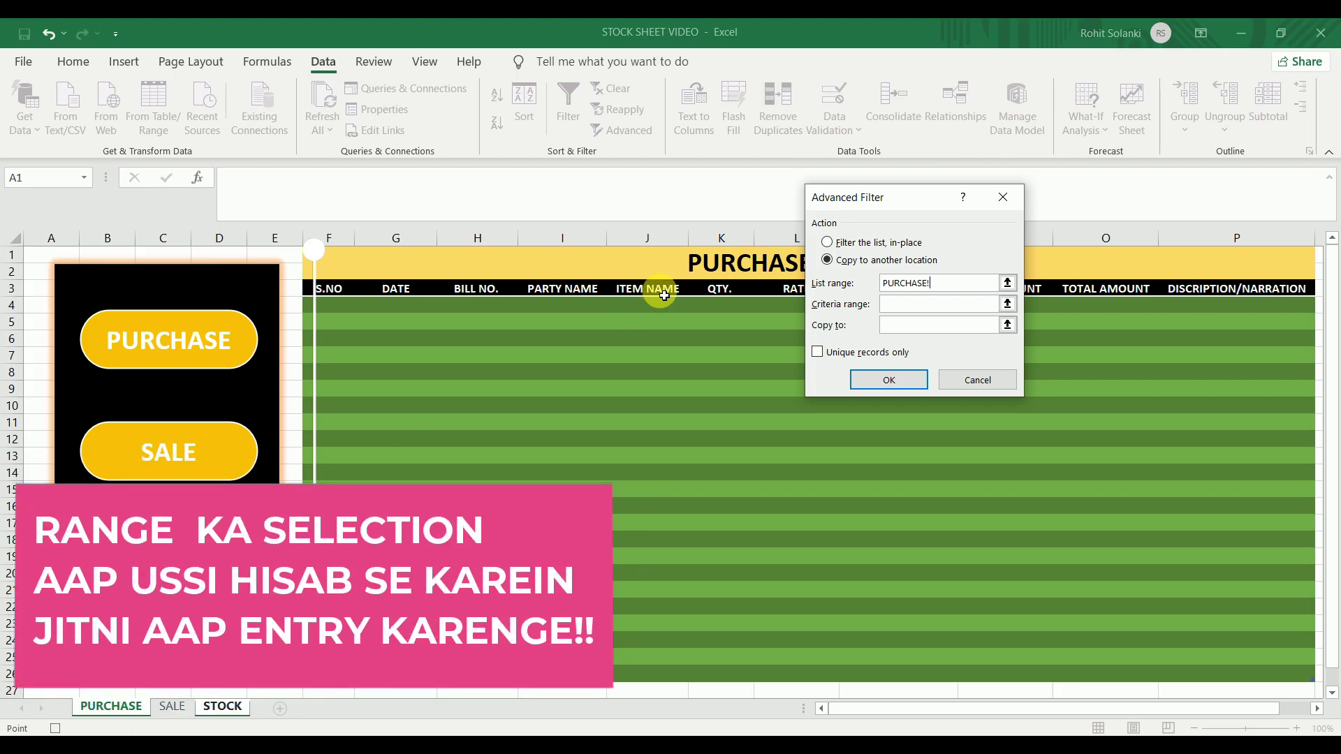
pyautogui.moveTo(650, 297); pyautogui.dragTo(660, 557)
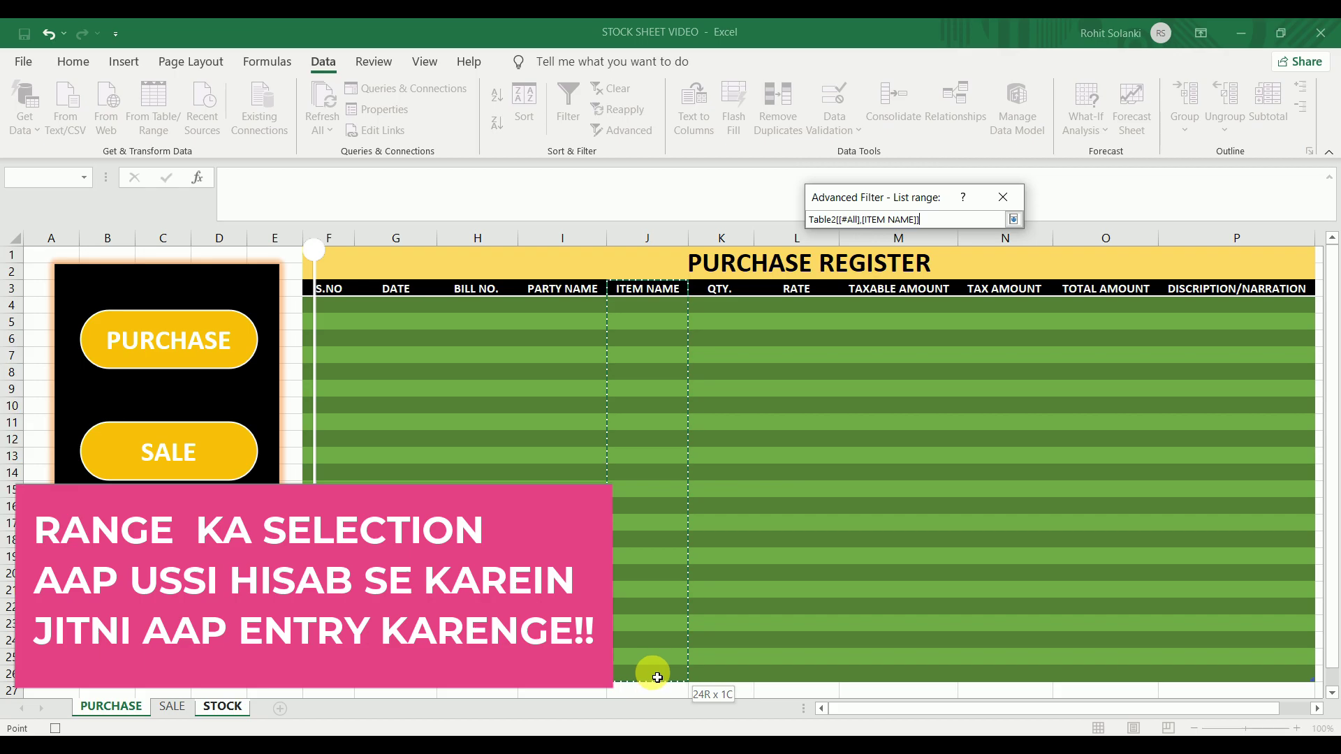
pyautogui.moveTo(660, 557); pyautogui.dragTo(657, 678)
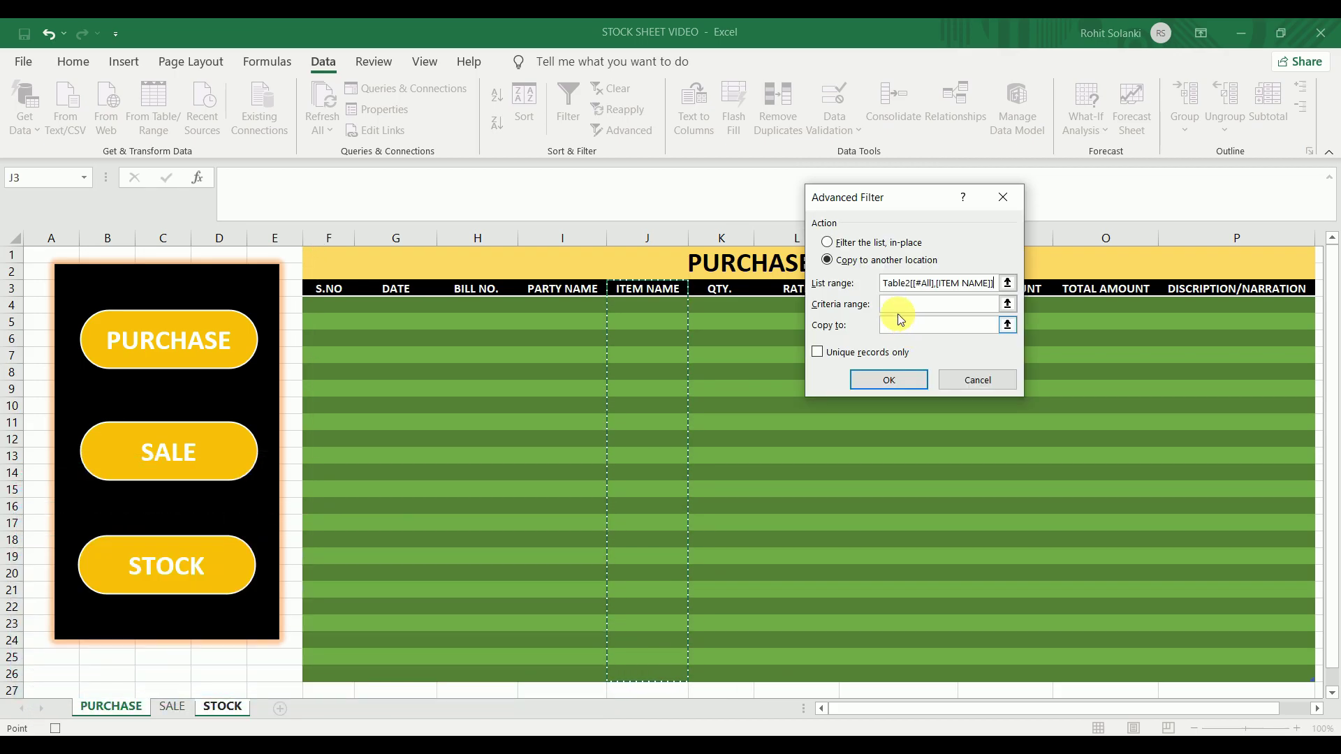
# Use criteria T2:T3, copy unique records to the STOCK ITEM NAME header, run it, and stop recording
pyautogui.click(900, 305)
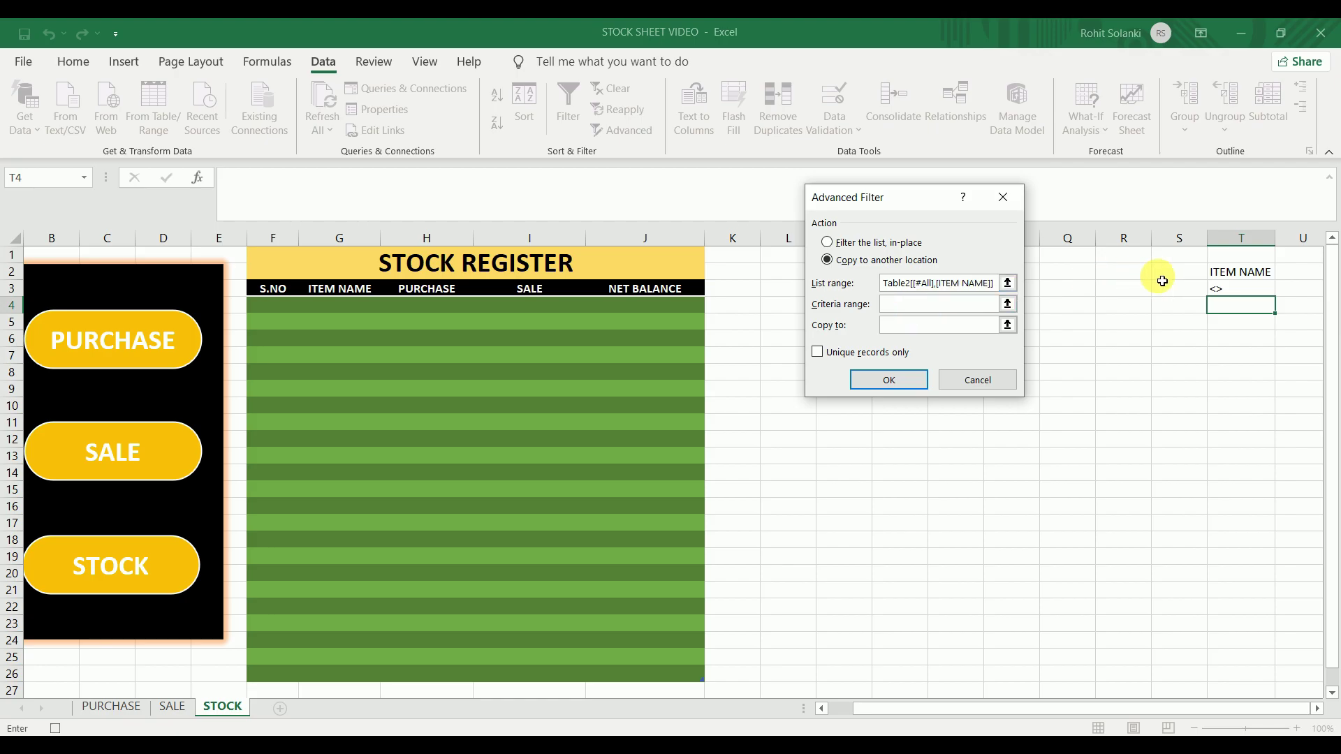
pyautogui.moveTo(1222, 280); pyautogui.dragTo(1227, 293)
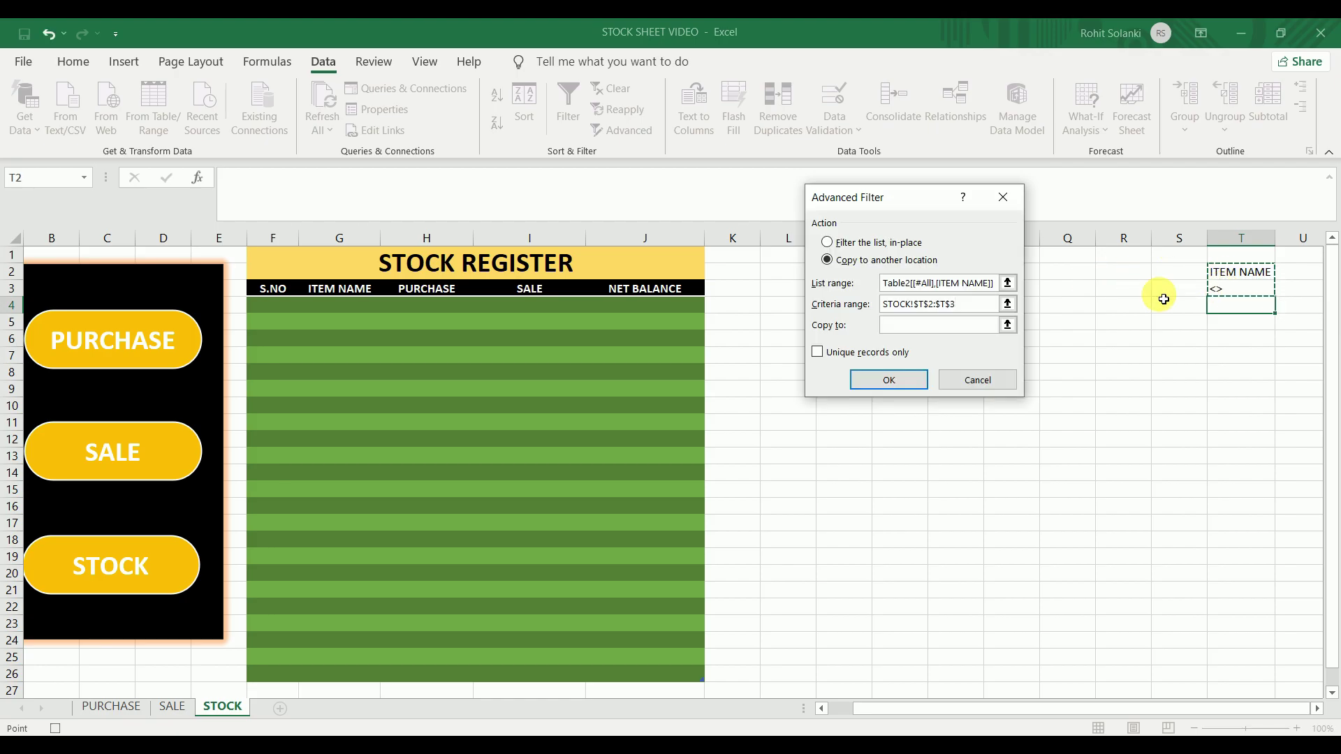
pyautogui.click(958, 328)
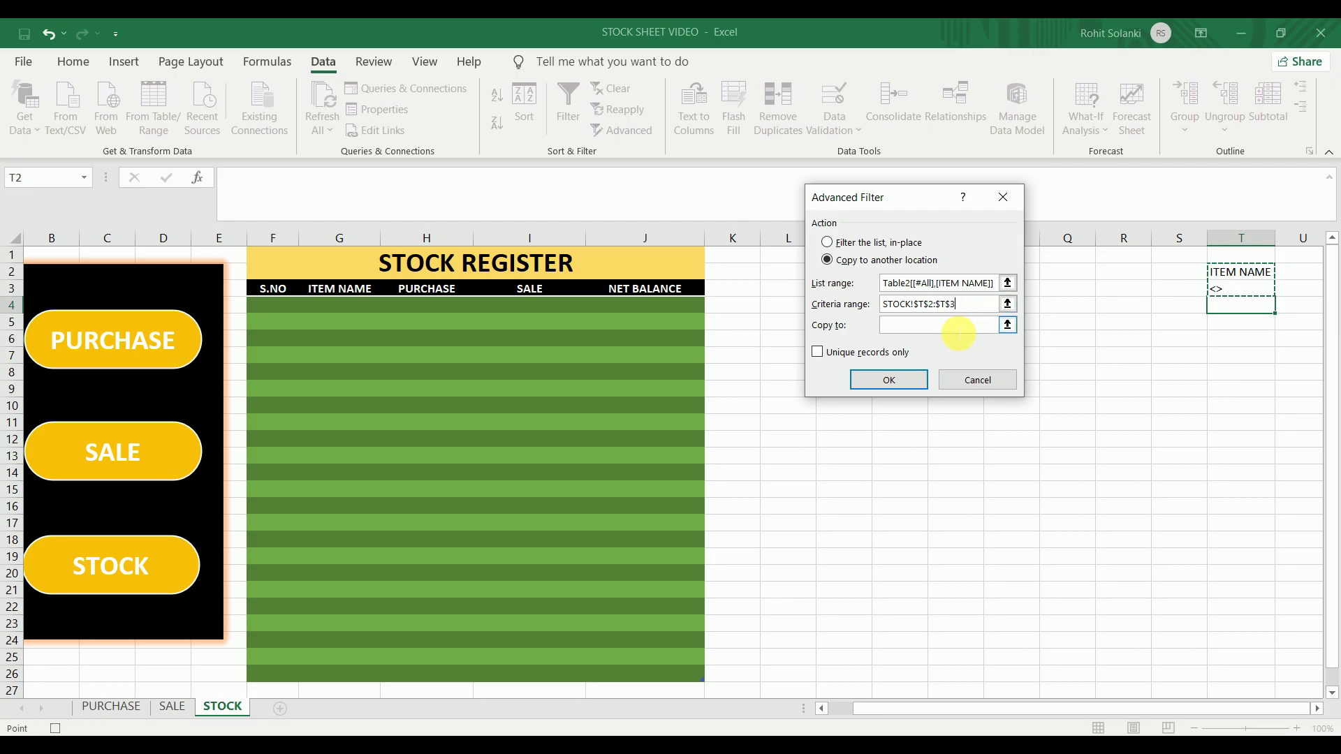
pyautogui.click(958, 328)
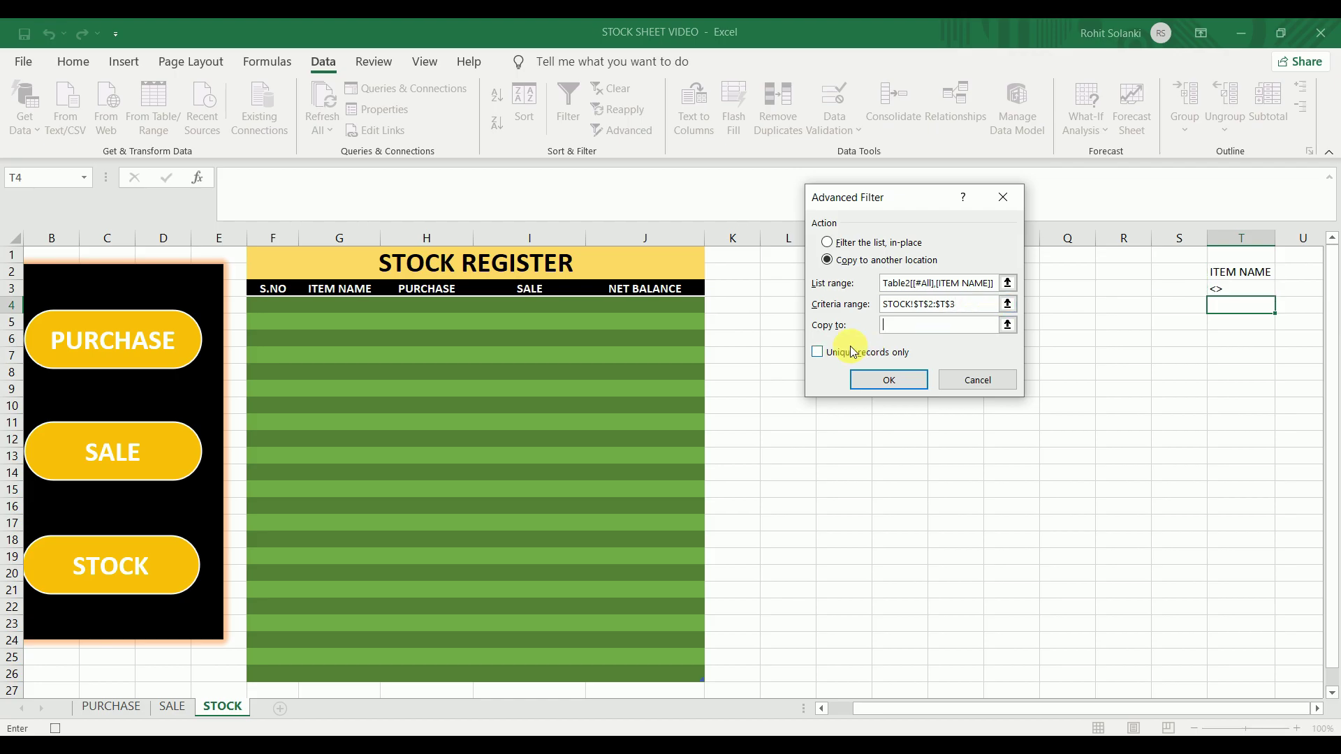
pyautogui.click(350, 291)
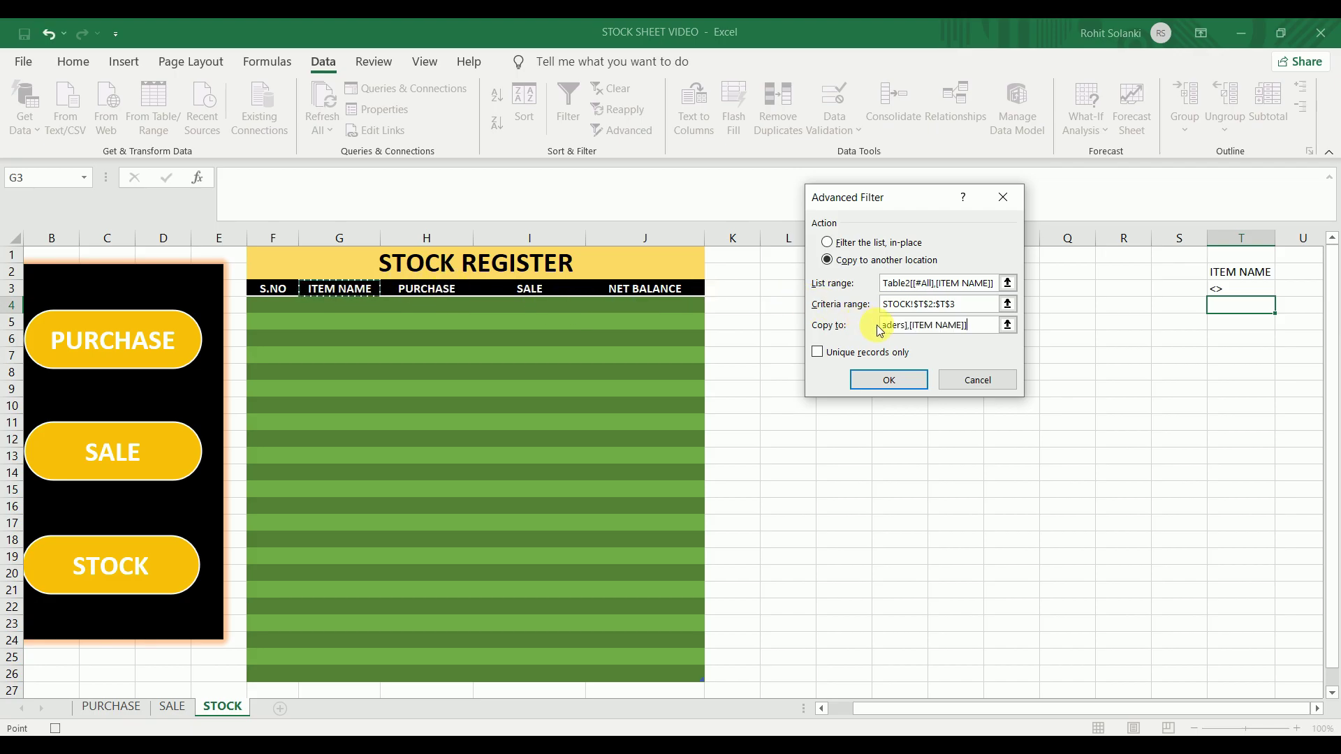
pyautogui.click(817, 354)
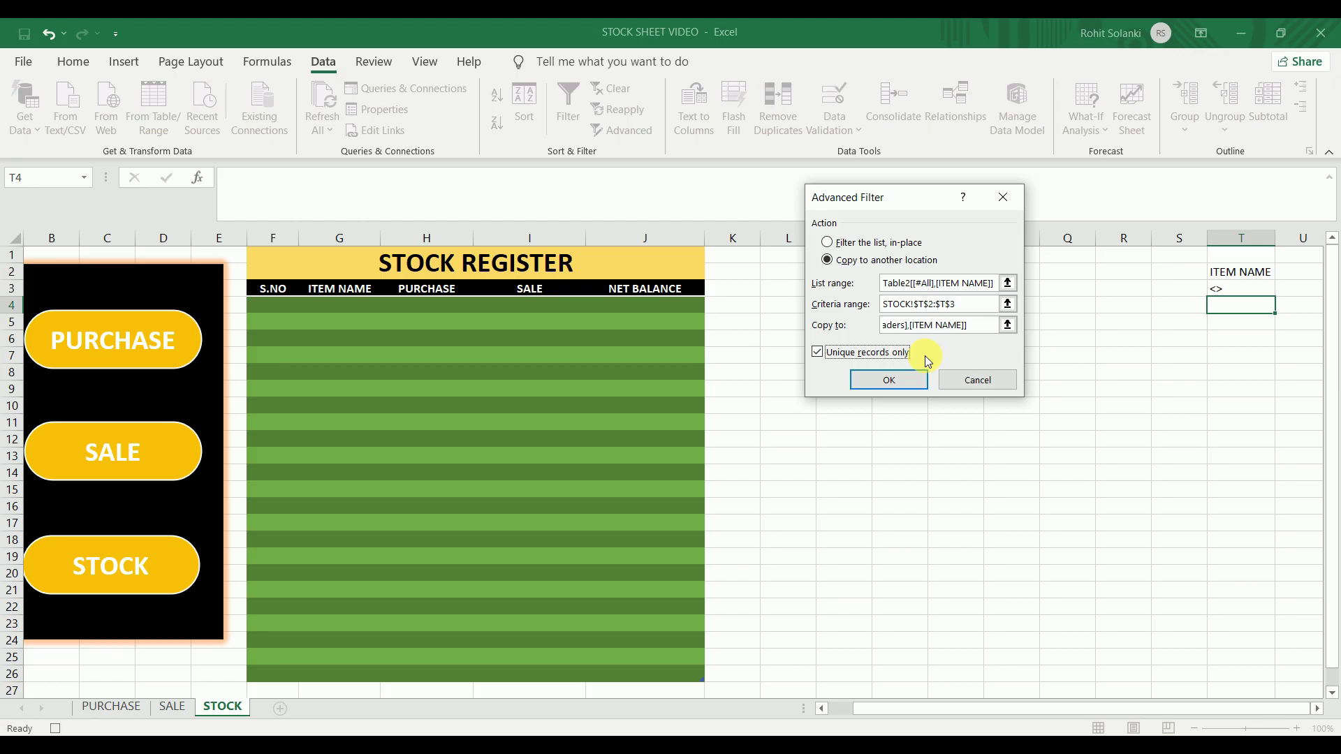
pyautogui.click(894, 380)
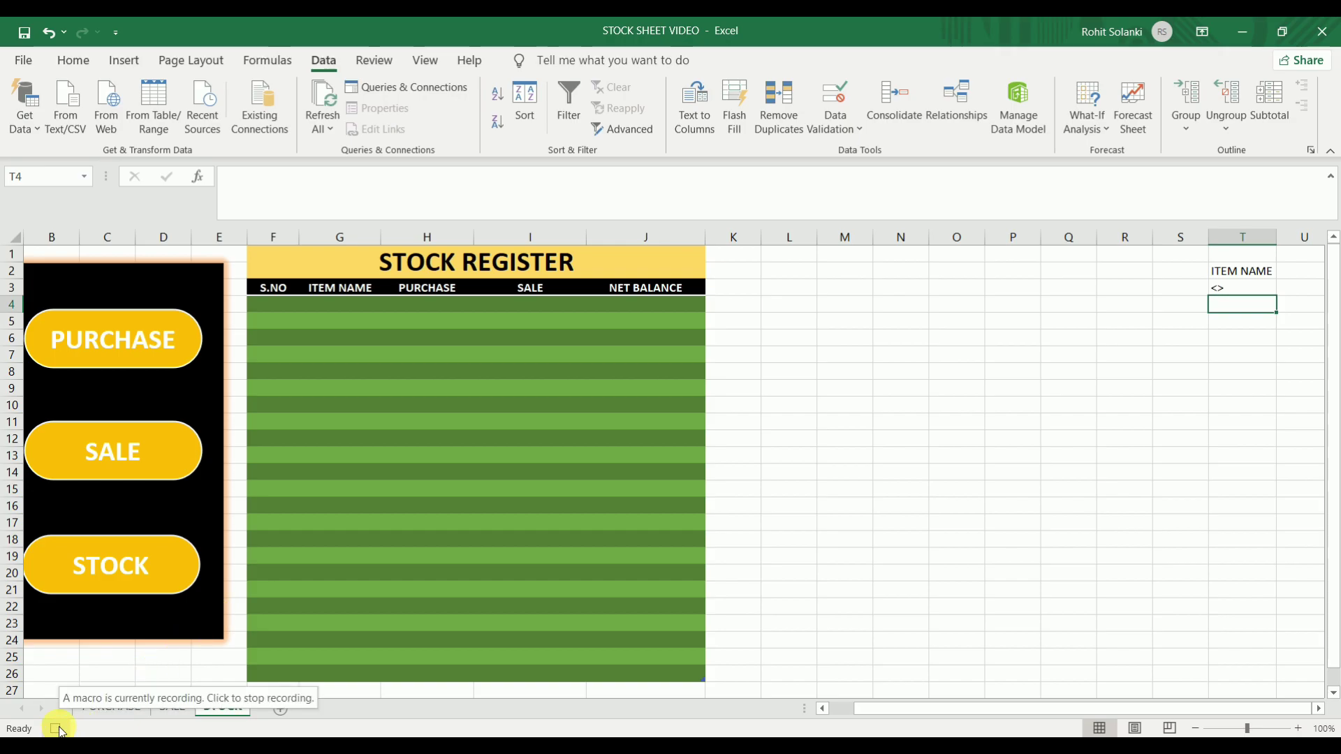
pyautogui.click(55, 728)
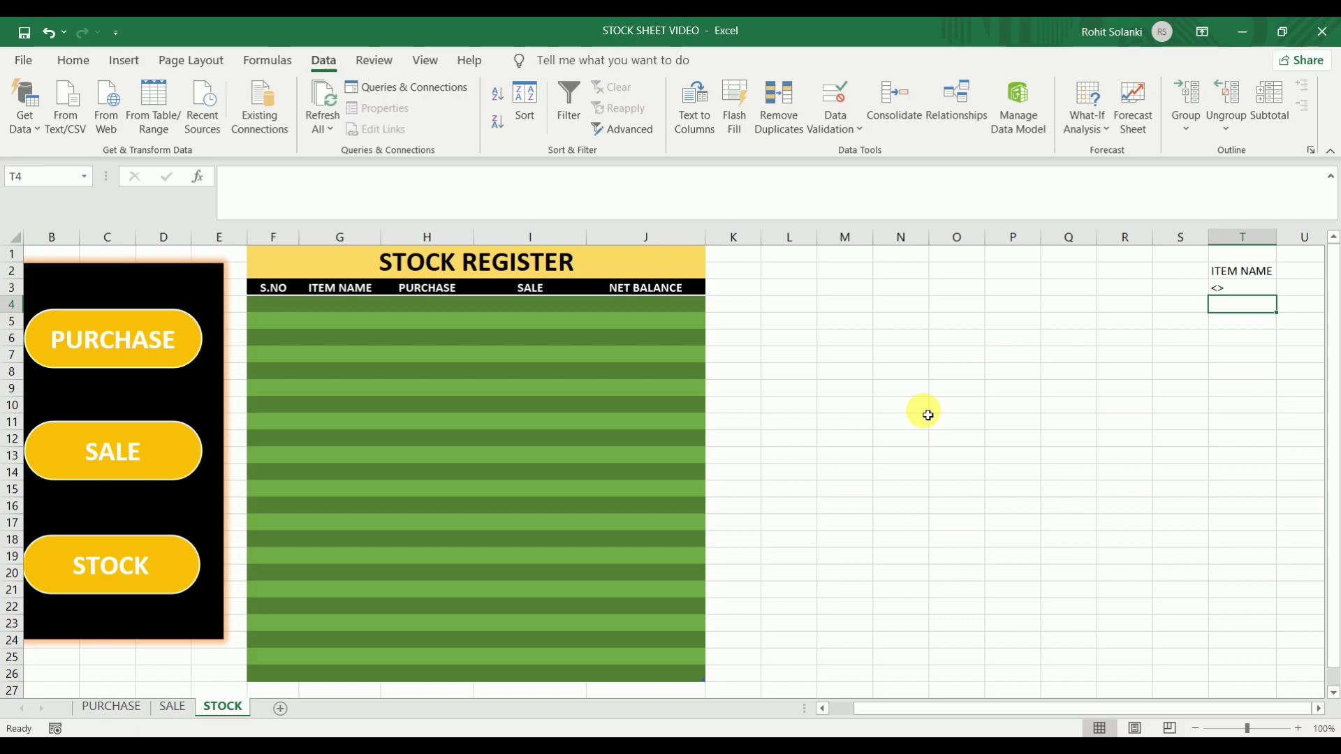
# Draw an orange-styled hexagon beside the register labelled REFRESH
pyautogui.hscroll(-1, 927, 414)
pyautogui.click(926, 412)
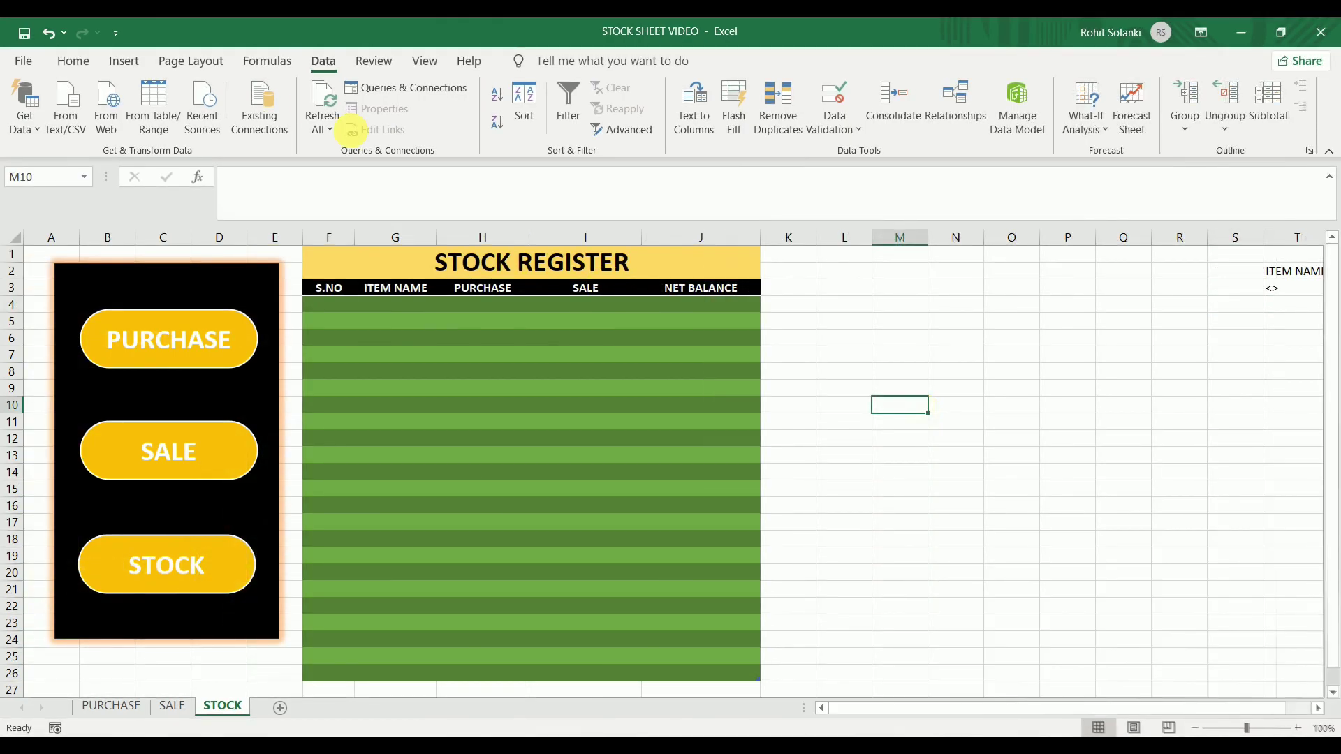
pyautogui.click(126, 64)
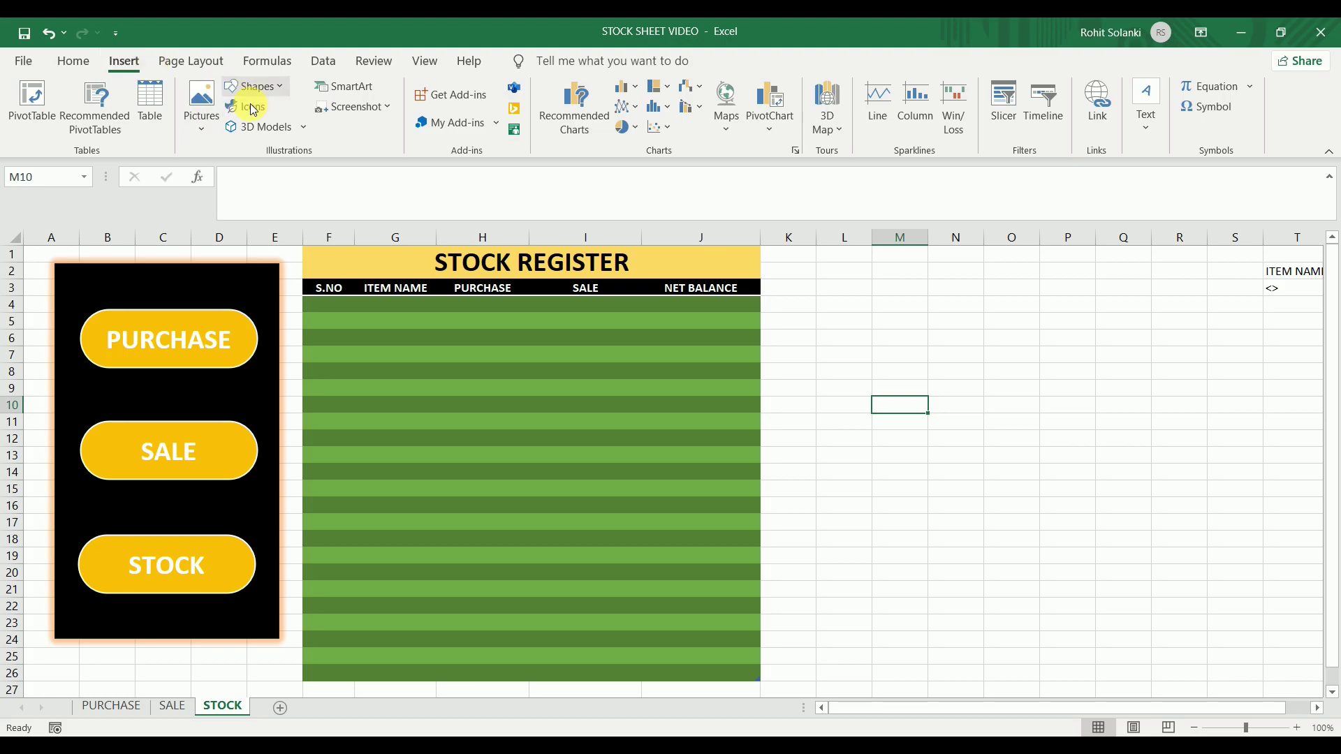
pyautogui.click(267, 87)
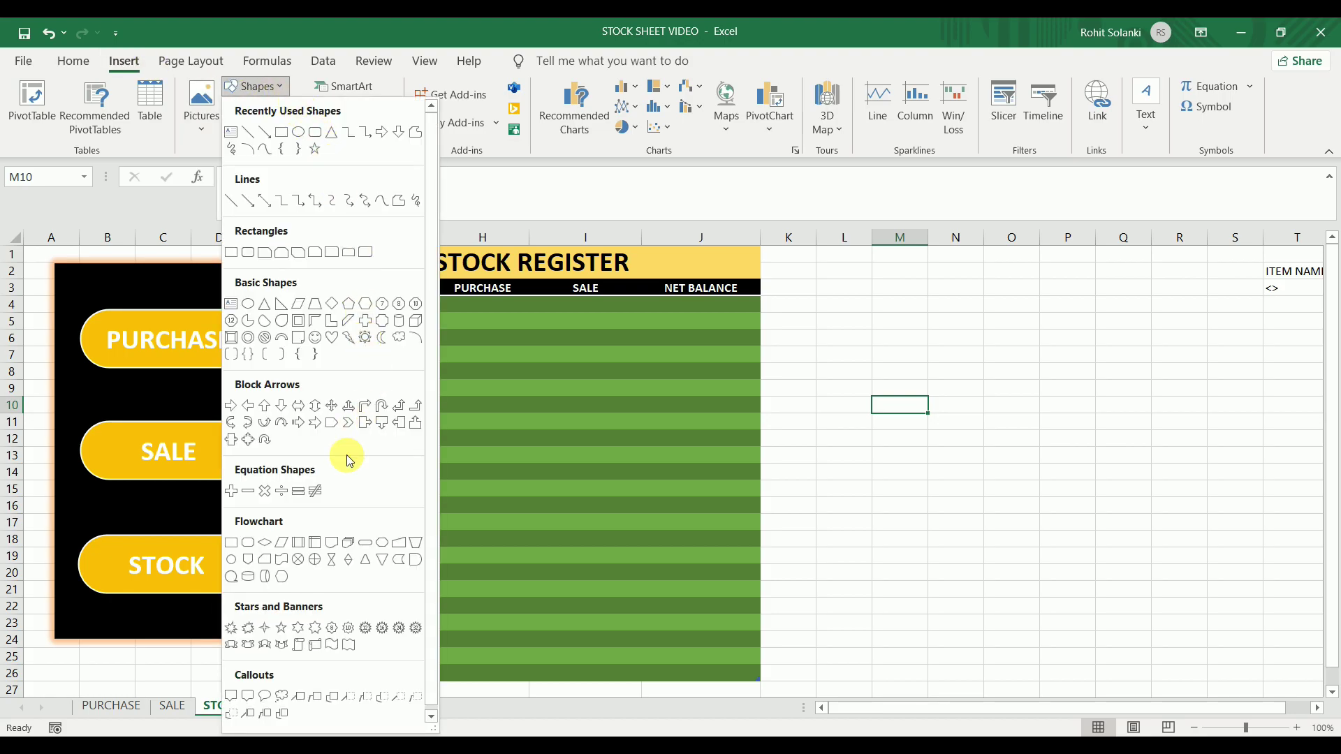
pyautogui.click(348, 542)
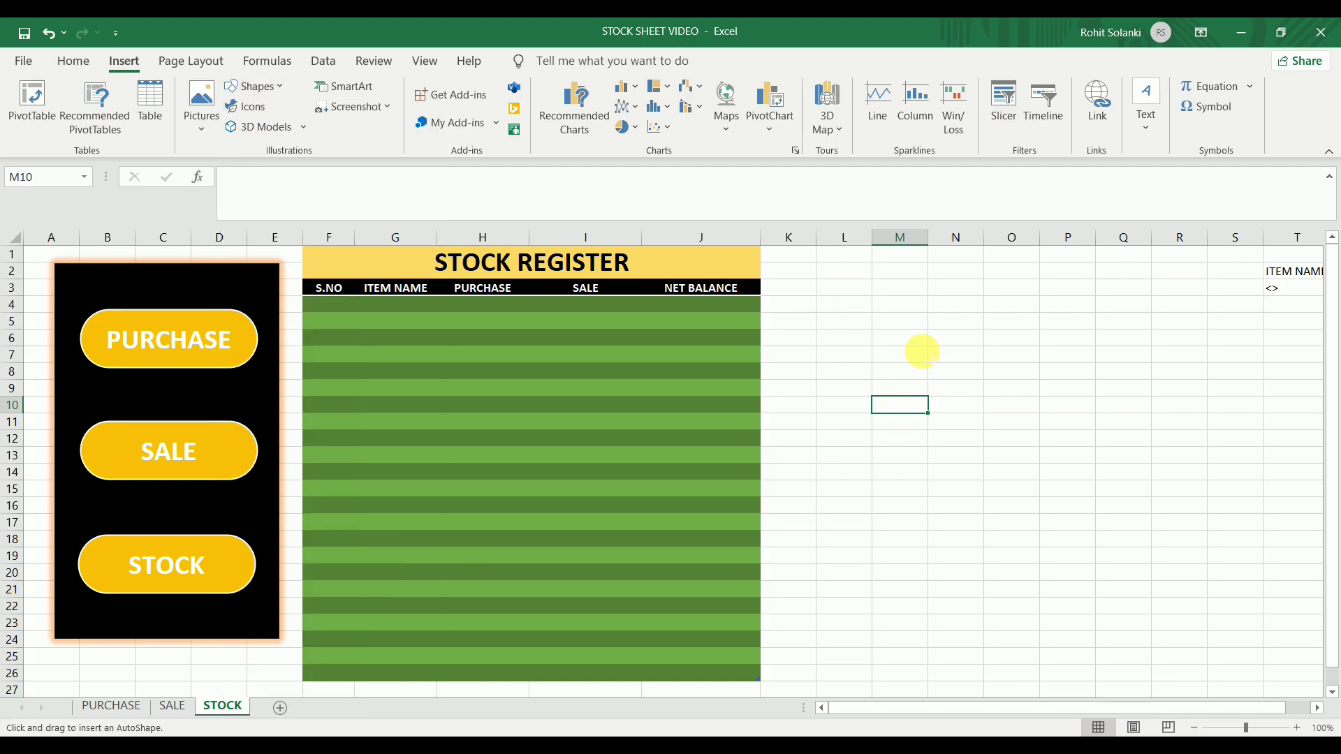
pyautogui.moveTo(853, 298); pyautogui.dragTo(1071, 412)
pyautogui.click(569, 132)
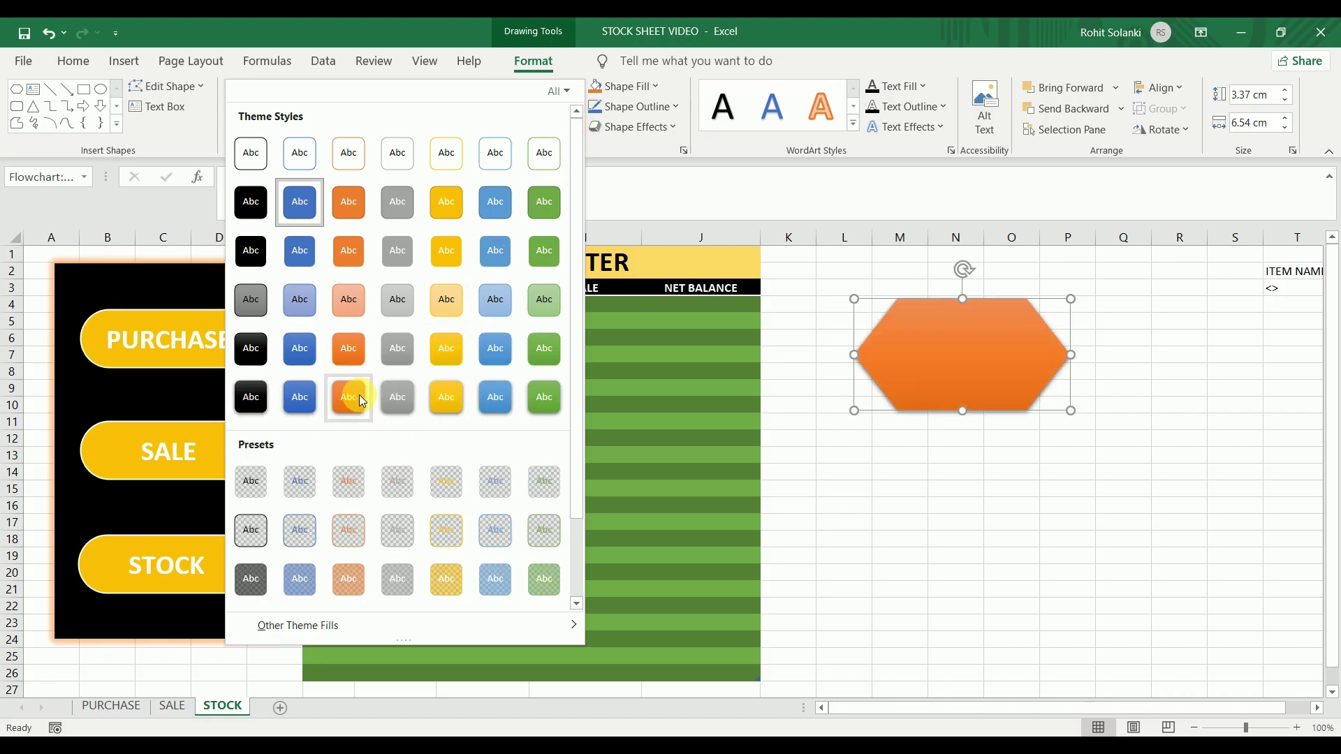
pyautogui.click(362, 400)
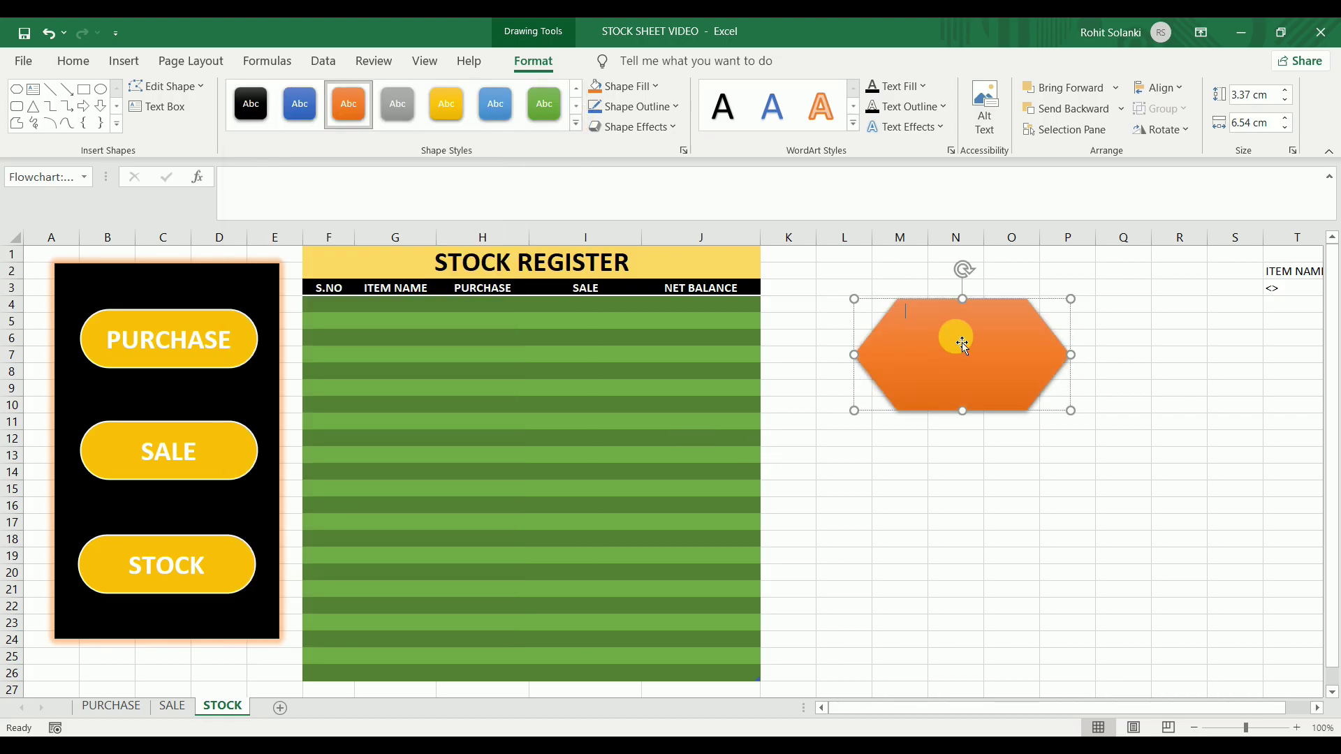
pyautogui.write('REFRESH')
# Enlarge the REFRESH label and centre it vertically and horizontally in the hexagon
pyautogui.hotkey('ctrl', 'a')
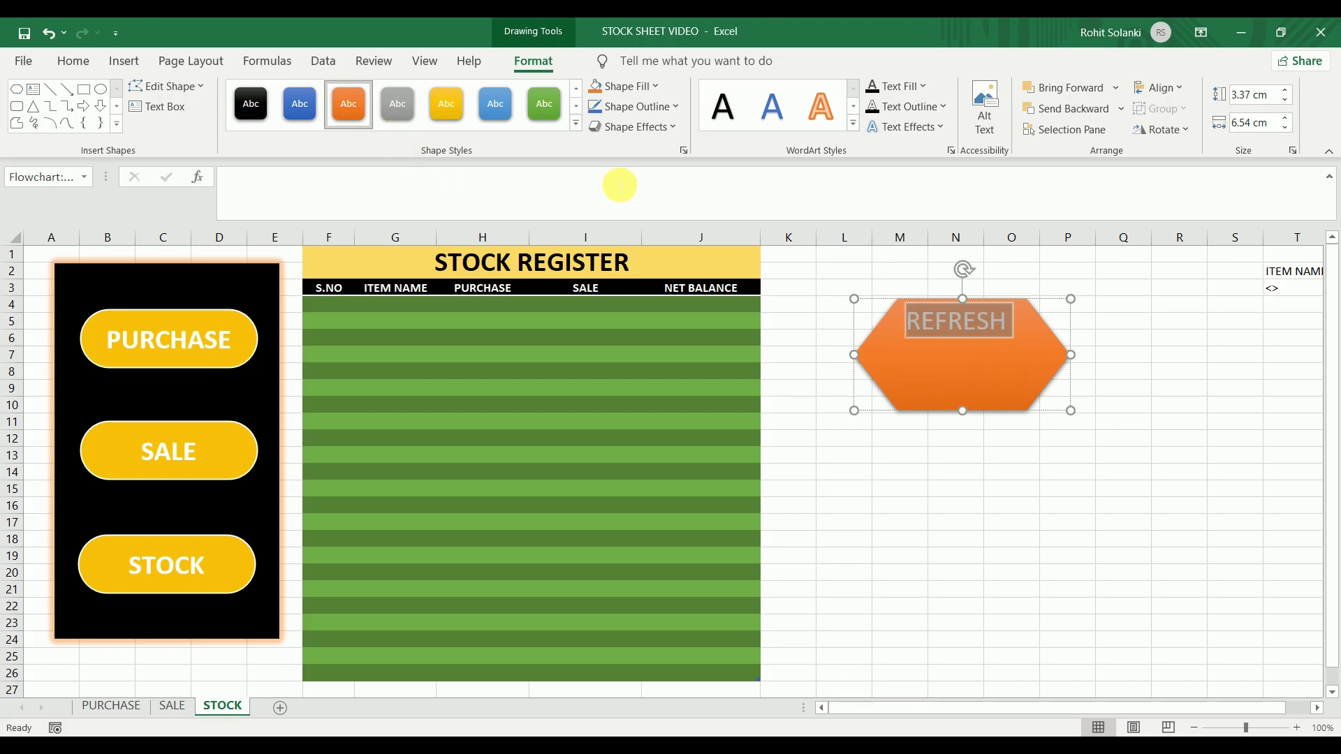
pyautogui.click(73, 61)
pyautogui.click(403, 95)
pyautogui.click(382, 94)
pyautogui.click(382, 122)
pyautogui.click(981, 486)
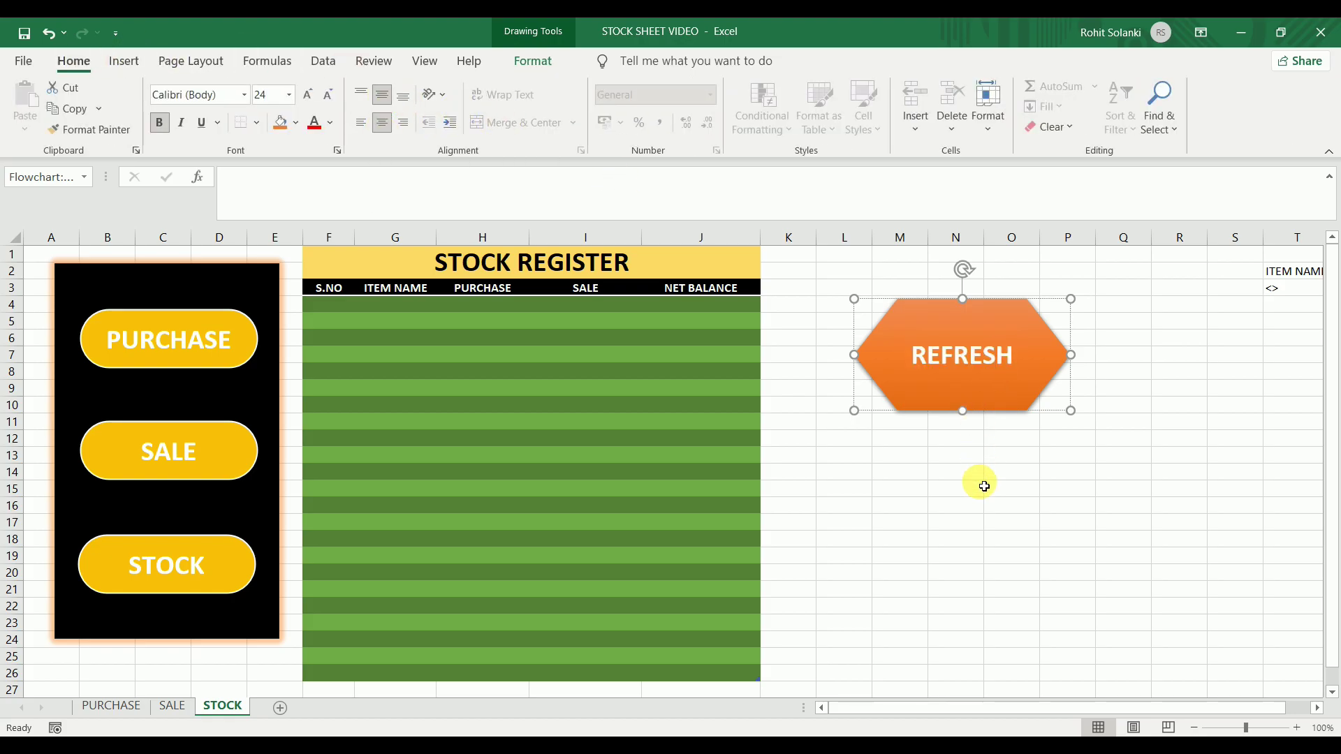
# Assign the REFRESH macro to the hexagon shape
pyautogui.rightClick(987, 386)
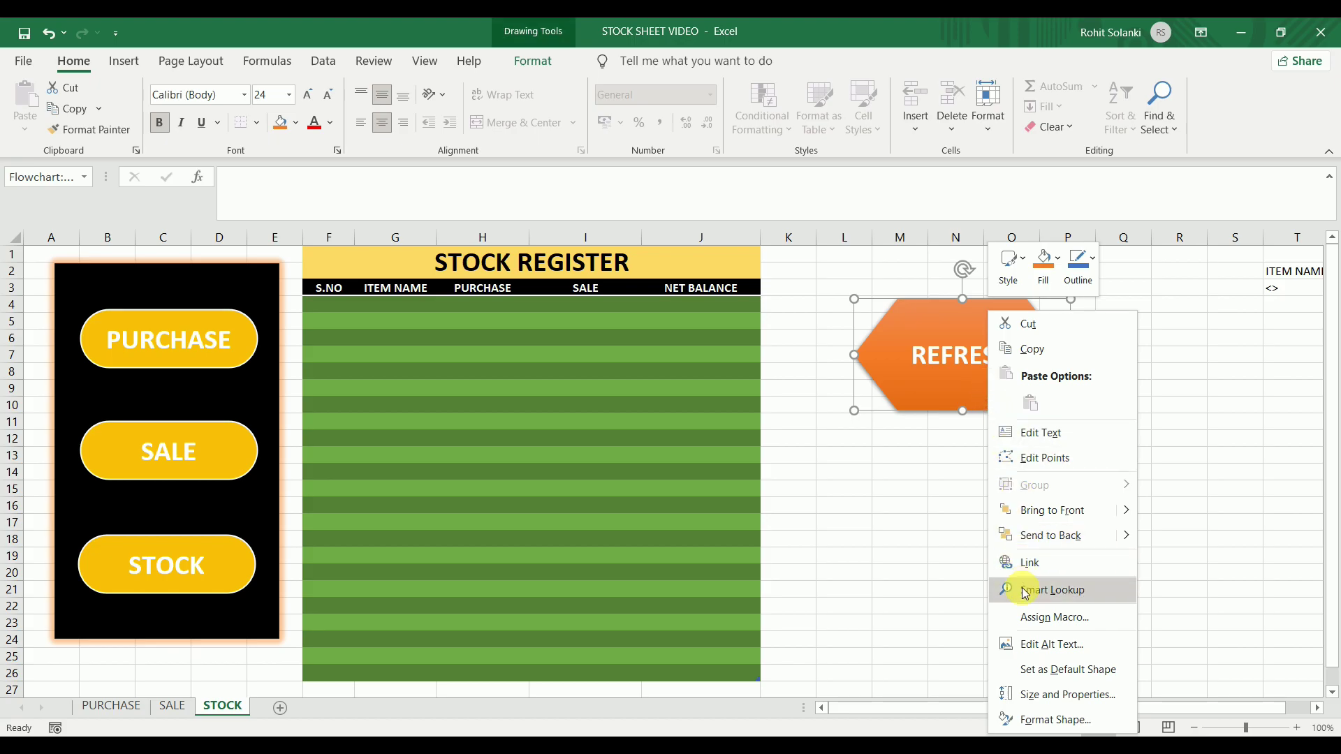
pyautogui.click(1029, 618)
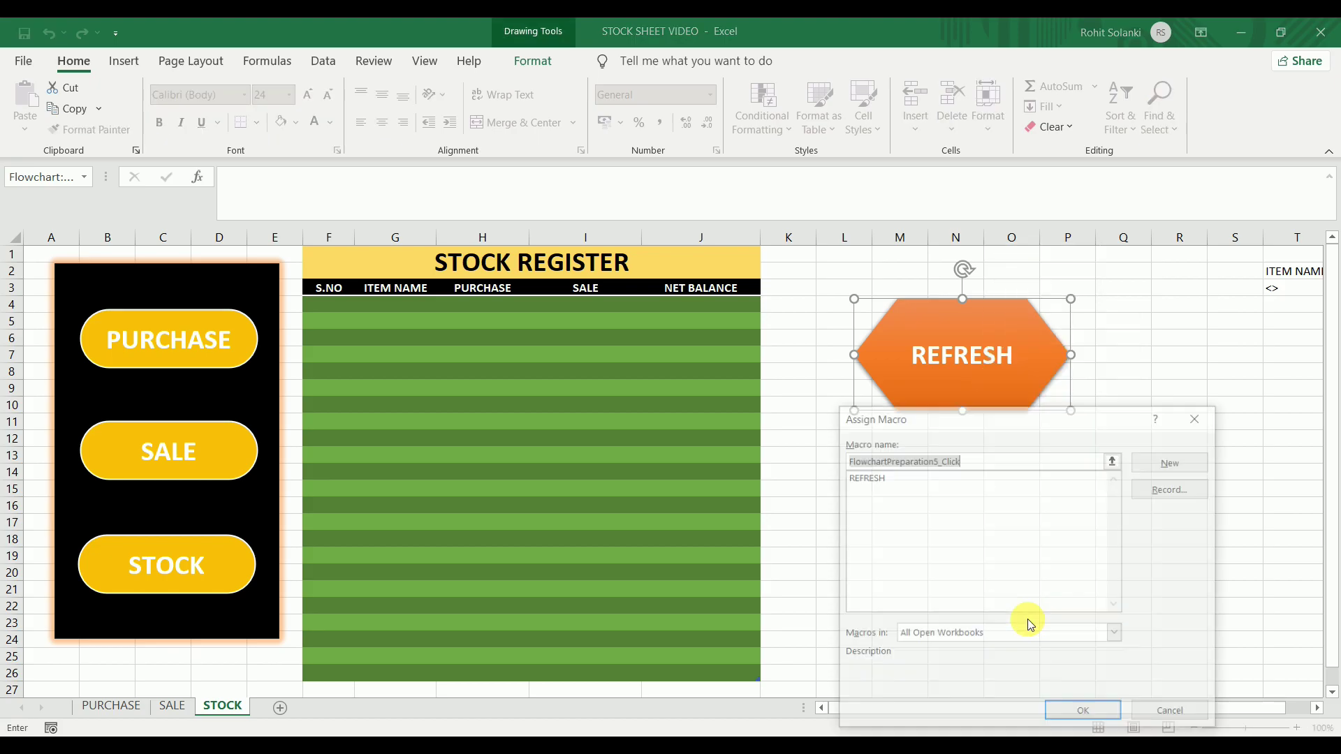
pyautogui.click(872, 477)
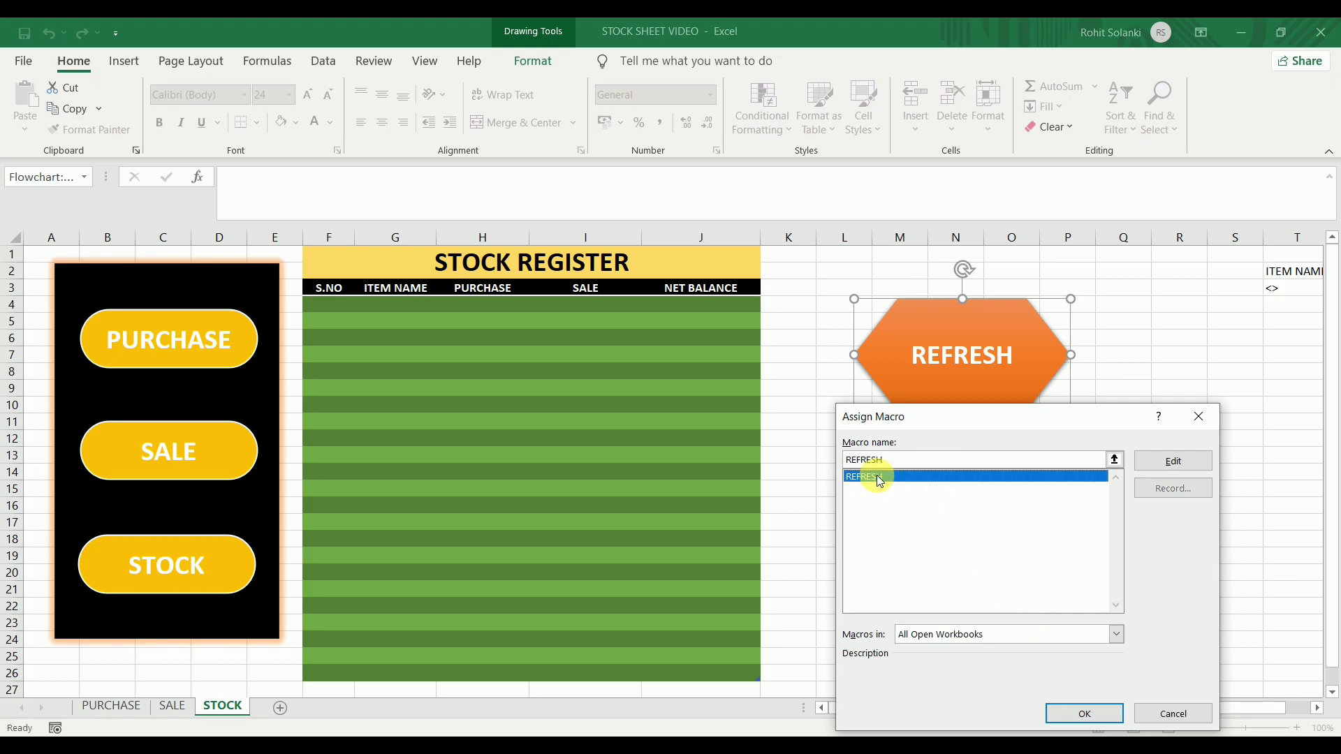
pyautogui.click(1066, 715)
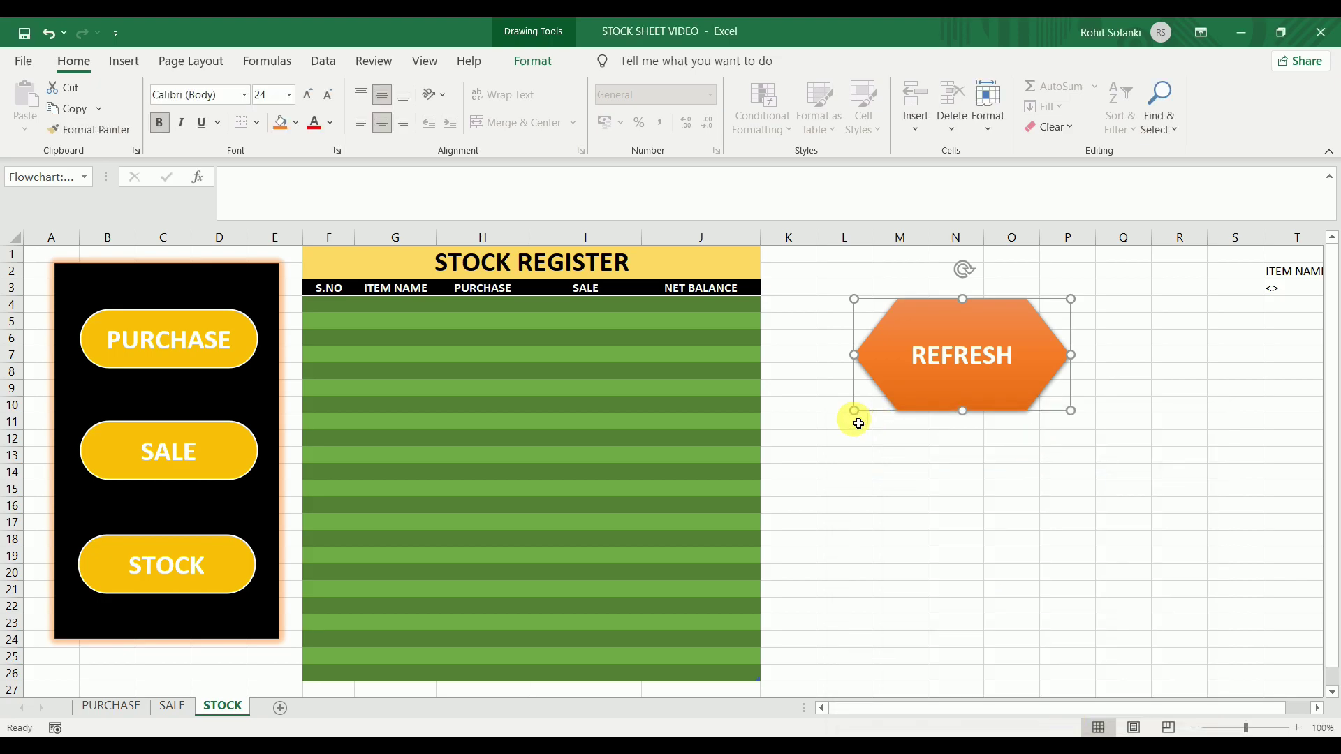
pyautogui.click(878, 455)
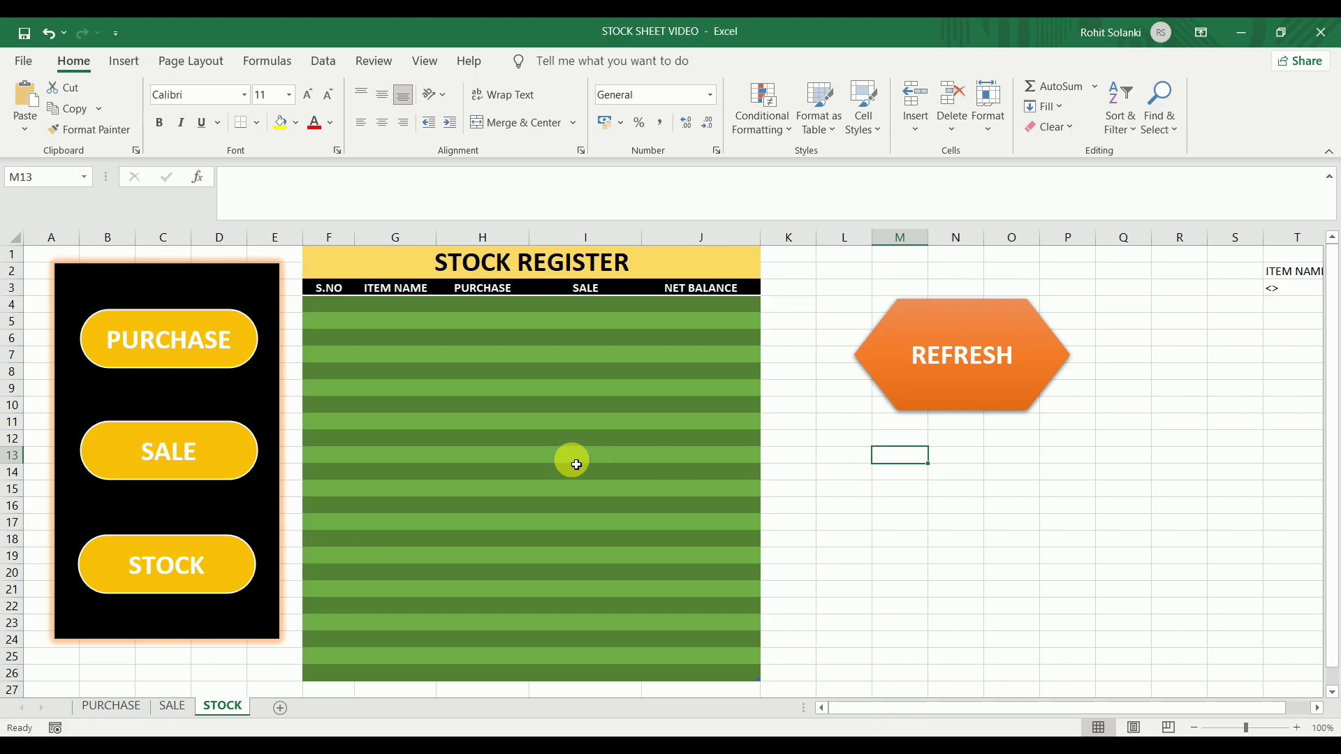
# On the PURCHASE sheet, start row one with date 13-08-2021, bill no. 123, party ABC
pyautogui.click(222, 366)
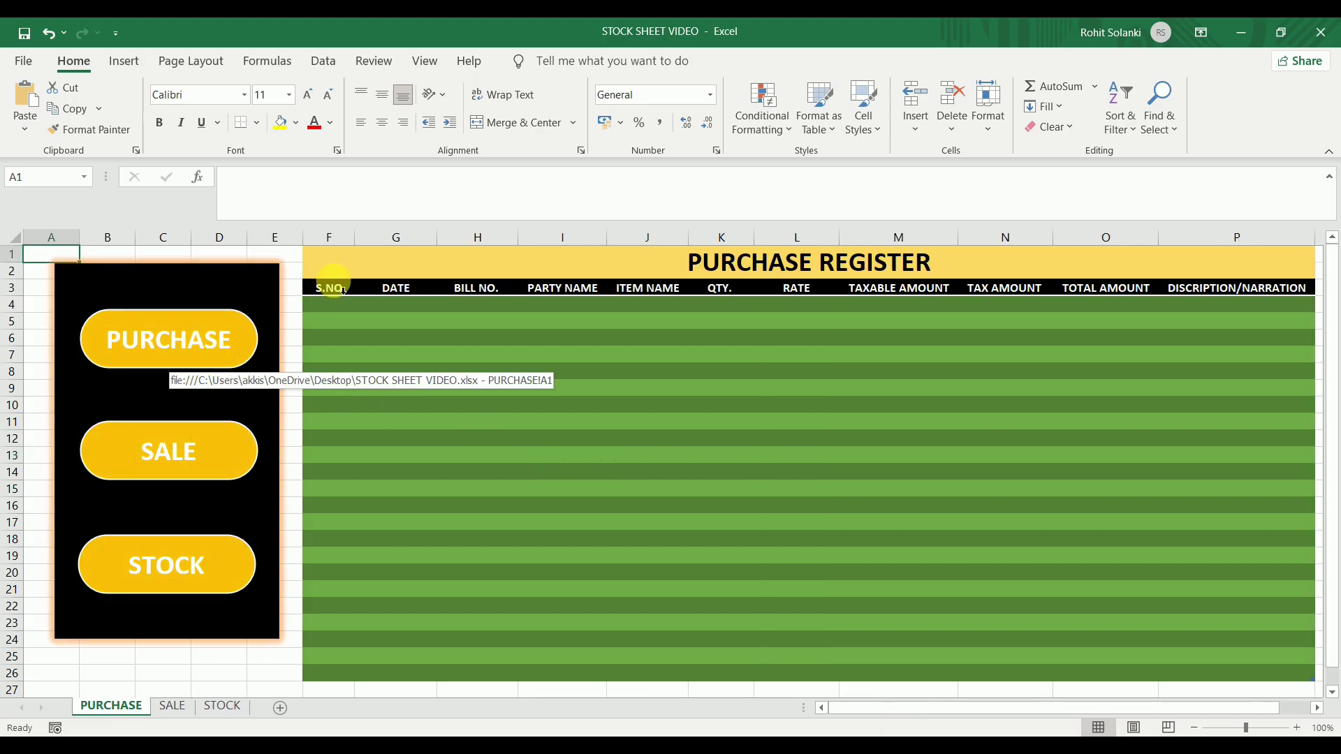
pyautogui.click(349, 309)
pyautogui.press('Right')
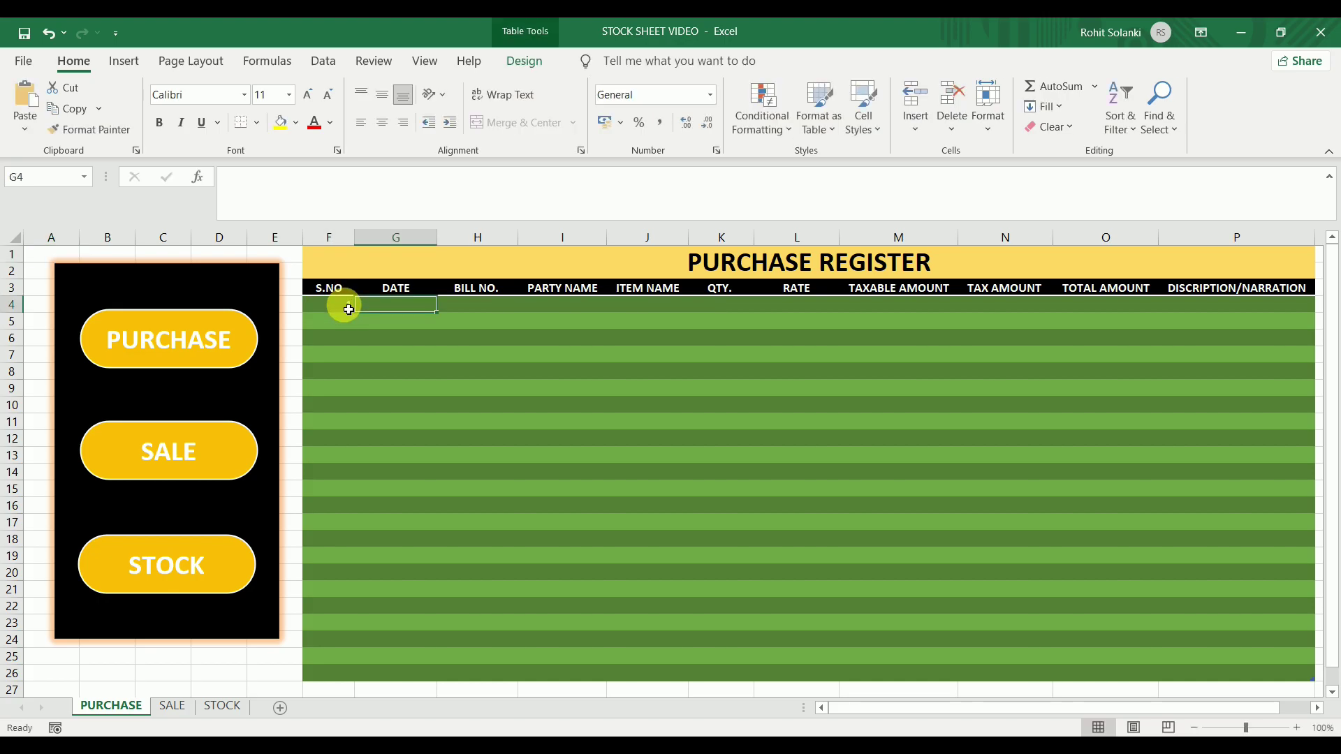
pyautogui.hotkey('ctrl', ';')
pyautogui.press('Tab')
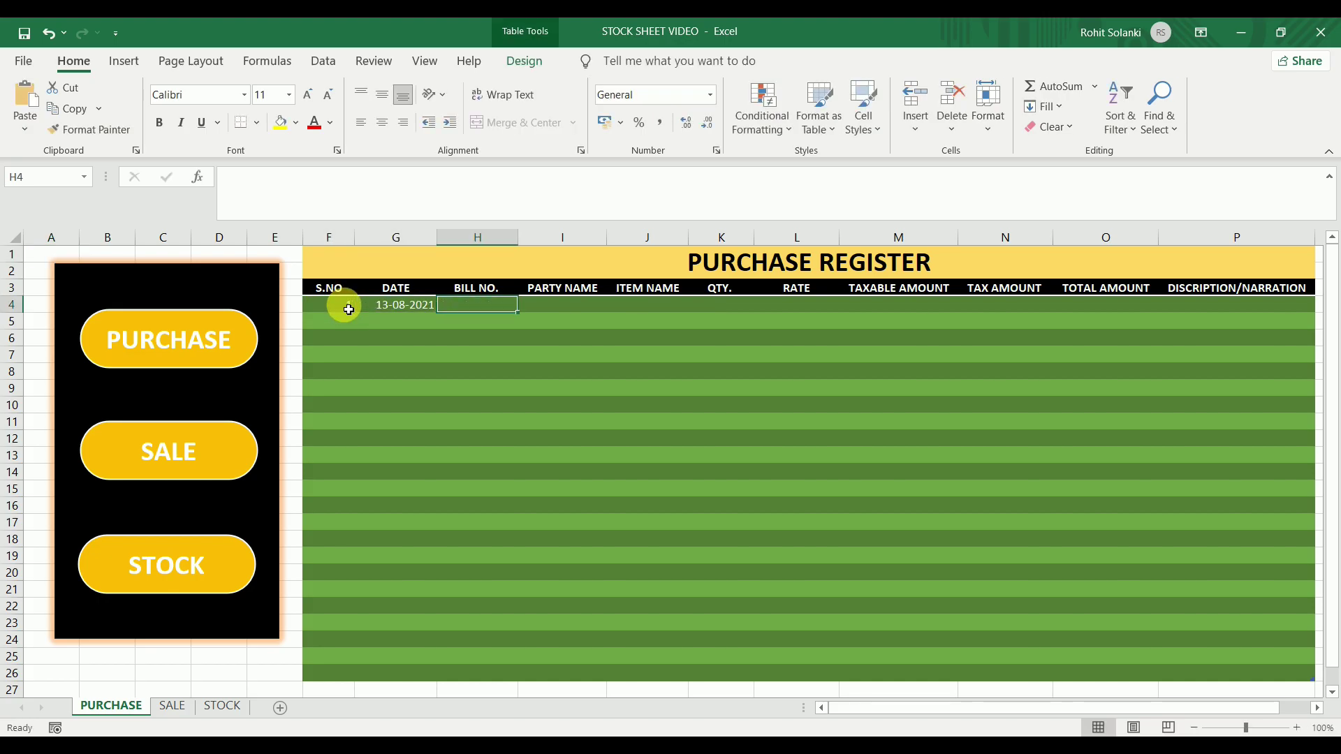
pyautogui.write('123')
pyautogui.press('Tab')
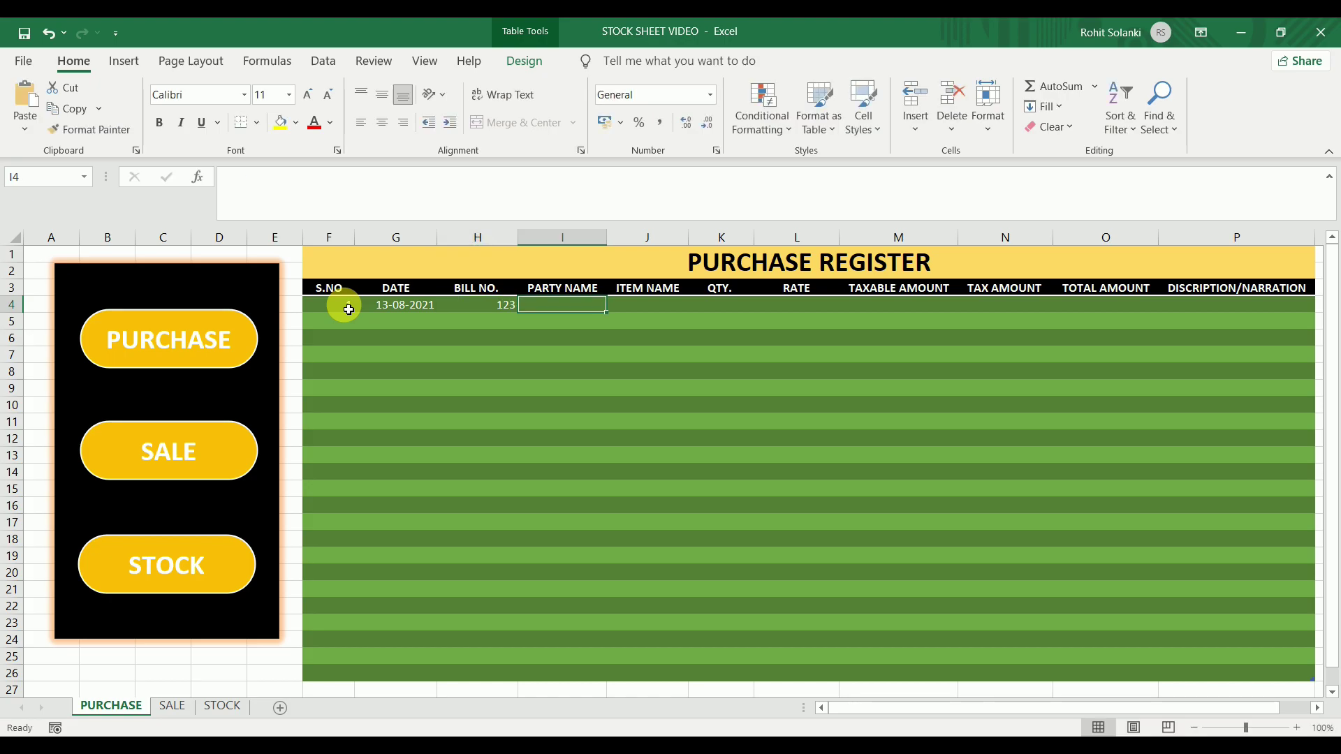
pyautogui.write('ABC')
pyautogui.press('Tab')
# Enter item PEN, quantity 1, rate 30, and begin bill 124 on the next row
pyautogui.write('PEN\t1')
pyautogui.write('30')
pyautogui.press('Tab')
pyautogui.press('Tab')
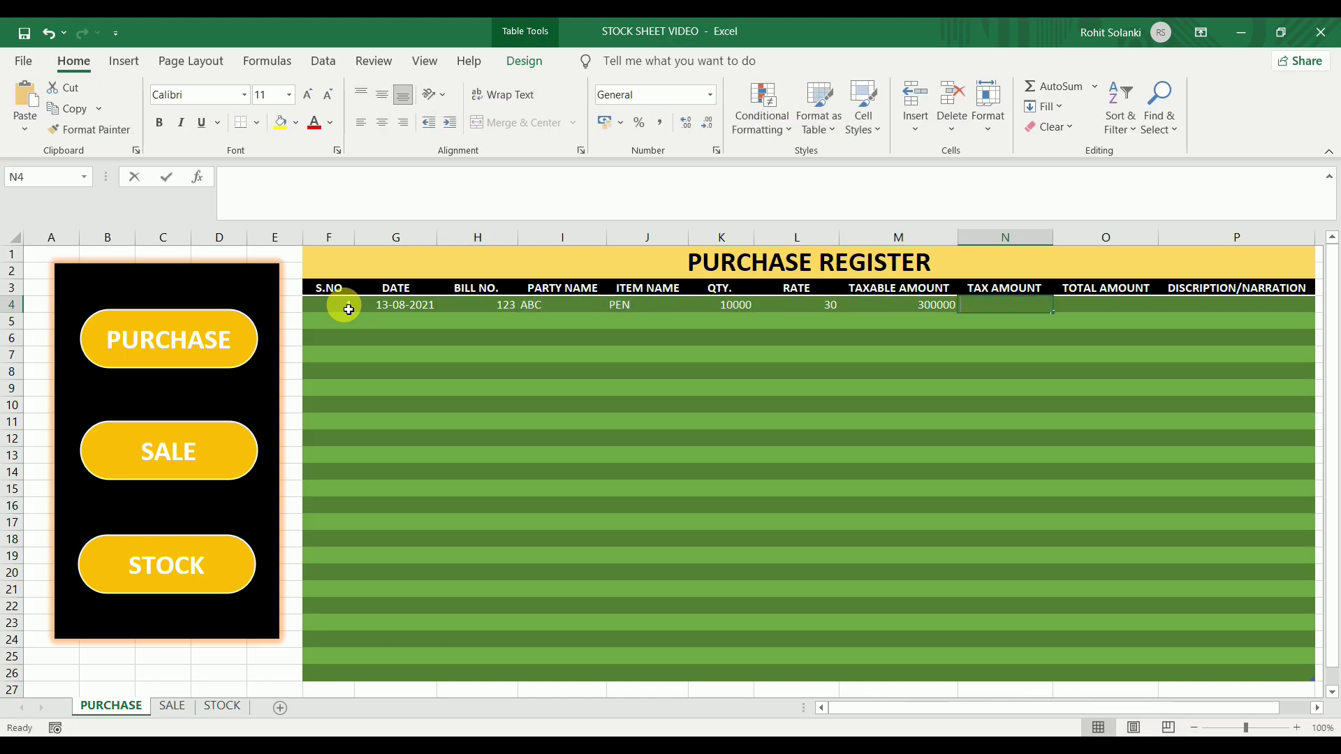
pyautogui.press('Tab')
pyautogui.press('Tab')
pyautogui.press('Tab')
pyautogui.press('Tab')
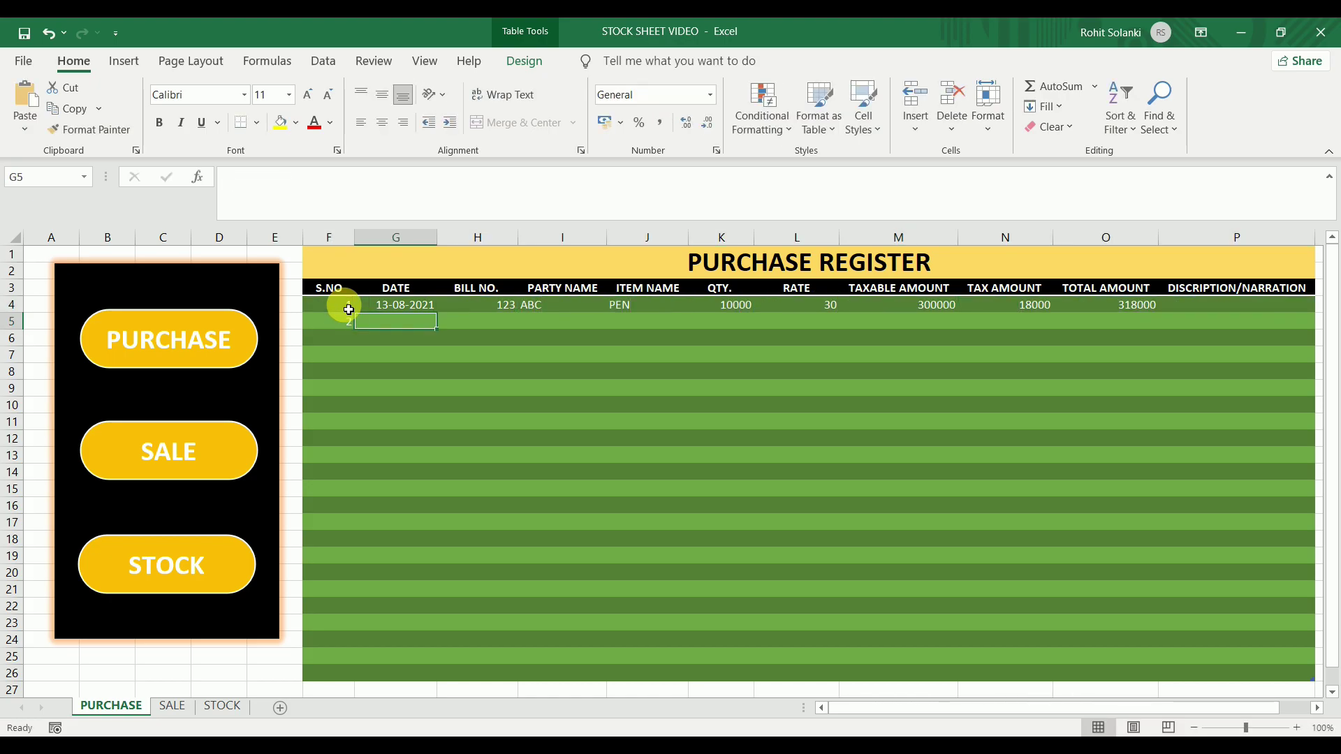
pyautogui.press('Tab')
pyautogui.write('124')
pyautogui.press('Tab')
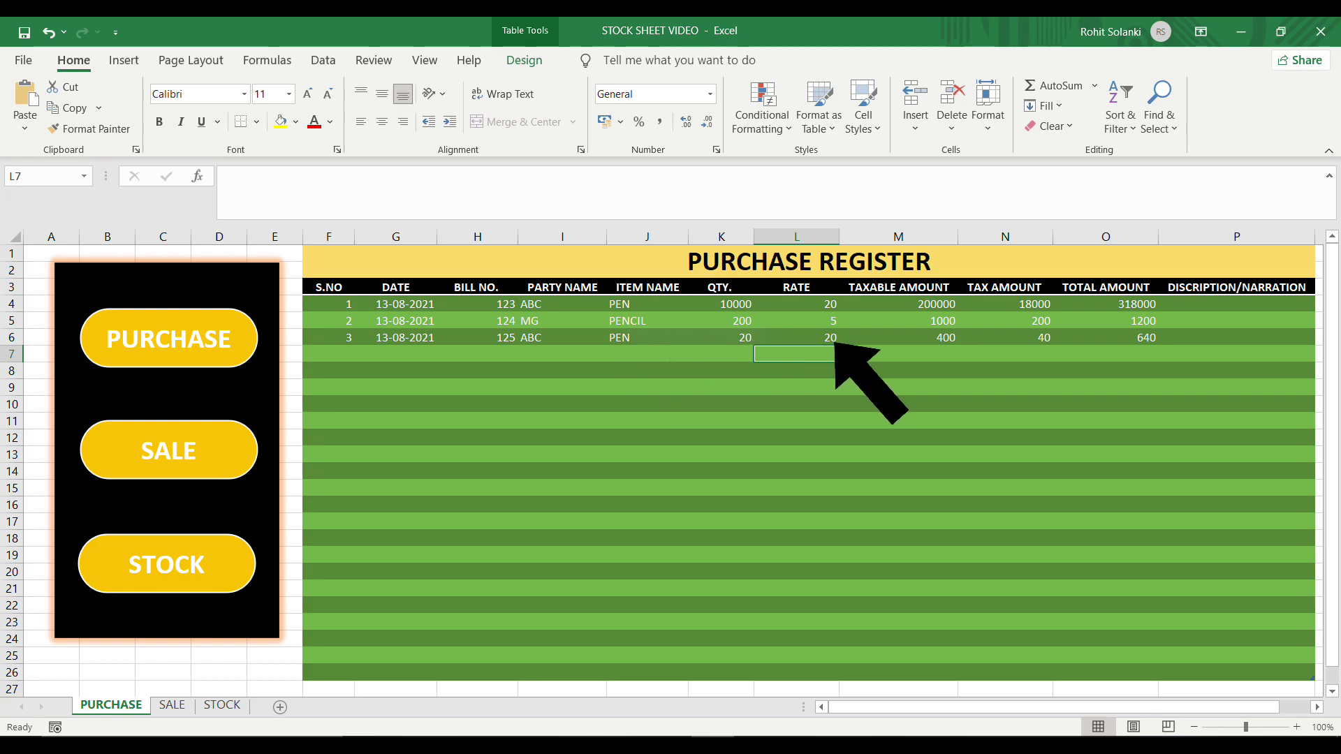
# Switch back to the STOCK sheet, whose register now lists PEN and PENCIL under ITEM NAME
pyautogui.click(212, 557)
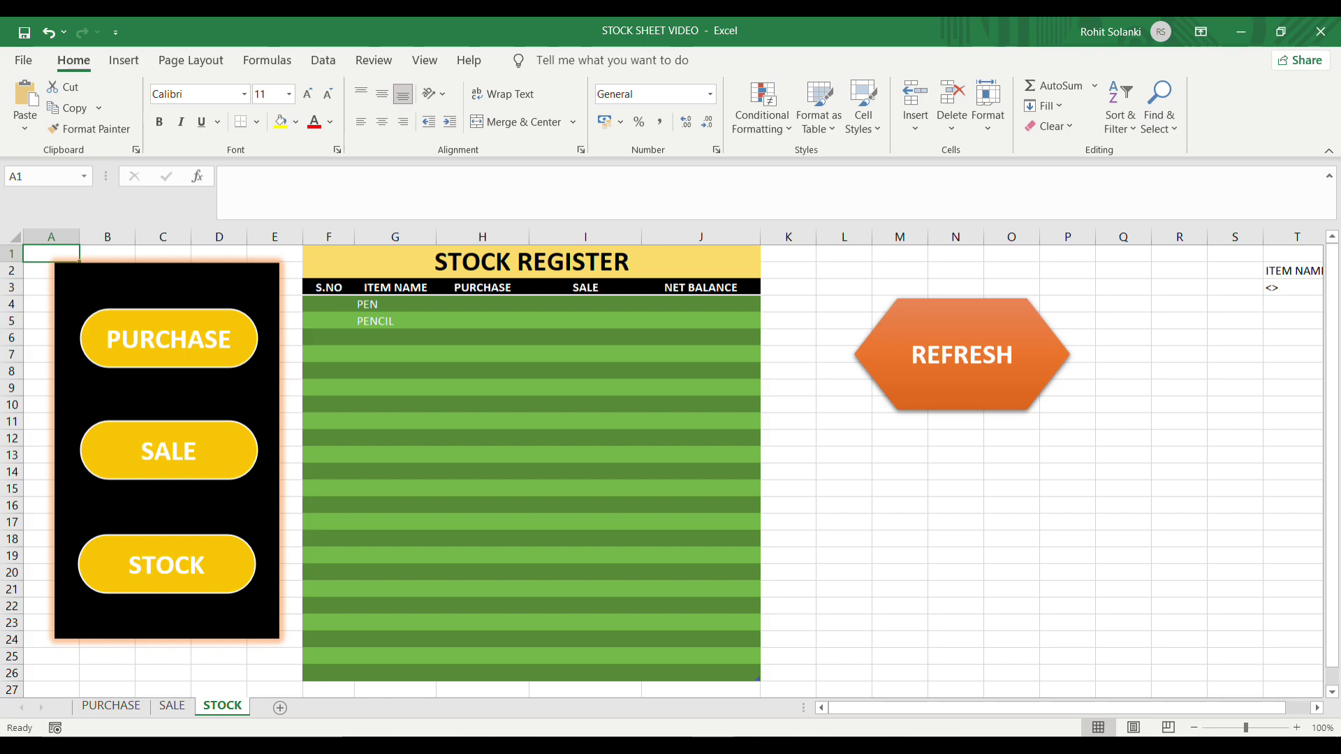
# Begin a SUMIF in H4 matching the PURCHASE sheet's ITEM NAME column against the row's item name
pyautogui.click(478, 302)
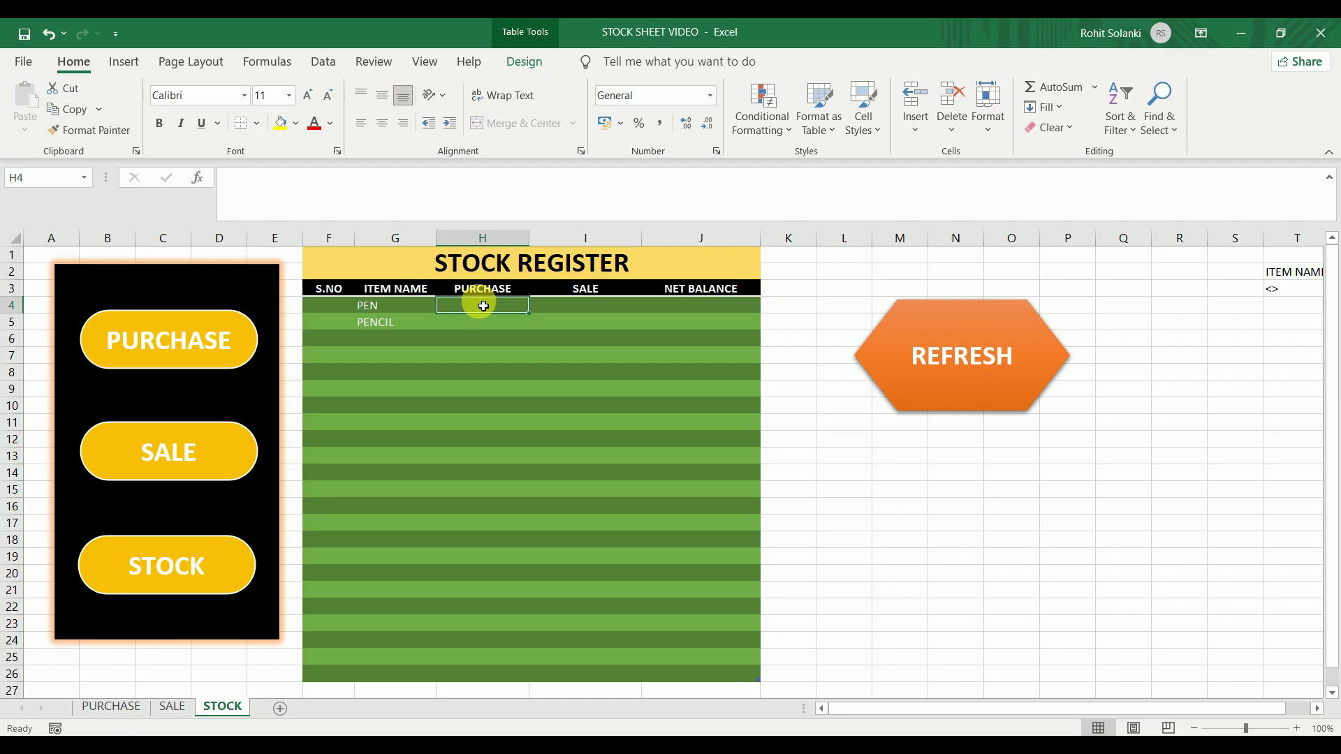
pyautogui.write('=')
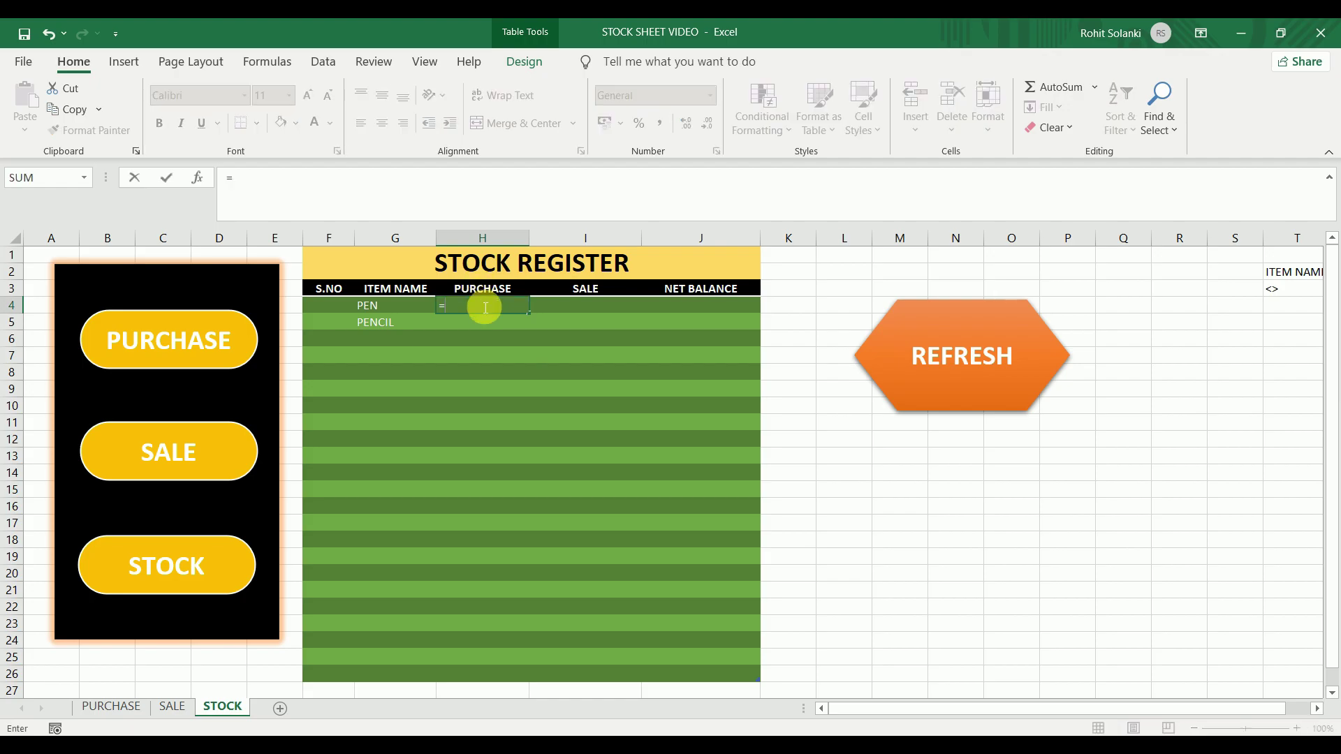
pyautogui.write('SUMIF')
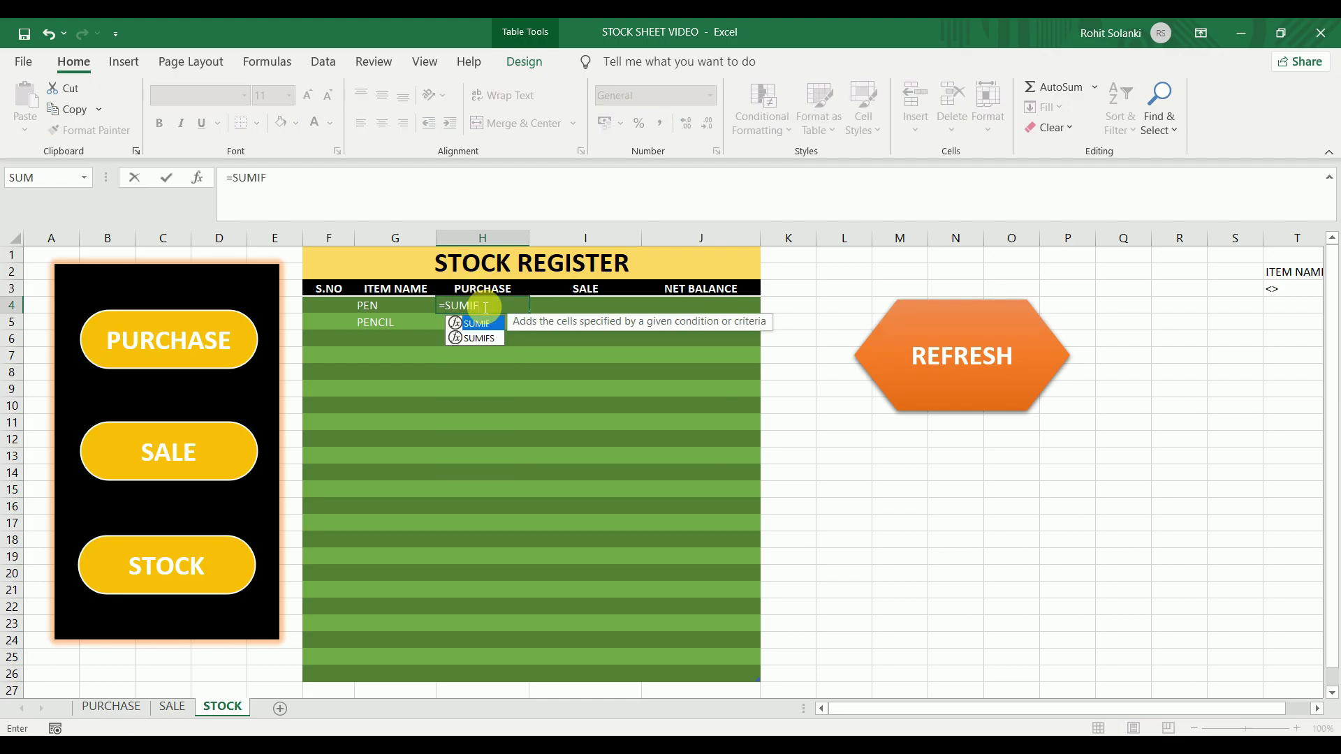
pyautogui.write('(')
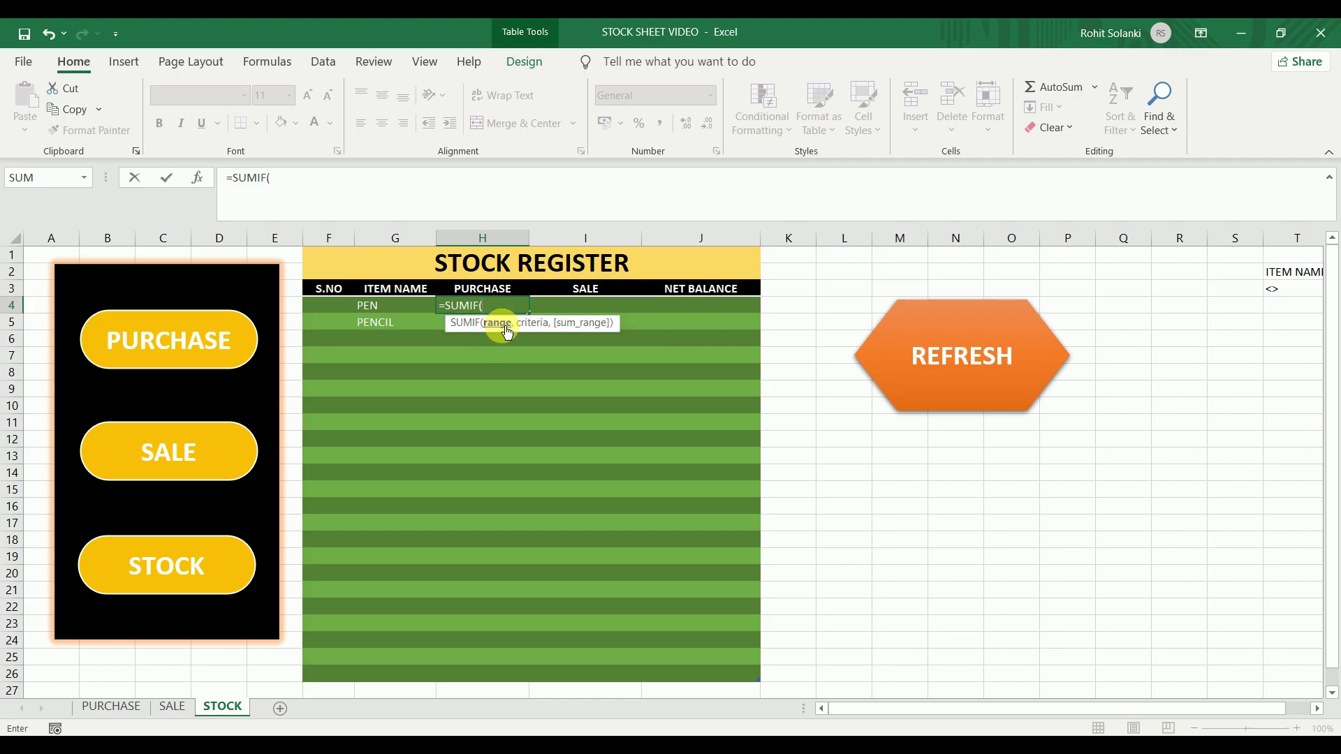
pyautogui.click(112, 706)
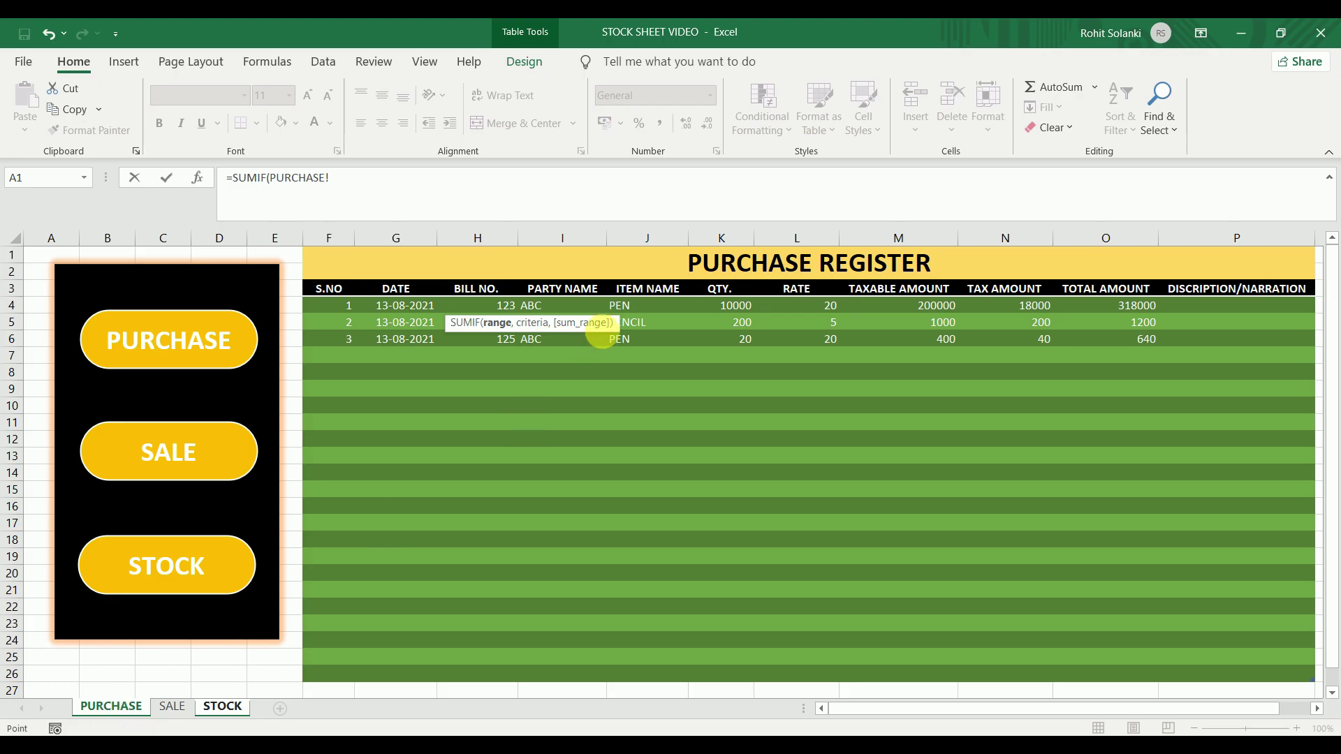
pyautogui.moveTo(648, 309); pyautogui.dragTo(628, 674)
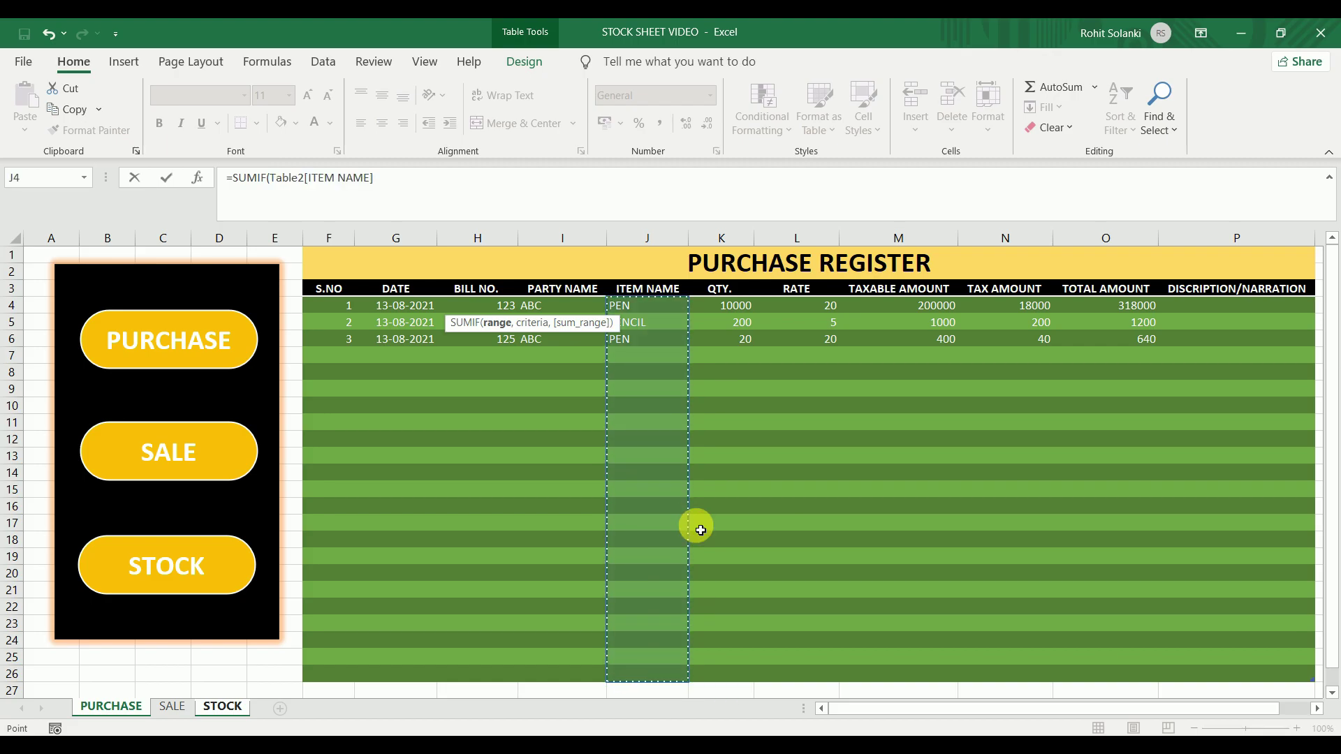
pyautogui.write(',')
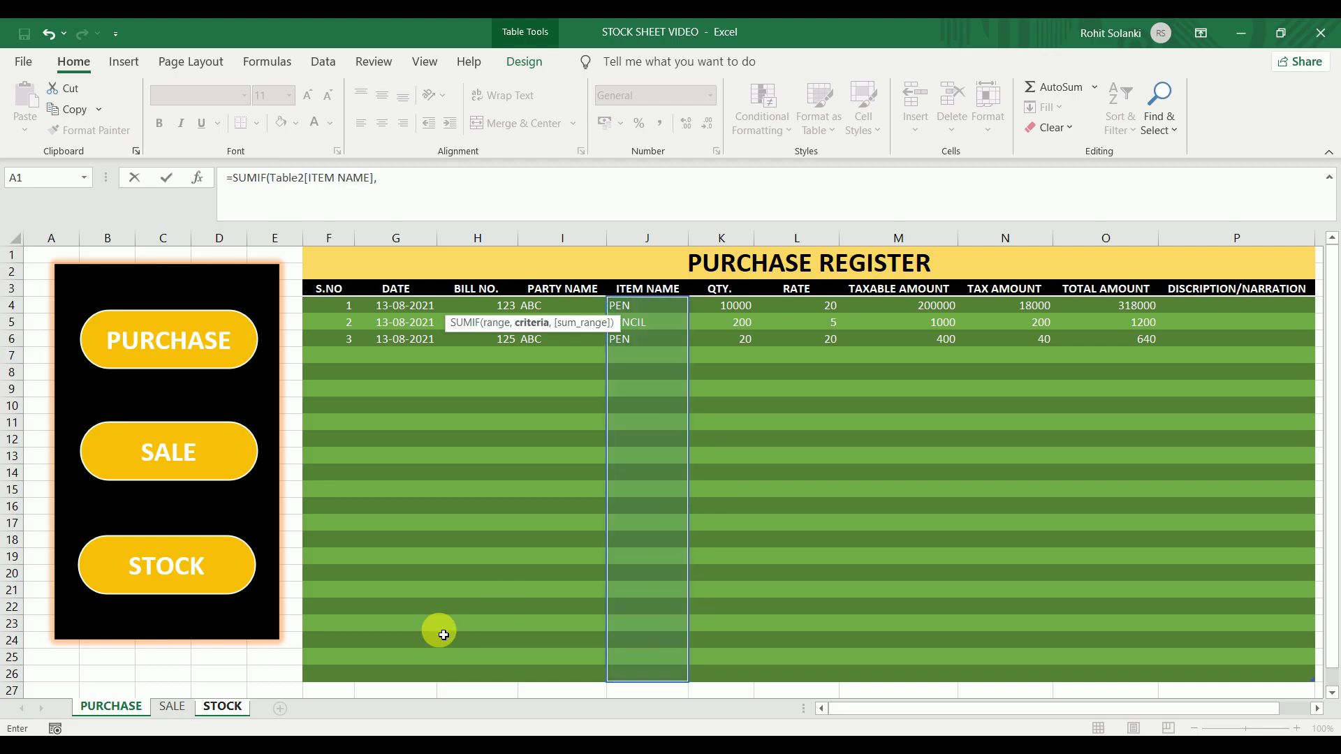
pyautogui.click(224, 705)
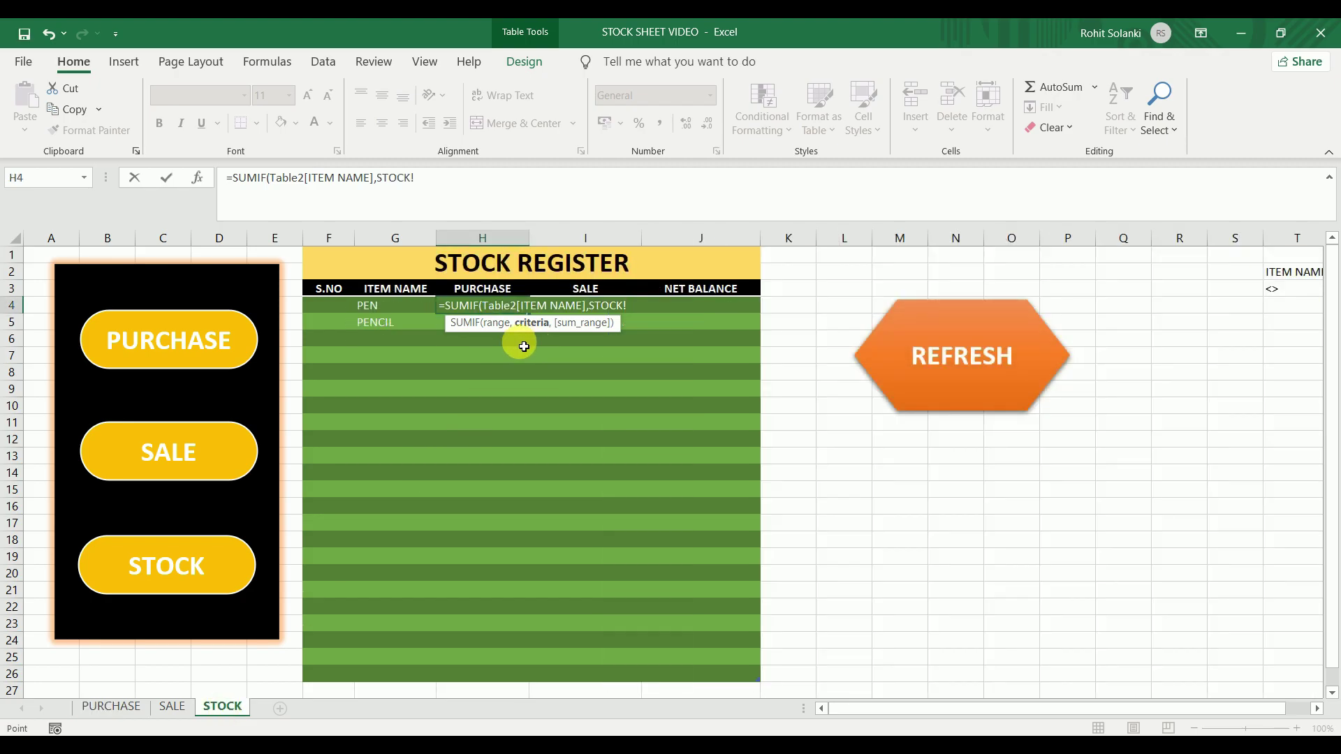
pyautogui.press('BackSpace')
pyautogui.press('BackSpace')
pyautogui.press('BackSpace')
pyautogui.click(412, 306)
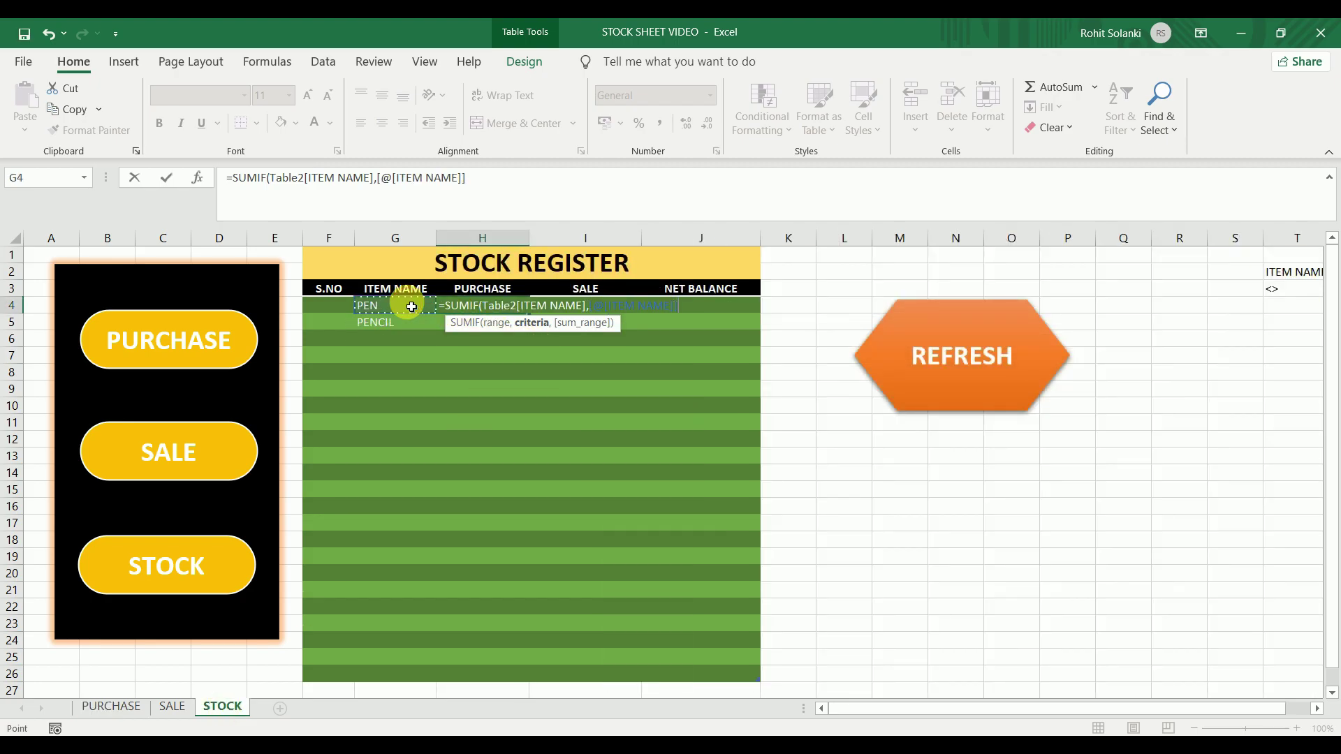
pyautogui.write(',')
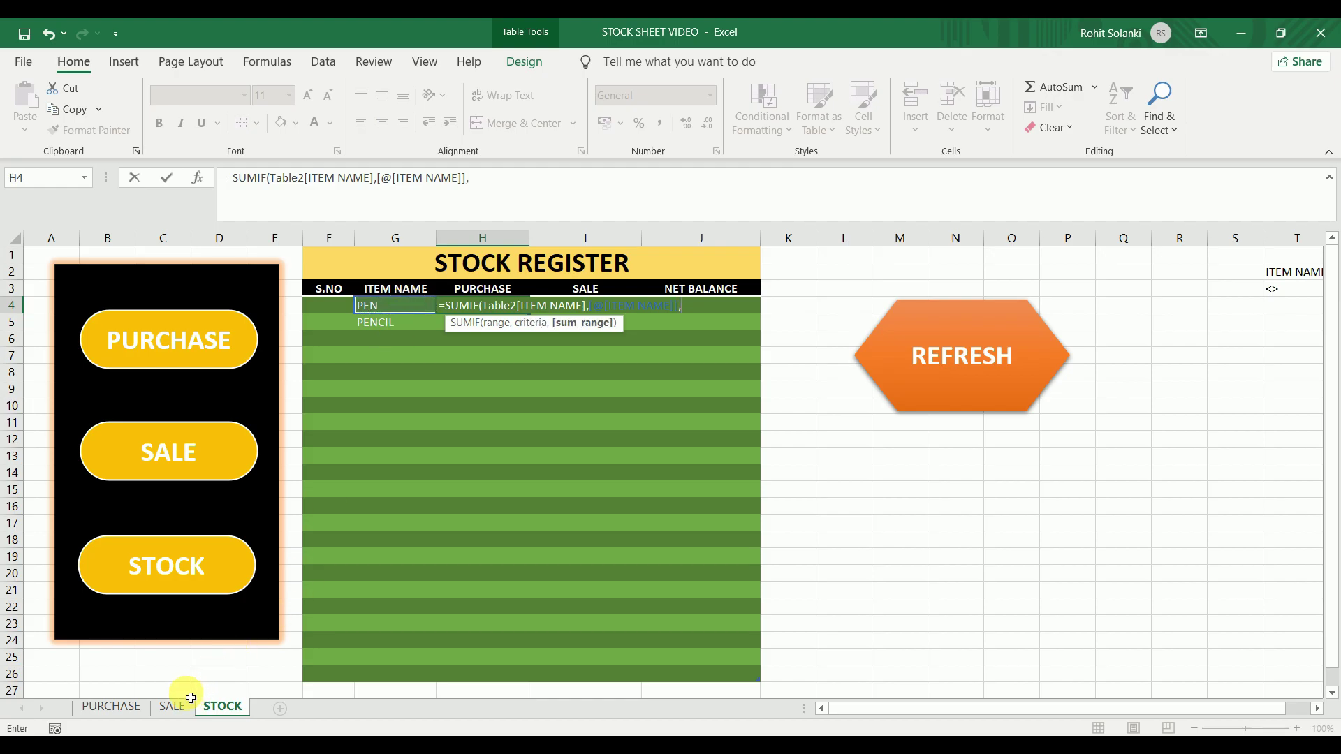
# Sum the PURCHASE sheet's QTY. column to complete it, giving 10020 for PEN and 200 for PENCIL
pyautogui.click(126, 707)
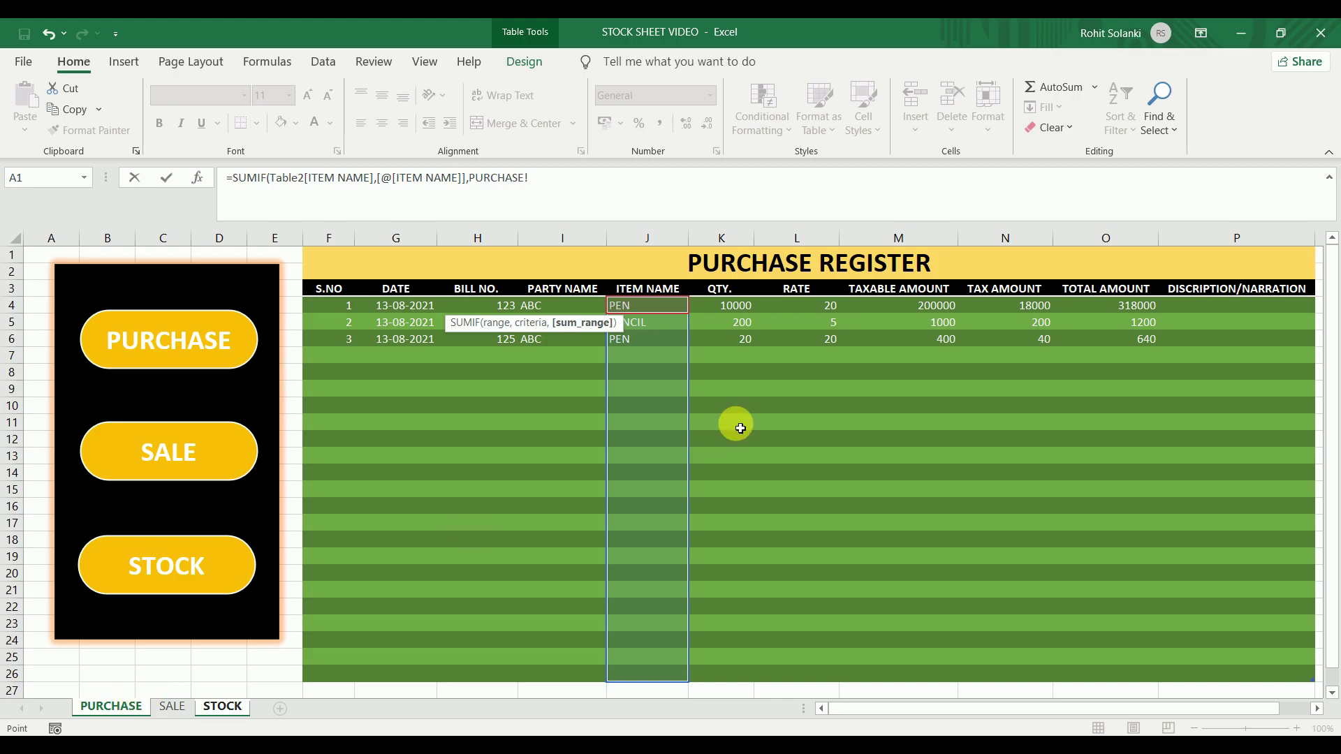
pyautogui.moveTo(742, 307); pyautogui.dragTo(754, 674)
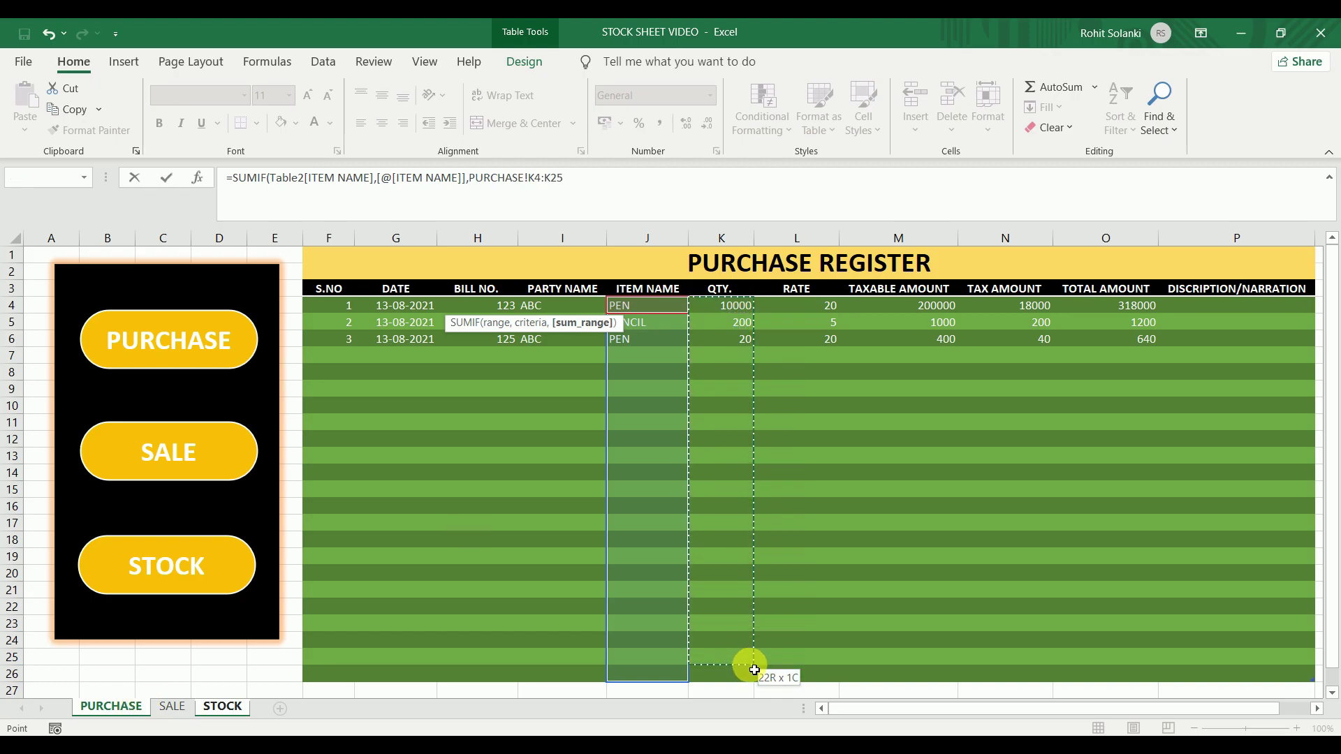
pyautogui.write(')')
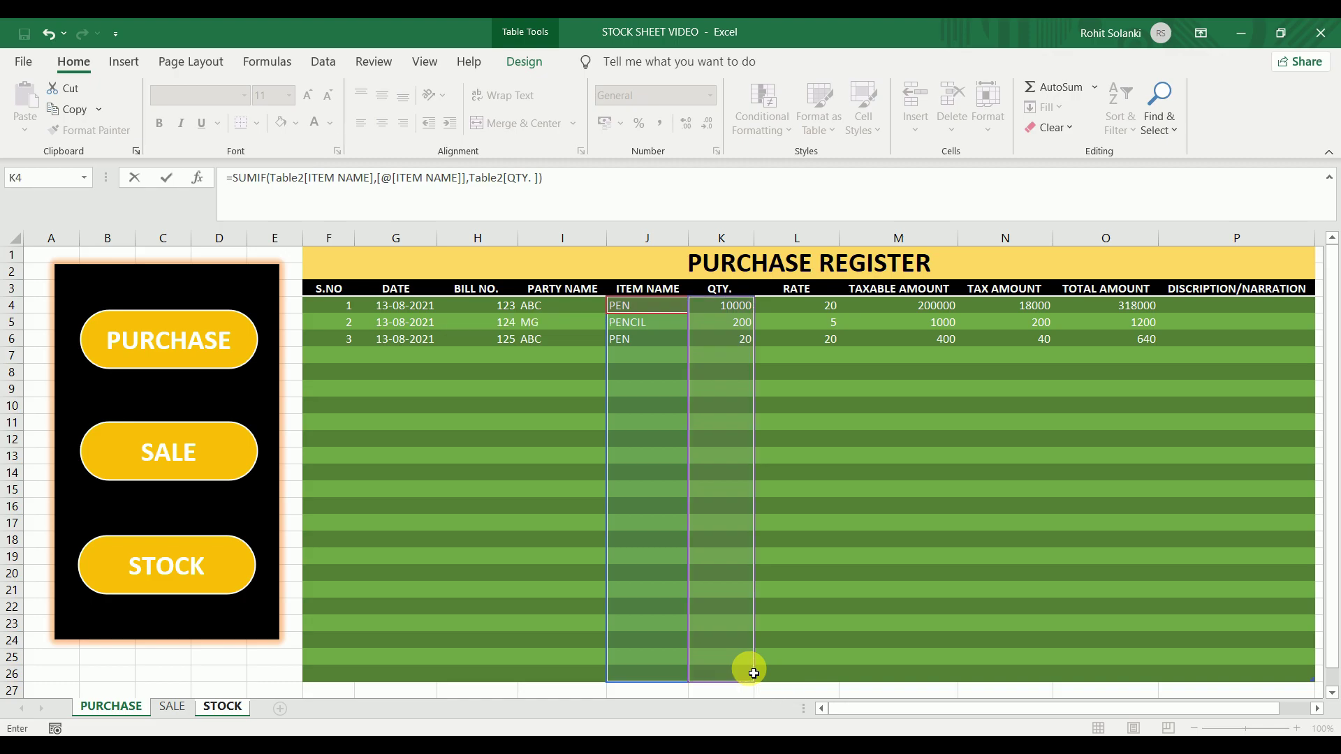
pyautogui.press('Return')
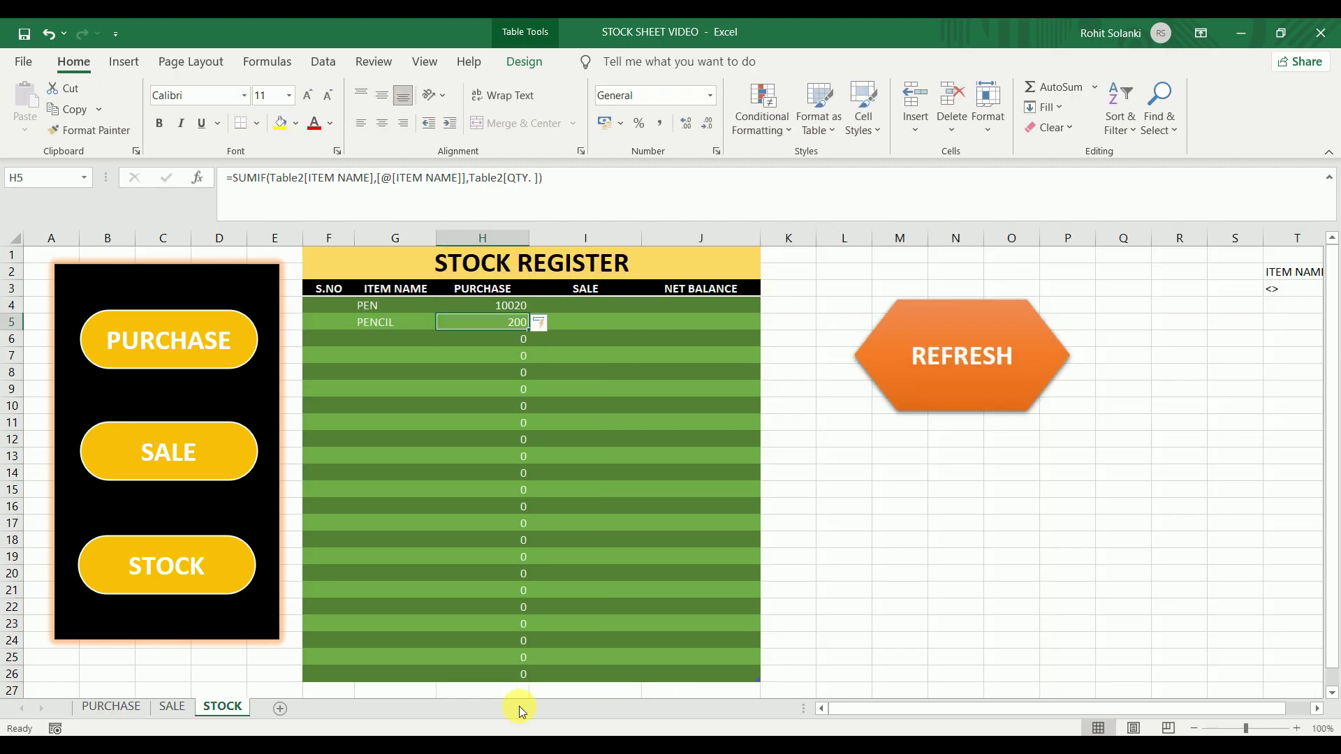
pyautogui.click(516, 307)
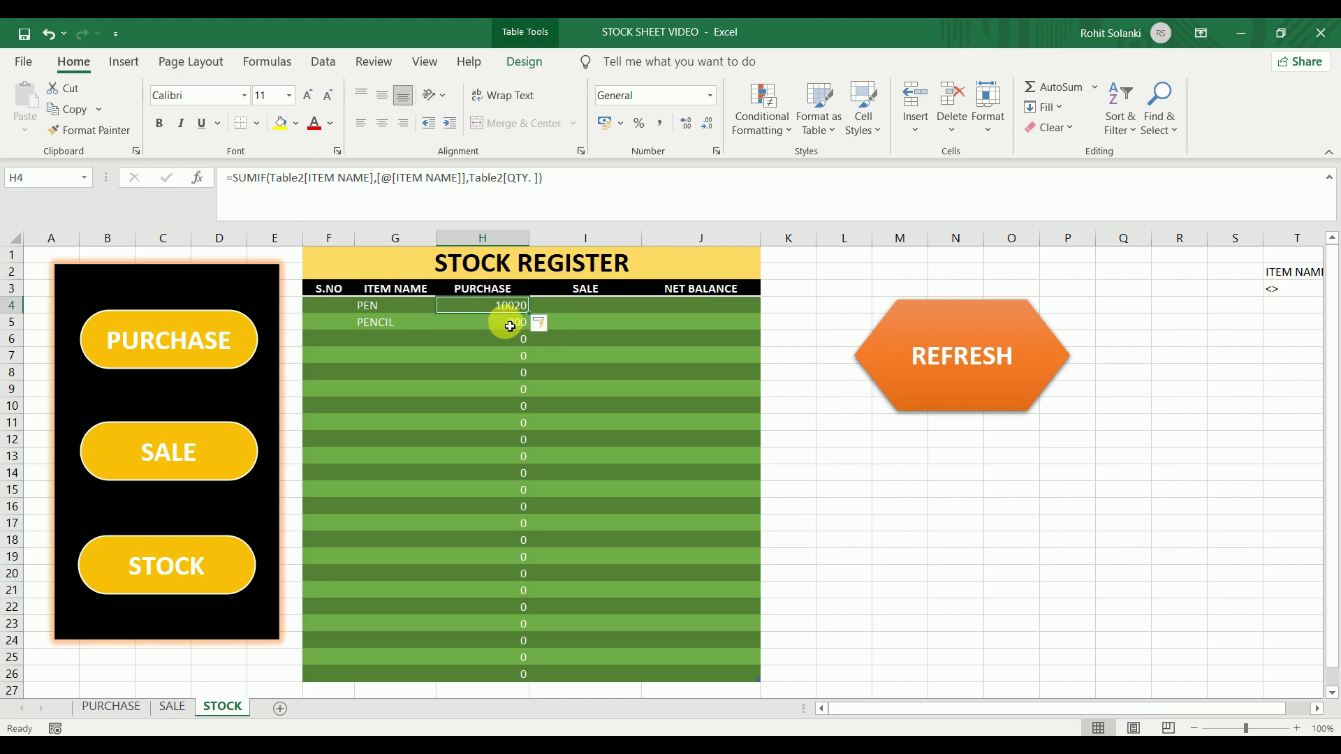
pyautogui.click(509, 327)
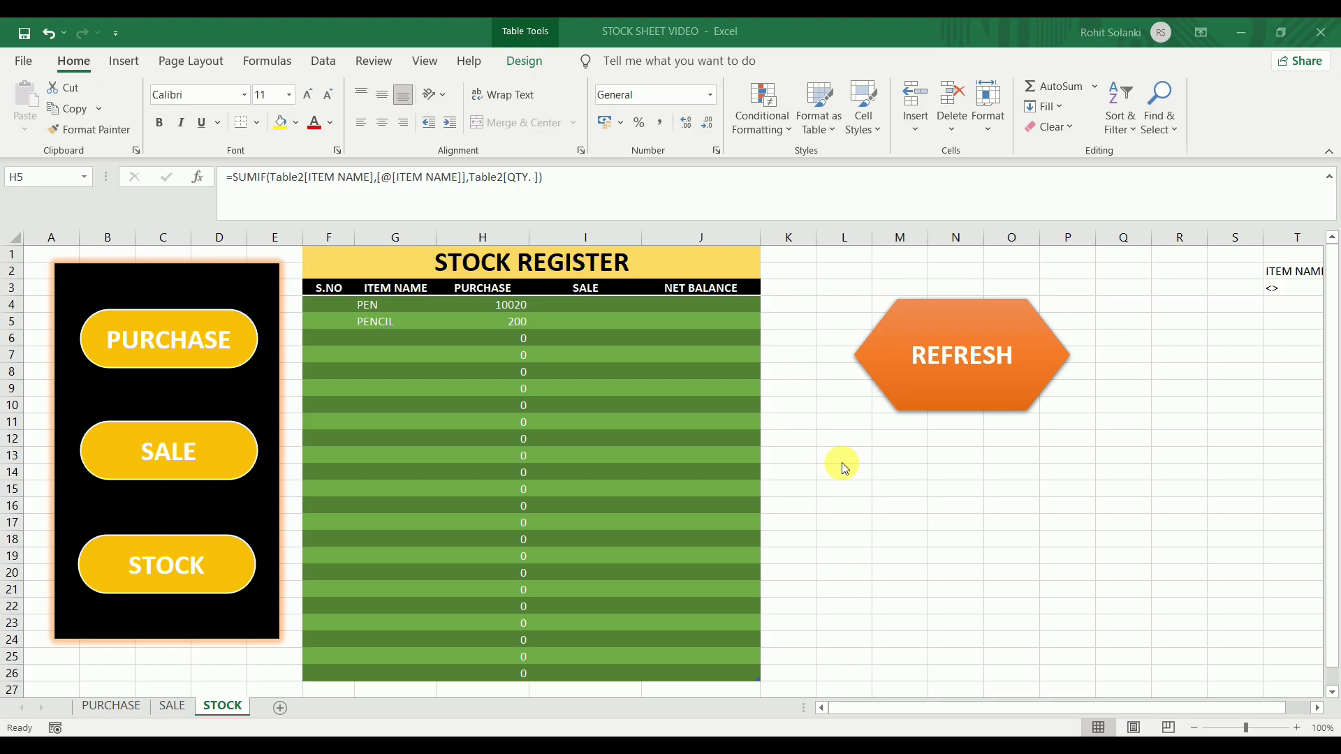
# Add purchase row 4: bill 126, party KL, item APPLE, quantity 2000, rate 70
pyautogui.click(209, 339)
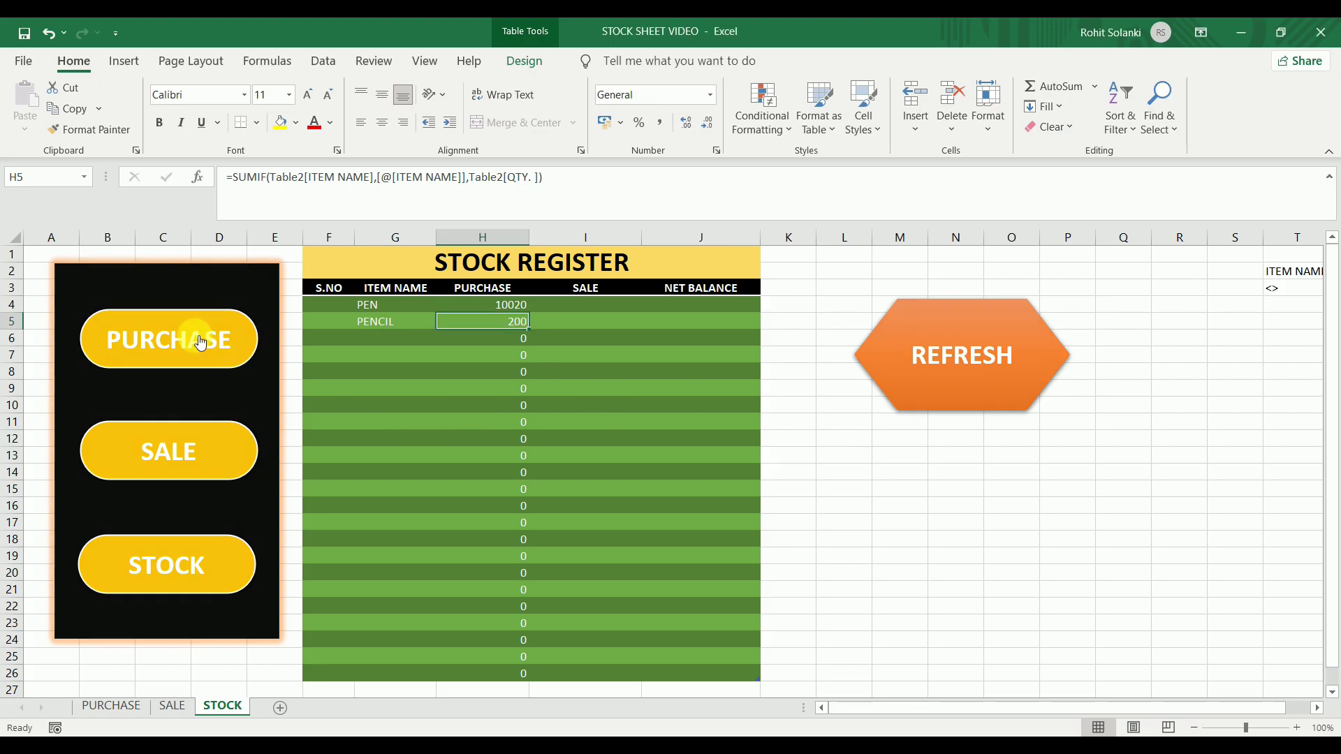
pyautogui.click(352, 356)
pyautogui.write('4')
pyautogui.press('Tab')
pyautogui.press('Tab')
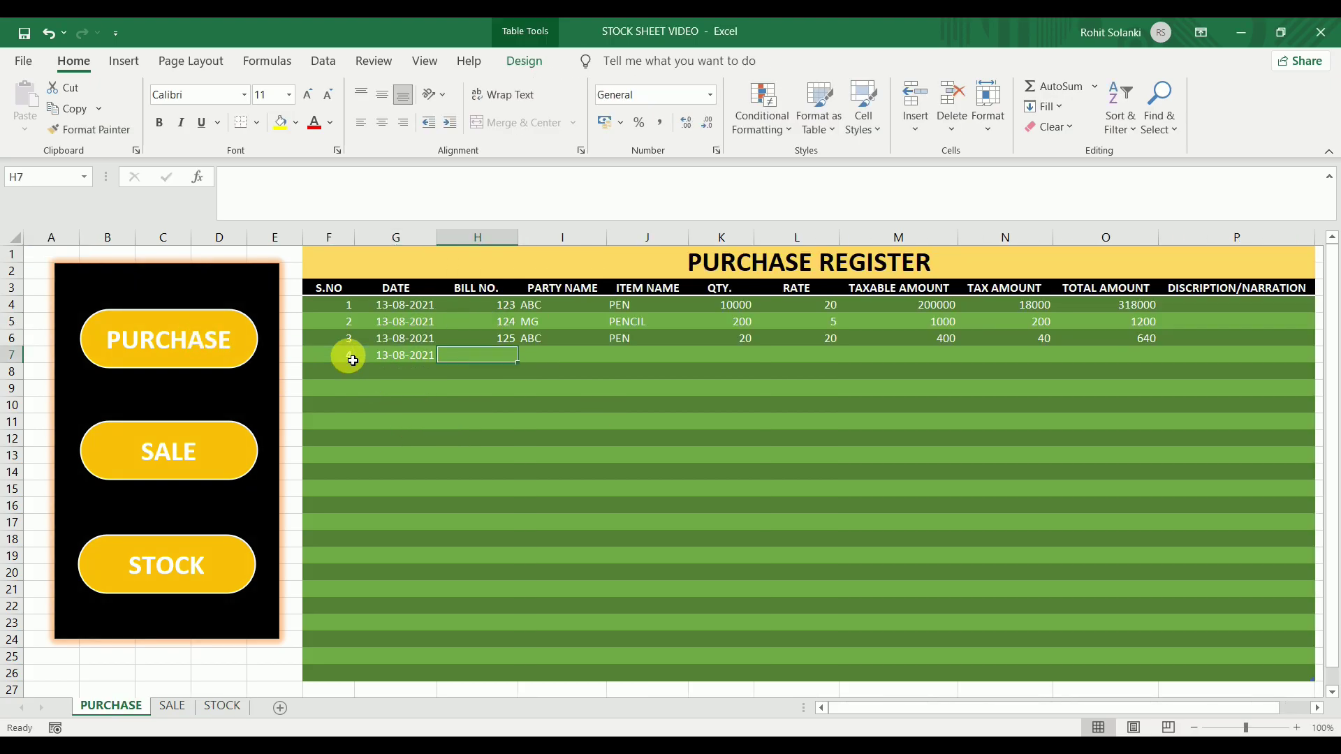
pyautogui.write('126')
pyautogui.press('Tab')
pyautogui.write('KL')
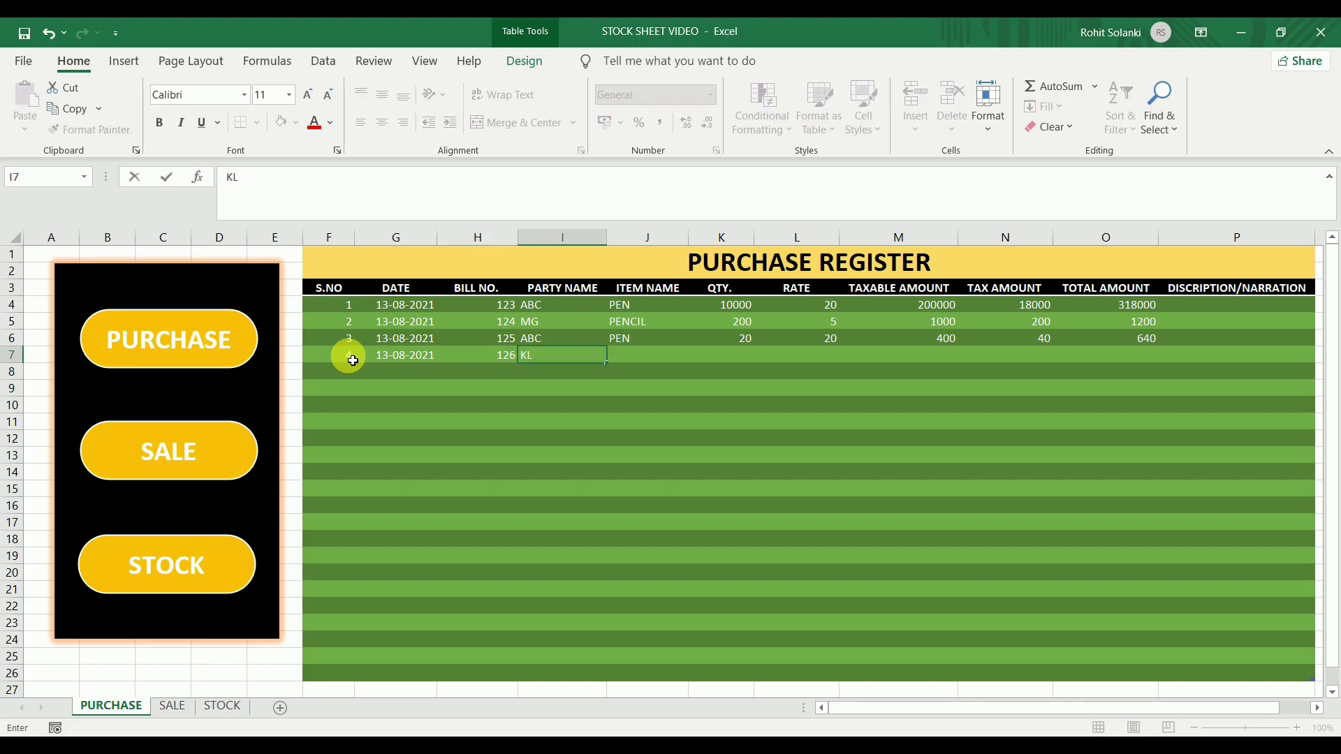
pyautogui.press('Tab')
pyautogui.write('A')
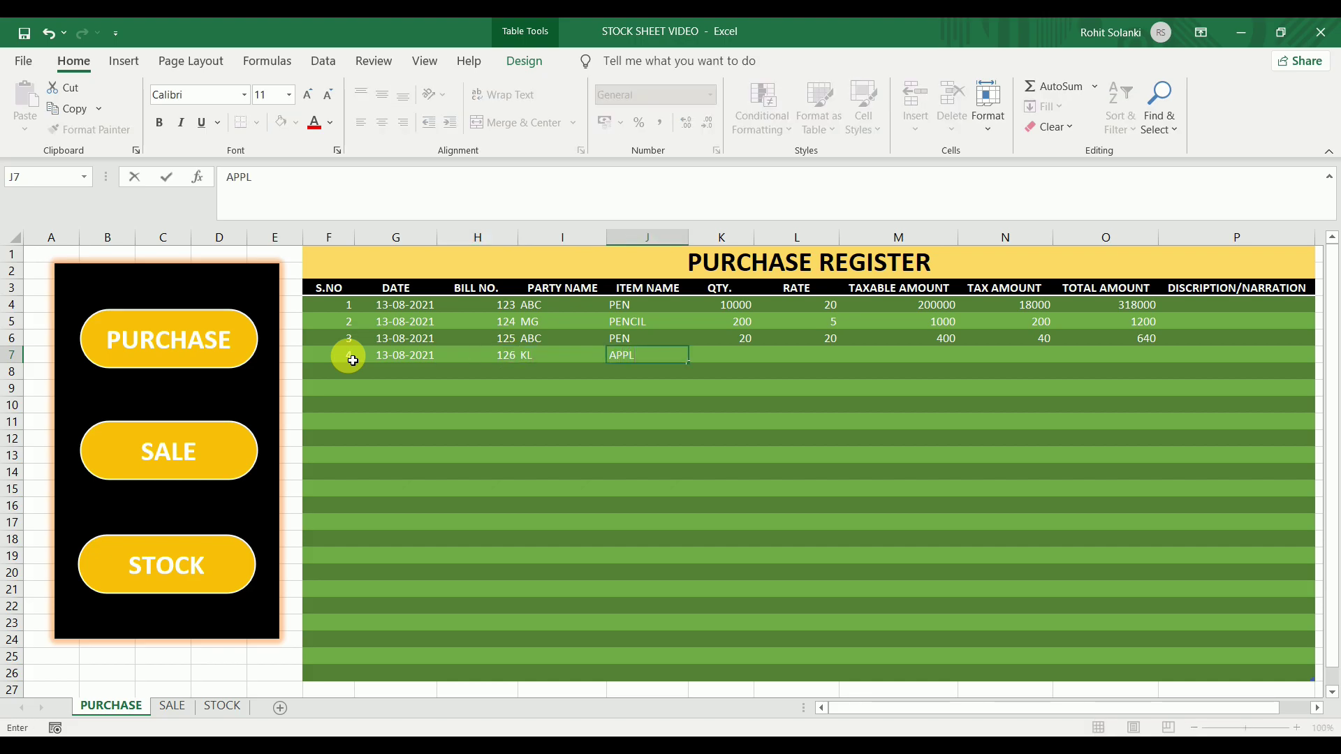
pyautogui.press('Tab')
pyautogui.write('20')
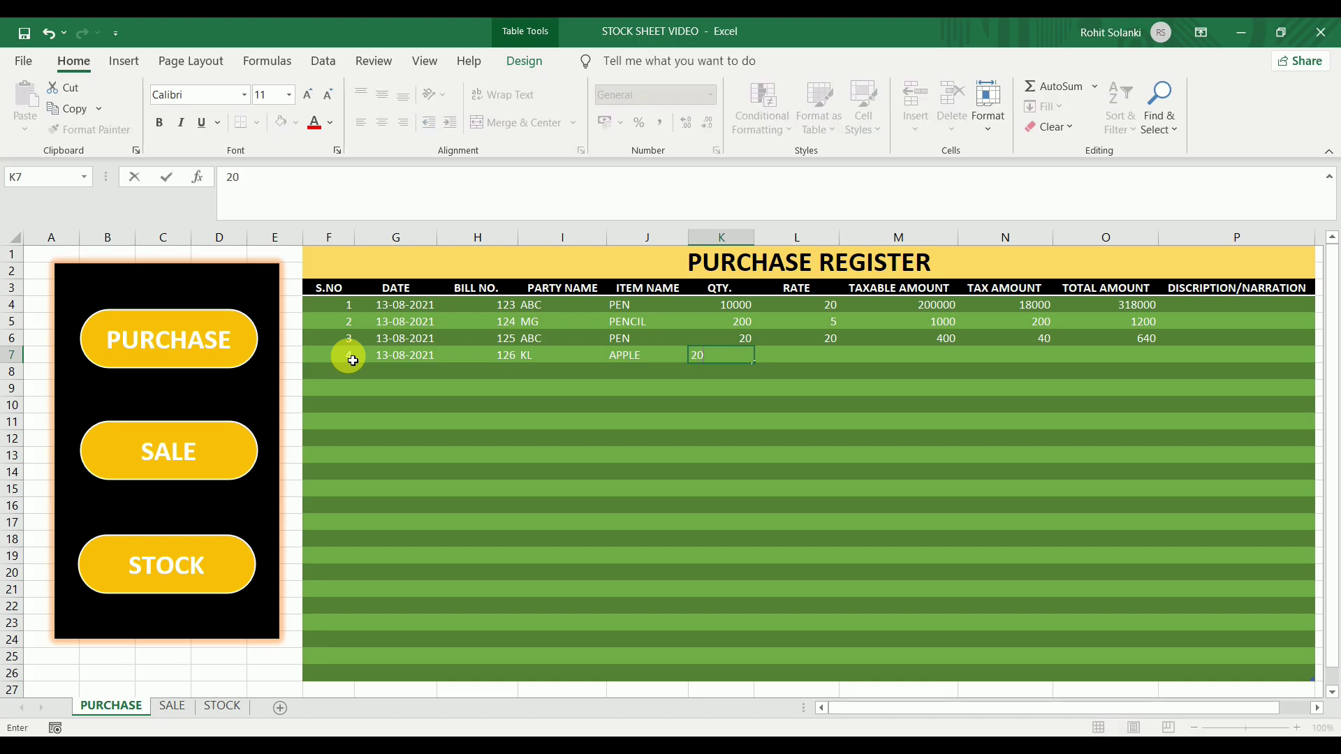
pyautogui.press('Tab')
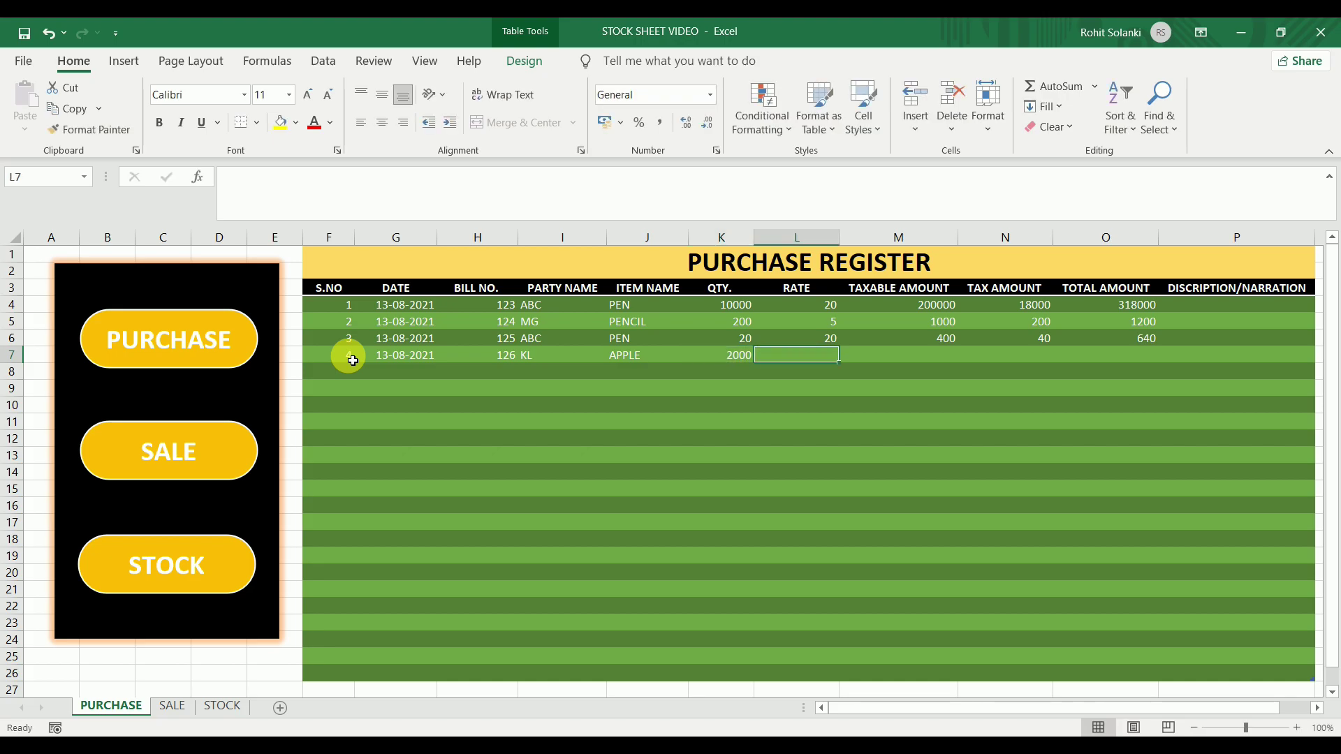
pyautogui.write('70')
pyautogui.press('Tab')
pyautogui.press('Tab')
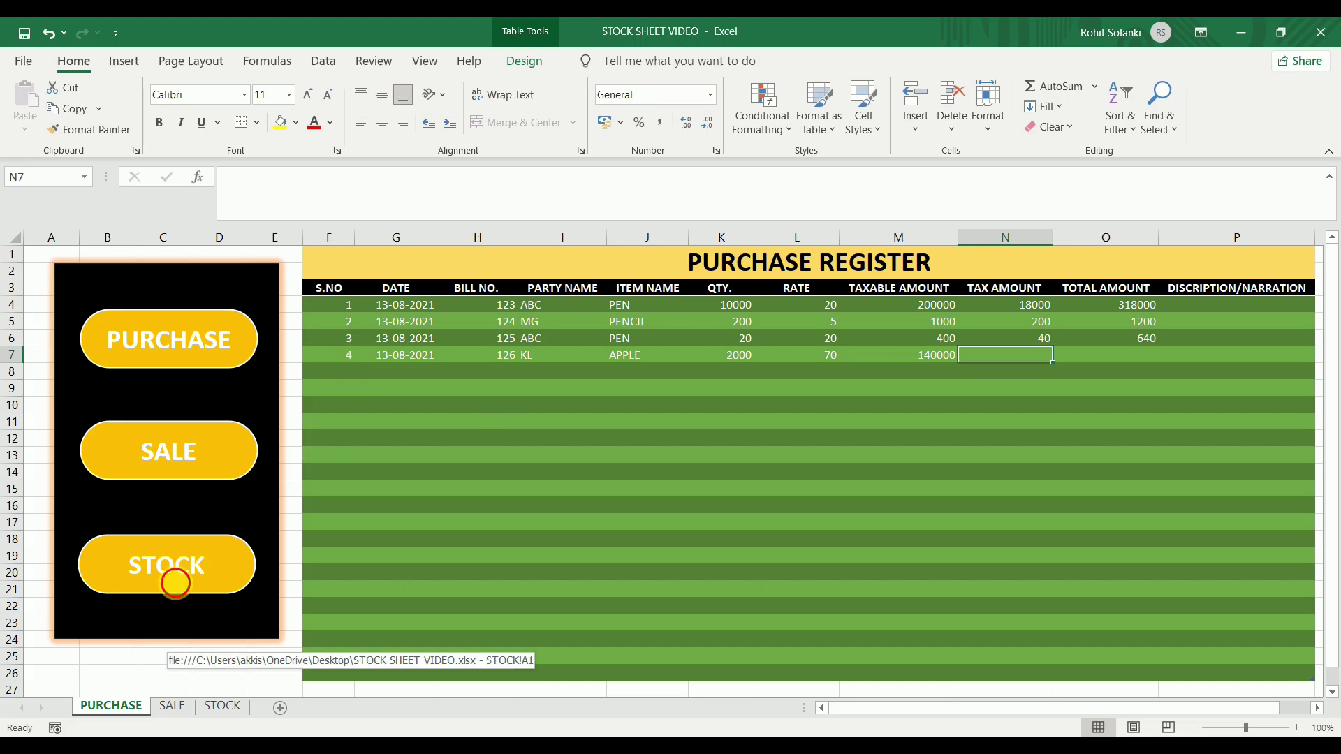
# Run REFRESH on the STOCK register so APPLE appears with 2000 purchased
pyautogui.click(179, 589)
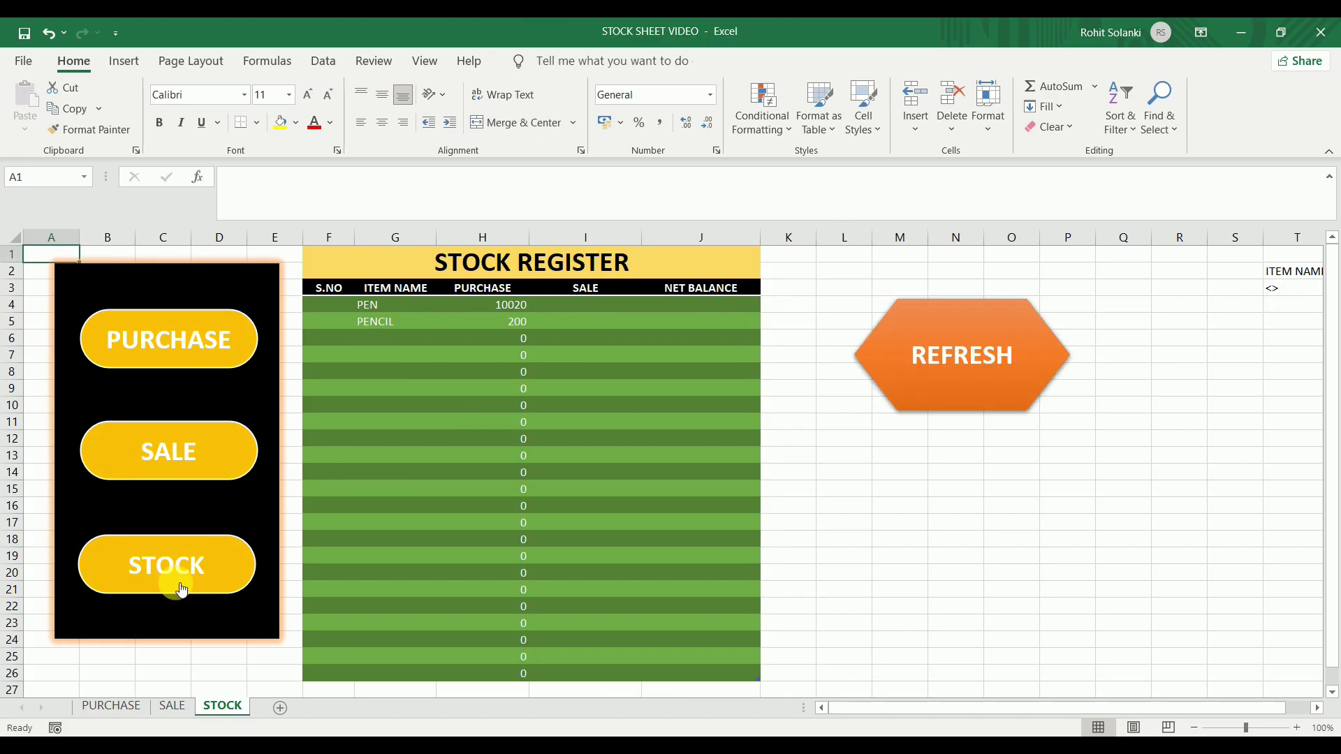
pyautogui.click(976, 367)
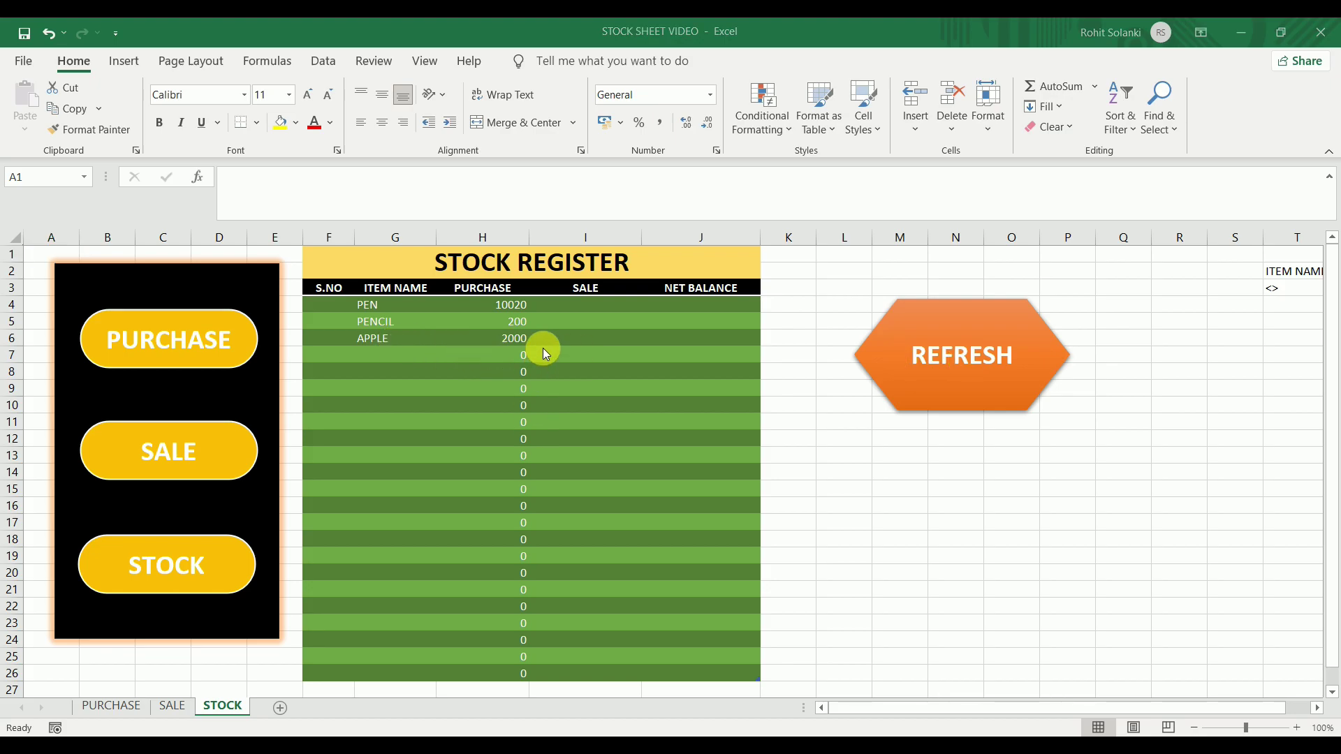
pyautogui.click(569, 312)
# Enter a SUMIF in I4 totalling the SALE sheet's QTY. by matching ITEM NAME
pyautogui.write('=')
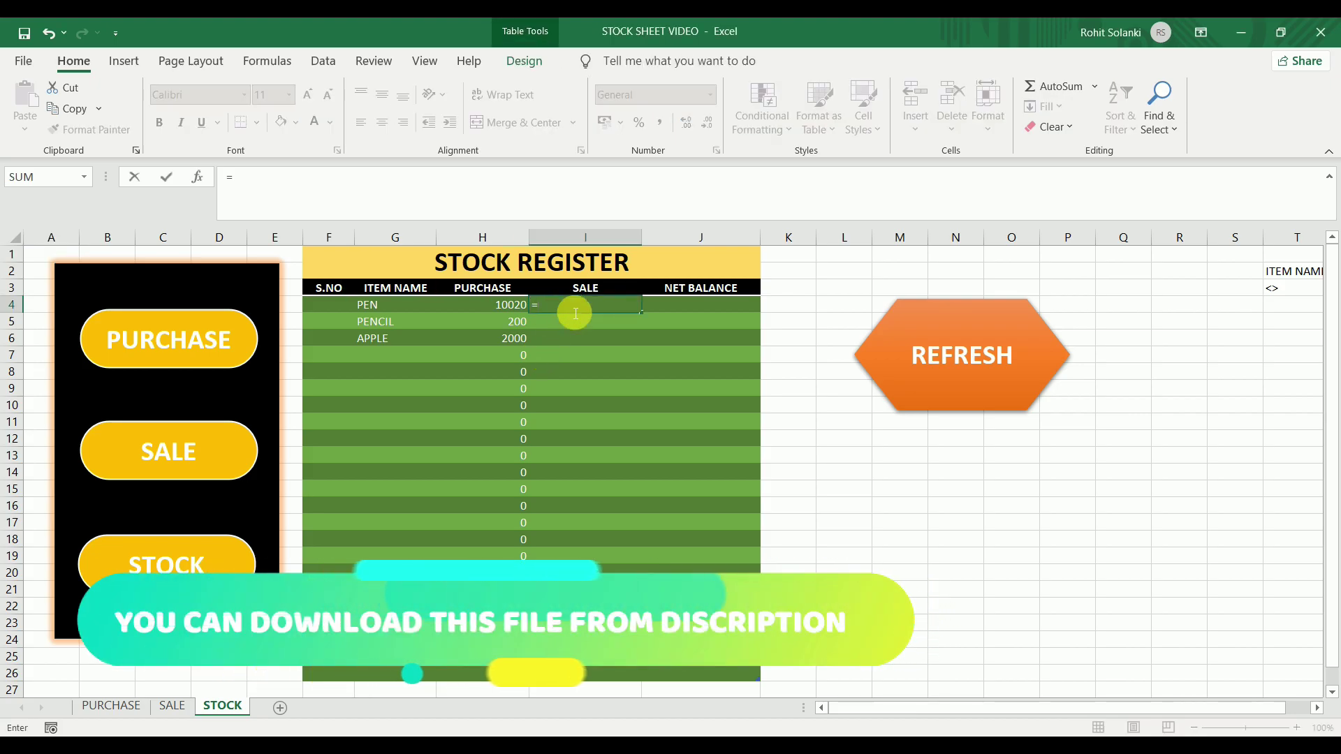
pyautogui.write('SUMI')
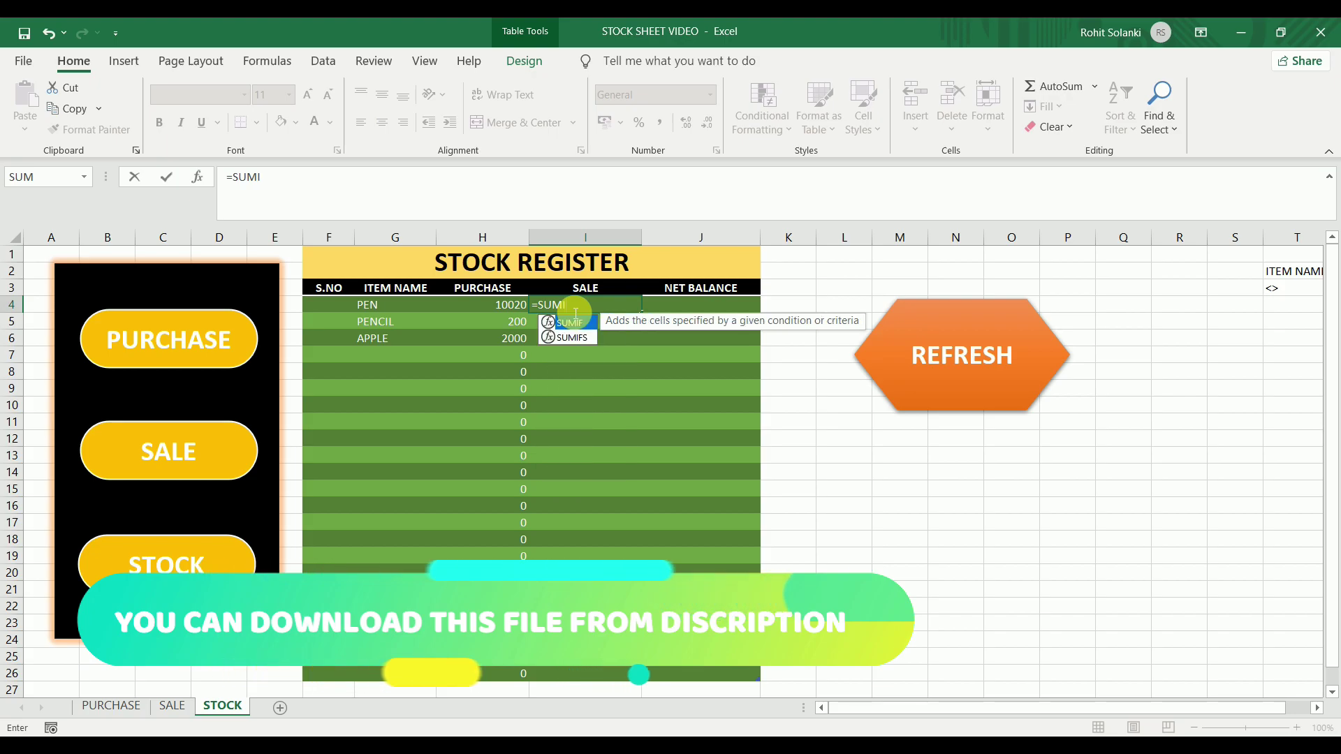
pyautogui.write('F(')
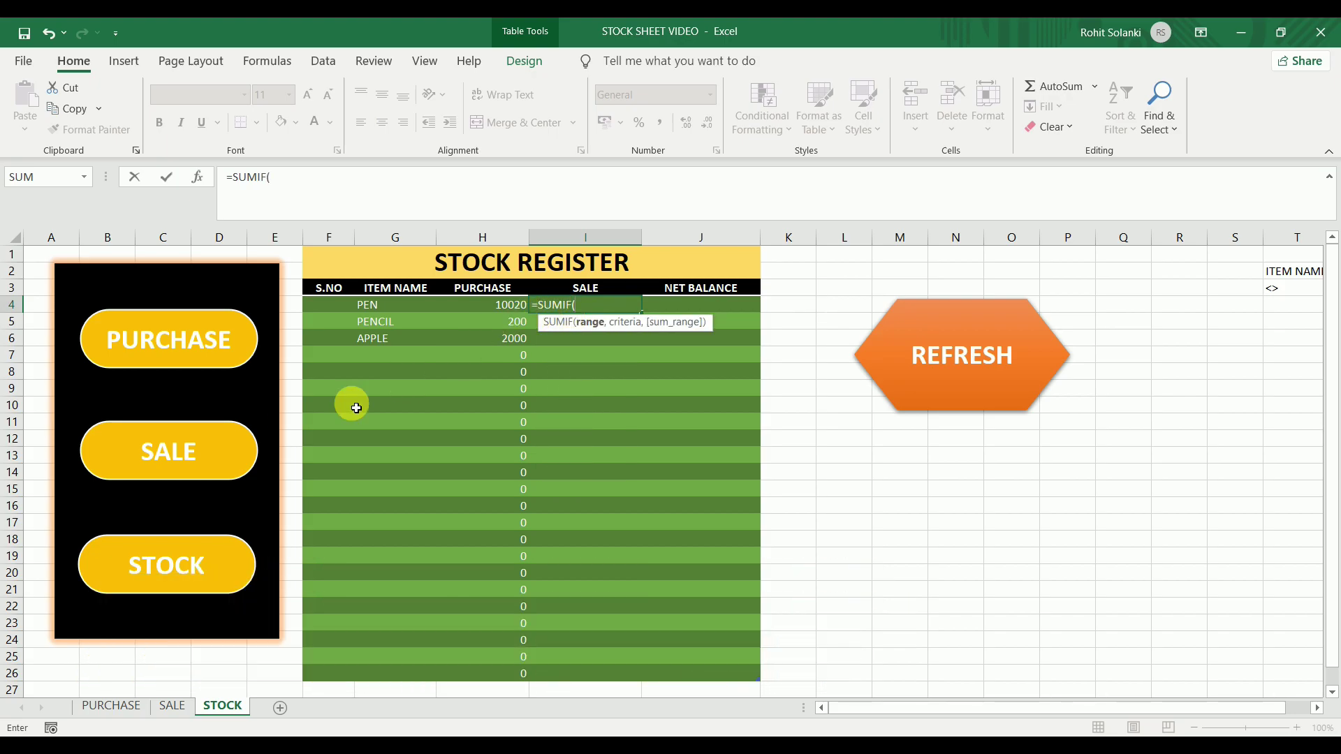
pyautogui.click(175, 706)
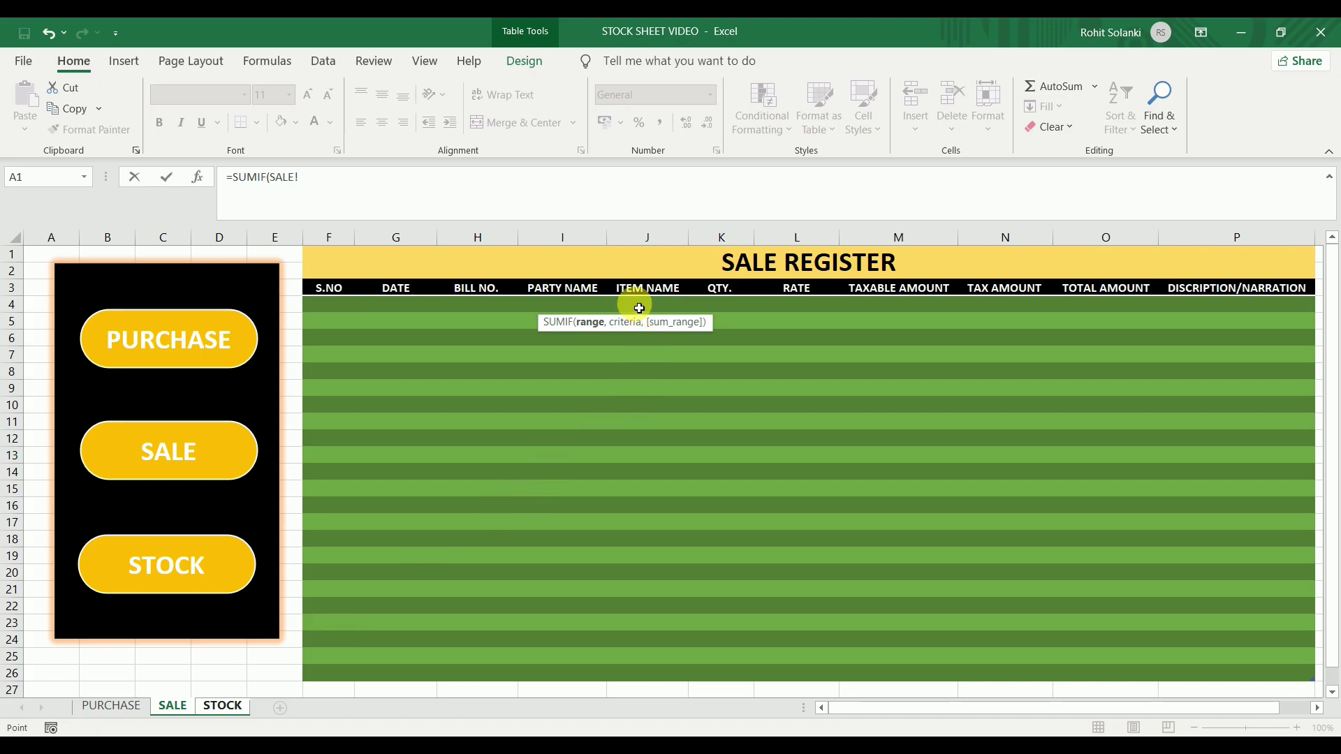
pyautogui.moveTo(639, 308)
pyautogui.mouseDown()
pyautogui.moveTo(648, 689)
pyautogui.moveTo(653, 678)
pyautogui.mouseUp()
pyautogui.write(',')
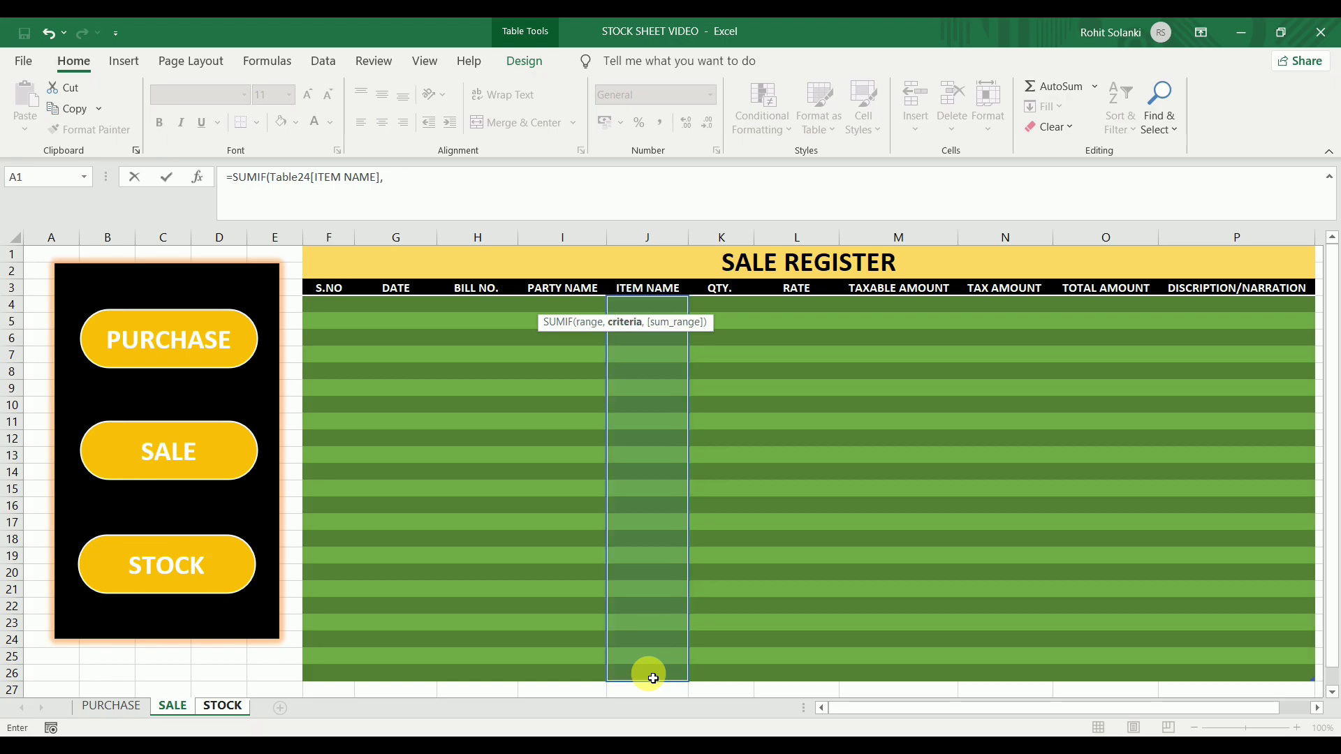
pyautogui.click(233, 707)
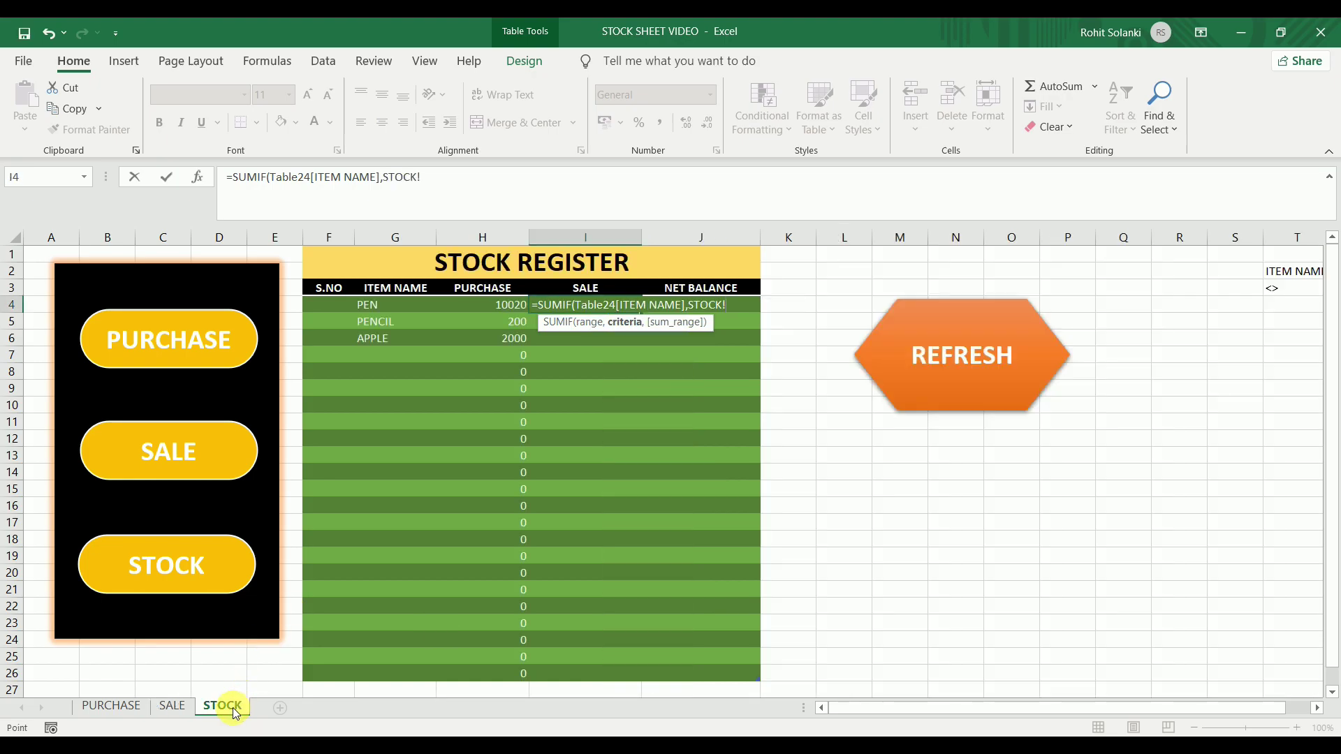
pyautogui.click(403, 312)
pyautogui.write(',')
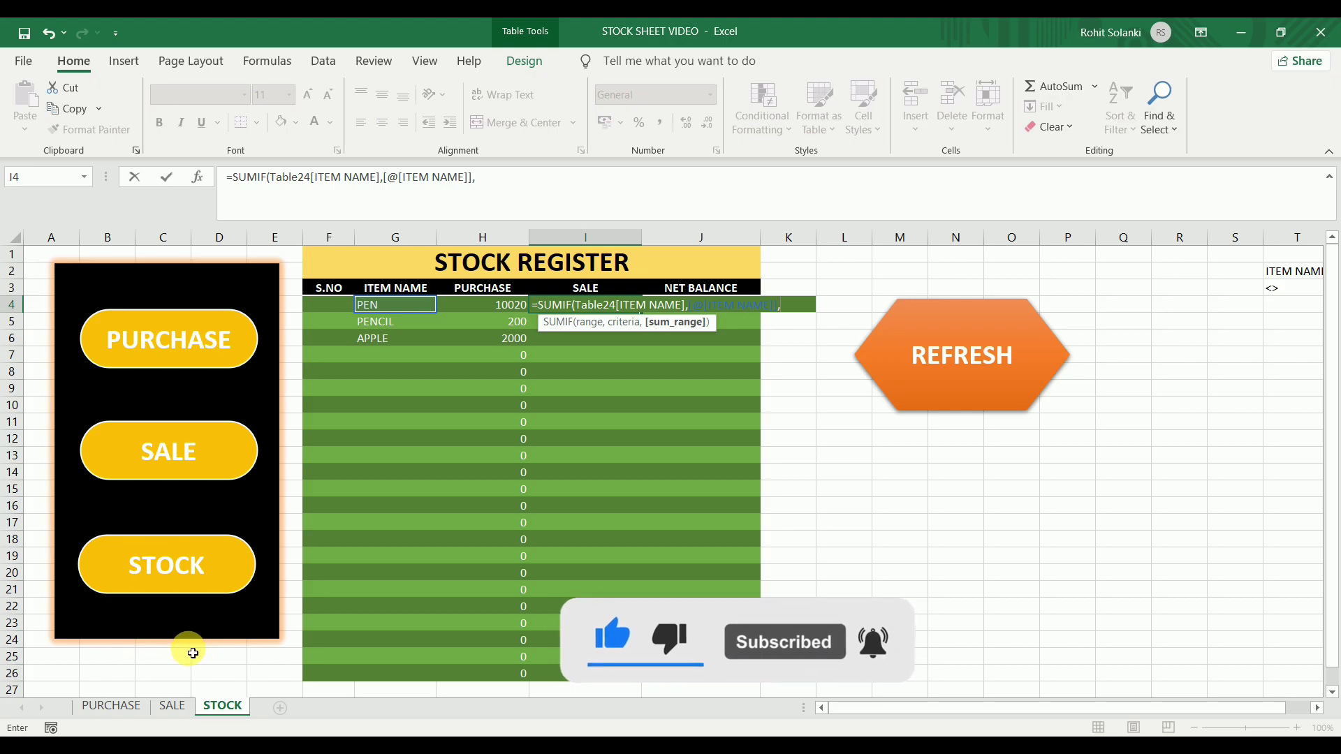
pyautogui.click(176, 710)
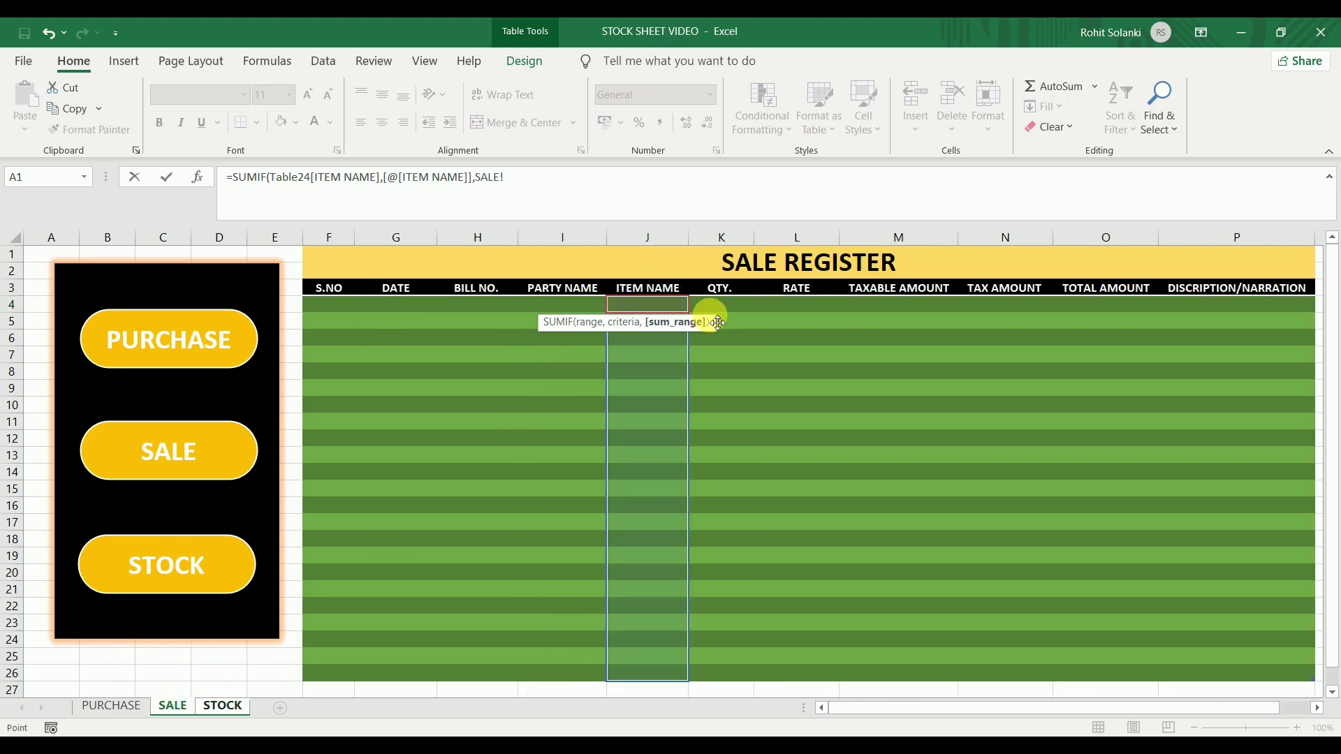
pyautogui.moveTo(723, 313); pyautogui.dragTo(740, 675)
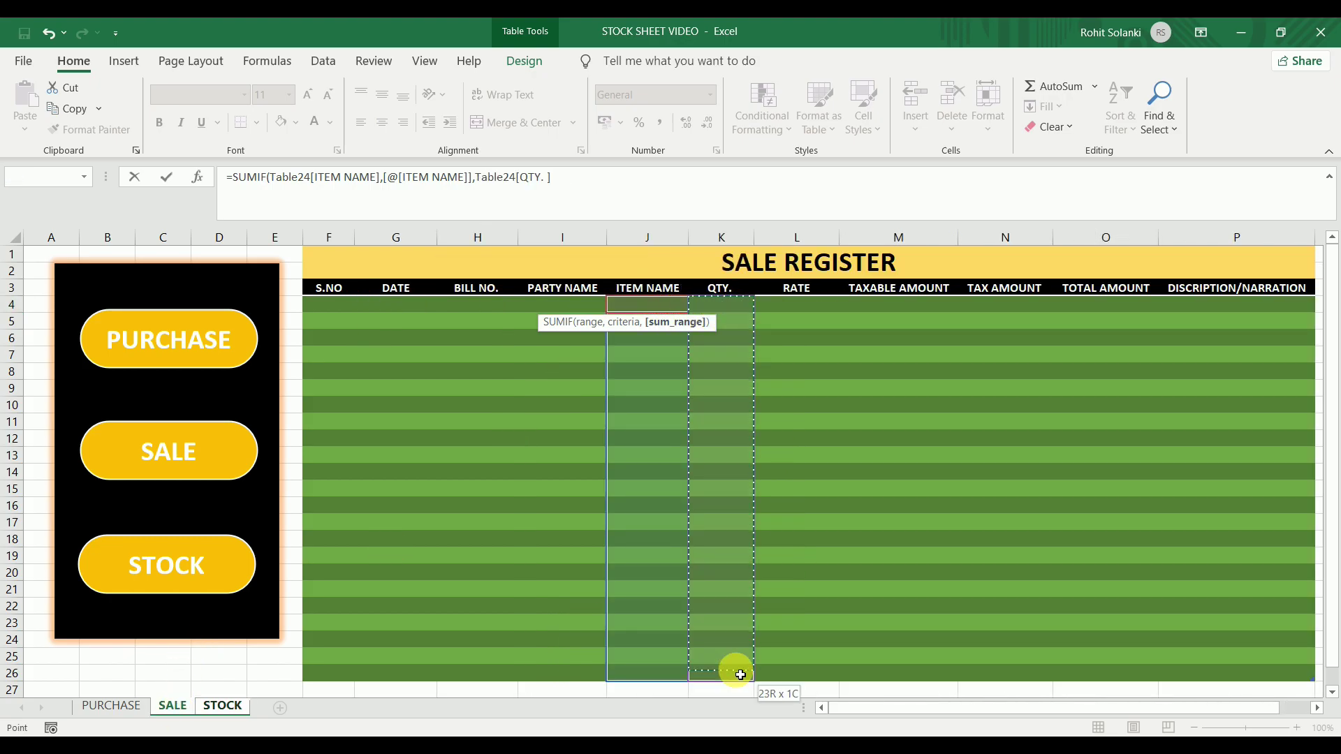
pyautogui.click(224, 706)
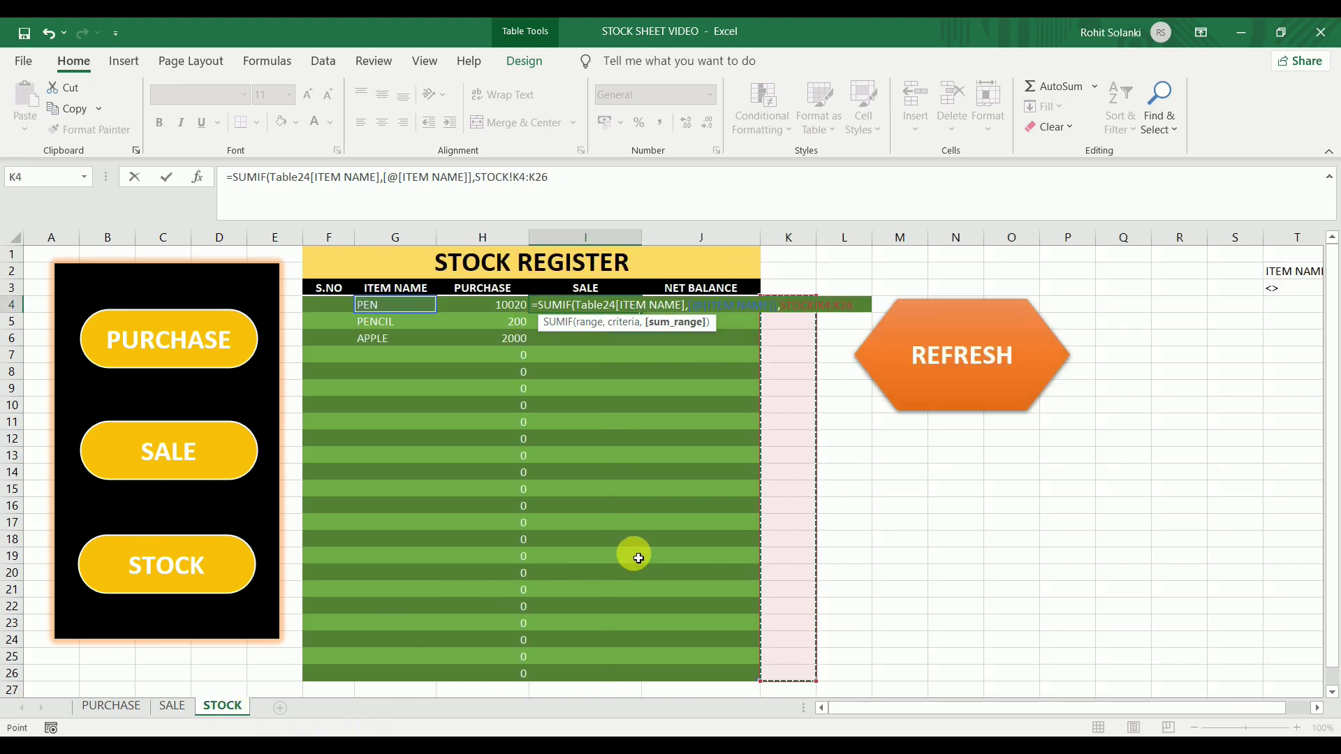
pyautogui.write(')')
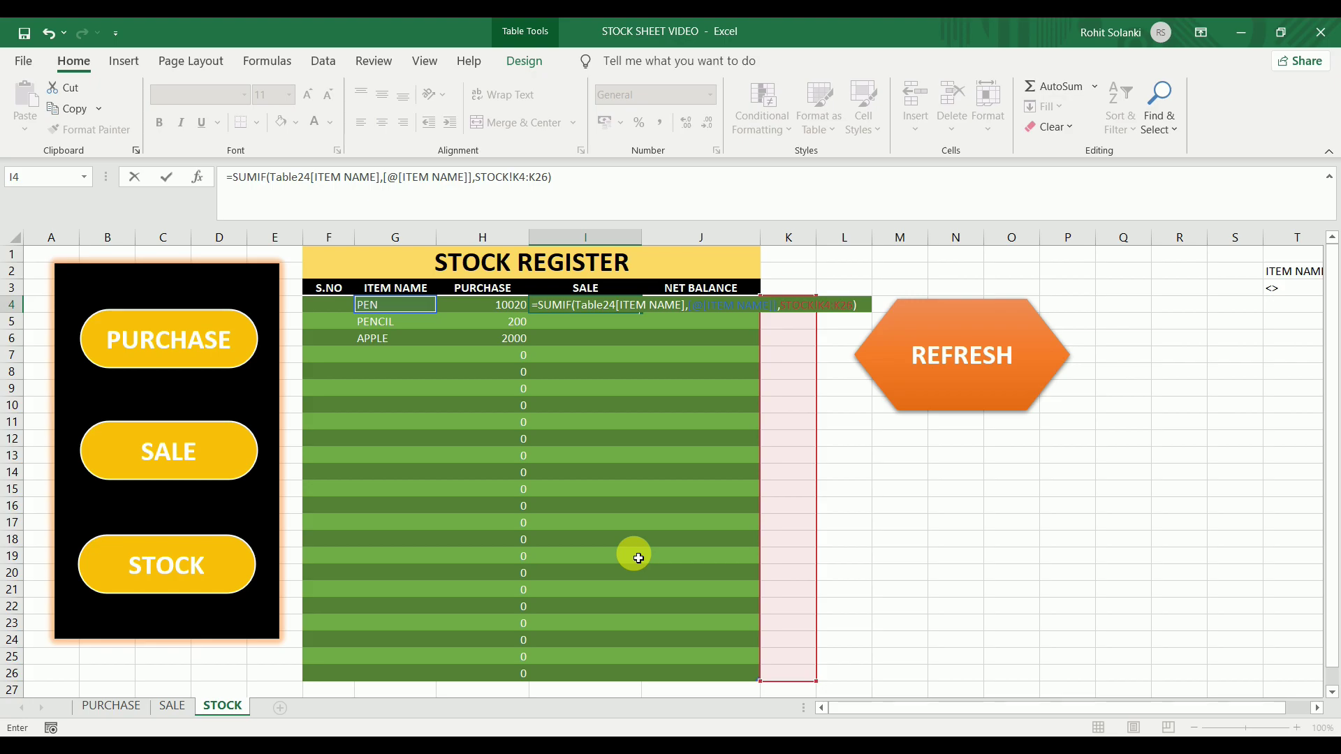
pyautogui.press('Return')
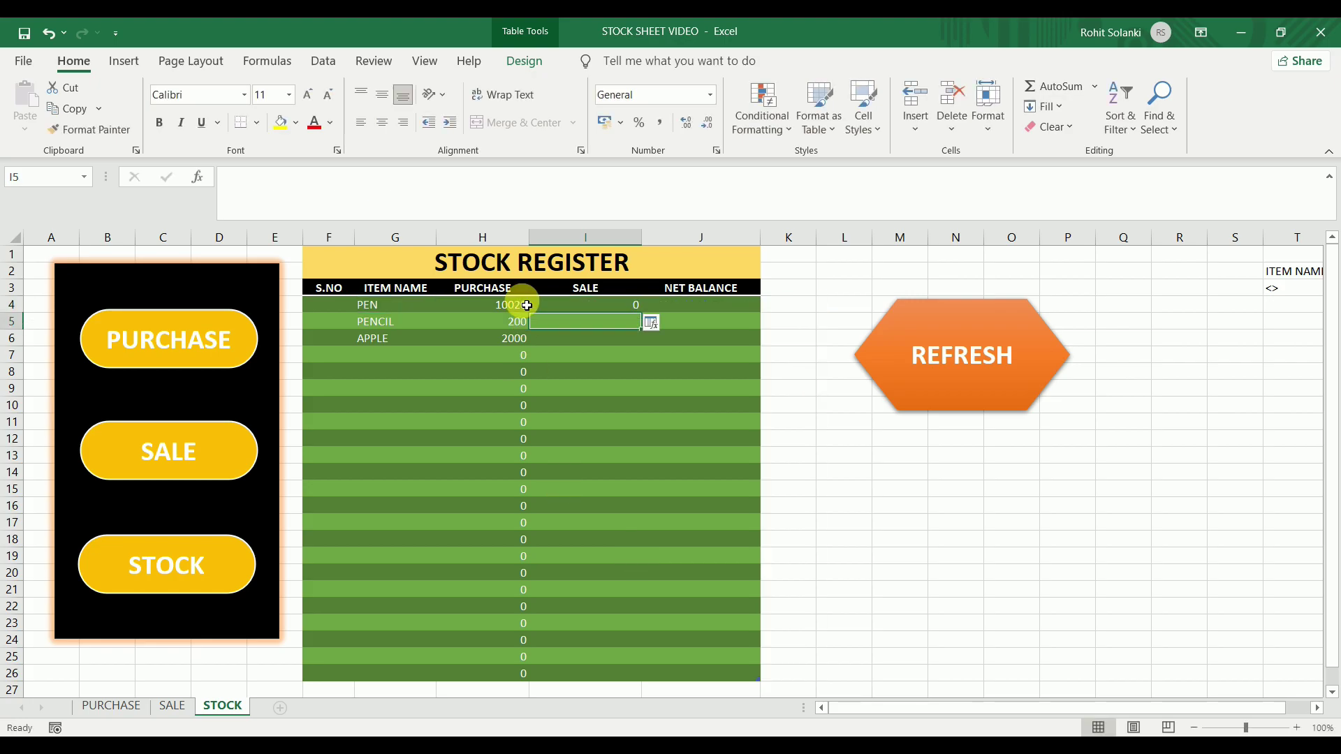
# Fill the I4 SALE formula down to row 26
pyautogui.click(637, 308)
pyautogui.moveTo(637, 305); pyautogui.dragTo(637, 680)
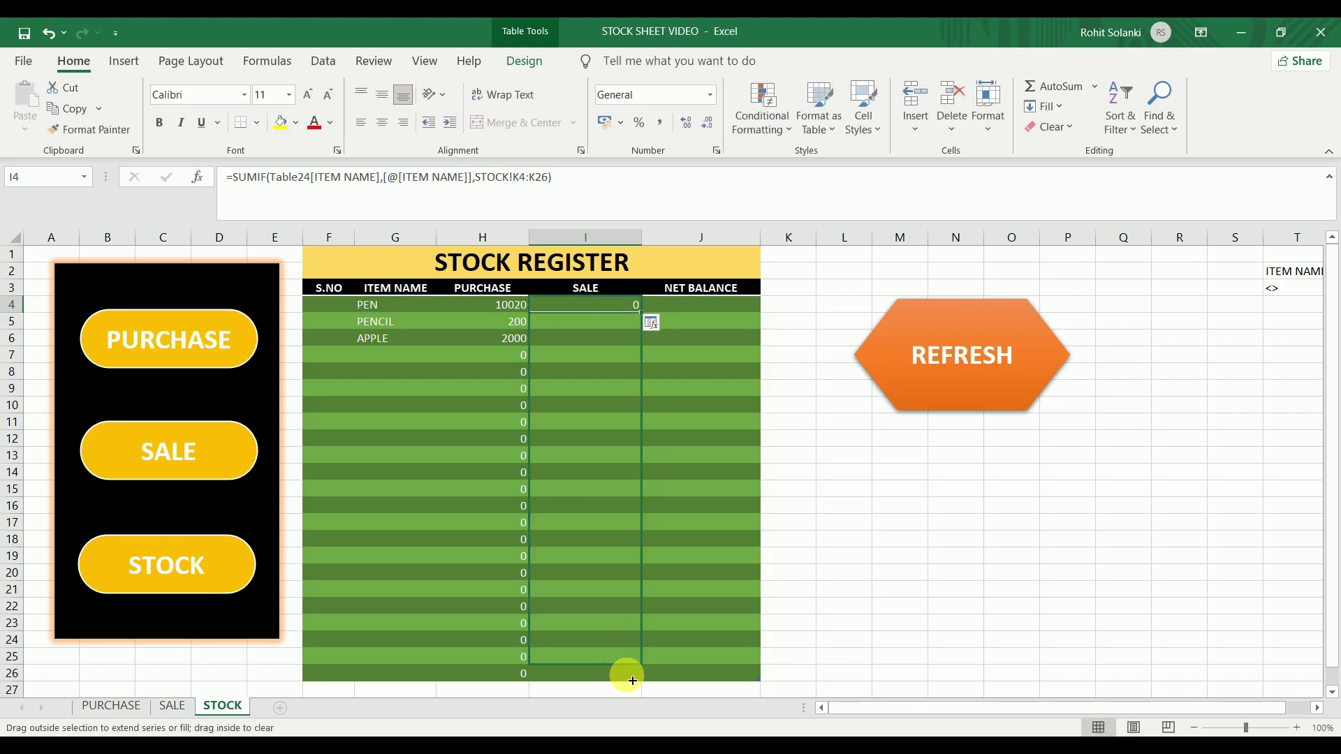
pyautogui.click(810, 456)
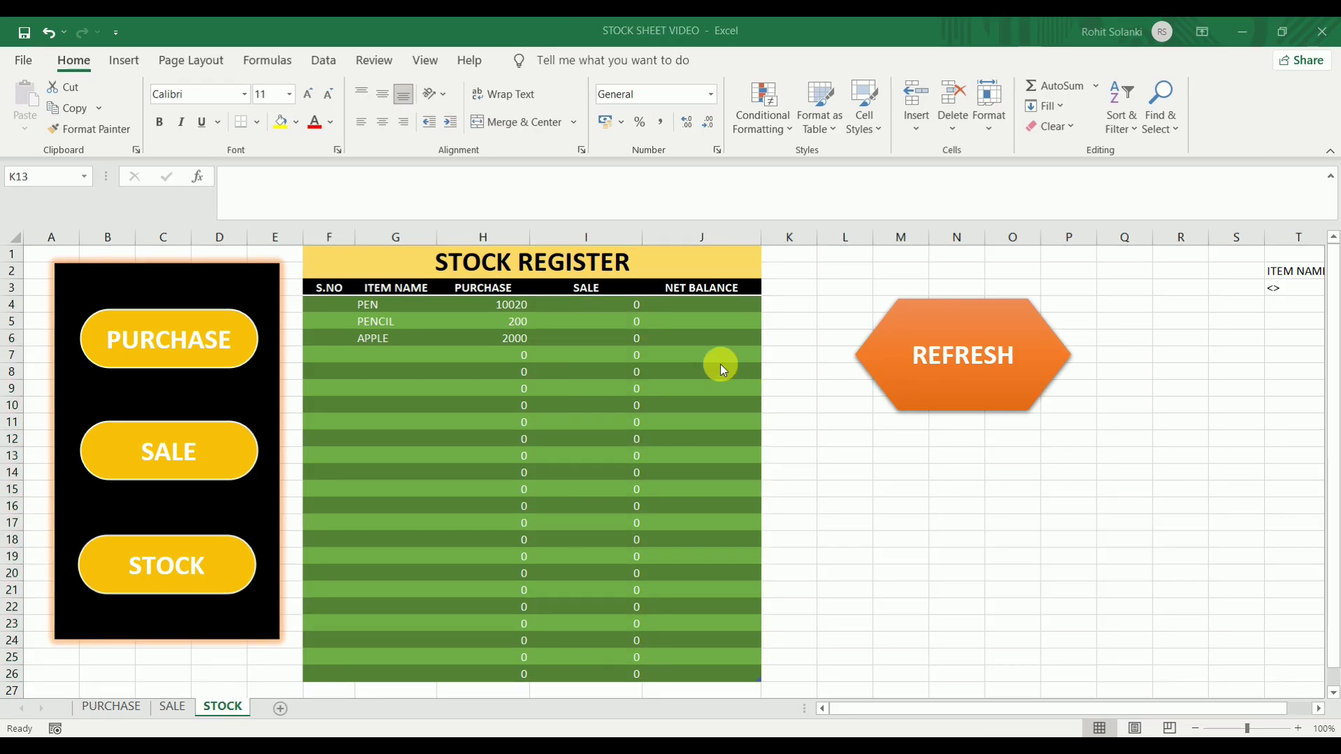
# Enter =H4-I4 in J4 so NET BALANCE shows 10020, 200 and 2000
pyautogui.click(712, 320)
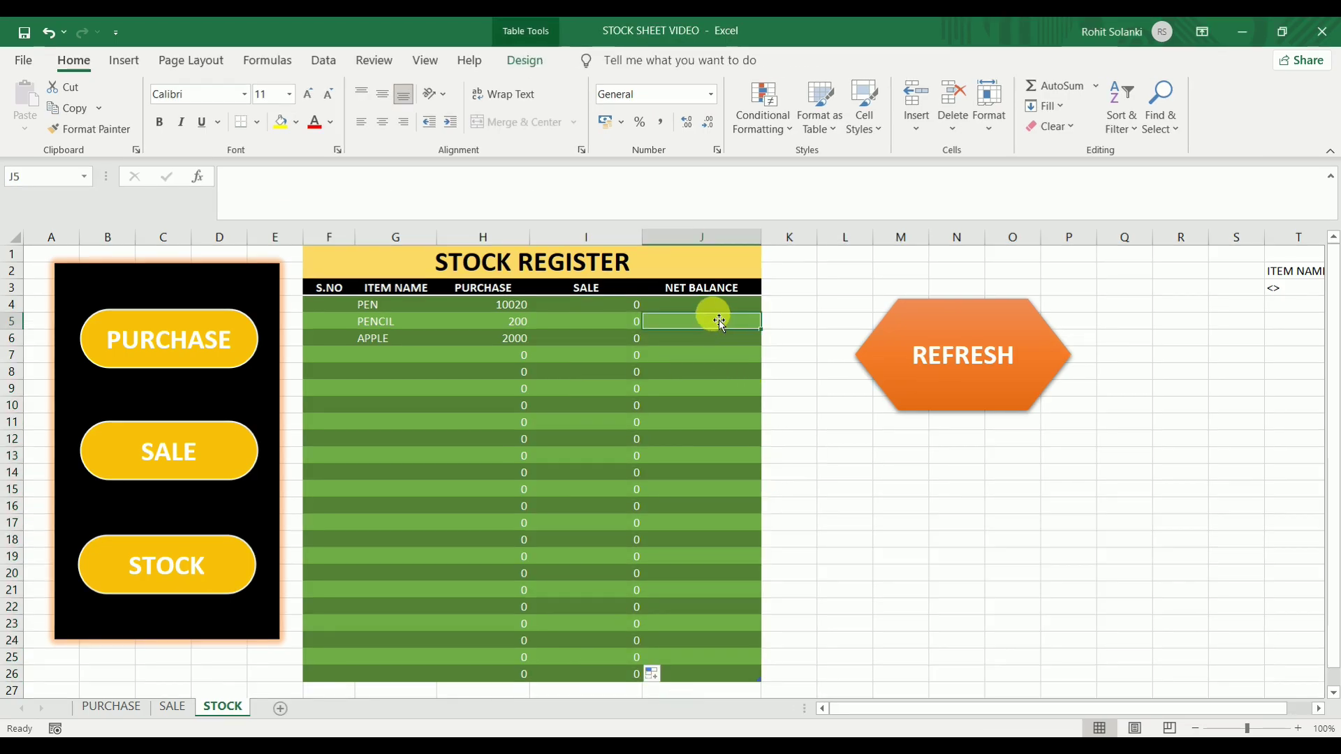
pyautogui.click(719, 307)
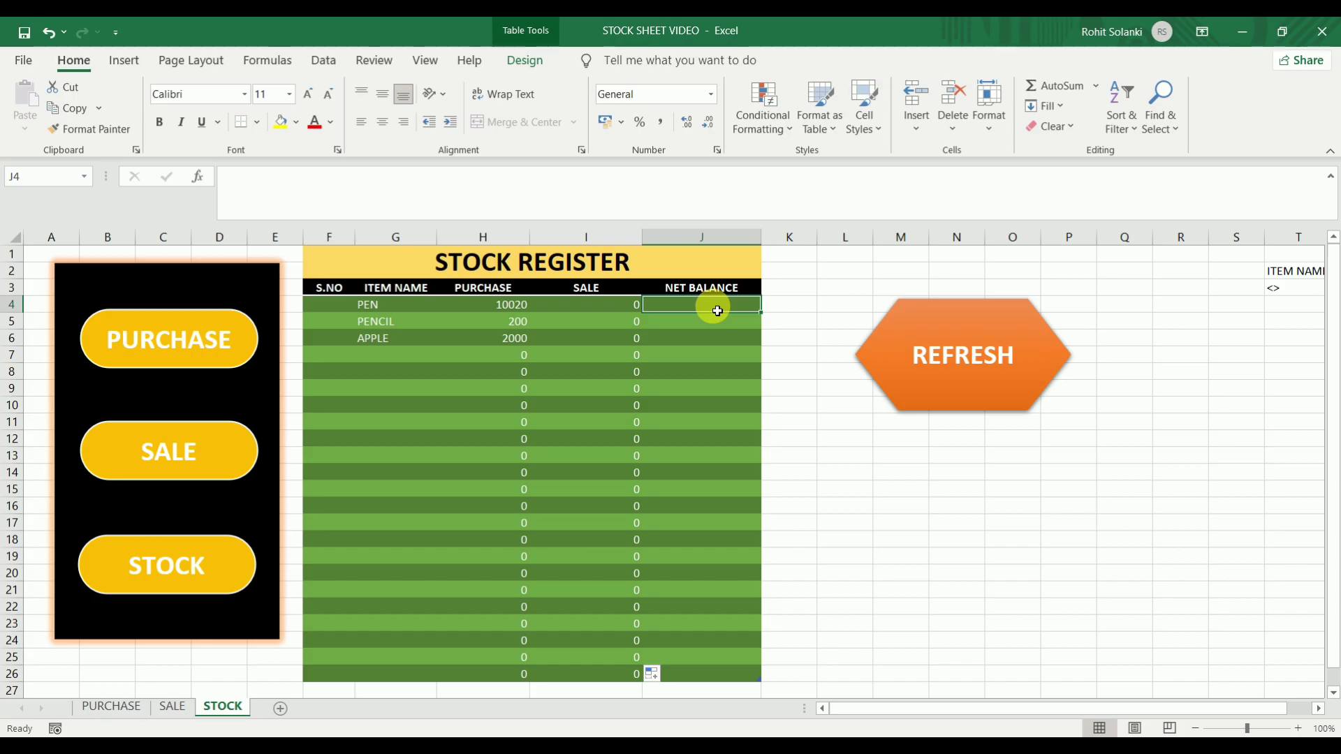
pyautogui.write('=')
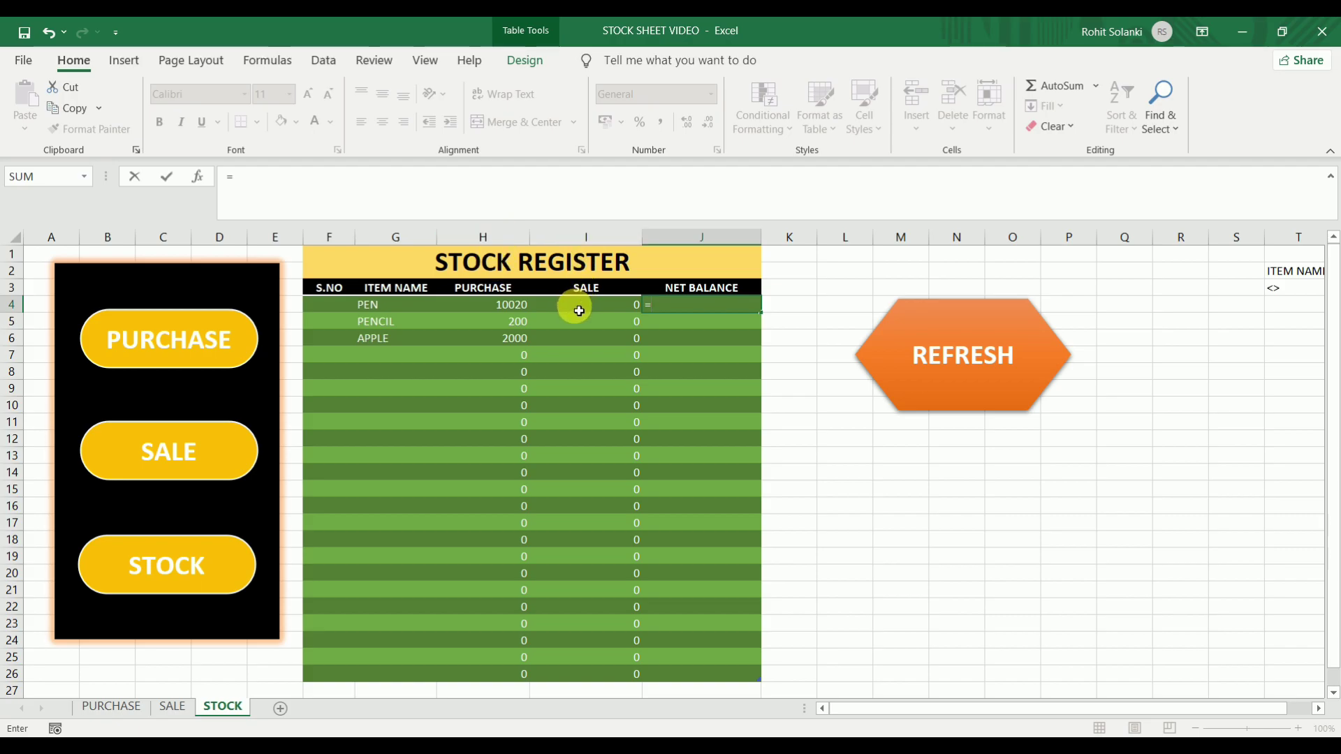
pyautogui.write('H')
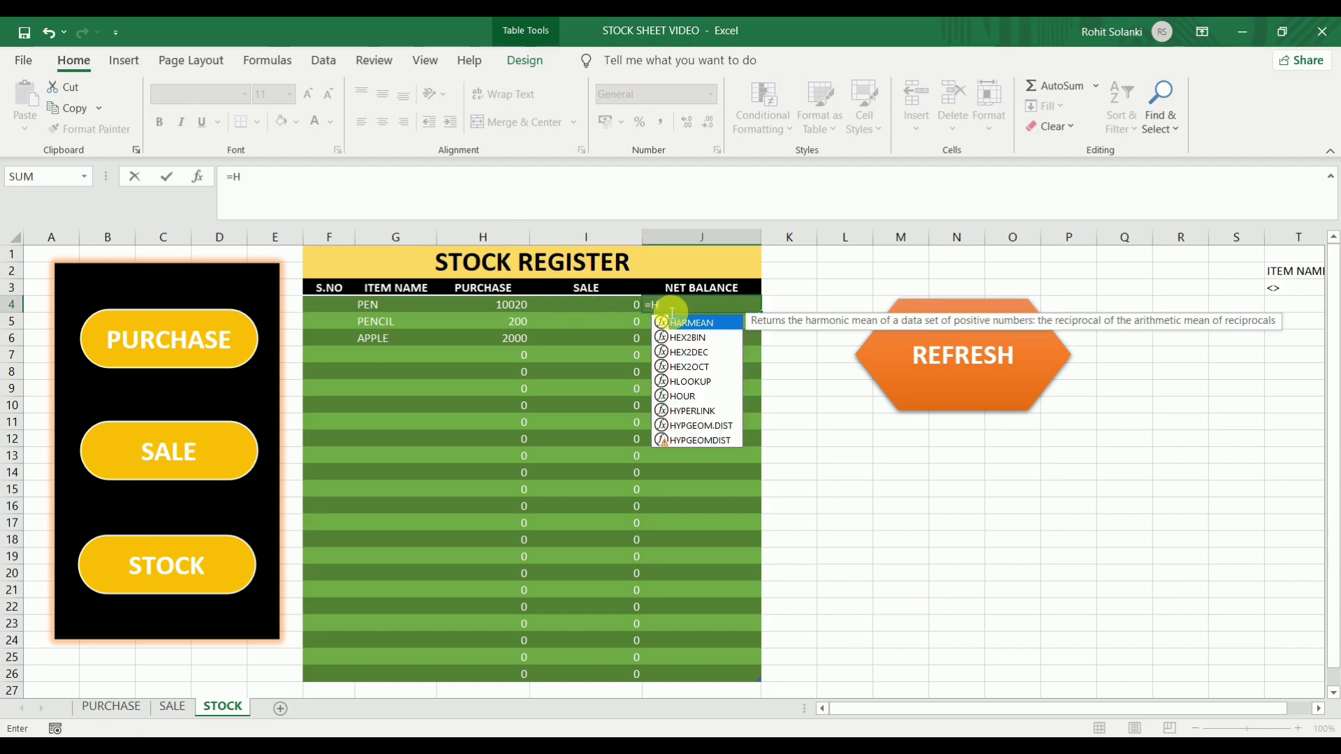
pyautogui.write('4-')
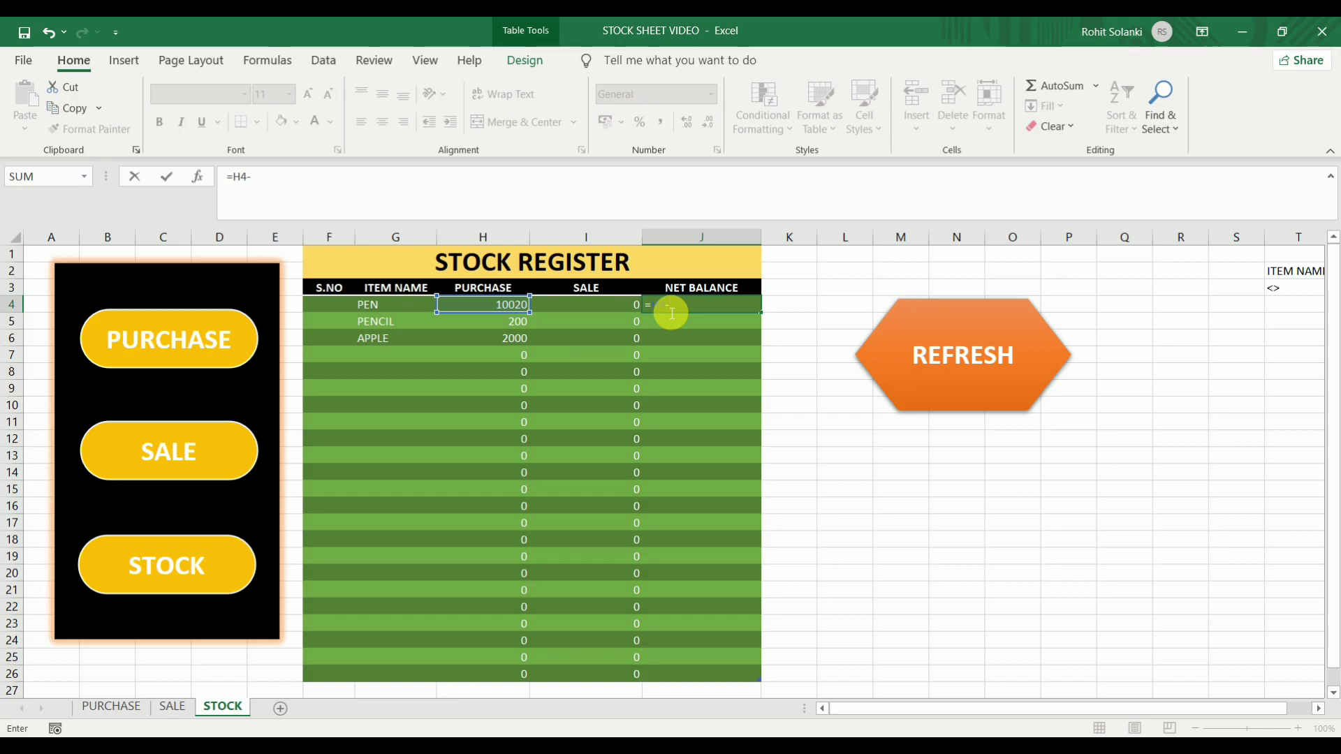
pyautogui.write('I4')
pyautogui.press('Return')
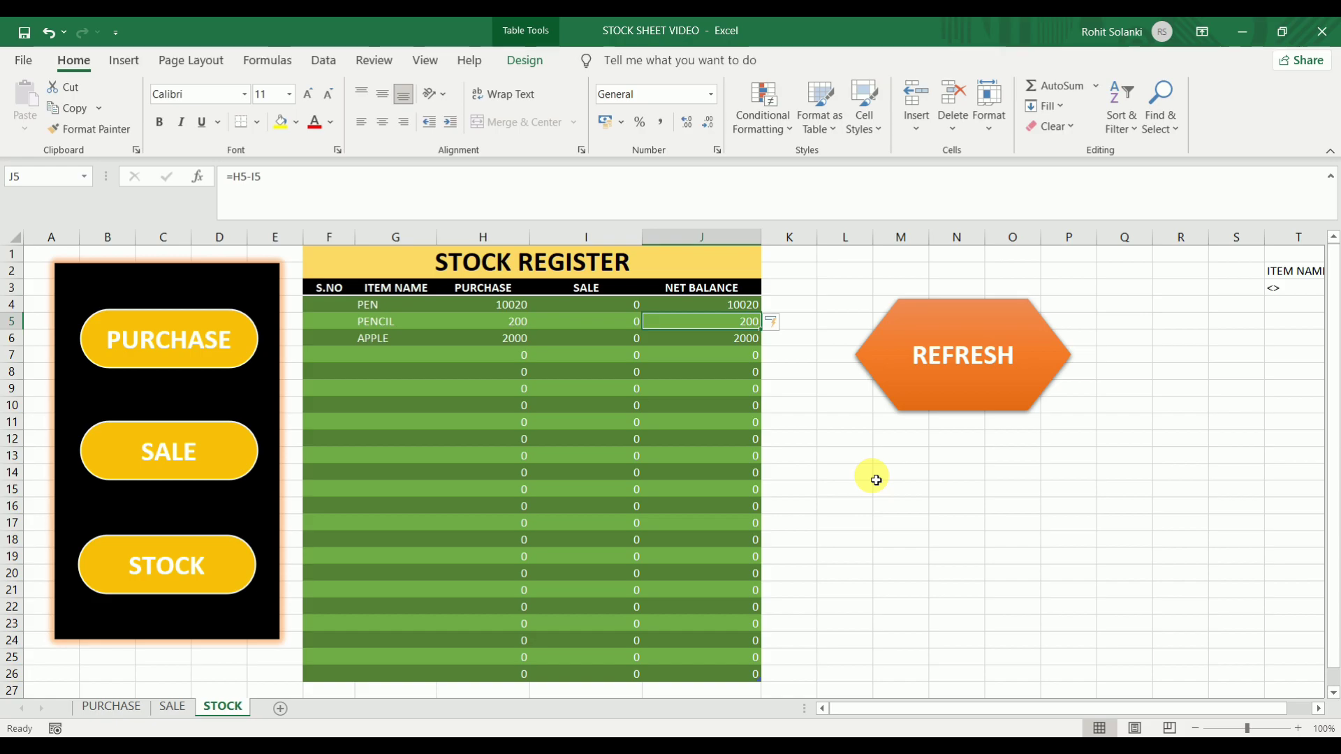
pyautogui.click(875, 480)
# Record sale 1 dated 13-08-2021: bill 554, party XYZ, 500 PEN at rate 30
pyautogui.click(202, 447)
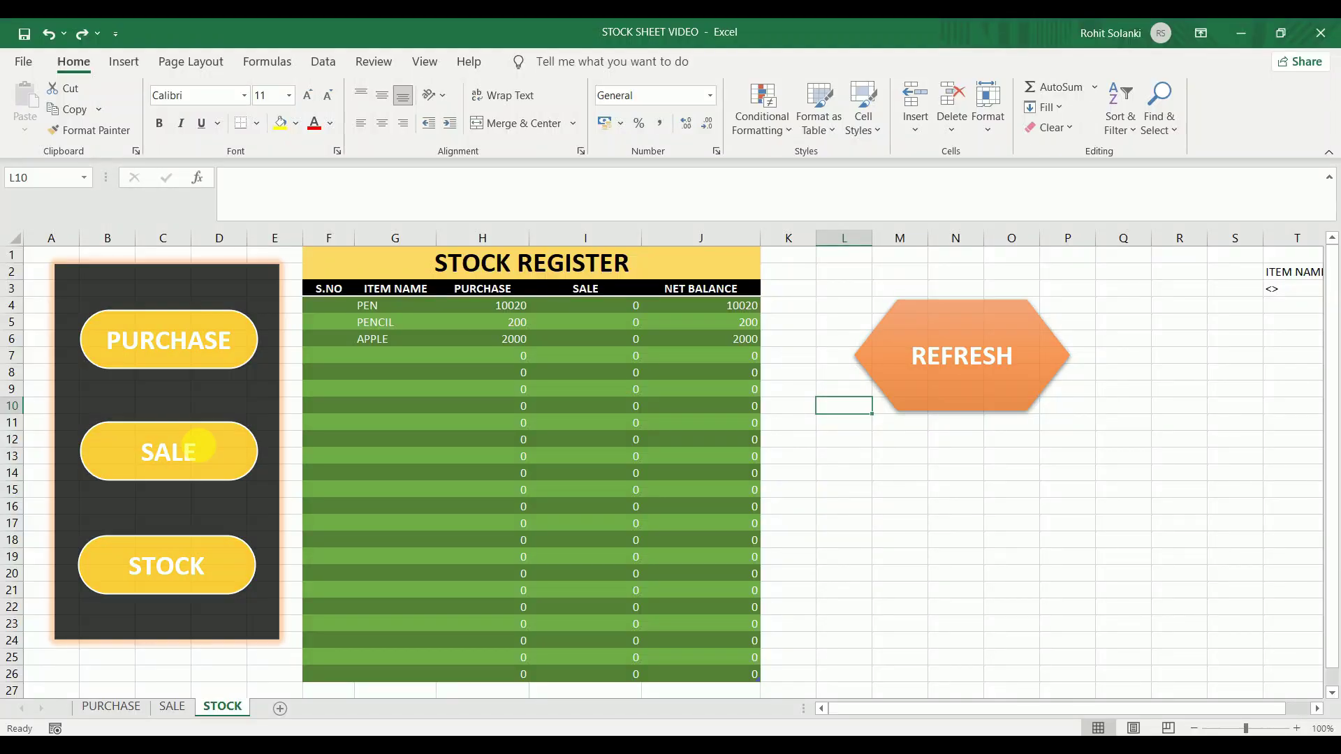
pyautogui.click(338, 313)
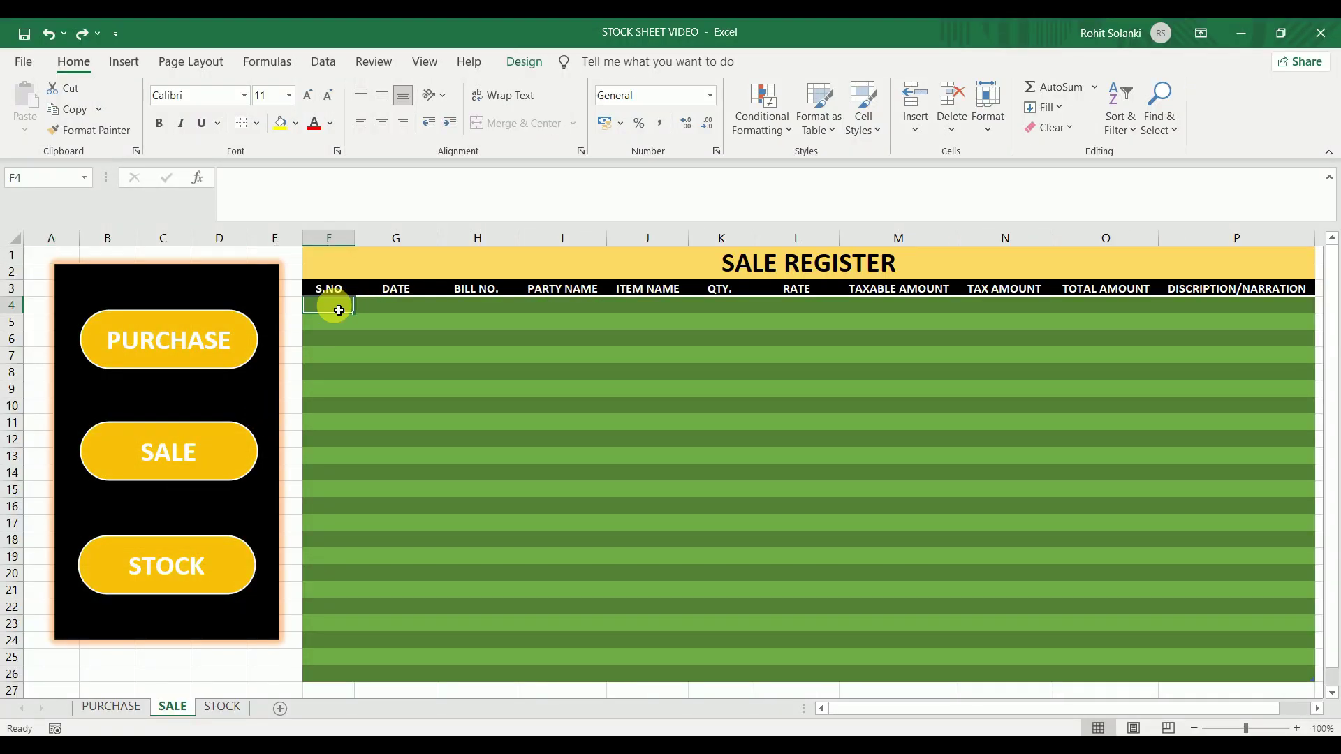
pyautogui.press('Up')
pyautogui.press('Tab')
pyautogui.hotkey('ctrl', ';')
pyautogui.press('Tab')
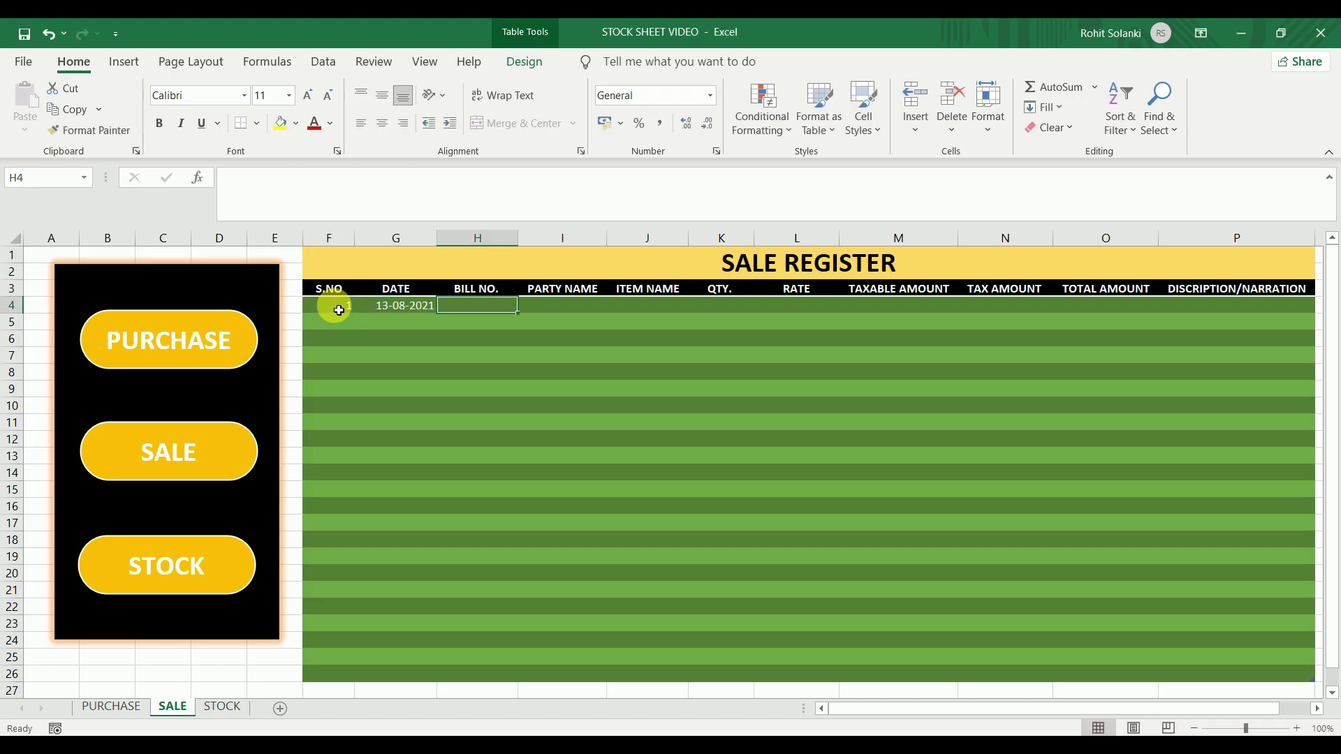
pyautogui.write('554')
pyautogui.press('Tab')
pyautogui.write('XYZ')
pyautogui.press('Tab')
pyautogui.write('PEN')
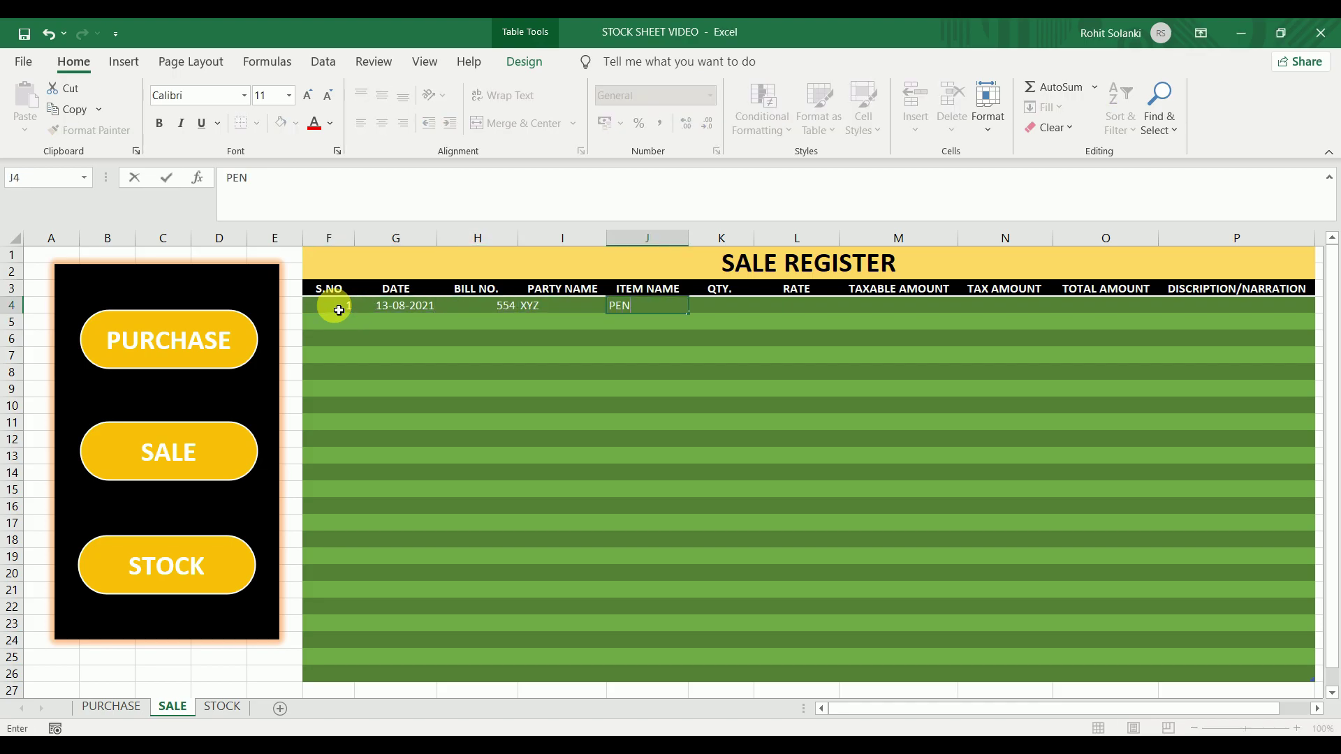
pyautogui.press('Tab')
pyautogui.write('5')
pyautogui.press('Tab')
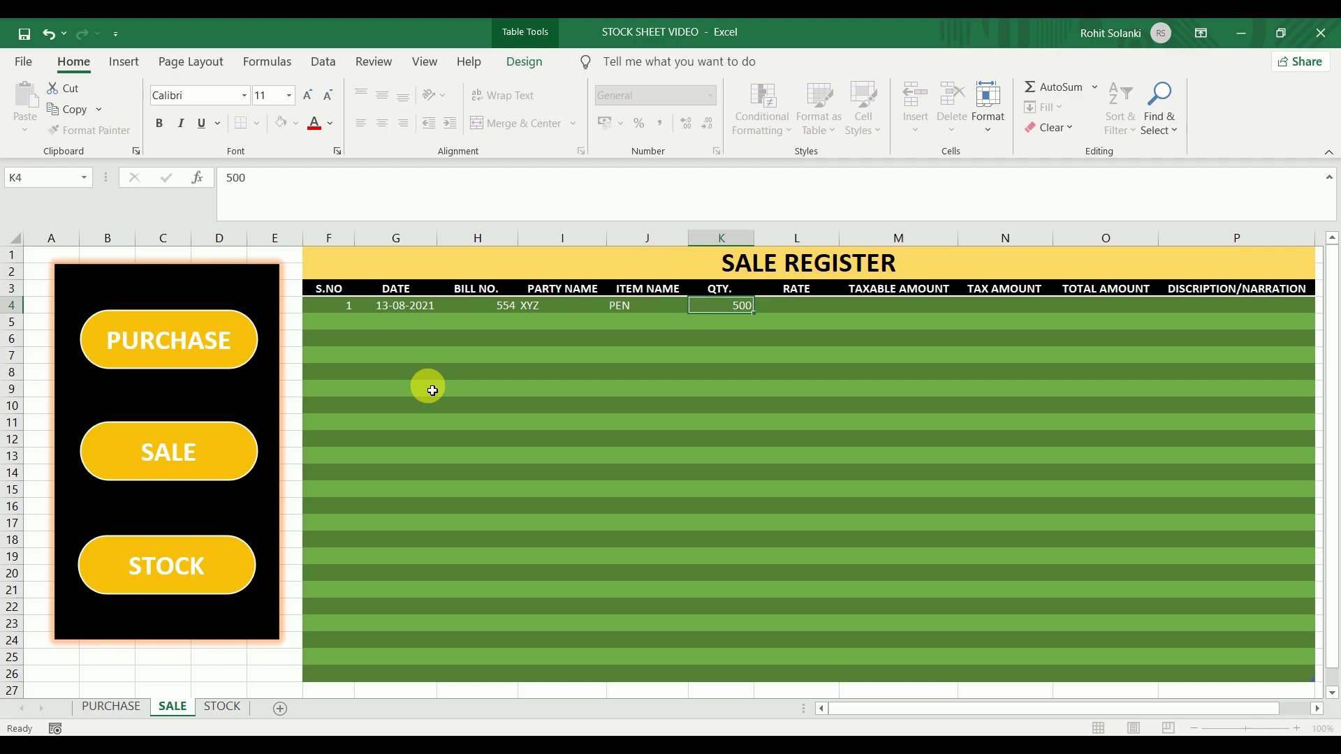
pyautogui.write('30')
pyautogui.press('Tab')
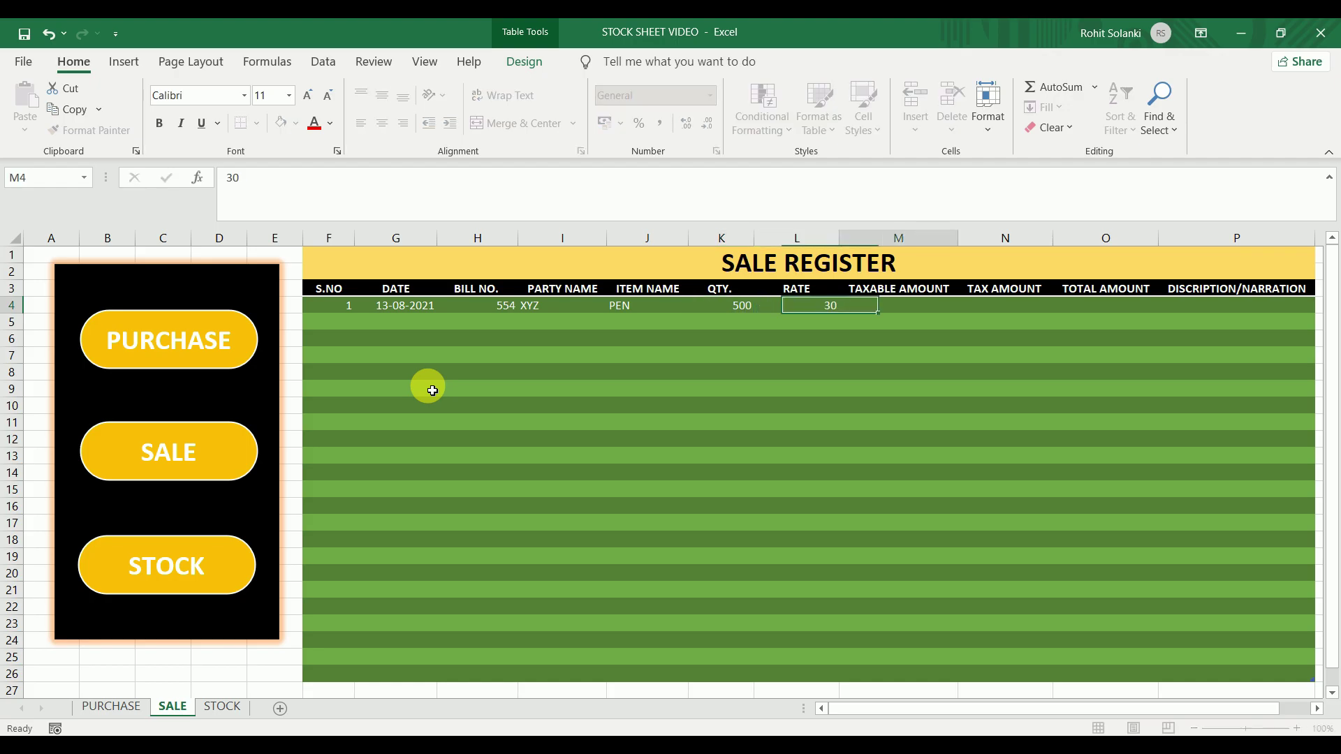
pyautogui.press('Tab')
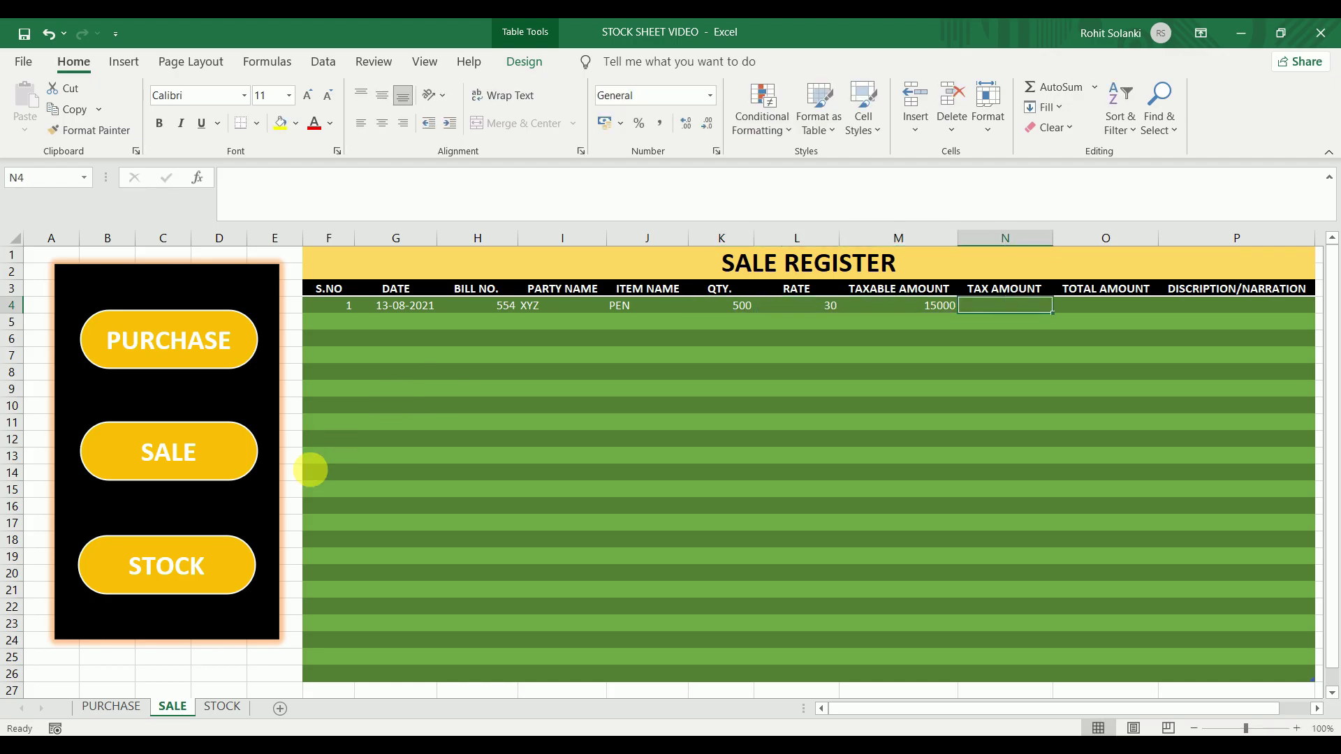
pyautogui.click(185, 577)
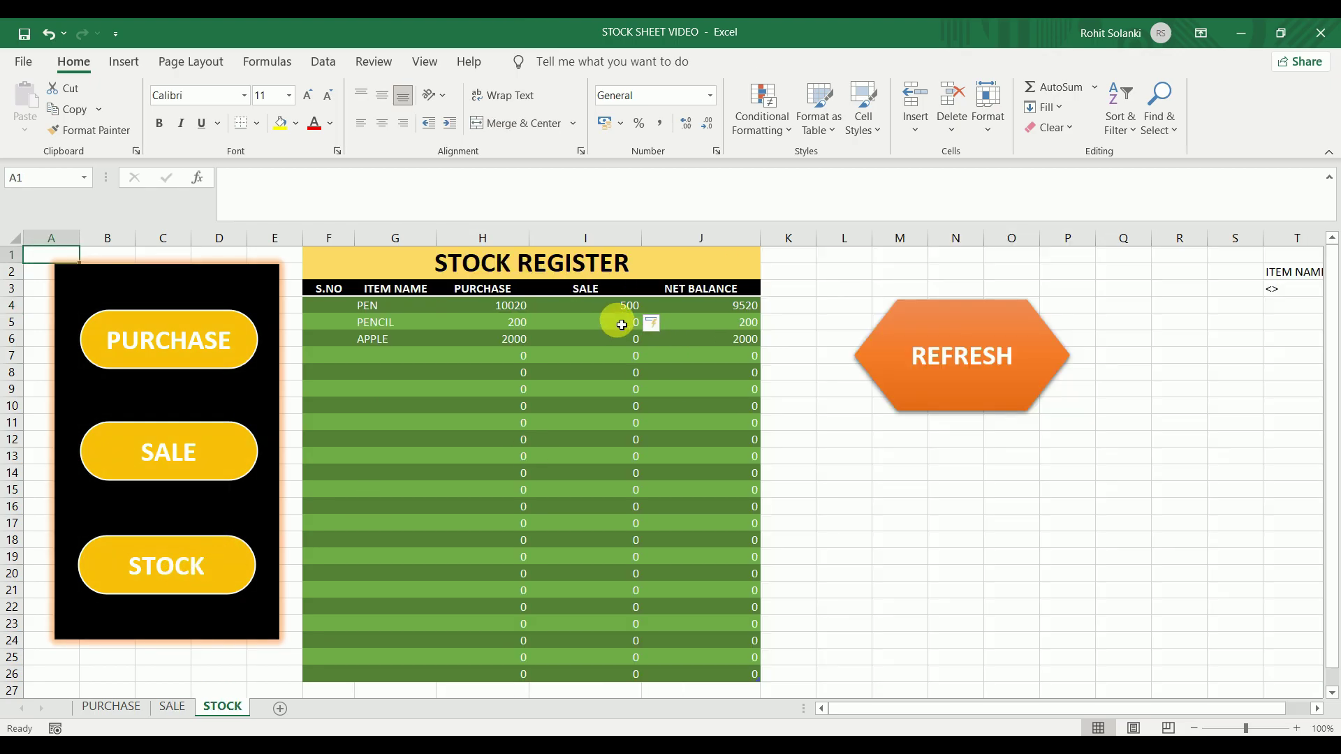
# Hide STOCK sheet column T containing the ITEM NAME / <> criteria block
pyautogui.click(830, 372)
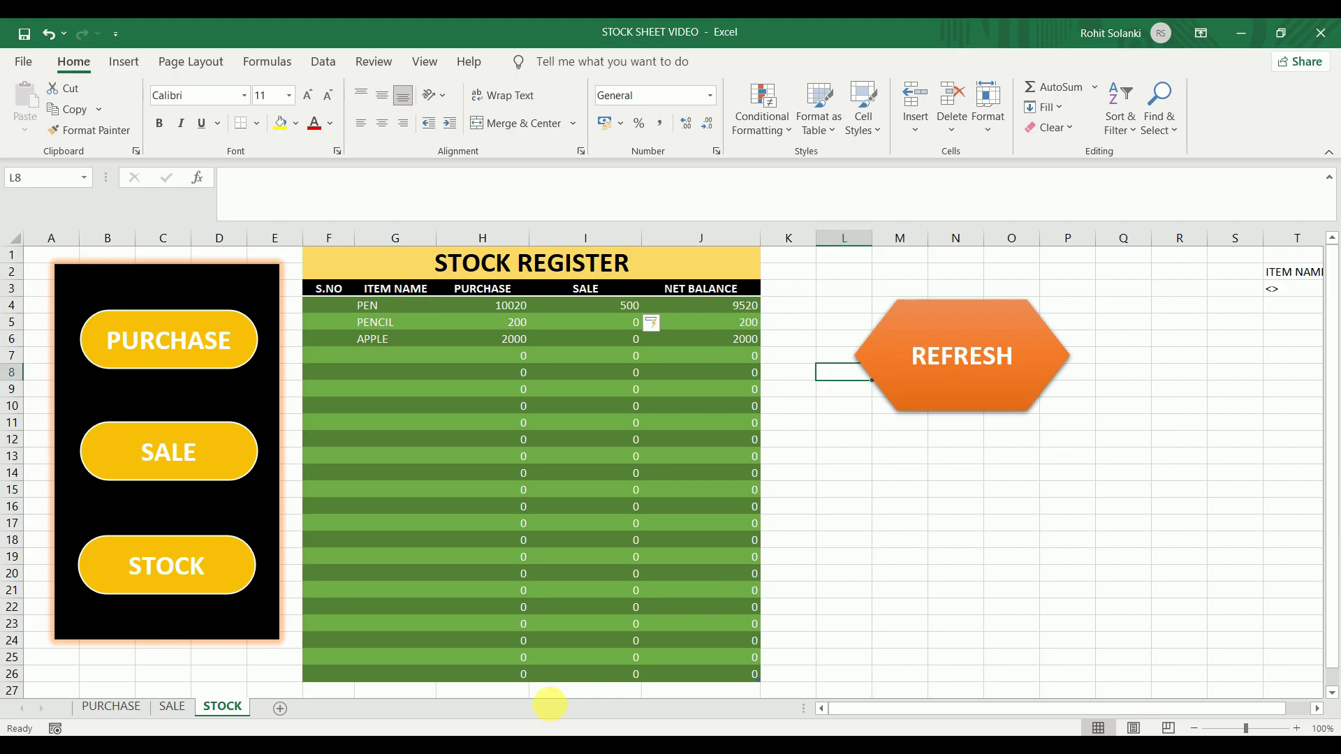
pyautogui.click(810, 458)
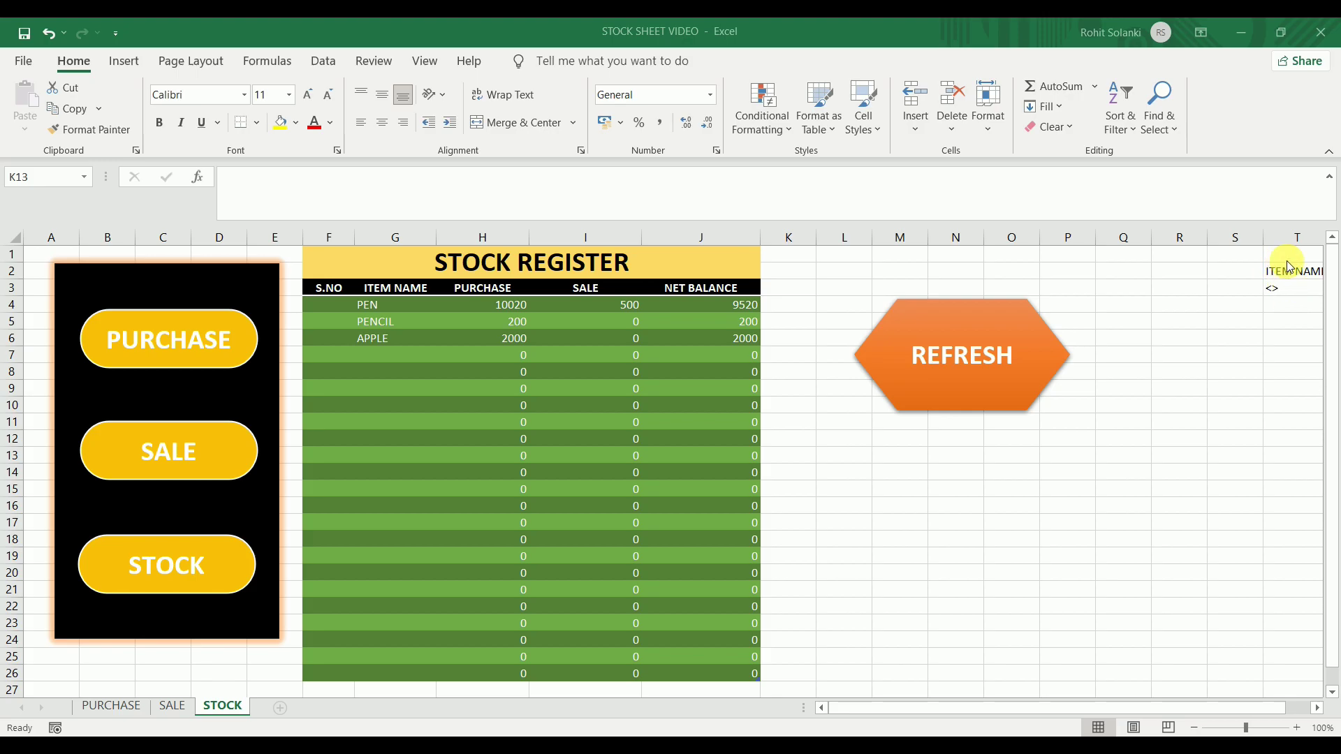
pyautogui.click(1296, 238)
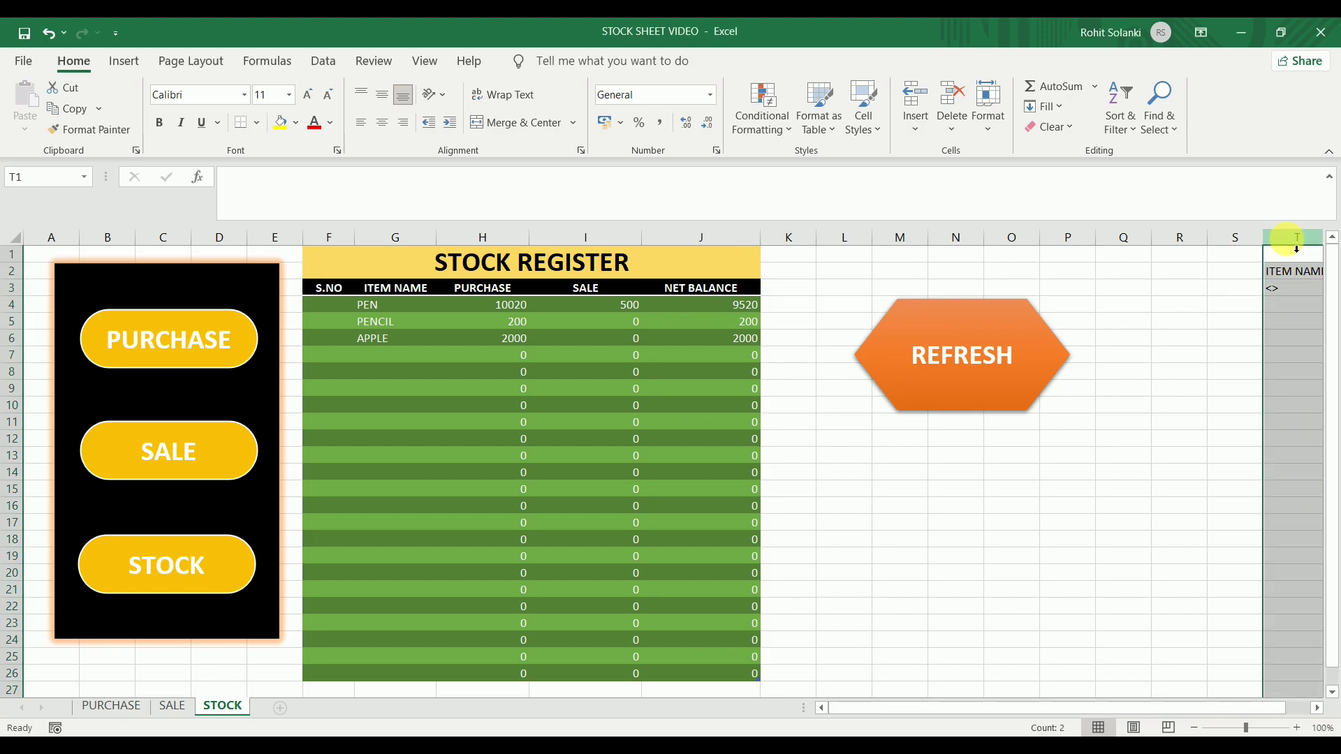
pyautogui.rightClick(1289, 241)
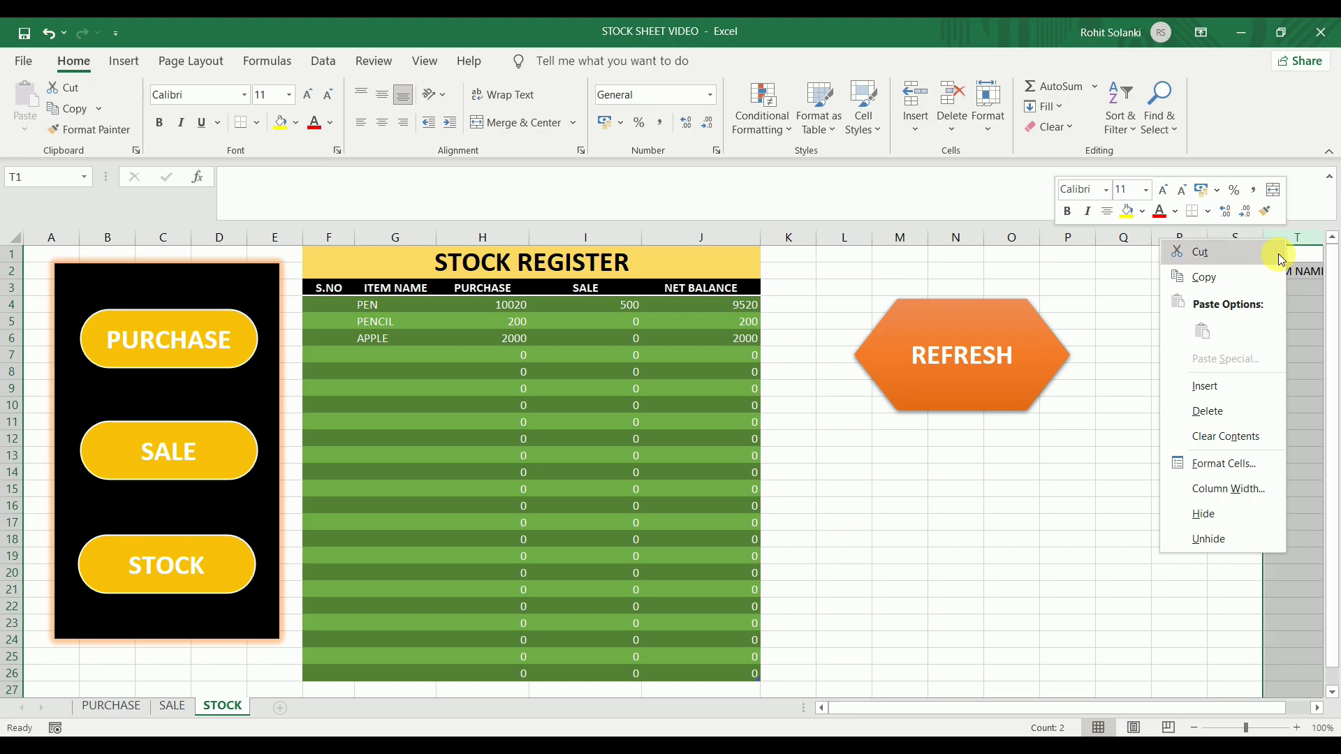
pyautogui.click(1198, 522)
pyautogui.hscroll(3, 1199, 523)
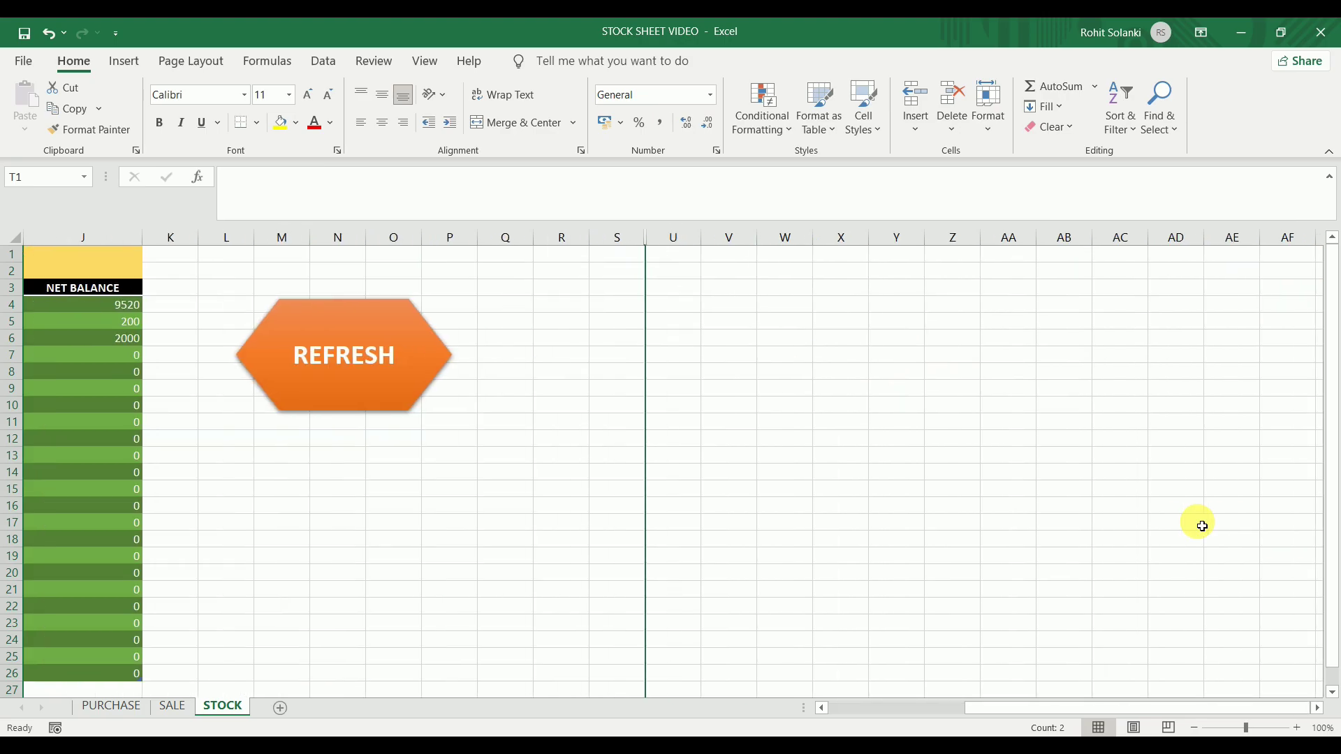
pyautogui.moveTo(1013, 703)
pyautogui.mouseDown()
pyautogui.moveTo(915, 722)
pyautogui.moveTo(859, 711)
pyautogui.mouseUp()
pyautogui.click(844, 557)
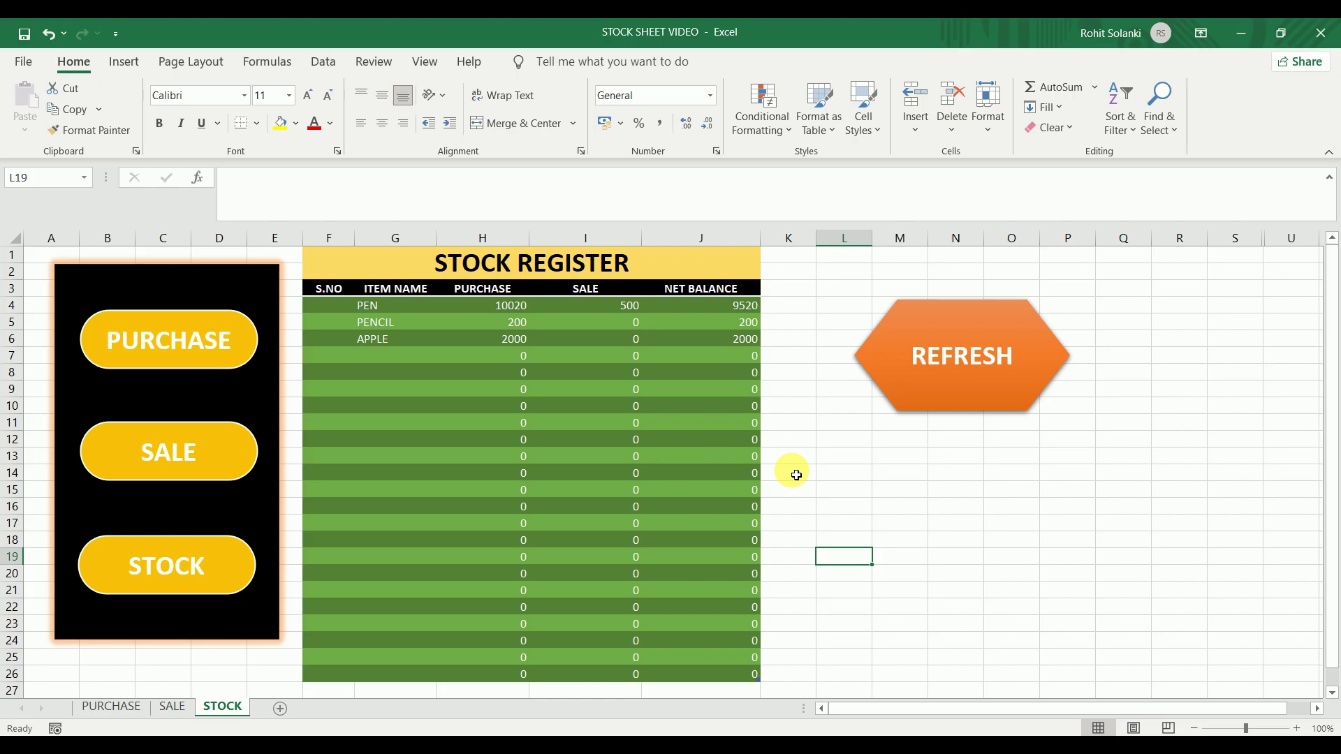
# Save the workbook to Downloads as STOCK SHEET in Excel Macro-Enabled Workbook format
pyautogui.click(23, 61)
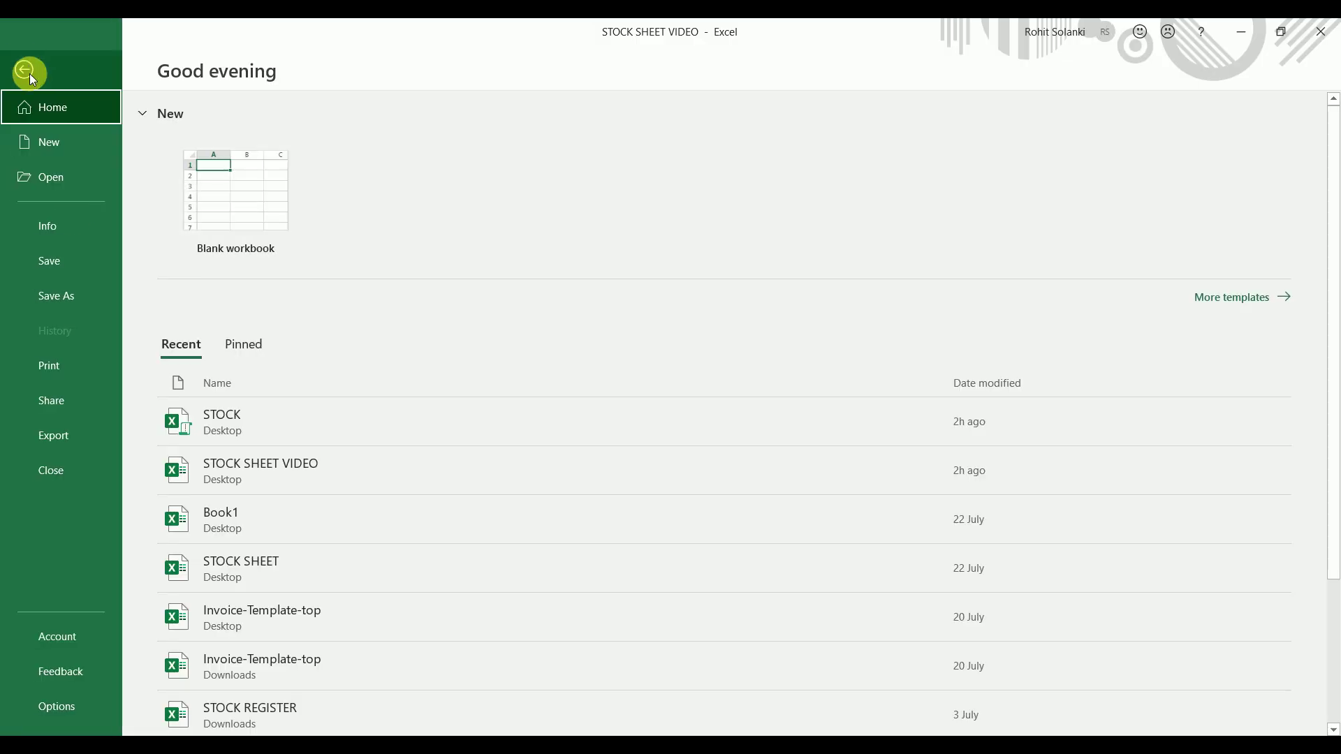
pyautogui.click(74, 294)
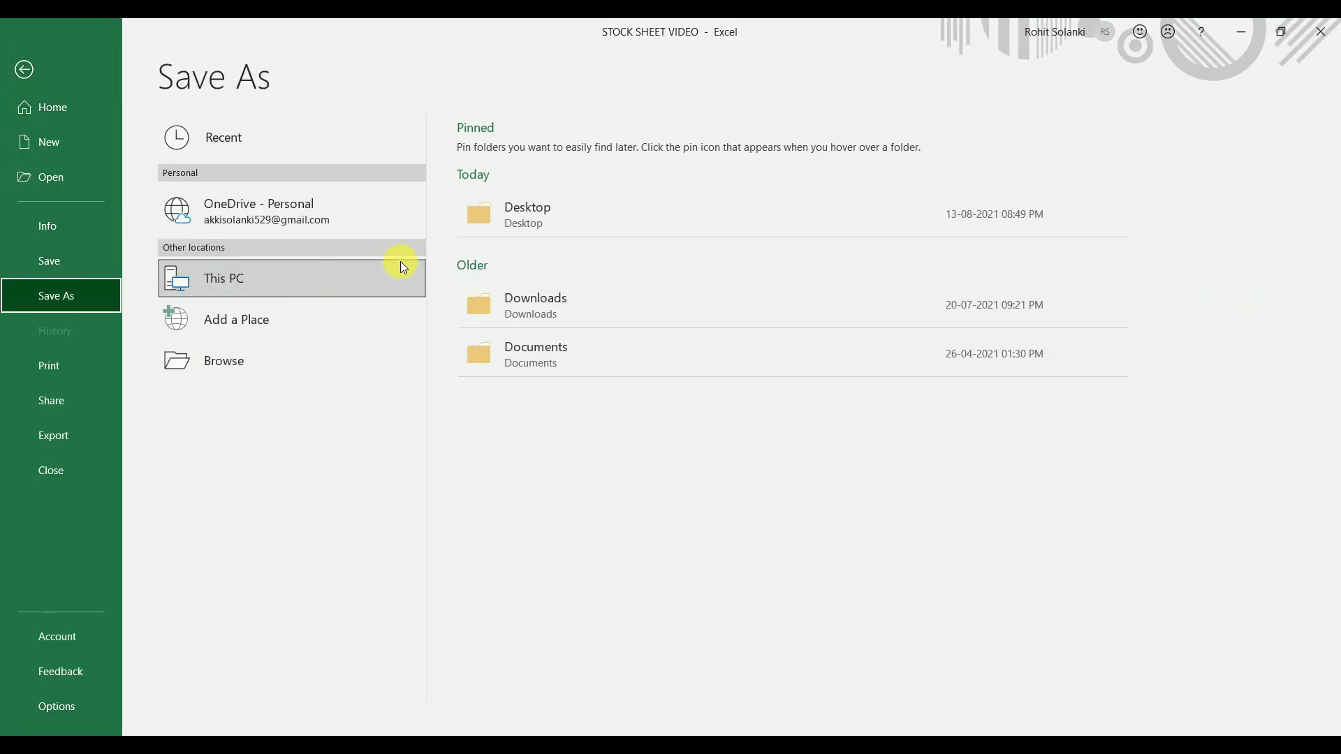
pyautogui.click(510, 227)
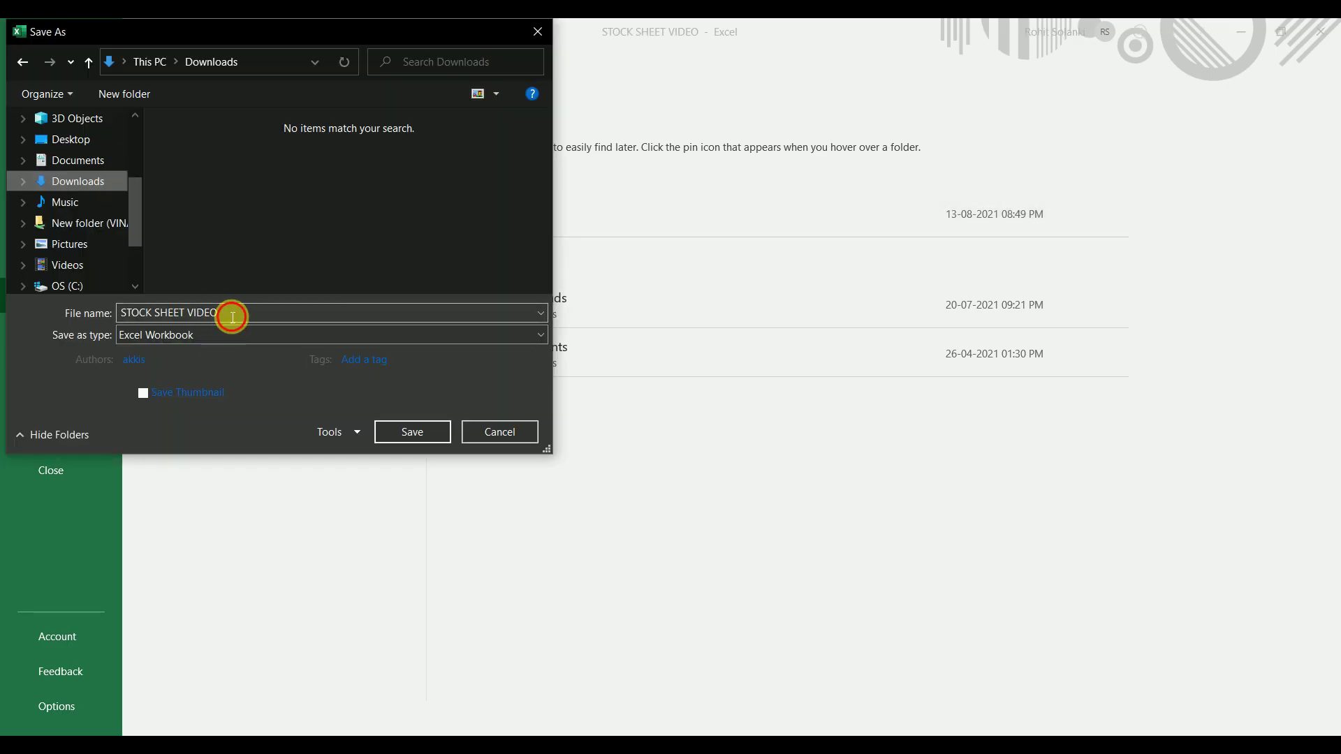
pyautogui.click(222, 314)
pyautogui.click(220, 315)
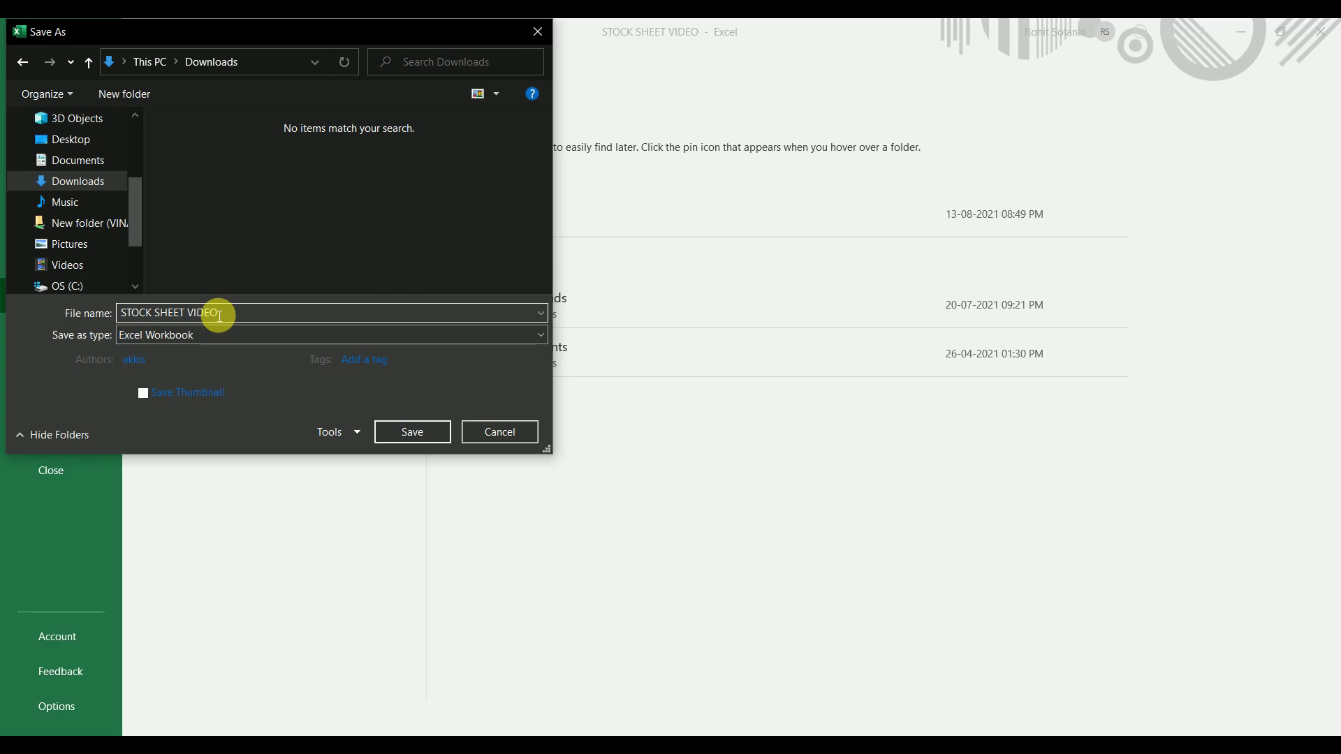
pyautogui.press('BackSpace')
pyautogui.press('BackSpace')
pyautogui.press('BackSpace')
pyautogui.click(217, 334)
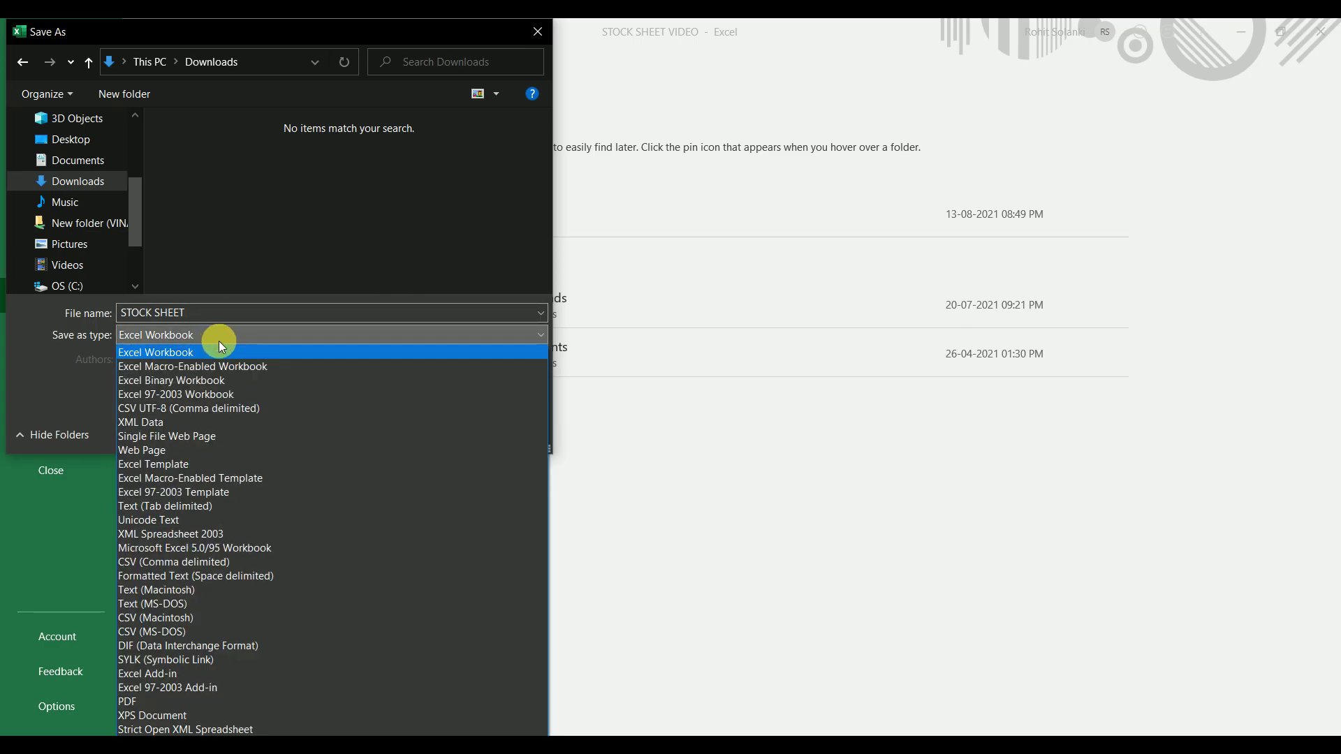
pyautogui.click(286, 367)
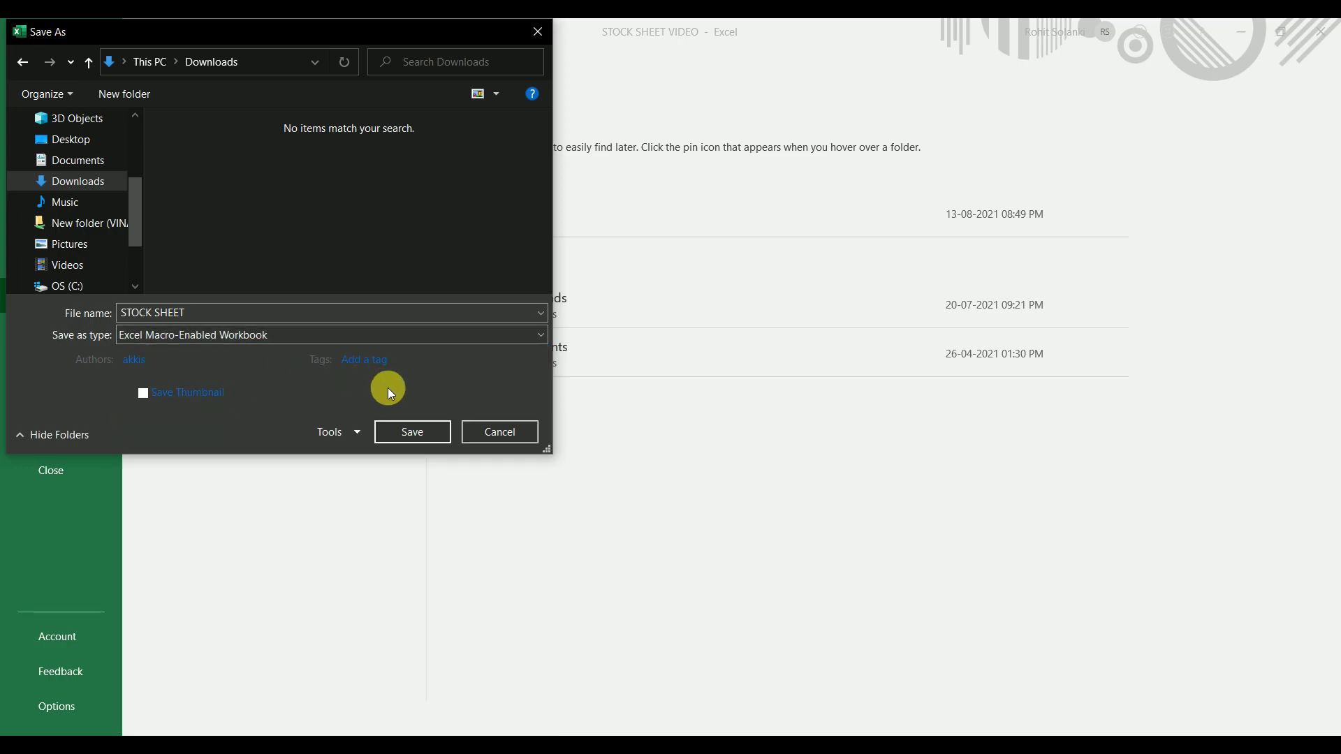
pyautogui.click(403, 432)
pyautogui.click(404, 433)
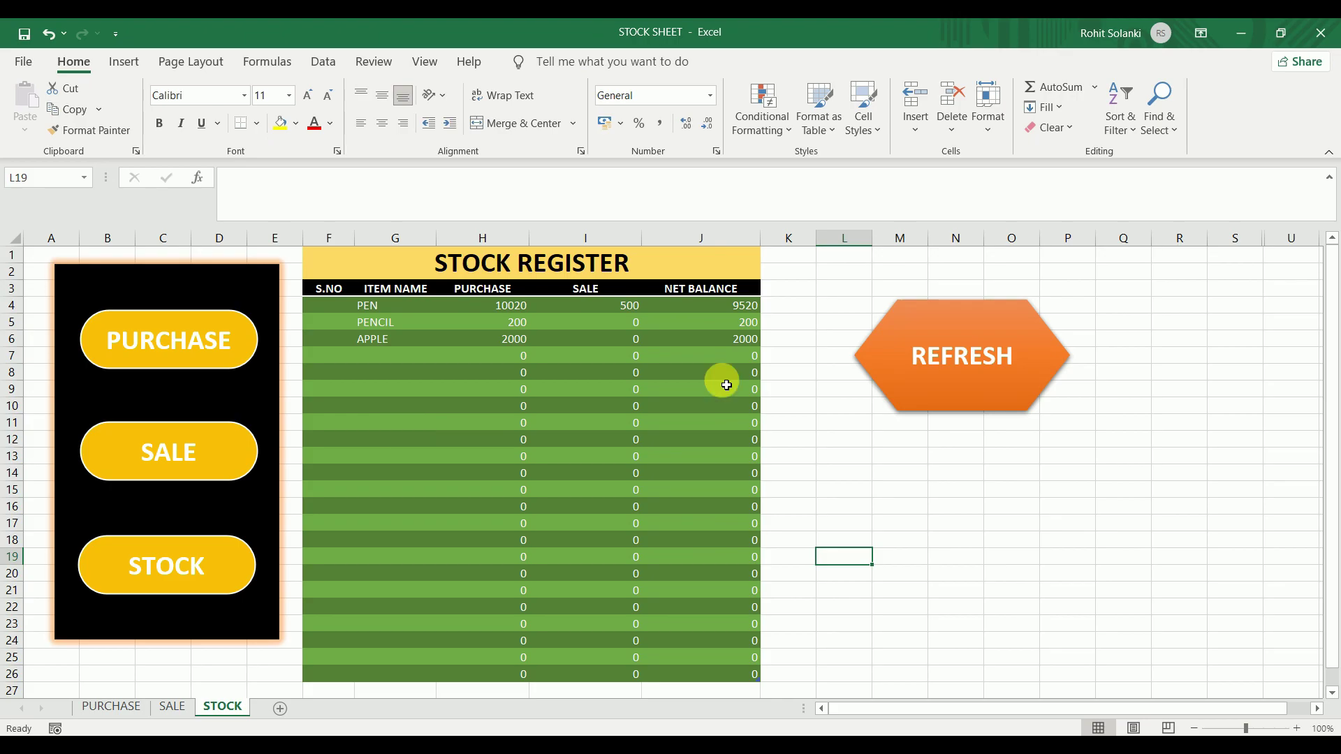
# Close Excel, reopen STOCK SHEET and enable its macros
pyautogui.click(1318, 35)
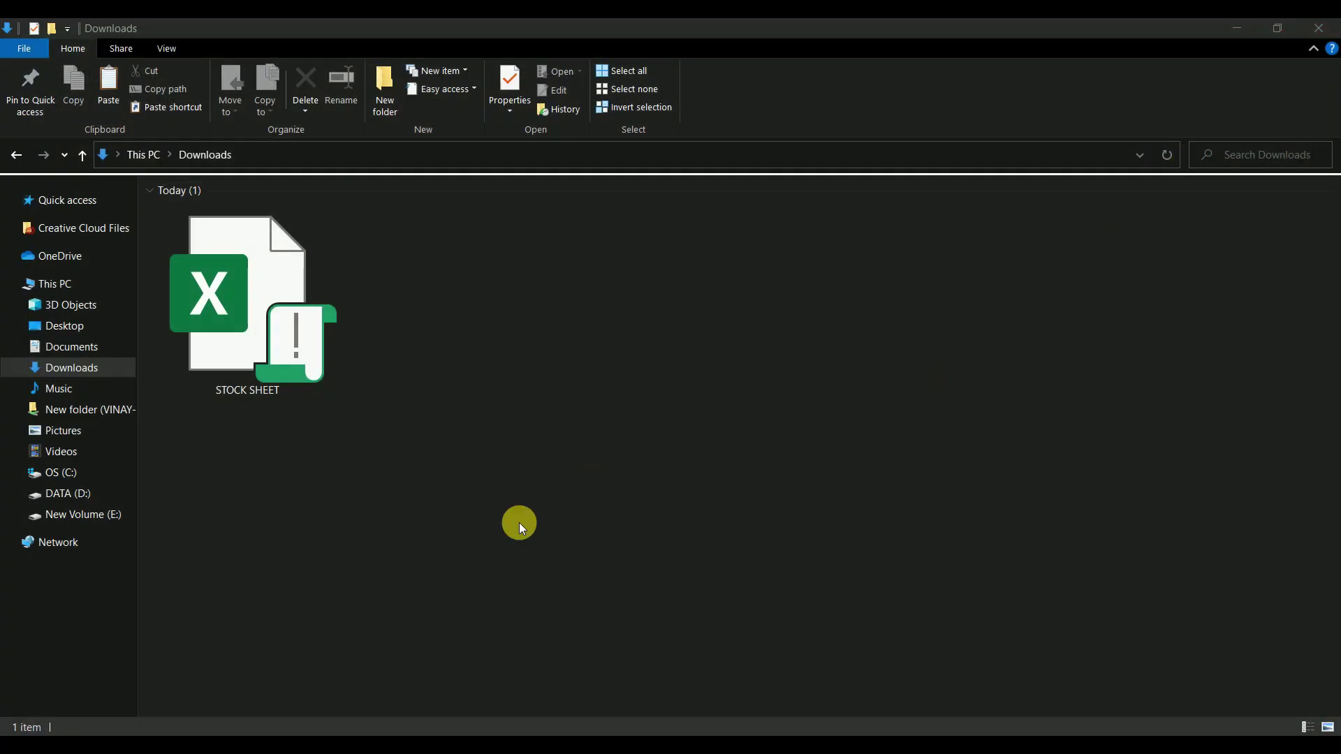
pyautogui.doubleClick(252, 342)
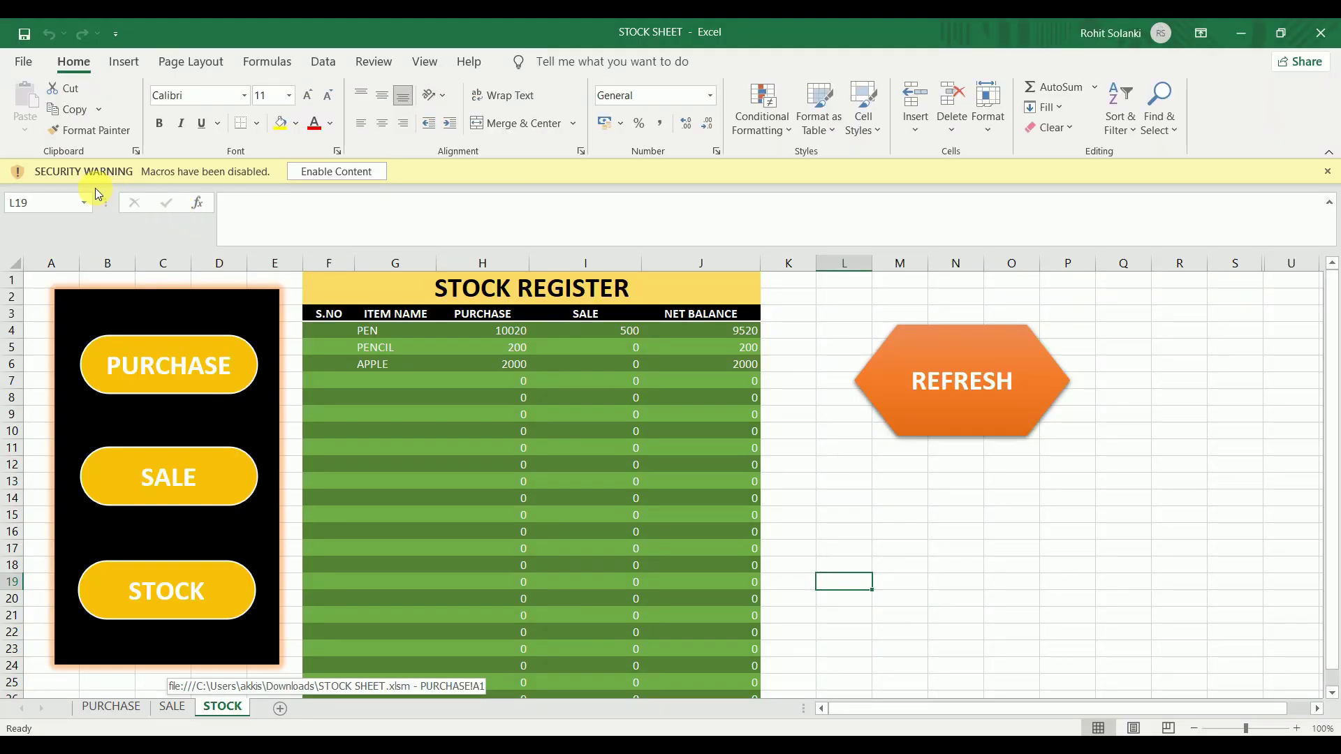
pyautogui.click(327, 172)
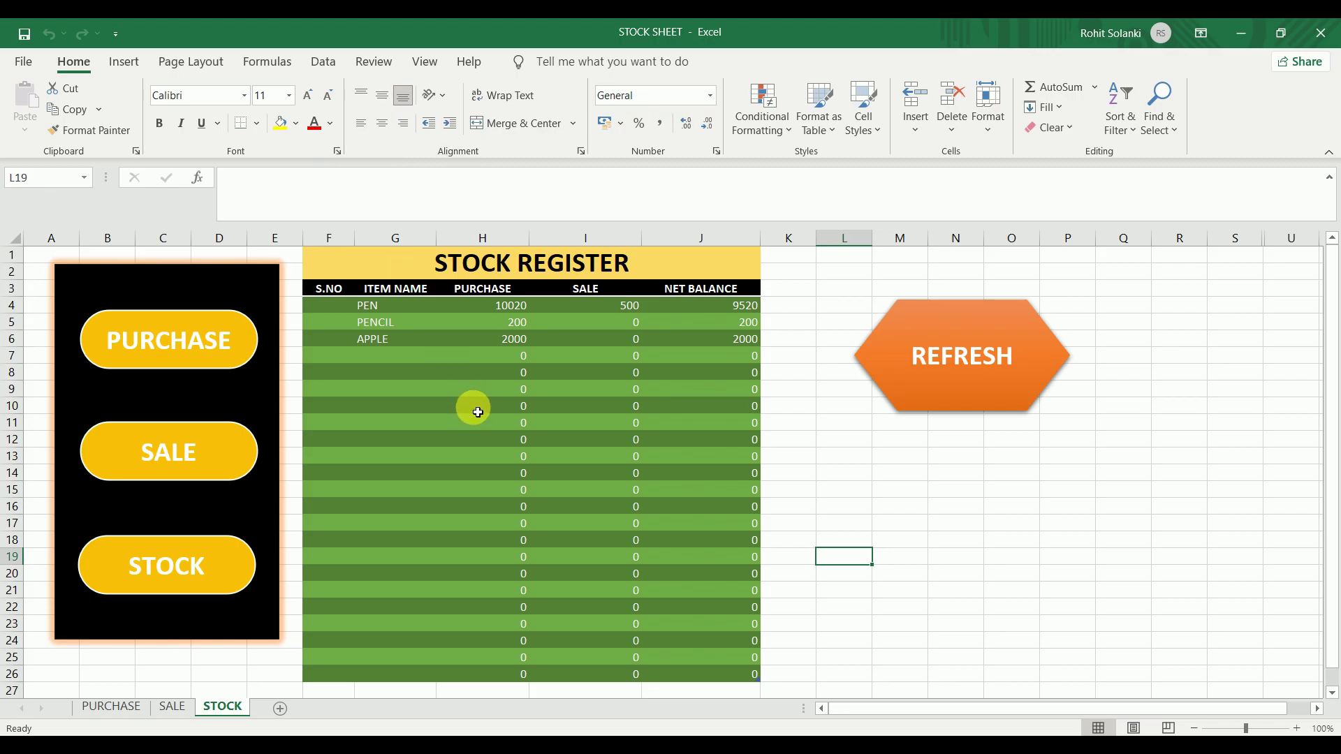